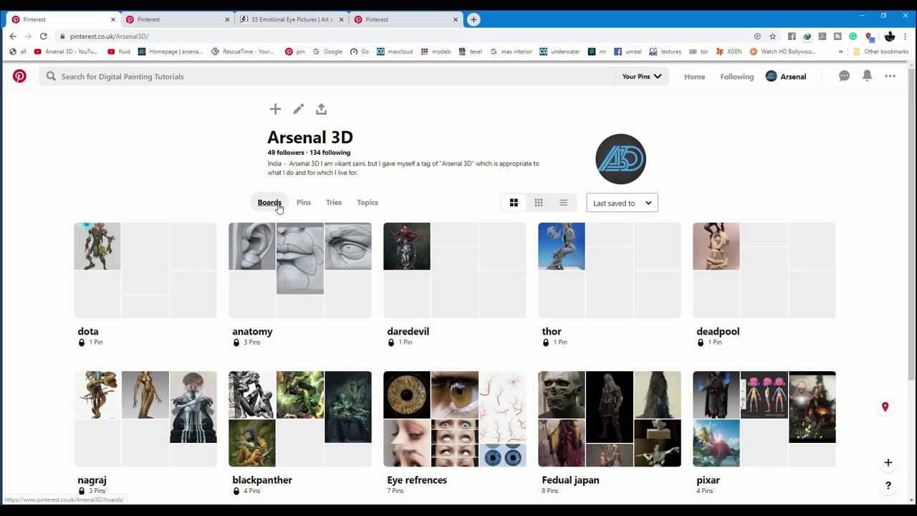
Step: Open the Eye refrences board from the profile's boards and look through its pins
{"action": "left_click", "coordinate": [271, 204]}
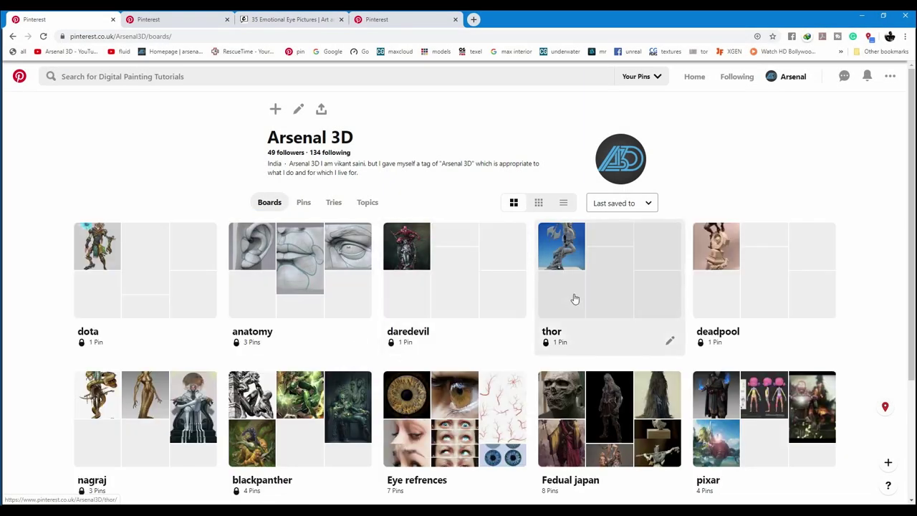
{"action": "scroll", "coordinate": [579, 299], "scroll_direction": "down", "scroll_amount": 2}
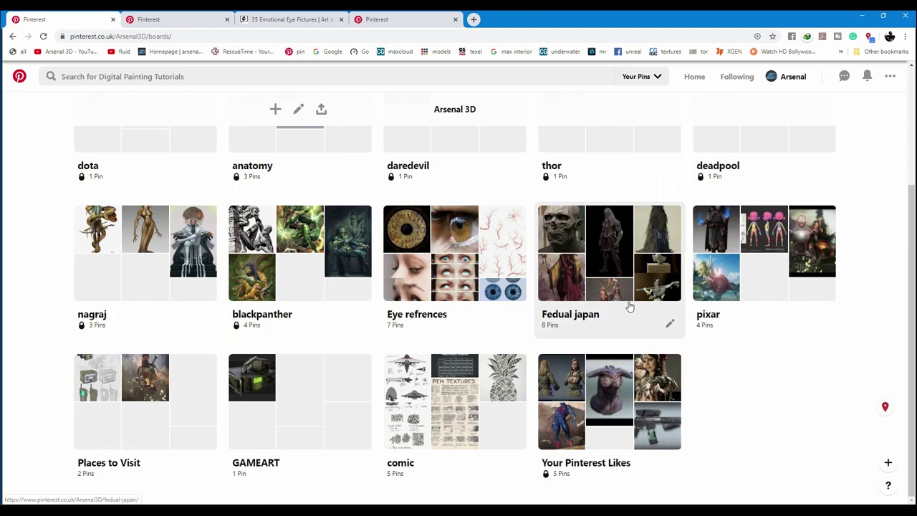
{"action": "left_click", "coordinate": [455, 267]}
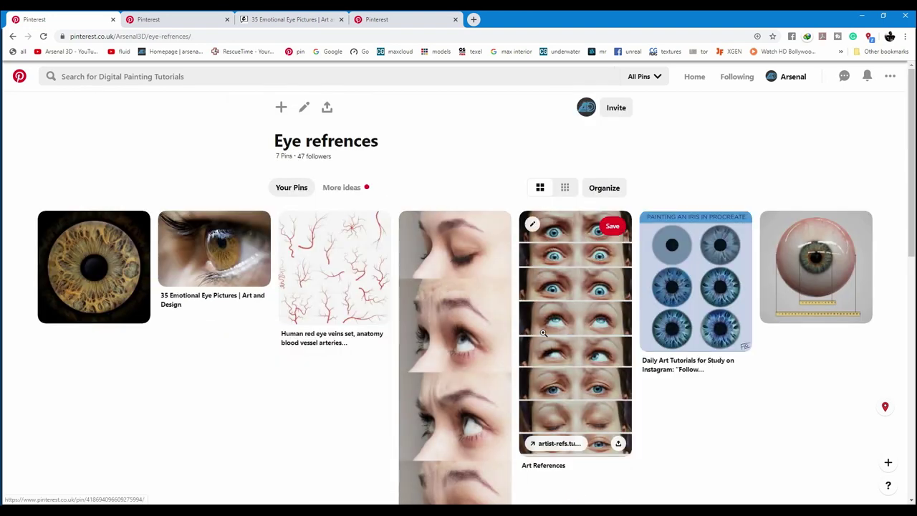
{"action": "scroll", "coordinate": [544, 333], "scroll_direction": "down", "scroll_amount": 5}
{"action": "scroll", "coordinate": [545, 339], "scroll_direction": "up", "scroll_amount": 5}
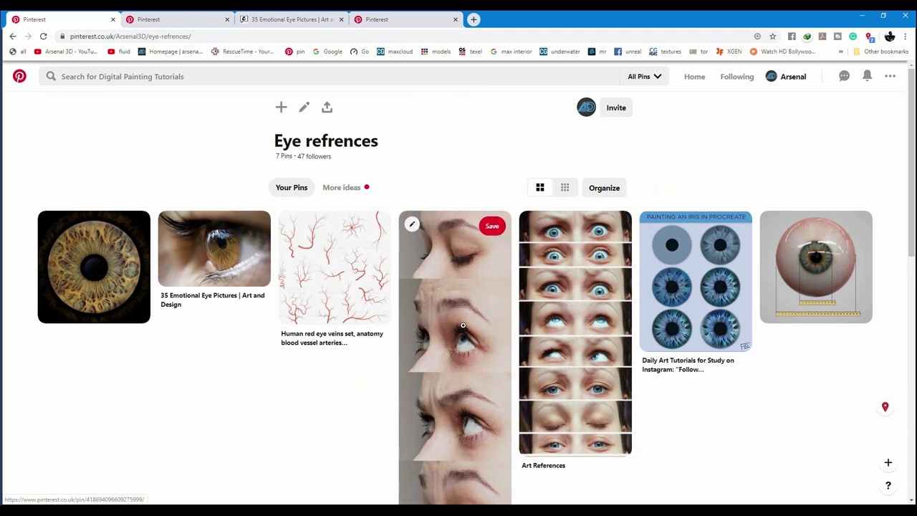
Step: Open the 35 Emotional Eye Pictures pin in a new tab and browse the similar eye photos
{"action": "middle_click", "coordinate": [215, 251]}
{"action": "left_click", "coordinate": [528, 22]}
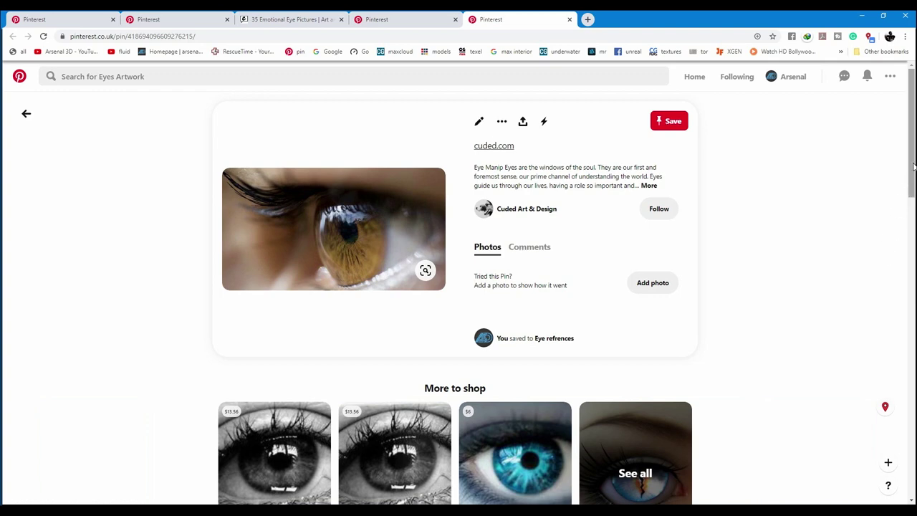
{"action": "scroll", "coordinate": [482, 347], "scroll_direction": "down", "scroll_amount": 5}
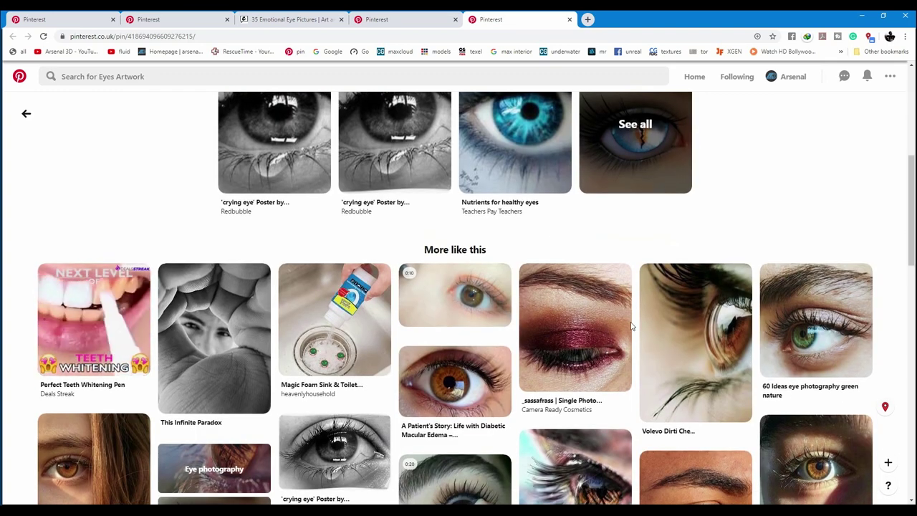
{"action": "left_click", "coordinate": [449, 389]}
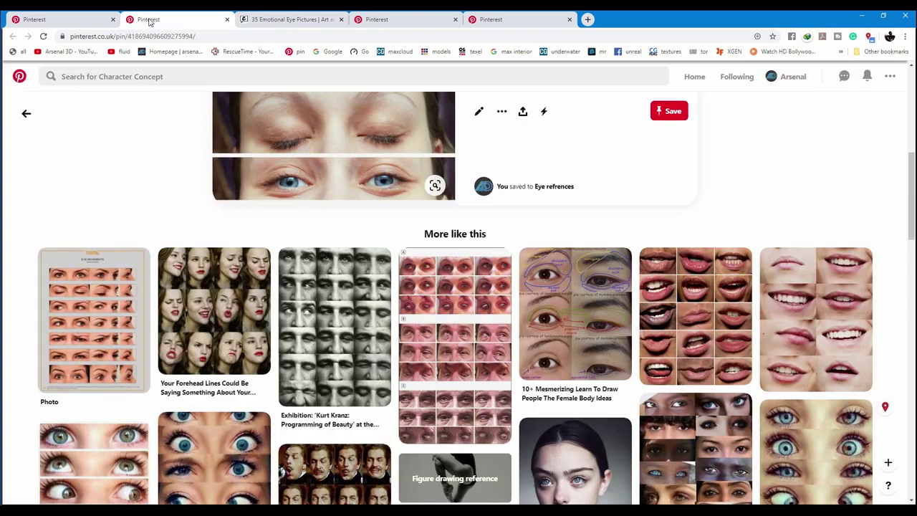
Step: Return to the Eye refrences board and view the TurboSquid eyeball pin with rulers and a similar eyeball pin
{"action": "scroll", "coordinate": [313, 208], "scroll_direction": "up", "scroll_amount": 9}
{"action": "left_click", "coordinate": [82, 23]}
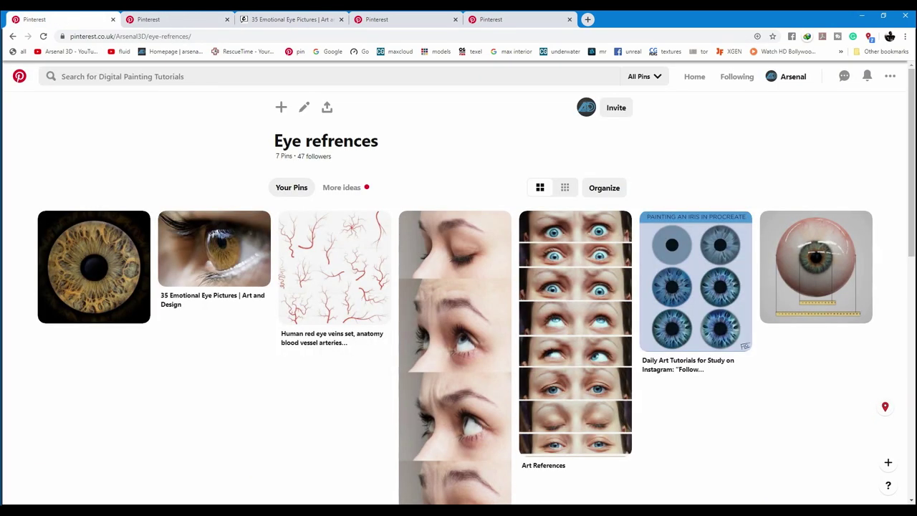
{"action": "left_click", "coordinate": [816, 267]}
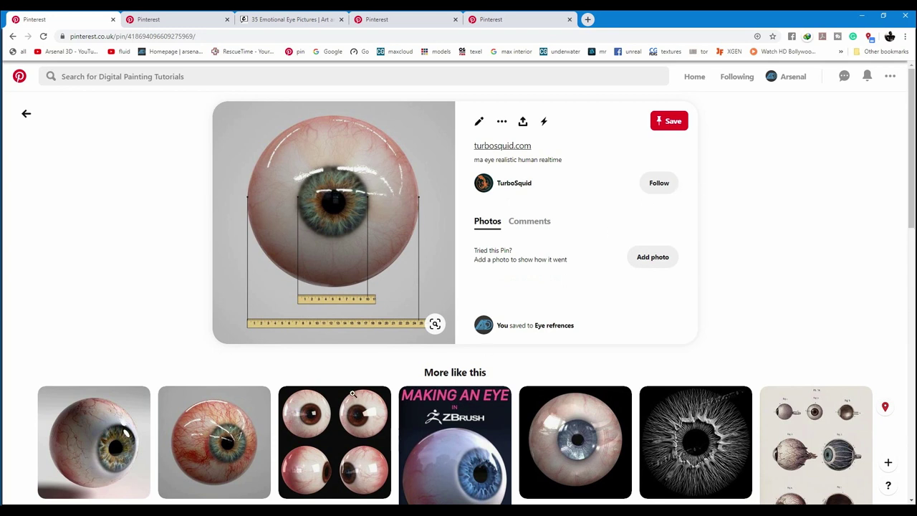
{"action": "left_click", "coordinate": [100, 440]}
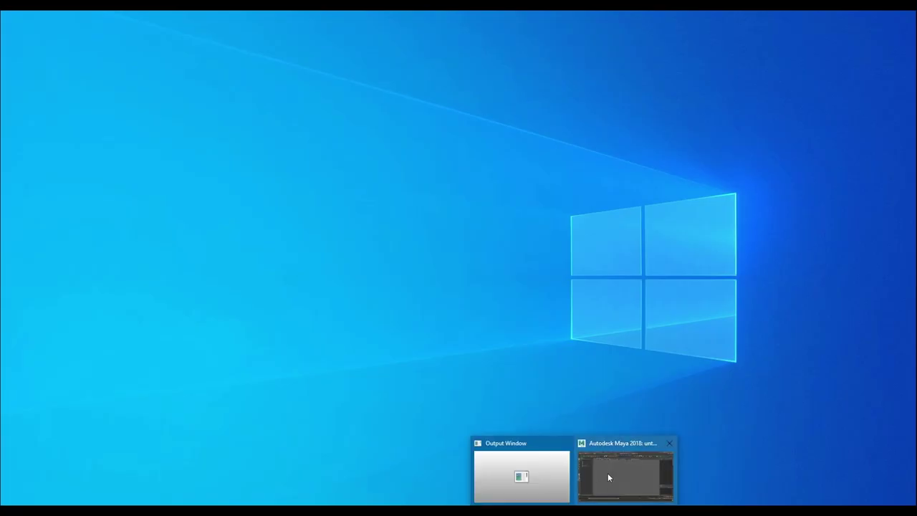
Step: Switch to Maya and load ff346440564c490de8871c0ed3f4b093.jpg from the Desktop's eye refrence folder as the front view's image plane
{"action": "left_click", "coordinate": [608, 472]}
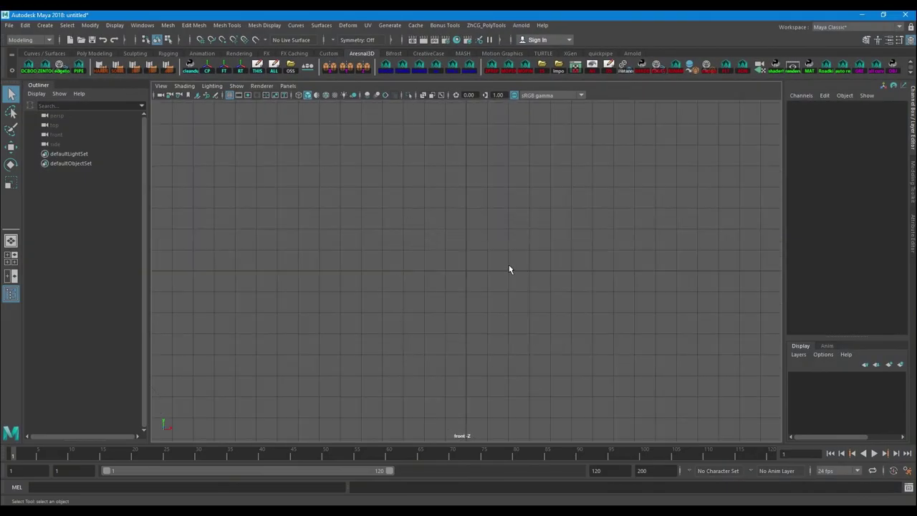
{"action": "key", "text": "ctrl+o"}
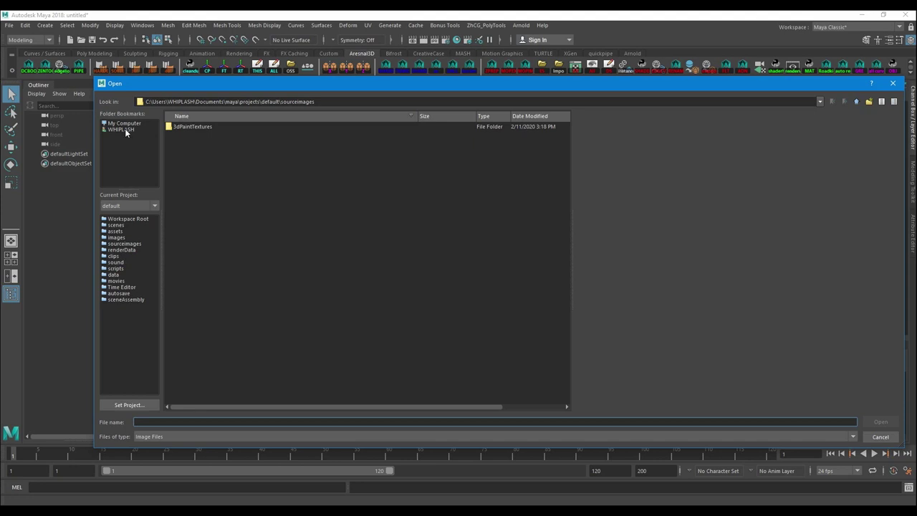
{"action": "left_click", "coordinate": [125, 129]}
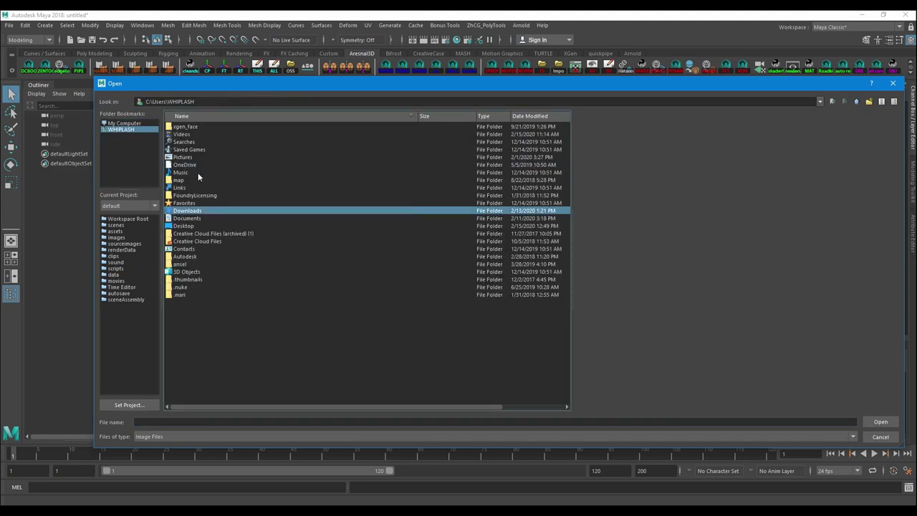
{"action": "double_click", "coordinate": [184, 226]}
{"action": "double_click", "coordinate": [180, 136]}
{"action": "key", "text": "BackSpace"}
{"action": "double_click", "coordinate": [178, 127]}
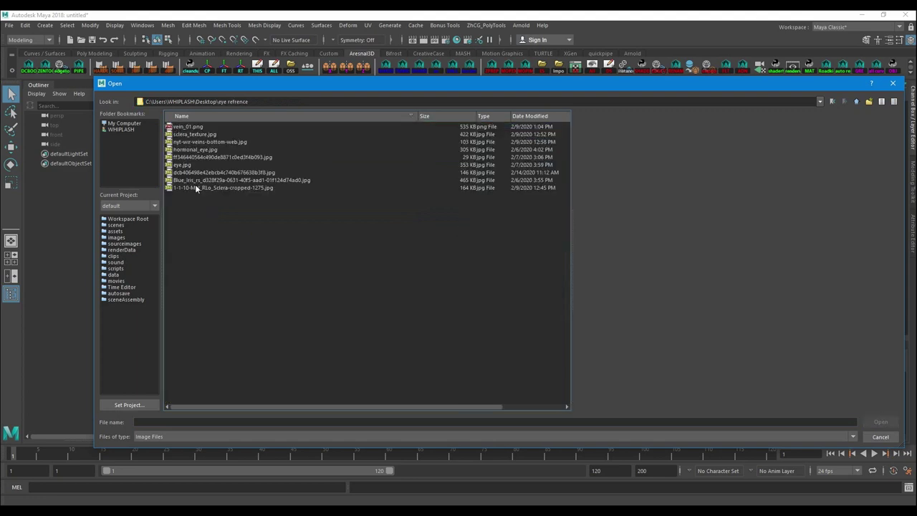
{"action": "left_click", "coordinate": [185, 157]}
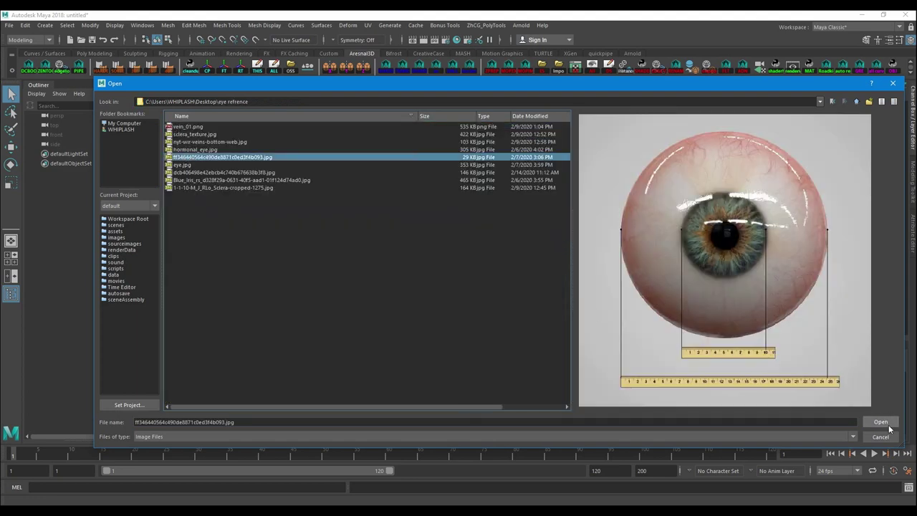
{"action": "left_click", "coordinate": [881, 421]}
Step: Create a polygon sphere in the front view and move it over the reference iris at Translate Y 0.5
{"action": "scroll", "coordinate": [476, 280], "scroll_direction": "up", "scroll_amount": 6}
{"action": "scroll", "coordinate": [500, 228], "scroll_direction": "down", "scroll_amount": 10}
{"action": "key", "text": "w"}
{"action": "scroll", "coordinate": [497, 238], "scroll_direction": "up", "scroll_amount": 5}
{"action": "left_click", "coordinate": [670, 225]}
{"action": "right_click_drag", "start_coordinate": [670, 224], "coordinate": [710, 224], "text": "shift"}
{"action": "key", "text": "f"}
{"action": "left_click_drag", "start_coordinate": [465, 235], "coordinate": [467, 262]}
Step: Rotate the sphere 90 degrees about X so that its pole faces the front view
{"action": "key", "text": "e"}
{"action": "right_click", "coordinate": [466, 181]}
{"action": "key", "text": "w"}
{"action": "scroll", "coordinate": [472, 247], "scroll_direction": "up", "scroll_amount": 3}
{"action": "scroll", "coordinate": [471, 247], "scroll_direction": "down", "scroll_amount": 5}
{"action": "scroll", "coordinate": [435, 282], "scroll_direction": "up", "scroll_amount": 3}
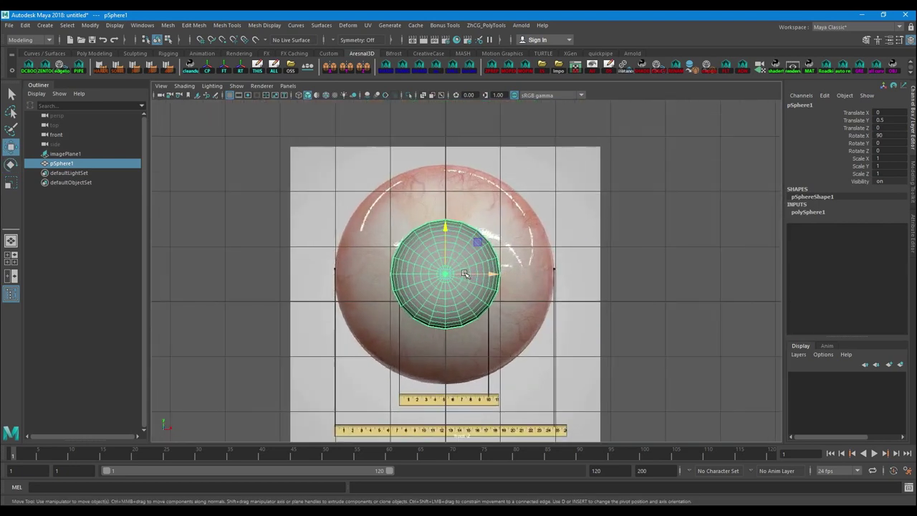
{"action": "key", "text": "r"}
{"action": "left_click_drag", "start_coordinate": [437, 277], "coordinate": [470, 278]}
{"action": "key", "text": "ctrl+z"}
Step: Set the sphere's radius to 2.37 and check the scene's linear working units in the preferences
{"action": "left_click", "coordinate": [809, 212]}
{"action": "left_click", "coordinate": [885, 219]}
{"action": "type", "text": "2.37"}
{"action": "key", "text": "Return"}
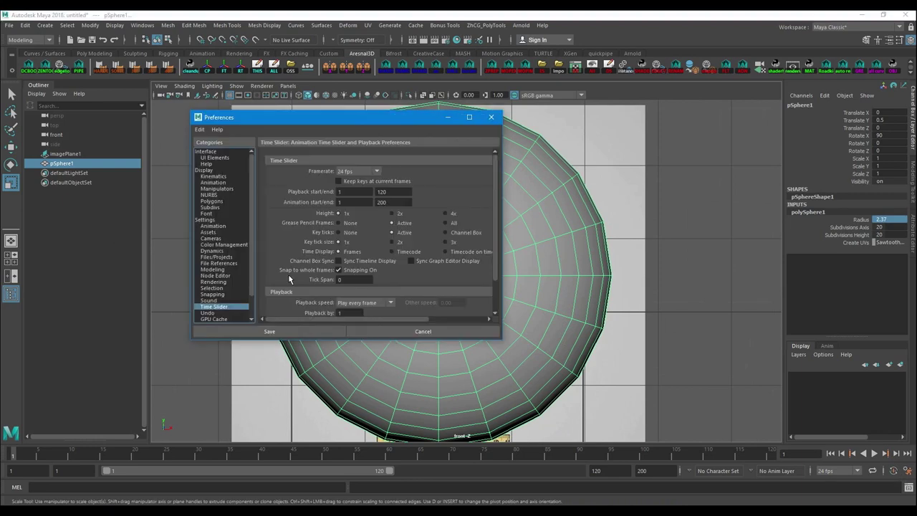
{"action": "left_click", "coordinate": [217, 220]}
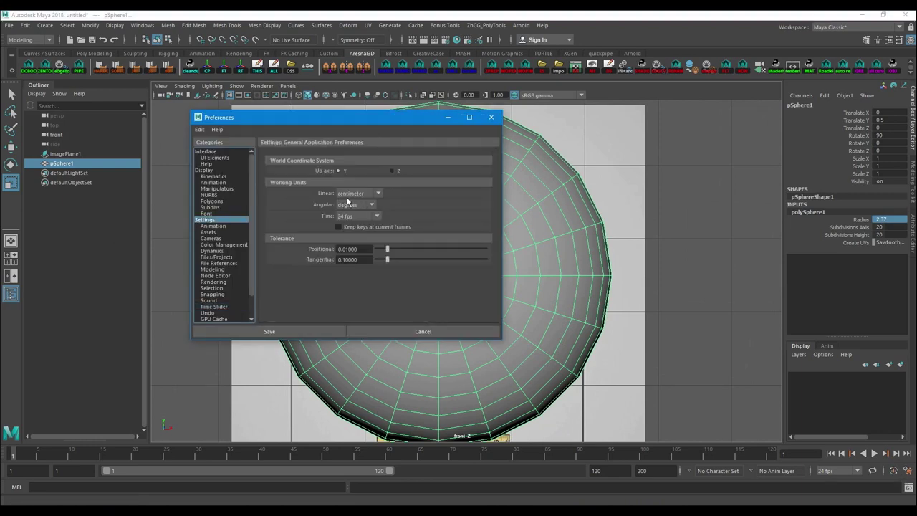
{"action": "left_click", "coordinate": [423, 331]}
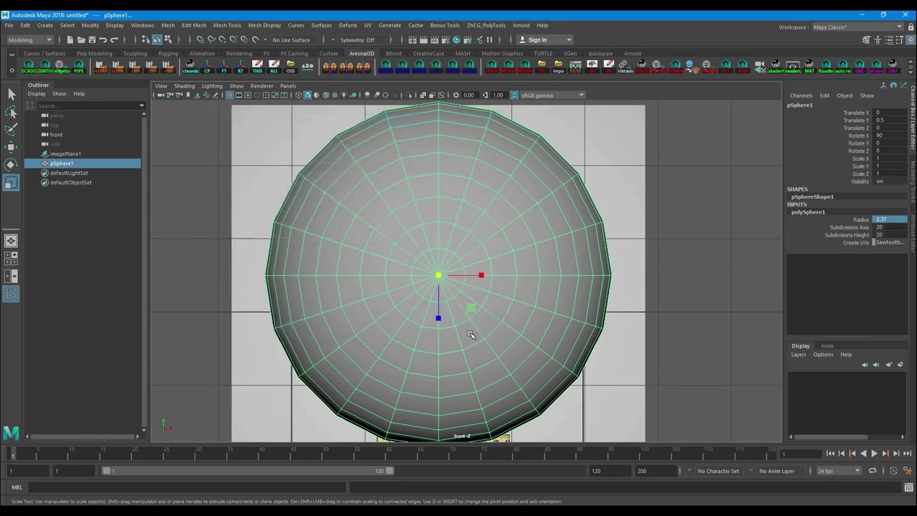
Step: Show the front view in wireframe and select the eye reference image plane for moving
{"action": "scroll", "coordinate": [468, 333], "scroll_direction": "down", "scroll_amount": 5}
{"action": "scroll", "coordinate": [604, 289], "scroll_direction": "up", "scroll_amount": 5}
{"action": "key", "text": "4"}
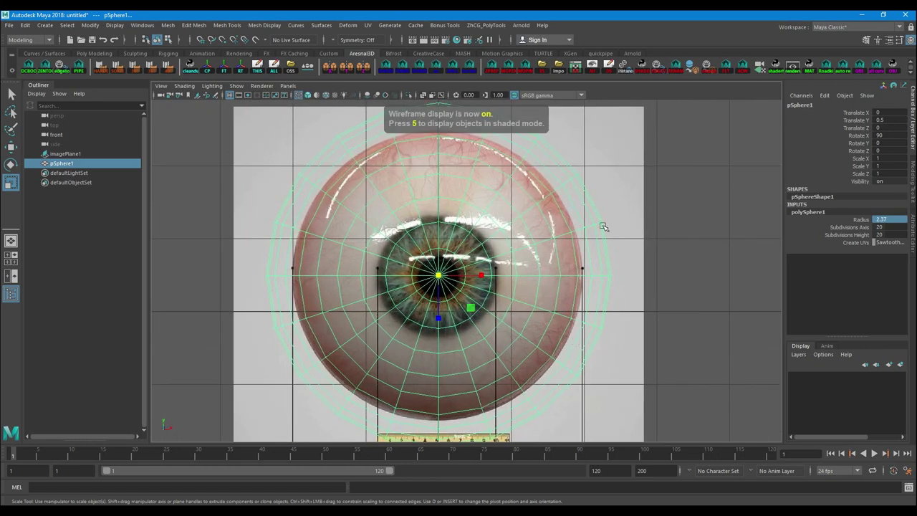
{"action": "middle_click_drag", "start_coordinate": [604, 192], "coordinate": [592, 264], "text": "alt"}
{"action": "left_click_drag", "start_coordinate": [590, 164], "coordinate": [575, 224]}
{"action": "scroll", "coordinate": [459, 344], "scroll_direction": "up", "scroll_amount": 2}
{"action": "middle_click_drag", "start_coordinate": [430, 372], "coordinate": [430, 278], "text": "alt"}
{"action": "key", "text": "w"}
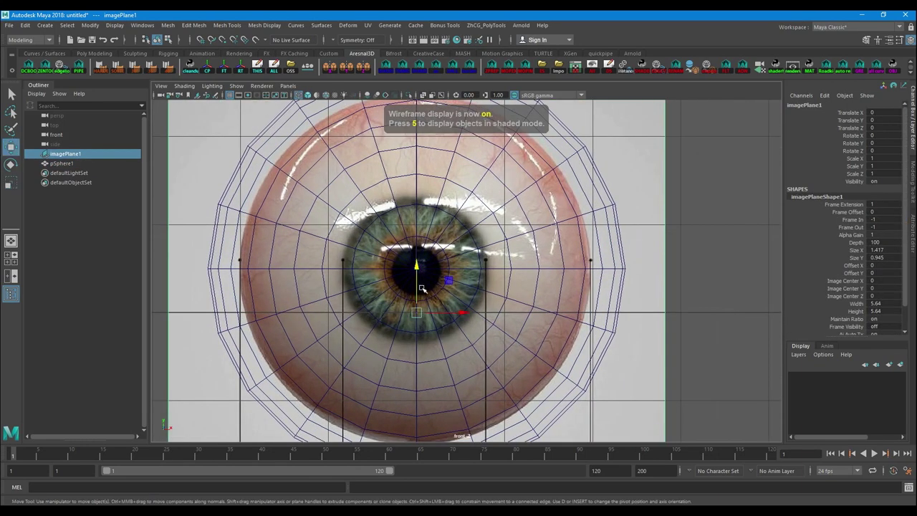
Step: Isolate the image plane, move its pivot up to the pupil's centre, and end the isolation
{"action": "key", "text": "ctrl+1"}
{"action": "scroll", "coordinate": [403, 294], "scroll_direction": "up", "scroll_amount": 3}
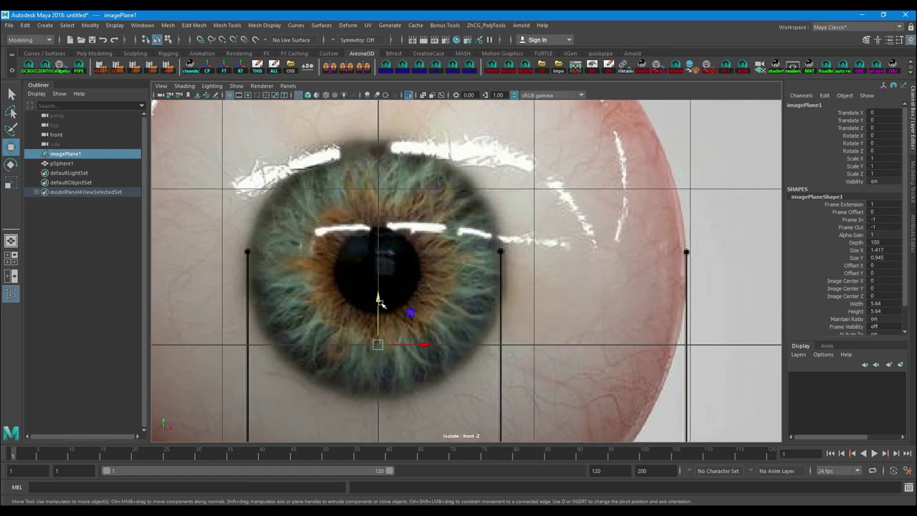
{"action": "key", "text": "d"}
{"action": "left_click_drag", "start_coordinate": [380, 302], "coordinate": [390, 226]}
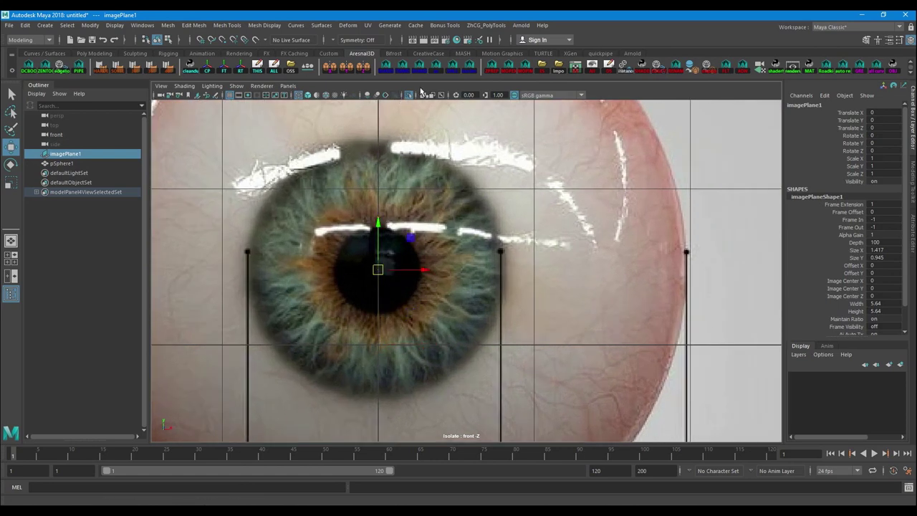
{"action": "left_click", "coordinate": [410, 95]}
Step: Move the image plane to Translate Y 0.019 and scale it uniformly to 1.173 to match the sphere's outline
{"action": "left_click_drag", "start_coordinate": [381, 249], "coordinate": [386, 248]}
{"action": "right_click_drag", "start_coordinate": [384, 268], "coordinate": [430, 278], "text": "alt"}
{"action": "key", "text": "r"}
{"action": "left_click_drag", "start_coordinate": [433, 276], "coordinate": [473, 254]}
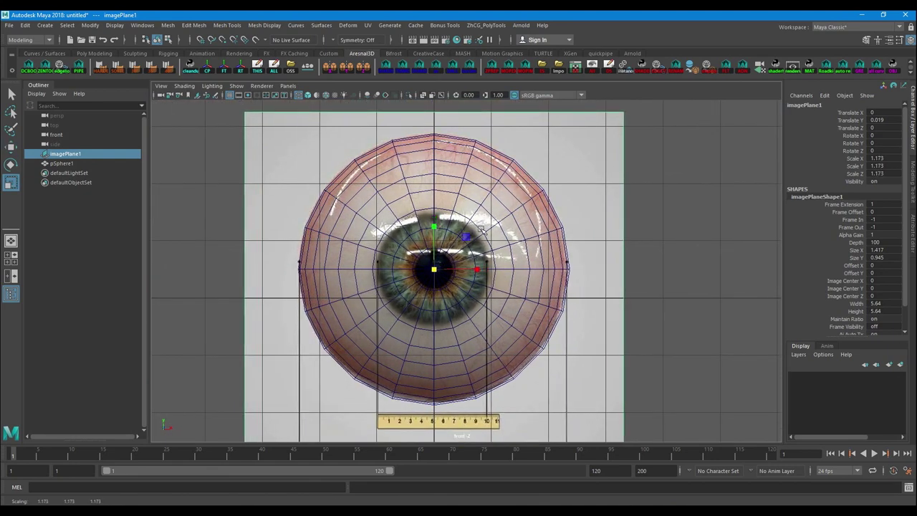
Step: Select the sphere and inspect its subdivision settings against the reference iris, then deselect it
{"action": "left_click", "coordinate": [478, 236]}
{"action": "scroll", "coordinate": [462, 280], "scroll_direction": "up", "scroll_amount": 3}
{"action": "left_click", "coordinate": [831, 213]}
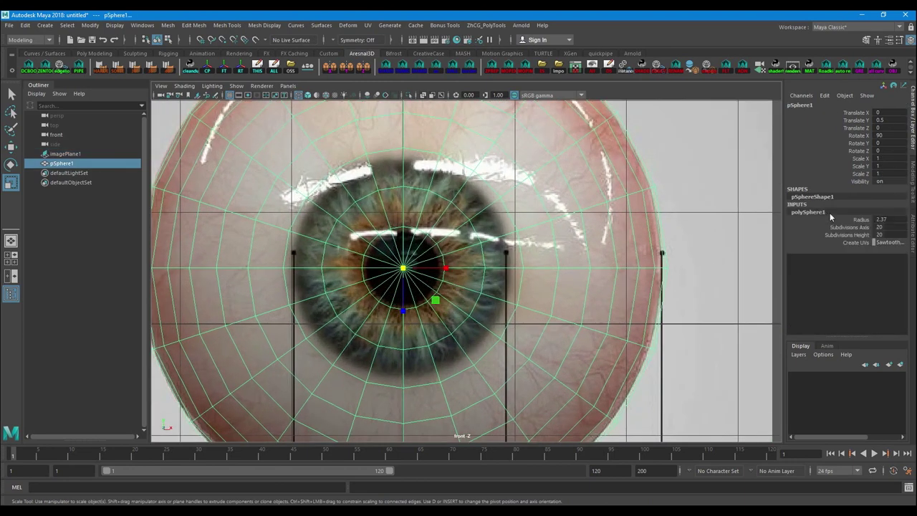
{"action": "scroll", "coordinate": [414, 283], "scroll_direction": "up", "scroll_amount": 2}
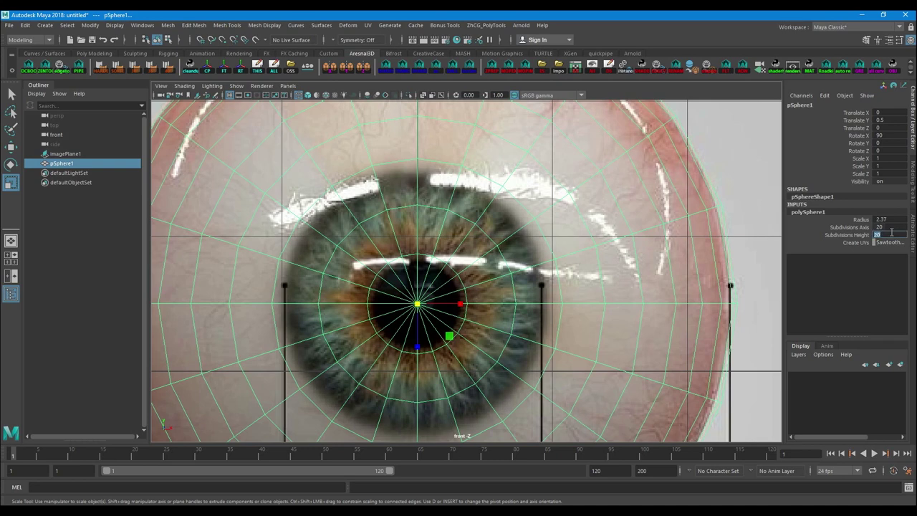
{"action": "left_click_drag", "start_coordinate": [892, 231], "coordinate": [891, 231]}
{"action": "scroll", "coordinate": [472, 295], "scroll_direction": "down", "scroll_amount": 6}
{"action": "left_click", "coordinate": [576, 317]}
Step: In the perspective view, move the image plane back along Z until it stands behind the sphere
{"action": "key", "text": "space"}
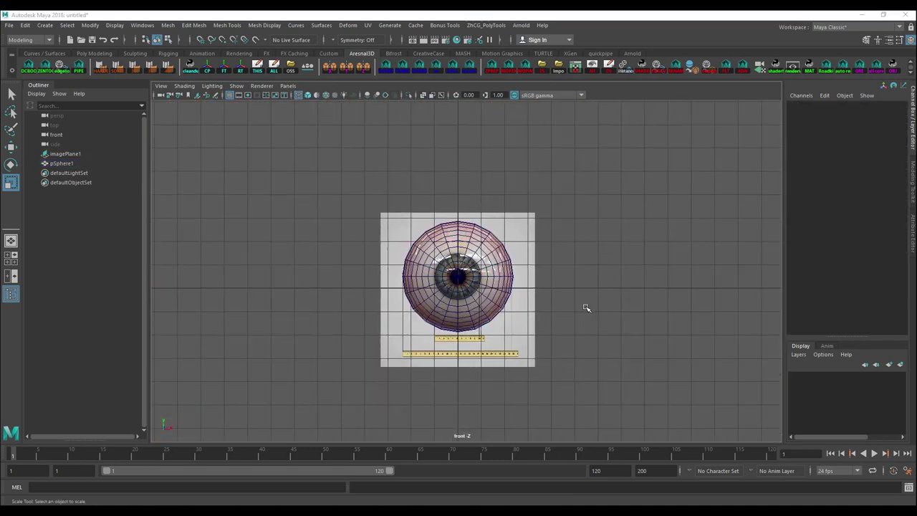
{"action": "left_click_drag", "start_coordinate": [587, 309], "coordinate": [579, 280]}
{"action": "left_click_drag", "start_coordinate": [497, 293], "coordinate": [532, 277], "text": "alt"}
{"action": "right_click_drag", "start_coordinate": [531, 277], "coordinate": [422, 226], "text": "alt"}
{"action": "left_click_drag", "start_coordinate": [507, 136], "coordinate": [556, 163]}
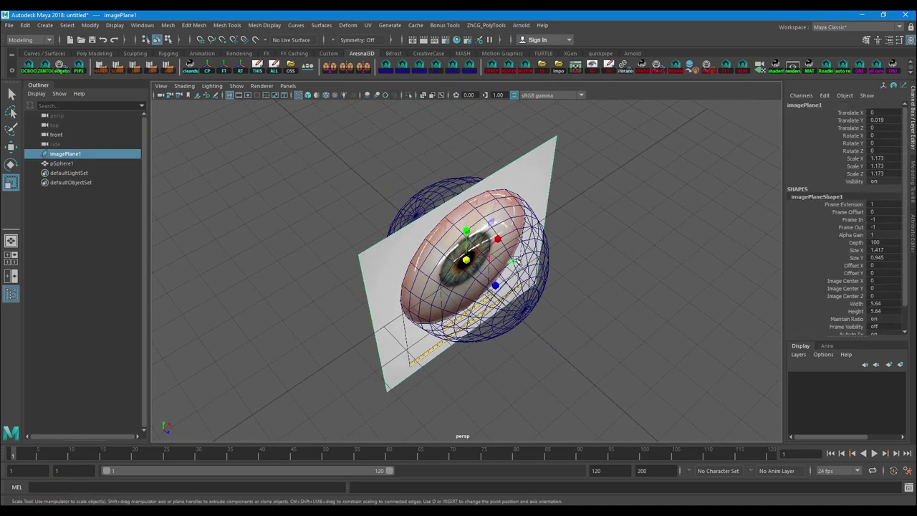
{"action": "key", "text": "w"}
{"action": "left_click_drag", "start_coordinate": [502, 285], "coordinate": [387, 157]}
{"action": "left_click", "coordinate": [661, 196]}
Step: Freeze the sphere's transformations so that its translation and rotation are zero
{"action": "scroll", "coordinate": [609, 237], "scroll_direction": "up", "scroll_amount": 5}
{"action": "left_click_drag", "start_coordinate": [552, 289], "coordinate": [504, 245], "text": "alt"}
{"action": "key", "text": "space"}
{"action": "left_click", "coordinate": [564, 261]}
{"action": "left_click_drag", "start_coordinate": [565, 261], "coordinate": [535, 289], "text": "alt"}
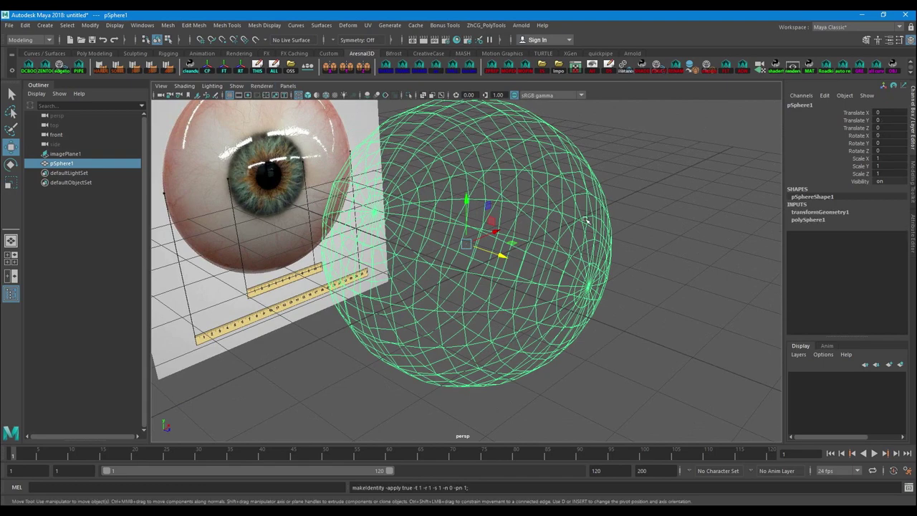
Step: Duplicate the sphere and move the copy forward to Translate Z 3.778
{"action": "middle_click_drag", "start_coordinate": [580, 223], "coordinate": [473, 260], "text": "alt"}
{"action": "left_click_drag", "start_coordinate": [474, 259], "coordinate": [661, 334], "text": "alt"}
{"action": "key", "text": "ctrl+d"}
{"action": "middle_click_drag", "start_coordinate": [661, 334], "coordinate": [568, 289], "text": "alt"}
{"action": "scroll", "coordinate": [581, 281], "scroll_direction": "down", "scroll_amount": 3}
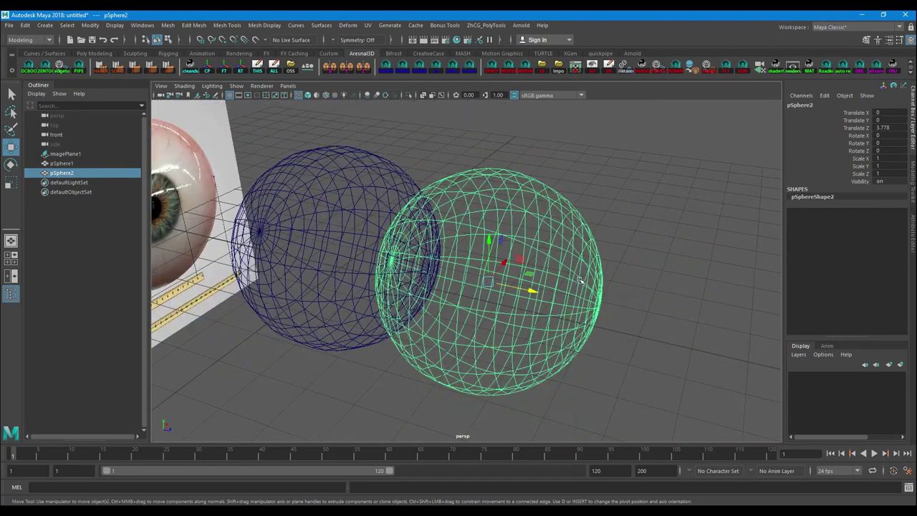
{"action": "left_click_drag", "start_coordinate": [497, 306], "coordinate": [534, 283], "text": "alt"}
{"action": "right_click_drag", "start_coordinate": [534, 283], "coordinate": [792, 314], "text": "alt"}
{"action": "left_click_drag", "start_coordinate": [502, 315], "coordinate": [484, 331], "text": "alt"}
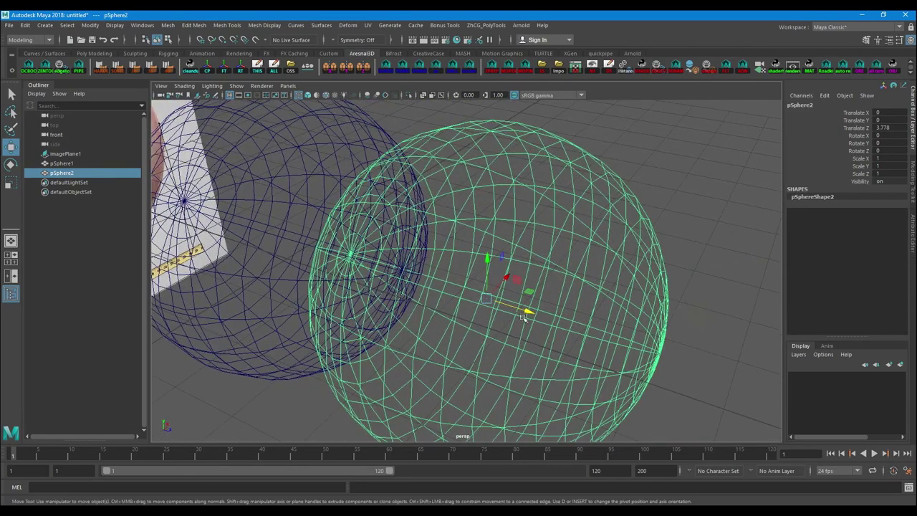
Step: Switch to shaded display with wireframe on shaded and move the duplicate sphere to Translate Z 3.392
{"action": "key", "text": "5"}
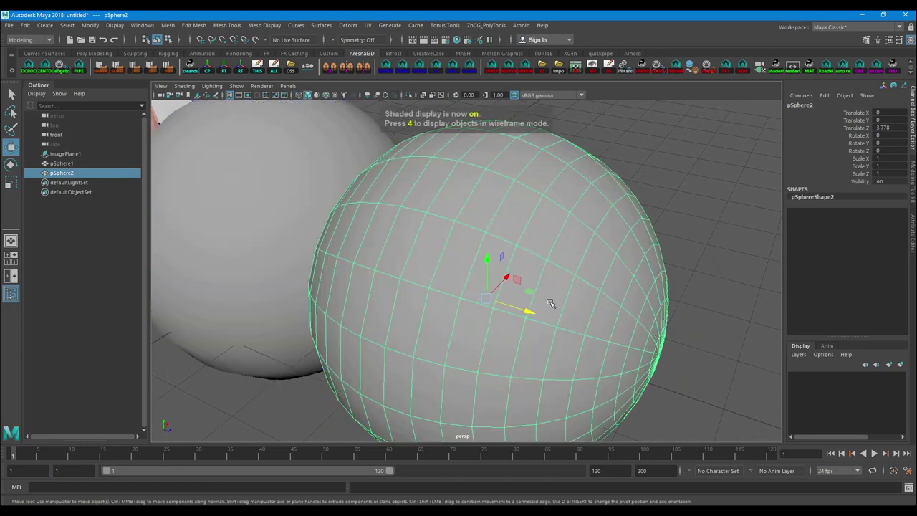
{"action": "mouse_move", "coordinate": [712, 291]}
{"action": "left_mouse_down", "text": "alt"}
{"action": "mouse_move", "coordinate": [545, 262]}
{"action": "mouse_move", "coordinate": [531, 304]}
{"action": "mouse_move", "coordinate": [580, 283]}
{"action": "mouse_move", "coordinate": [560, 285]}
{"action": "left_mouse_up", "text": "alt"}
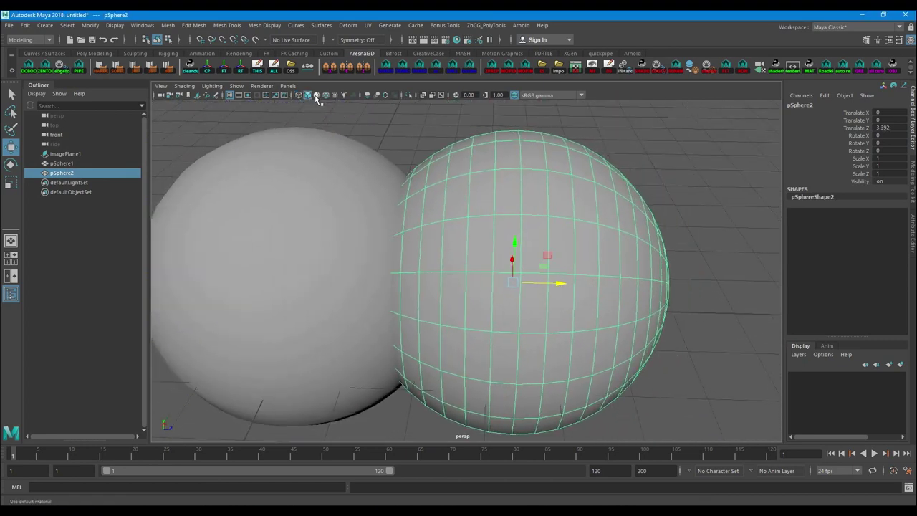
{"action": "left_click", "coordinate": [325, 96]}
Step: Shrink the duplicate sphere uniformly in the front view's wireframe display towards the size of the reference iris
{"action": "key", "text": "space"}
{"action": "left_click_drag", "start_coordinate": [392, 169], "coordinate": [395, 194]}
{"action": "scroll", "coordinate": [445, 248], "scroll_direction": "down", "scroll_amount": 8}
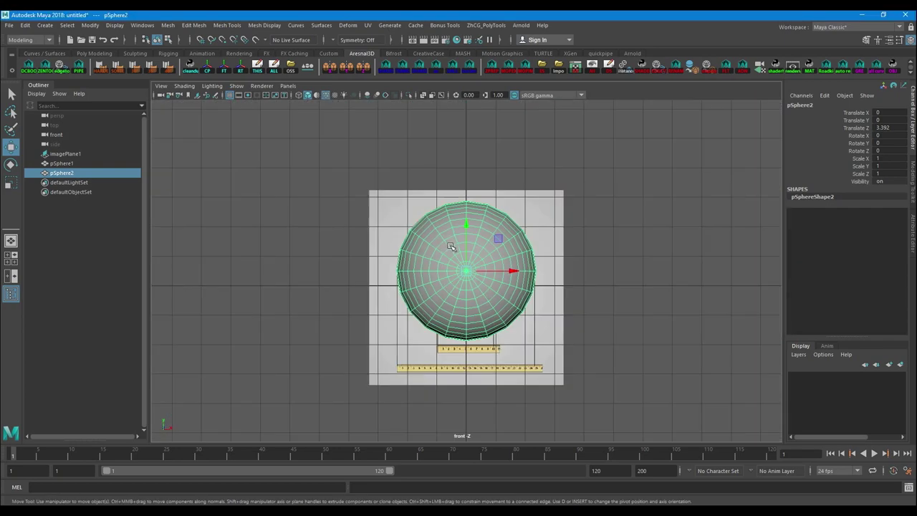
{"action": "scroll", "coordinate": [451, 247], "scroll_direction": "up", "scroll_amount": 5}
{"action": "key", "text": "4"}
{"action": "scroll", "coordinate": [472, 276], "scroll_direction": "down", "scroll_amount": 4}
{"action": "key", "text": "r"}
{"action": "left_click_drag", "start_coordinate": [466, 271], "coordinate": [388, 311]}
Step: Refine the duplicate sphere's uniform scale to 0.414 against the reference iris and return to the shaded perspective view
{"action": "scroll", "coordinate": [469, 278], "scroll_direction": "up", "scroll_amount": 10}
{"action": "scroll", "coordinate": [469, 278], "scroll_direction": "down", "scroll_amount": 5}
{"action": "scroll", "coordinate": [468, 270], "scroll_direction": "up", "scroll_amount": 1}
{"action": "left_click_drag", "start_coordinate": [466, 271], "coordinate": [490, 237]}
{"action": "key", "text": "space"}
{"action": "key", "text": "5"}
{"action": "scroll", "coordinate": [473, 201], "scroll_direction": "up", "scroll_amount": 2}
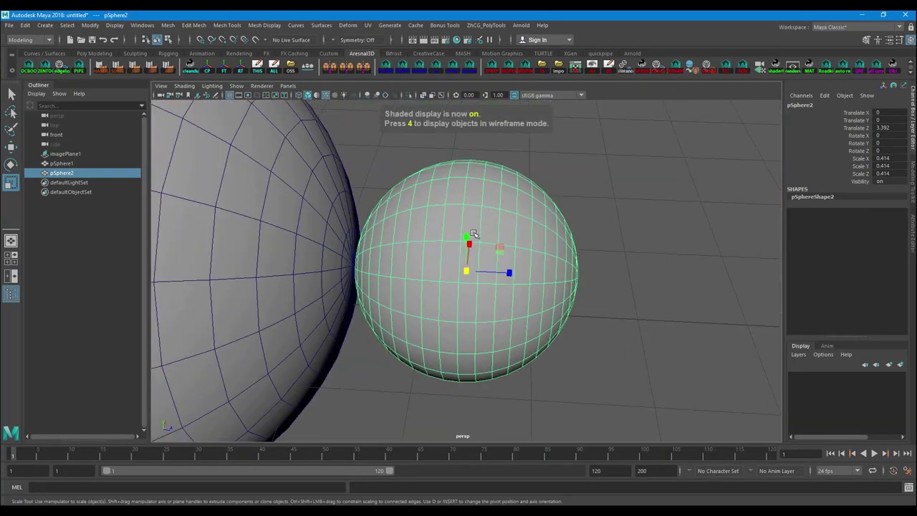
Step: Detach the small sphere along its middle edge loop and delete the half facing the eyeball
{"action": "mouse_move", "coordinate": [473, 201]}
{"action": "right_mouse_down"}
{"action": "mouse_move", "coordinate": [474, 234]}
{"action": "mouse_move", "coordinate": [472, 200]}
{"action": "right_mouse_up"}
{"action": "right_click_drag", "start_coordinate": [469, 179], "coordinate": [468, 155]}
{"action": "double_click", "coordinate": [465, 188]}
{"action": "right_click_drag", "start_coordinate": [466, 189], "coordinate": [455, 273], "text": "shift"}
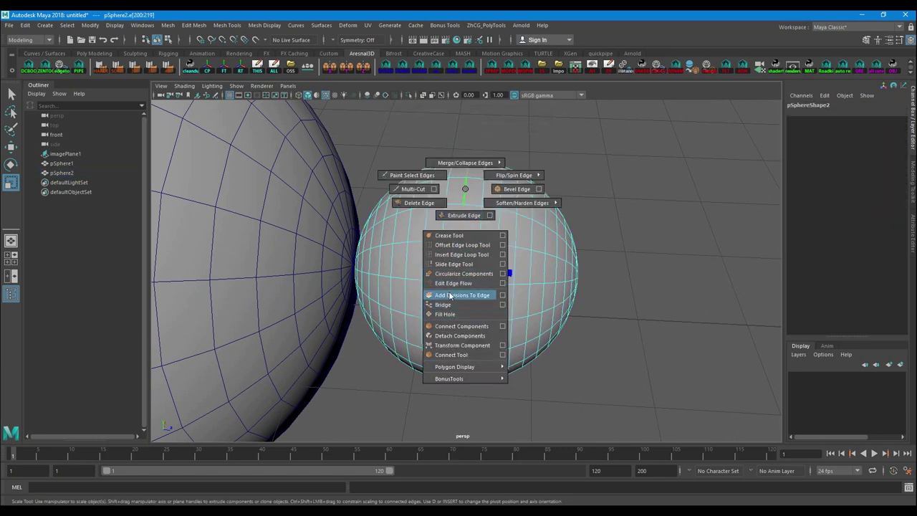
{"action": "right_click_drag", "start_coordinate": [452, 334], "coordinate": [452, 336], "text": "shift"}
{"action": "key", "text": "w"}
{"action": "right_click_drag", "start_coordinate": [432, 216], "coordinate": [431, 241]}
{"action": "double_click", "coordinate": [422, 226]}
{"action": "key", "text": "Delete"}
Step: Move the remaining half sphere to Translate Z 1.872 and scale it uniformly to 0.431, fitting its rim against the eyeball's front
{"action": "right_click_drag", "start_coordinate": [495, 240], "coordinate": [536, 227]}
{"action": "left_click_drag", "start_coordinate": [507, 272], "coordinate": [378, 260], "text": "alt"}
{"action": "left_click_drag", "start_coordinate": [317, 270], "coordinate": [451, 256], "text": "alt"}
{"action": "left_click_drag", "start_coordinate": [407, 278], "coordinate": [445, 290]}
{"action": "key", "text": "w"}
{"action": "right_click_drag", "start_coordinate": [450, 240], "coordinate": [412, 332]}
{"action": "scroll", "coordinate": [410, 261], "scroll_direction": "up", "scroll_amount": 3}
{"action": "key", "text": "4"}
{"action": "right_click_drag", "start_coordinate": [424, 194], "coordinate": [425, 223]}
{"action": "scroll", "coordinate": [446, 224], "scroll_direction": "down", "scroll_amount": 5}
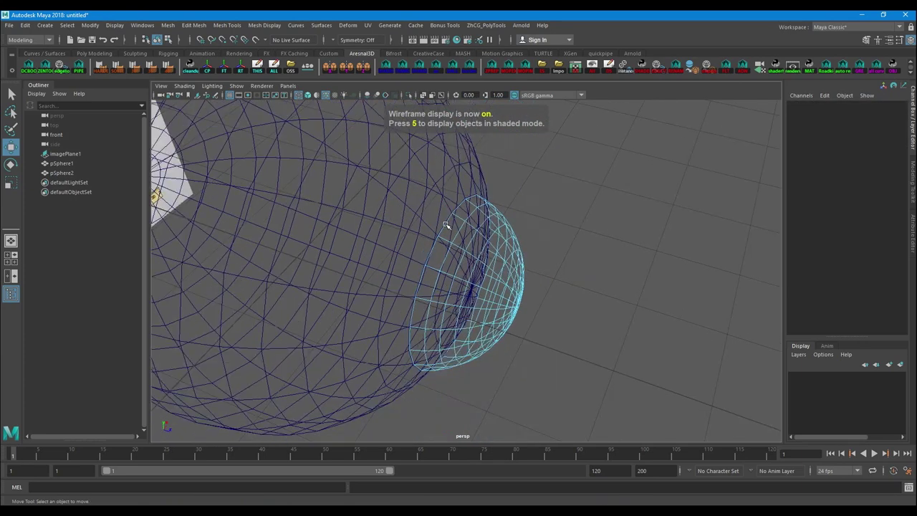
Step: Isolate the large sphere, grow a face selection outward from its front pole, and delete the faces covered by the cornea half sphere
{"action": "key", "text": "5"}
{"action": "key", "text": "F8"}
{"action": "left_click", "coordinate": [447, 165]}
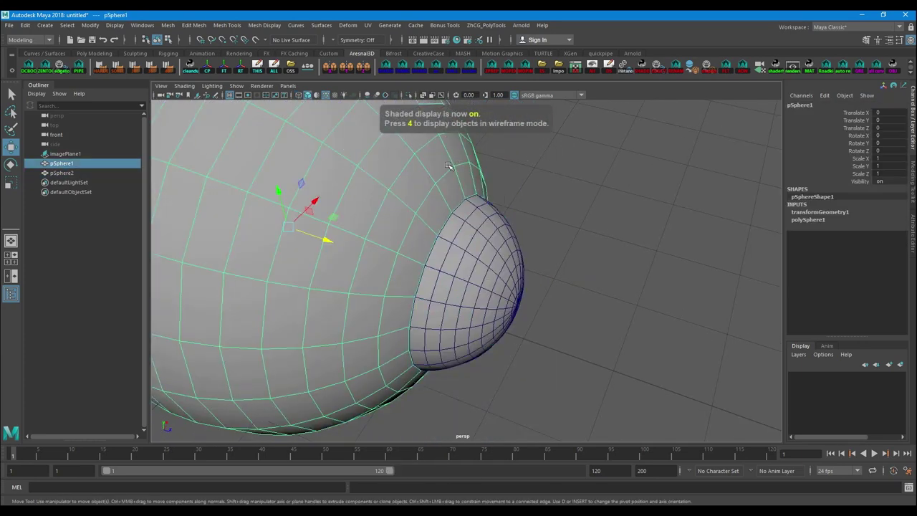
{"action": "left_click", "coordinate": [408, 95]}
{"action": "right_click_drag", "start_coordinate": [464, 251], "coordinate": [401, 238]}
{"action": "left_click", "coordinate": [473, 298]}
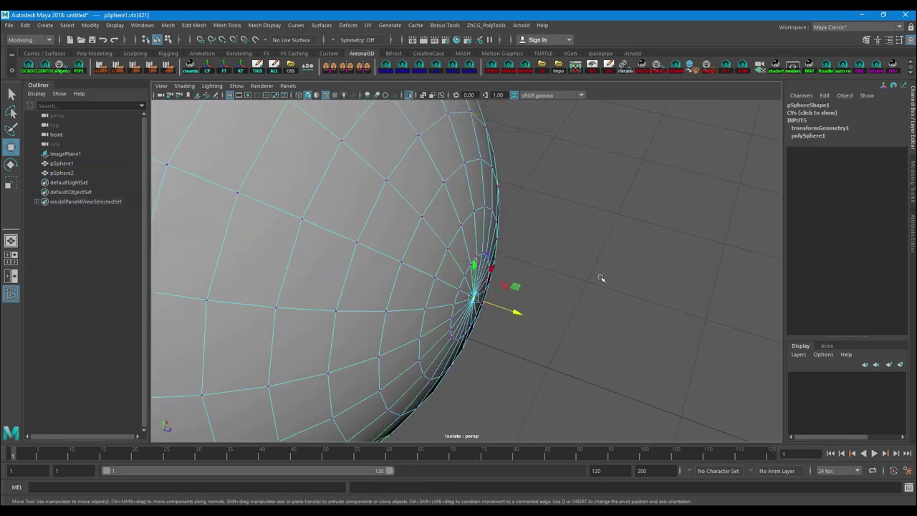
{"action": "right_click_drag", "start_coordinate": [598, 354], "coordinate": [598, 351], "text": "ctrl"}
{"action": "left_click_drag", "start_coordinate": [590, 284], "coordinate": [590, 292], "text": "alt"}
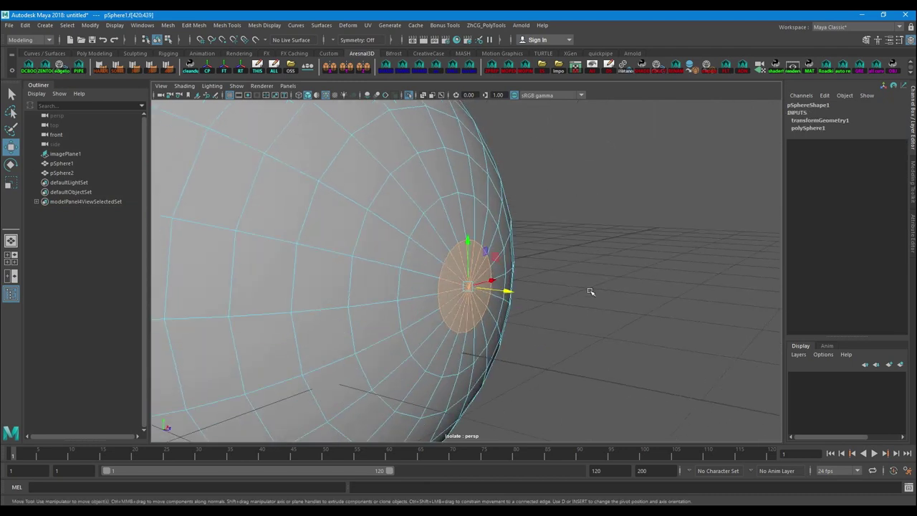
{"action": "key", "text": "shift+period"}
{"action": "key", "text": "shift+period"}
{"action": "key", "text": "shift+period"}
{"action": "key", "text": "shift+period"}
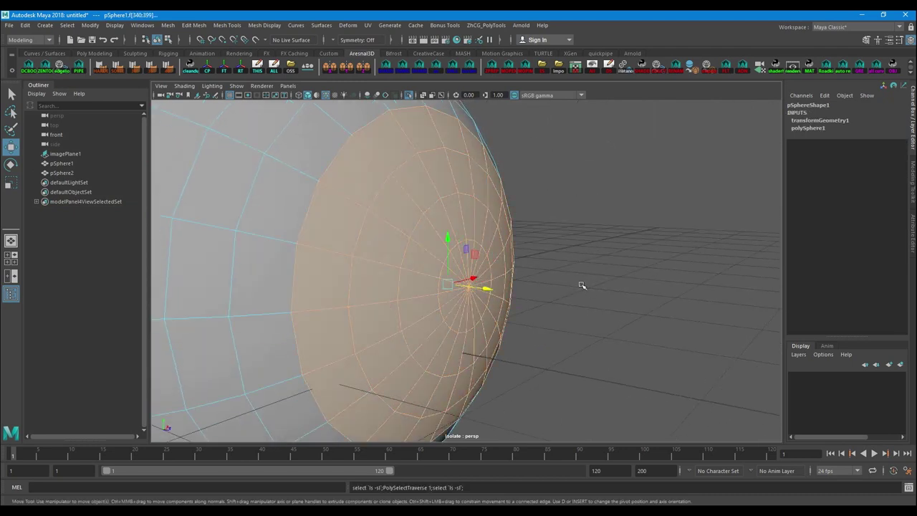
{"action": "left_click", "coordinate": [409, 95]}
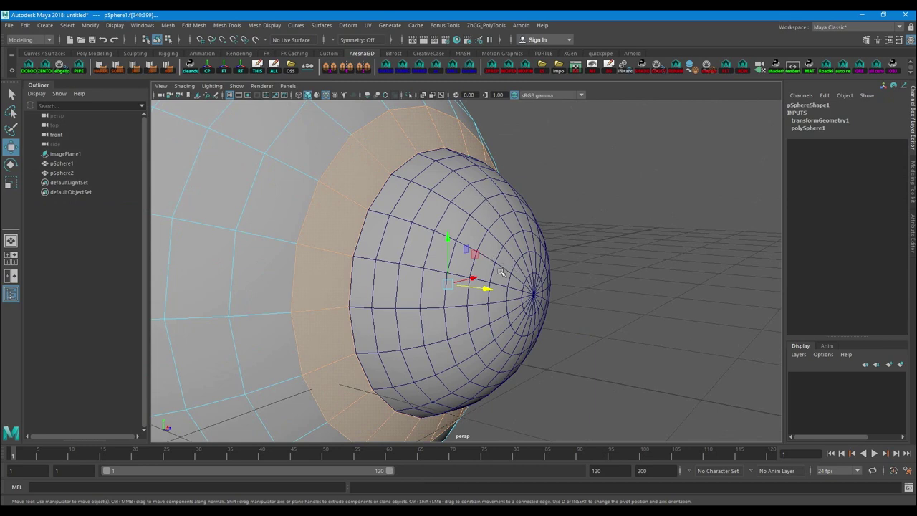
{"action": "key", "text": "shift+comma"}
{"action": "left_click_drag", "start_coordinate": [502, 273], "coordinate": [496, 294], "text": "alt"}
{"action": "scroll", "coordinate": [549, 299], "scroll_direction": "down", "scroll_amount": 3}
{"action": "scroll", "coordinate": [496, 290], "scroll_direction": "up", "scroll_amount": 3}
{"action": "key", "text": "Delete"}
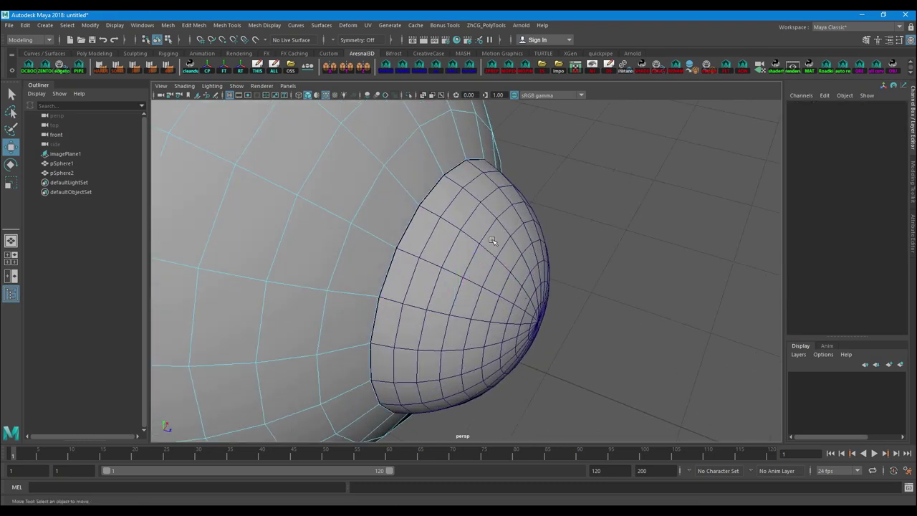
Step: Select the eyeball and cornea meshes and combine them into one object
{"action": "right_click_drag", "start_coordinate": [493, 240], "coordinate": [600, 172]}
{"action": "left_click", "coordinate": [491, 238]}
{"action": "left_click", "coordinate": [414, 182]}
{"action": "left_click", "coordinate": [510, 207], "text": "shift"}
{"action": "right_click_drag", "start_coordinate": [510, 206], "coordinate": [486, 410], "text": "shift"}
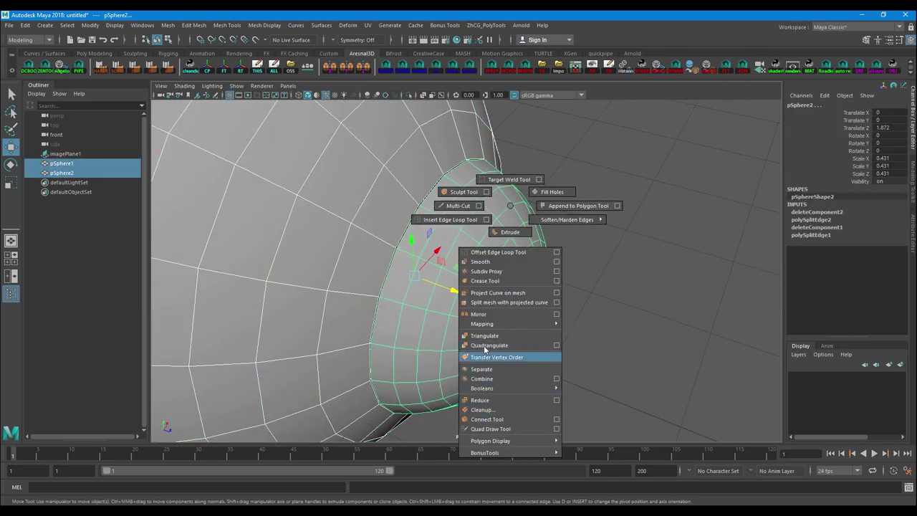
{"action": "right_click_drag", "start_coordinate": [485, 346], "coordinate": [485, 379], "text": "shift"}
Step: Select all vertices of the combined mesh and merge them with a distance threshold of 0.01
{"action": "right_click_drag", "start_coordinate": [461, 217], "coordinate": [315, 191]}
{"action": "scroll", "coordinate": [314, 190], "scroll_direction": "down", "scroll_amount": 8}
{"action": "left_click_drag", "start_coordinate": [314, 191], "coordinate": [557, 323]}
{"action": "key", "text": "f"}
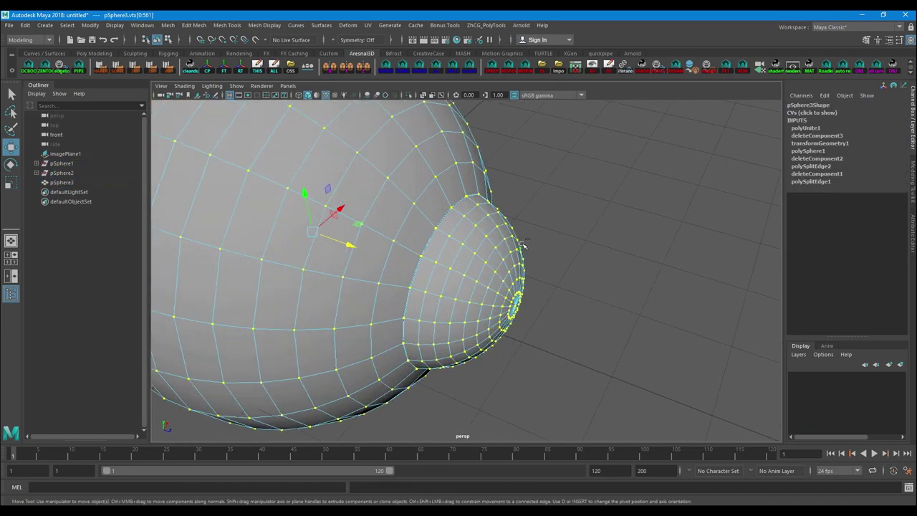
{"action": "right_click_drag", "start_coordinate": [541, 203], "coordinate": [539, 172], "text": "shift"}
{"action": "key", "text": "t"}
{"action": "scroll", "coordinate": [541, 203], "scroll_direction": "up", "scroll_amount": 2}
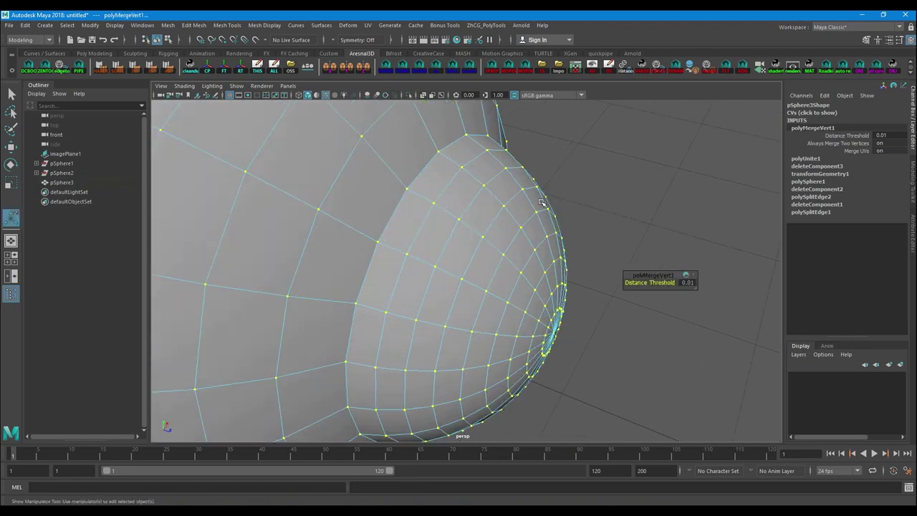
Step: Display the merged eyeball in smooth preview and delete its construction history
{"action": "key", "text": "3"}
{"action": "scroll", "coordinate": [527, 268], "scroll_direction": "down", "scroll_amount": 3}
{"action": "key", "text": "w"}
{"action": "right_click_drag", "start_coordinate": [496, 241], "coordinate": [648, 180]}
{"action": "left_click", "coordinate": [648, 180]}
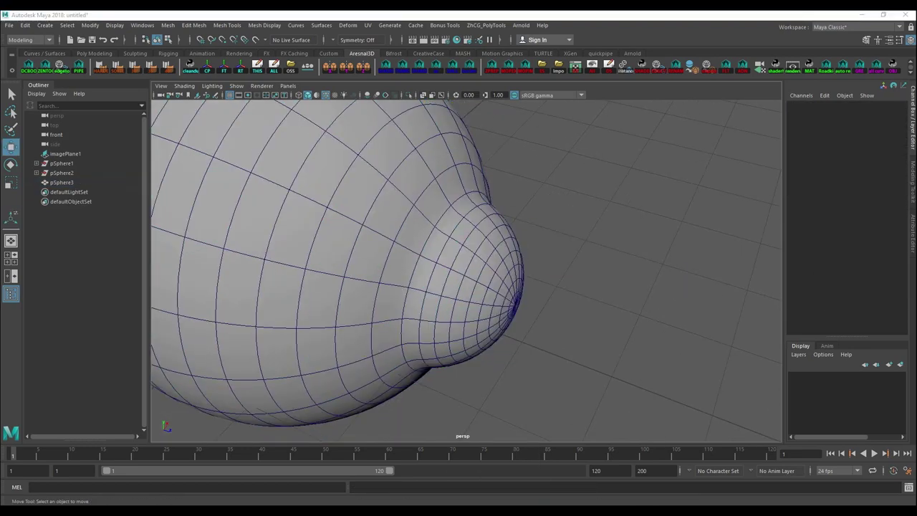
{"action": "left_click_drag", "start_coordinate": [632, 281], "coordinate": [451, 255], "text": "alt"}
{"action": "left_click", "coordinate": [451, 255]}
{"action": "left_click_drag", "start_coordinate": [330, 298], "coordinate": [378, 321], "text": "alt"}
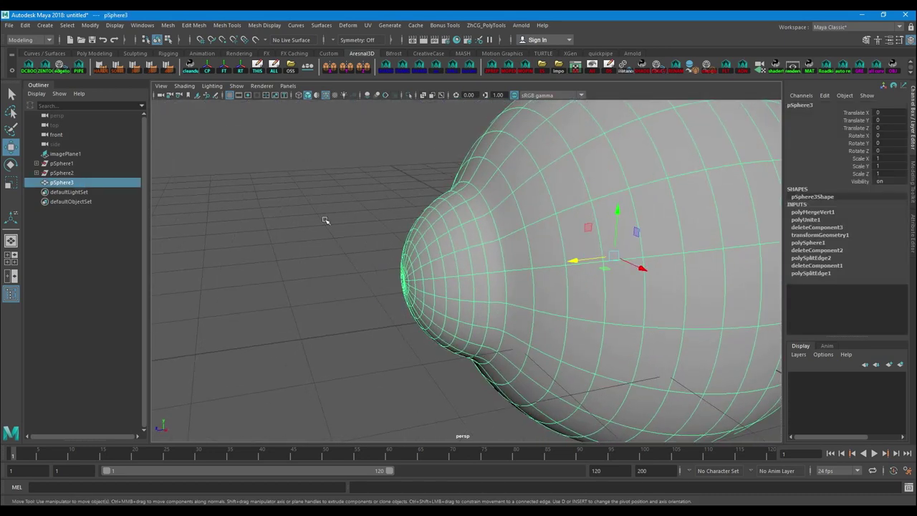
{"action": "left_click", "coordinate": [259, 71]}
{"action": "left_click_drag", "start_coordinate": [243, 179], "coordinate": [324, 213], "text": "alt"}
{"action": "left_click_drag", "start_coordinate": [459, 276], "coordinate": [651, 282], "text": "alt"}
{"action": "left_click", "coordinate": [654, 282]}
Step: Select the cornea's vertices, snap the pivot to the centre of its rim, and scale them along Z to flatten the bulge
{"action": "left_click_drag", "start_coordinate": [545, 258], "coordinate": [430, 263], "text": "alt"}
{"action": "left_click", "coordinate": [506, 264]}
{"action": "key", "text": "space"}
{"action": "middle_click_drag", "start_coordinate": [488, 308], "coordinate": [482, 102], "text": "alt"}
{"action": "right_click_drag", "start_coordinate": [498, 217], "coordinate": [341, 299]}
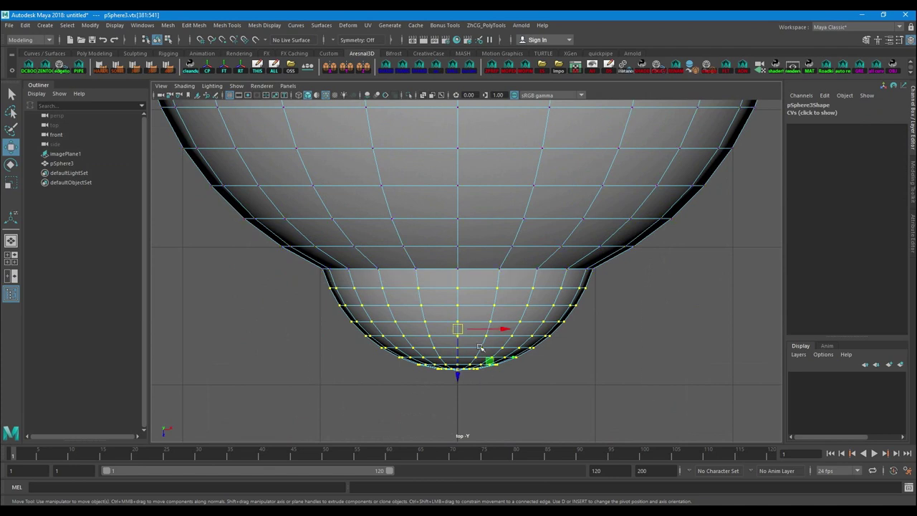
{"action": "scroll", "coordinate": [473, 341], "scroll_direction": "up", "scroll_amount": 2}
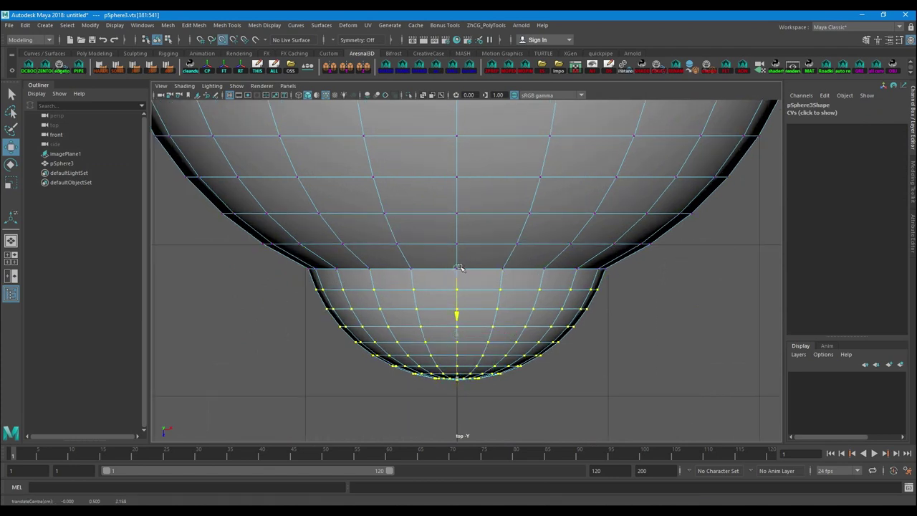
{"action": "scroll", "coordinate": [462, 276], "scroll_direction": "up", "scroll_amount": 1}
{"action": "key", "text": "r"}
{"action": "left_click_drag", "start_coordinate": [455, 313], "coordinate": [485, 275]}
{"action": "key", "text": "space"}
{"action": "left_click_drag", "start_coordinate": [479, 298], "coordinate": [482, 323], "text": "alt"}
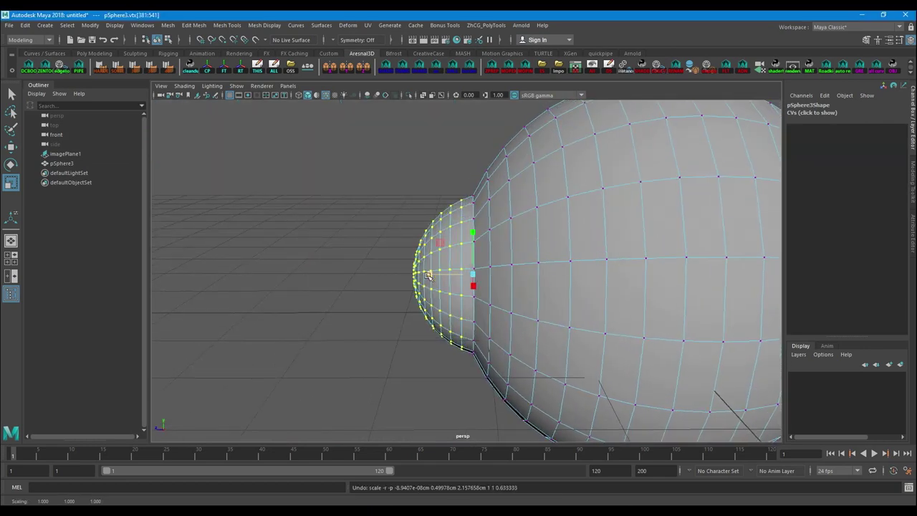
{"action": "left_click_drag", "start_coordinate": [434, 276], "coordinate": [439, 275]}
Step: Display the eyeball smoothed without the wireframe overlay and examine the cornea's profile from several angles
{"action": "left_click_drag", "start_coordinate": [442, 266], "coordinate": [496, 283], "text": "alt"}
{"action": "key", "text": "3"}
{"action": "right_click_drag", "start_coordinate": [492, 248], "coordinate": [534, 217]}
{"action": "left_click", "coordinate": [632, 352]}
{"action": "left_click_drag", "start_coordinate": [549, 275], "coordinate": [471, 204], "text": "alt"}
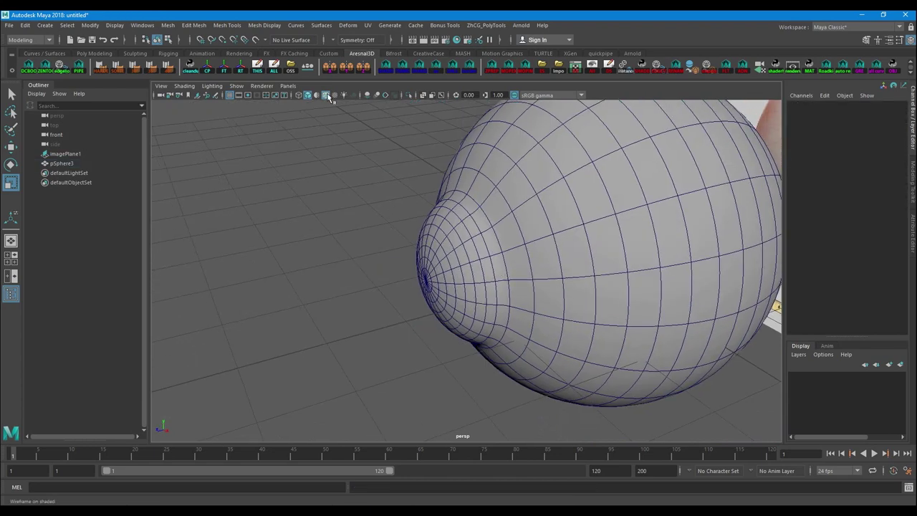
{"action": "left_click", "coordinate": [326, 95]}
{"action": "mouse_move", "coordinate": [415, 201]}
{"action": "left_mouse_down", "text": "alt"}
{"action": "mouse_move", "coordinate": [451, 251]}
{"action": "mouse_move", "coordinate": [598, 256]}
{"action": "mouse_move", "coordinate": [469, 282]}
{"action": "mouse_move", "coordinate": [457, 270]}
{"action": "mouse_move", "coordinate": [418, 303]}
{"action": "mouse_move", "coordinate": [516, 301]}
{"action": "left_mouse_up", "text": "alt"}
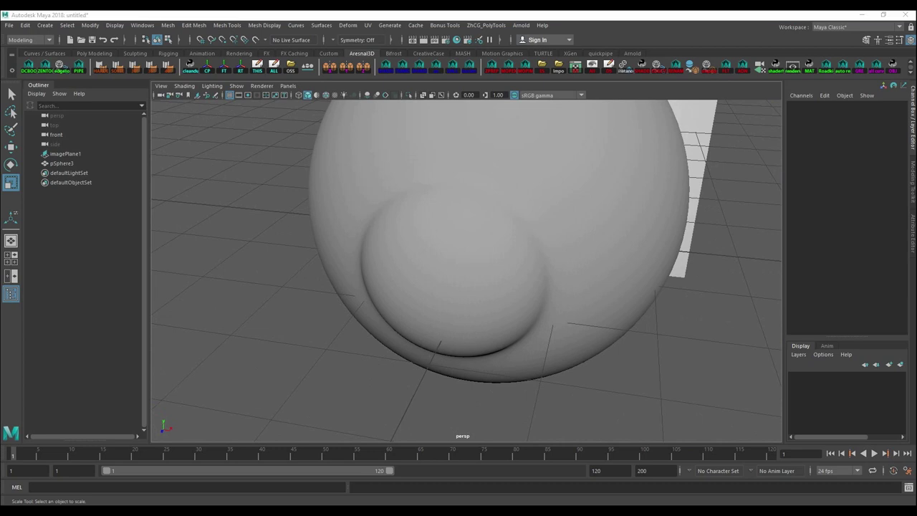
{"action": "left_click", "coordinate": [699, 335]}
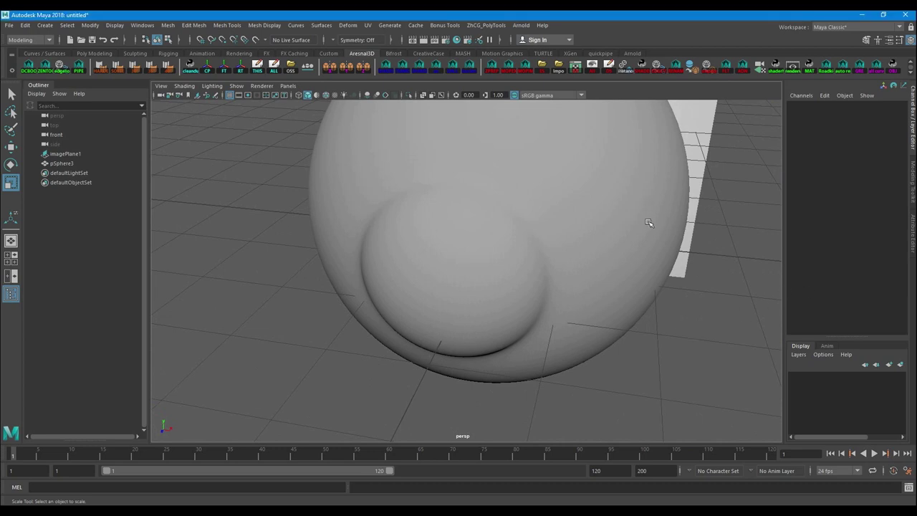
{"action": "left_click_drag", "start_coordinate": [647, 226], "coordinate": [528, 243], "text": "alt"}
{"action": "key", "text": "space"}
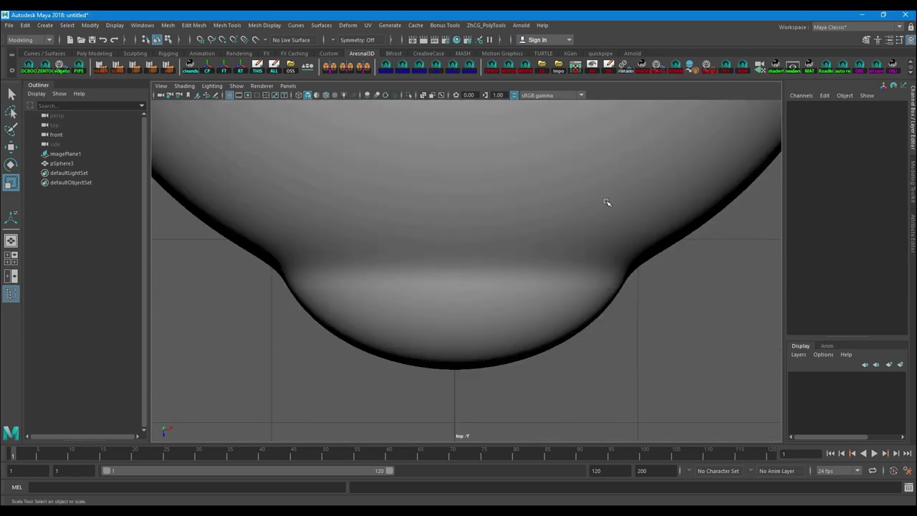
{"action": "left_click", "coordinate": [607, 203]}
{"action": "scroll", "coordinate": [607, 203], "scroll_direction": "down", "scroll_amount": 10}
Step: Select the eyeball mesh, switch to the Persp/UV Editor layout, and delete its existing UVs
{"action": "key", "text": "space"}
{"action": "left_click_drag", "start_coordinate": [608, 209], "coordinate": [607, 165]}
{"action": "left_click_drag", "start_coordinate": [640, 215], "coordinate": [325, 136], "text": "alt"}
{"action": "left_click", "coordinate": [288, 86]}
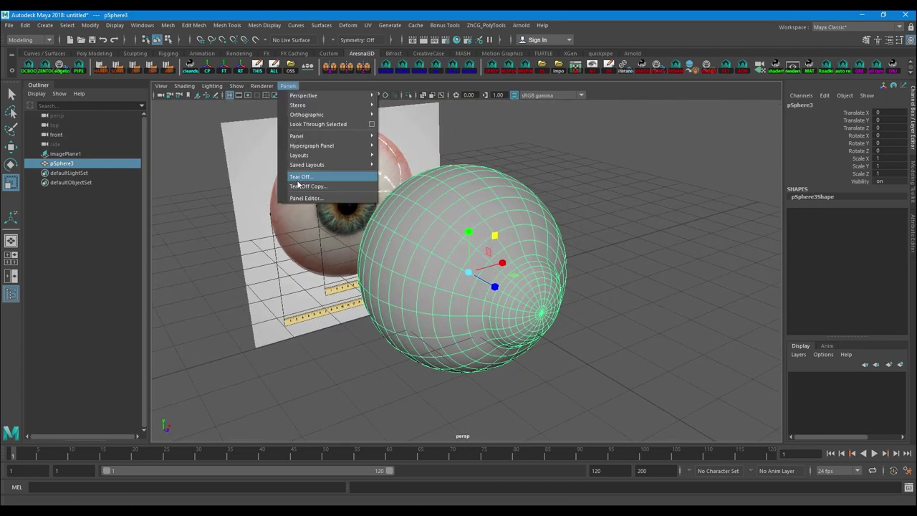
{"action": "mouse_move", "coordinate": [306, 169]}
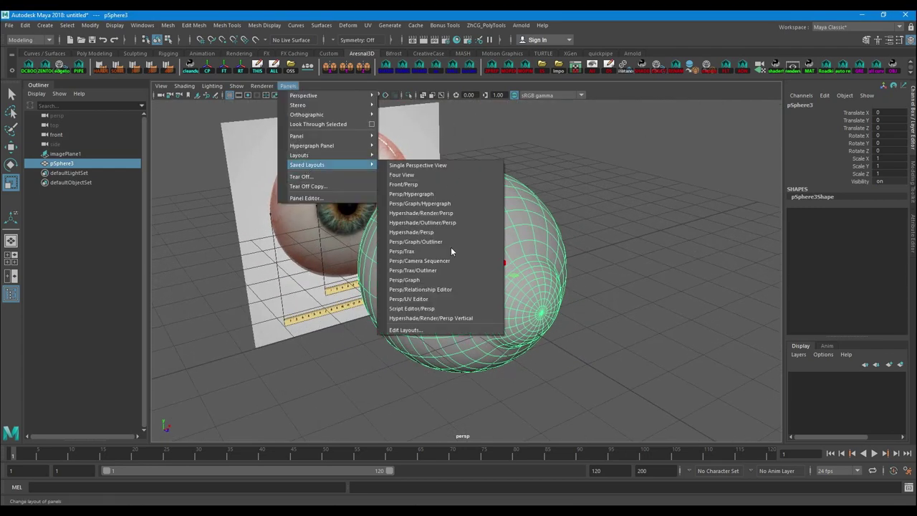
{"action": "left_click", "coordinate": [440, 299]}
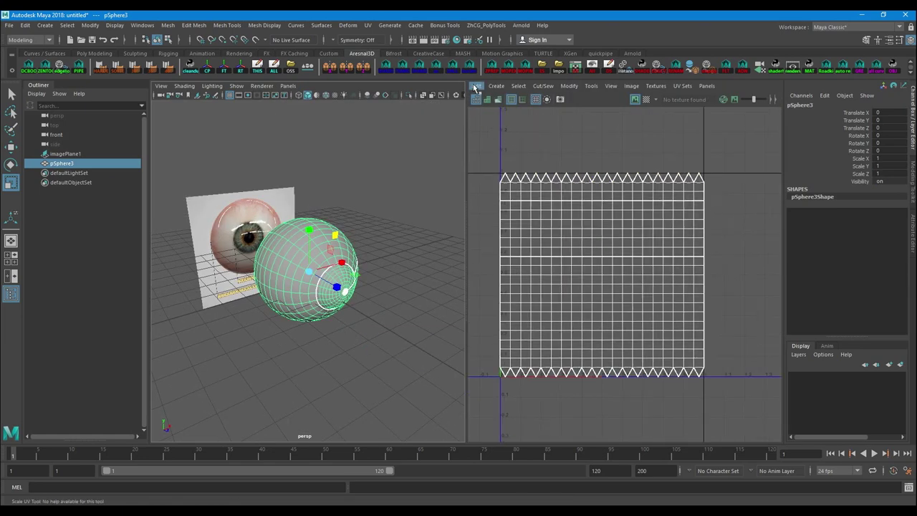
{"action": "left_click", "coordinate": [476, 86]}
{"action": "left_click", "coordinate": [498, 123]}
Step: Create new UVs for the eyeball with a camera-based projection from the front view
{"action": "left_click_drag", "start_coordinate": [385, 215], "coordinate": [456, 98], "text": "alt"}
{"action": "key", "text": "space"}
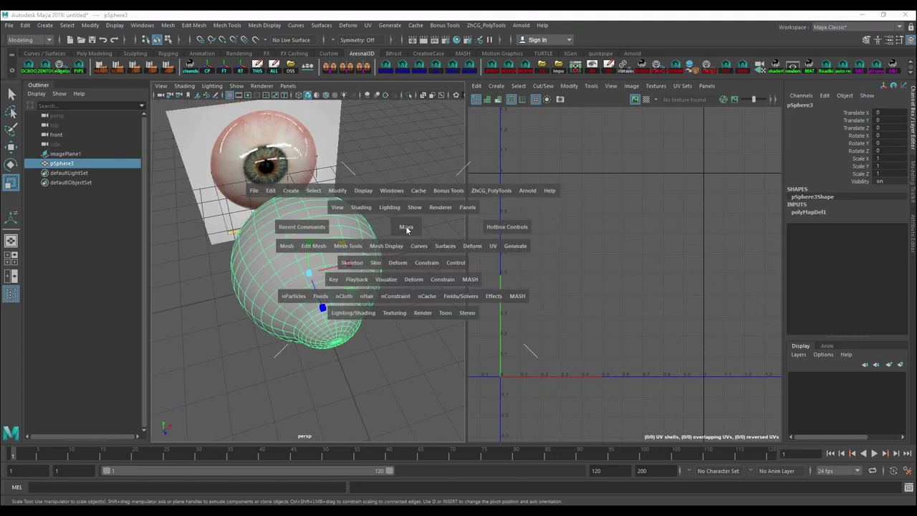
{"action": "left_click_drag", "start_coordinate": [413, 231], "coordinate": [429, 87]}
{"action": "left_click", "coordinate": [368, 26]}
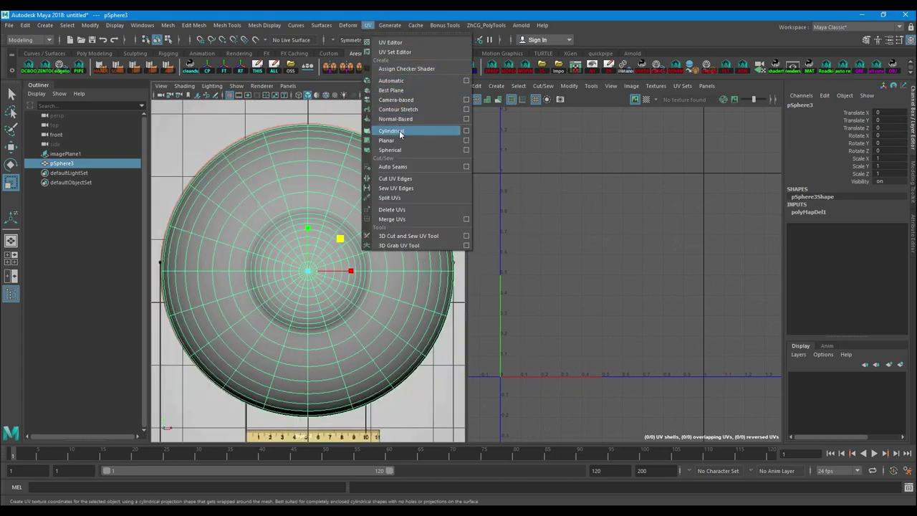
{"action": "left_click", "coordinate": [396, 100]}
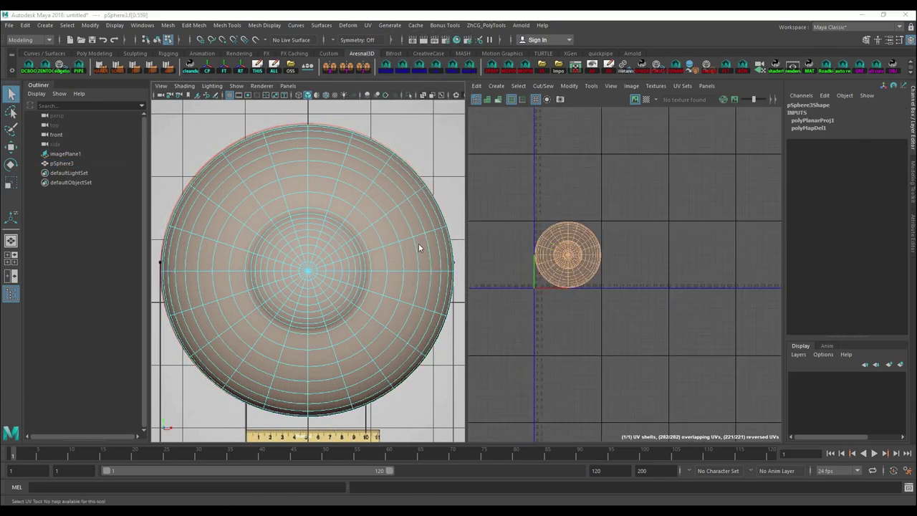
Step: Select the edge loop around the eyeball's middle and cut the UVs along it
{"action": "scroll", "coordinate": [551, 248], "scroll_direction": "down", "scroll_amount": 4}
{"action": "key", "text": "space"}
{"action": "left_click_drag", "start_coordinate": [420, 246], "coordinate": [369, 260]}
{"action": "left_click_drag", "start_coordinate": [262, 260], "coordinate": [311, 265], "text": "alt"}
{"action": "scroll", "coordinate": [302, 239], "scroll_direction": "up", "scroll_amount": 3}
{"action": "right_click_drag", "start_coordinate": [301, 238], "coordinate": [298, 205]}
{"action": "left_click_drag", "start_coordinate": [277, 241], "coordinate": [308, 236], "text": "alt"}
{"action": "double_click", "coordinate": [301, 197]}
{"action": "right_click", "coordinate": [412, 227], "text": "shift"}
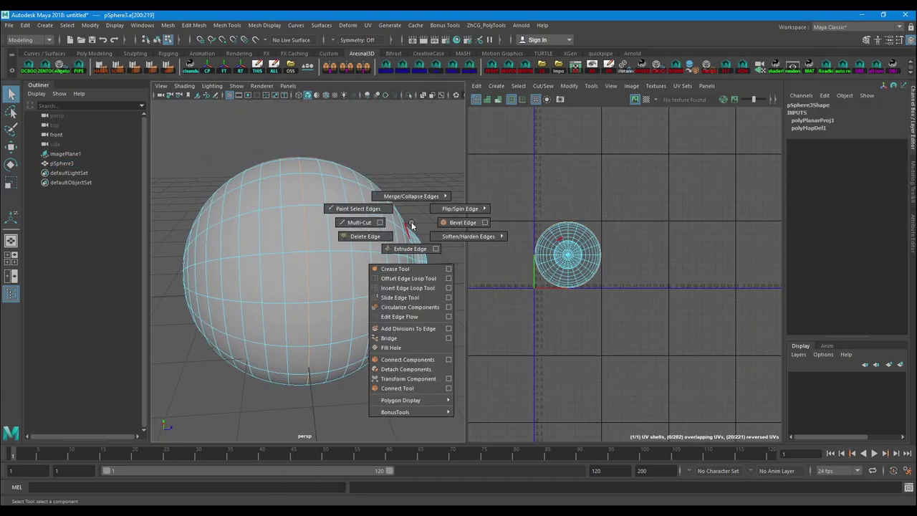
{"action": "scroll", "coordinate": [637, 230], "scroll_direction": "up", "scroll_amount": 4}
{"action": "right_click_drag", "start_coordinate": [625, 228], "coordinate": [592, 245], "text": "shift"}
Step: Select both overlapping UV shells and scale them down slightly inside the 0 to 1 tile
{"action": "key", "text": "r"}
{"action": "middle_click_drag", "start_coordinate": [573, 238], "coordinate": [676, 221], "text": "alt"}
{"action": "double_click", "coordinate": [635, 220]}
{"action": "right_click_drag", "start_coordinate": [676, 220], "coordinate": [590, 217]}
{"action": "right_click", "coordinate": [668, 218], "text": "shift"}
{"action": "scroll", "coordinate": [592, 229], "scroll_direction": "up", "scroll_amount": 3}
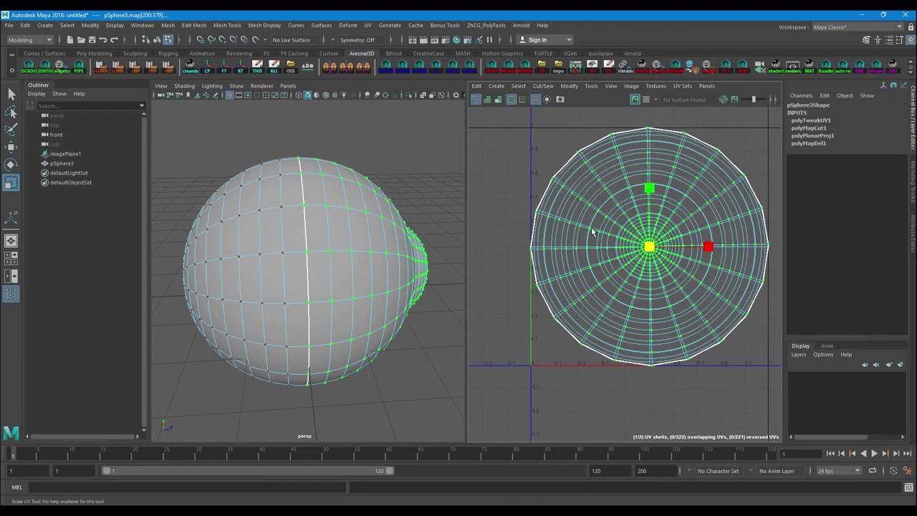
{"action": "key", "text": "w"}
{"action": "scroll", "coordinate": [594, 230], "scroll_direction": "up", "scroll_amount": 3}
{"action": "key", "text": "r"}
{"action": "scroll", "coordinate": [596, 230], "scroll_direction": "down", "scroll_amount": 3}
{"action": "scroll", "coordinate": [555, 142], "scroll_direction": "down", "scroll_amount": 3}
{"action": "left_click_drag", "start_coordinate": [529, 134], "coordinate": [708, 306]}
{"action": "left_click_drag", "start_coordinate": [507, 115], "coordinate": [794, 358]}
{"action": "scroll", "coordinate": [595, 205], "scroll_direction": "up", "scroll_amount": 4}
{"action": "left_click_drag", "start_coordinate": [604, 206], "coordinate": [625, 201]}
{"action": "middle_click_drag", "start_coordinate": [624, 196], "coordinate": [622, 198]}
{"action": "middle_click_drag", "start_coordinate": [654, 255], "coordinate": [600, 314], "text": "alt"}
{"action": "key", "text": "w"}
{"action": "scroll", "coordinate": [596, 315], "scroll_direction": "down", "scroll_amount": 3}
{"action": "key", "text": "w"}
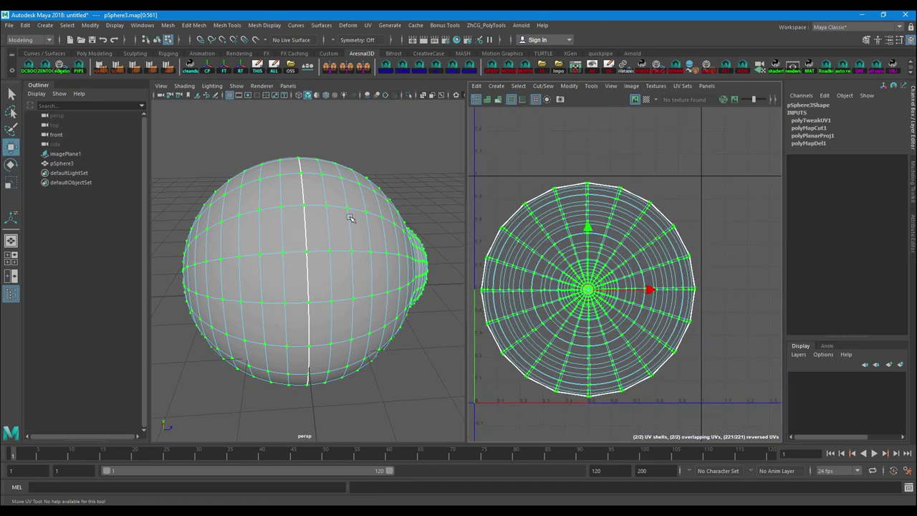
Step: Select the rear half's UV shell from one of its faces, move it to the UV tile's upper-left corner and shrink it
{"action": "right_click_drag", "start_coordinate": [248, 197], "coordinate": [250, 219]}
{"action": "left_click", "coordinate": [252, 210]}
{"action": "right_click_drag", "start_coordinate": [550, 220], "coordinate": [564, 195], "text": "ctrl"}
{"action": "scroll", "coordinate": [534, 212], "scroll_direction": "up", "scroll_amount": 7}
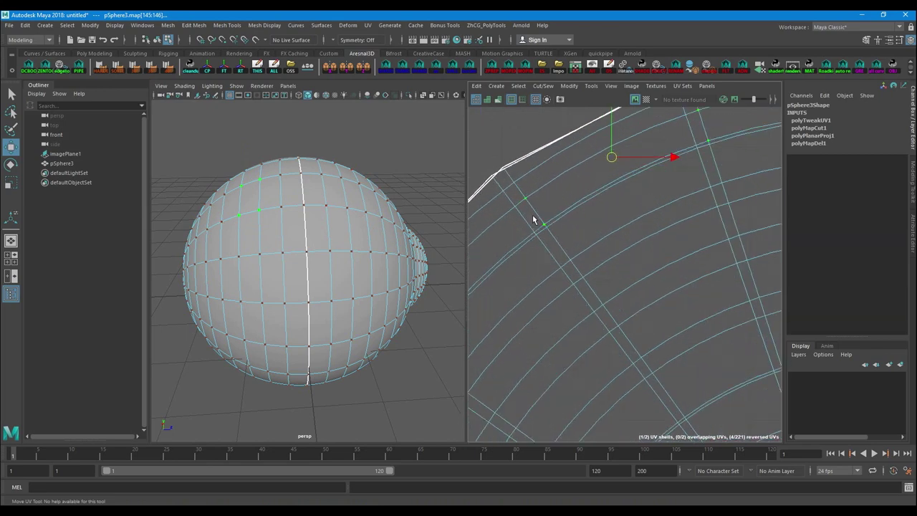
{"action": "double_click", "coordinate": [529, 200]}
{"action": "scroll", "coordinate": [588, 240], "scroll_direction": "down", "scroll_amount": 4}
{"action": "left_click_drag", "start_coordinate": [701, 409], "coordinate": [555, 266]}
{"action": "scroll", "coordinate": [599, 242], "scroll_direction": "down", "scroll_amount": 7}
{"action": "key", "text": "r"}
{"action": "scroll", "coordinate": [586, 245], "scroll_direction": "up", "scroll_amount": 8}
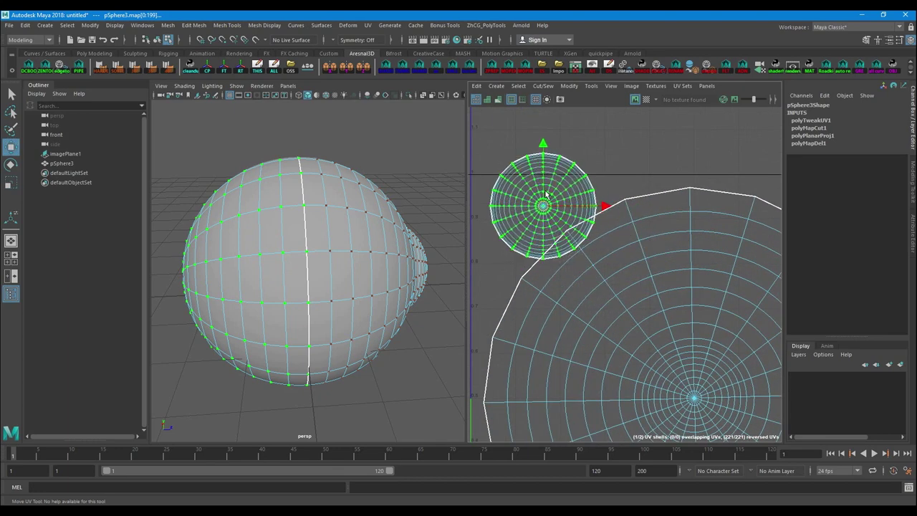
Step: Rescale the small rear UV shell and place it between the tile's corner and the large front shell
{"action": "left_click_drag", "start_coordinate": [550, 221], "coordinate": [539, 224]}
{"action": "key", "text": "w"}
{"action": "left_click_drag", "start_coordinate": [559, 193], "coordinate": [533, 216]}
{"action": "middle_click_drag", "start_coordinate": [534, 217], "coordinate": [584, 226], "text": "alt"}
{"action": "scroll", "coordinate": [584, 227], "scroll_direction": "up", "scroll_amount": 2}
{"action": "key", "text": "r"}
{"action": "left_click_drag", "start_coordinate": [576, 214], "coordinate": [603, 219]}
{"action": "scroll", "coordinate": [603, 220], "scroll_direction": "down", "scroll_amount": 2}
{"action": "key", "text": "w"}
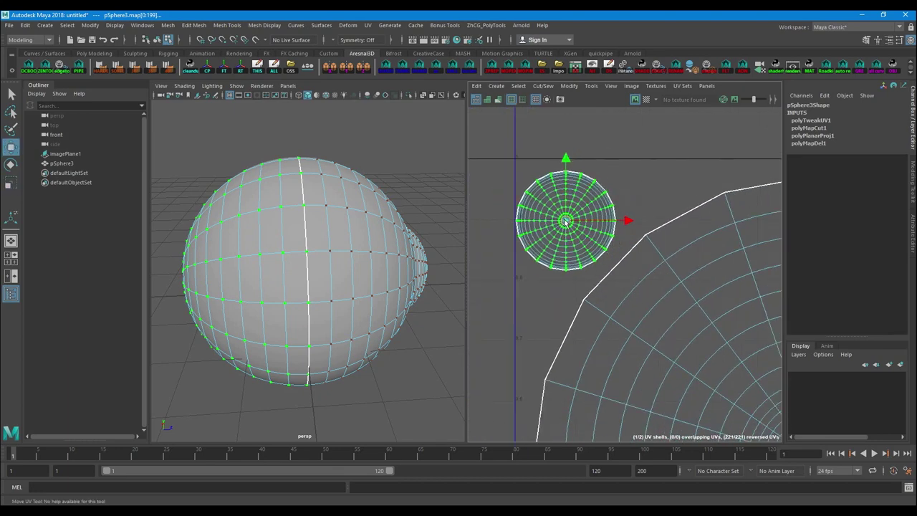
Step: Fine-tune the rear UV shell's size and position within the corner, keeping it clear of the front shell
{"action": "key", "text": "r"}
{"action": "key", "text": "w"}
{"action": "key", "text": "r"}
{"action": "mouse_move", "coordinate": [602, 221]}
{"action": "left_mouse_down"}
{"action": "mouse_move", "coordinate": [611, 221]}
{"action": "mouse_move", "coordinate": [585, 224]}
{"action": "left_mouse_up"}
{"action": "key", "text": "w"}
{"action": "scroll", "coordinate": [585, 225], "scroll_direction": "down", "scroll_amount": 4}
{"action": "scroll", "coordinate": [582, 240], "scroll_direction": "up", "scroll_amount": 6}
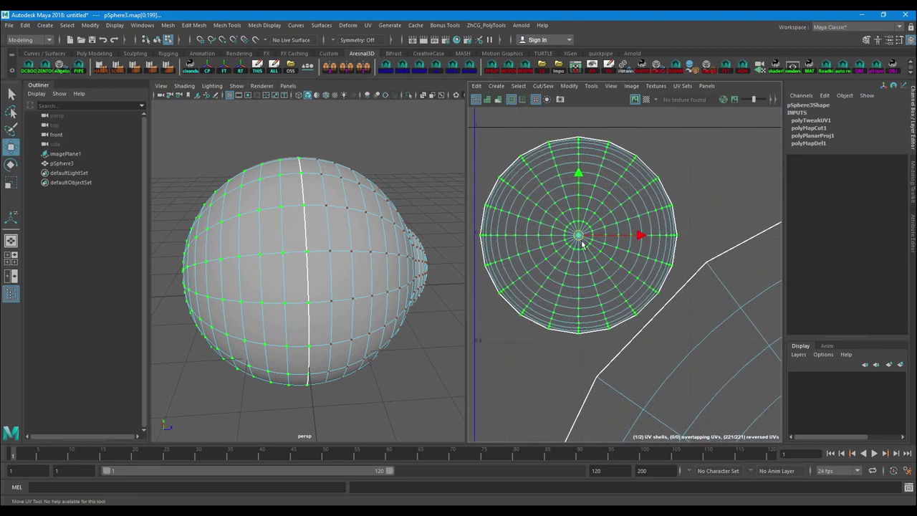
{"action": "scroll", "coordinate": [582, 246], "scroll_direction": "down", "scroll_amount": 10}
{"action": "middle_click_drag", "start_coordinate": [693, 349], "coordinate": [670, 275], "text": "alt"}
{"action": "scroll", "coordinate": [650, 287], "scroll_direction": "up", "scroll_amount": 5}
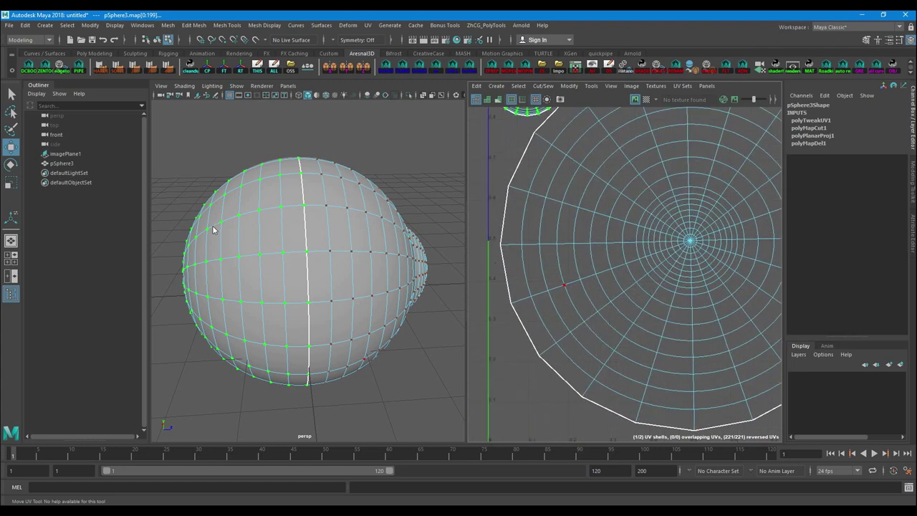
Step: Leave UV component mode on the eyeball mesh and select it as a whole object
{"action": "right_click_drag", "start_coordinate": [212, 230], "coordinate": [256, 199]}
{"action": "left_click", "coordinate": [347, 151]}
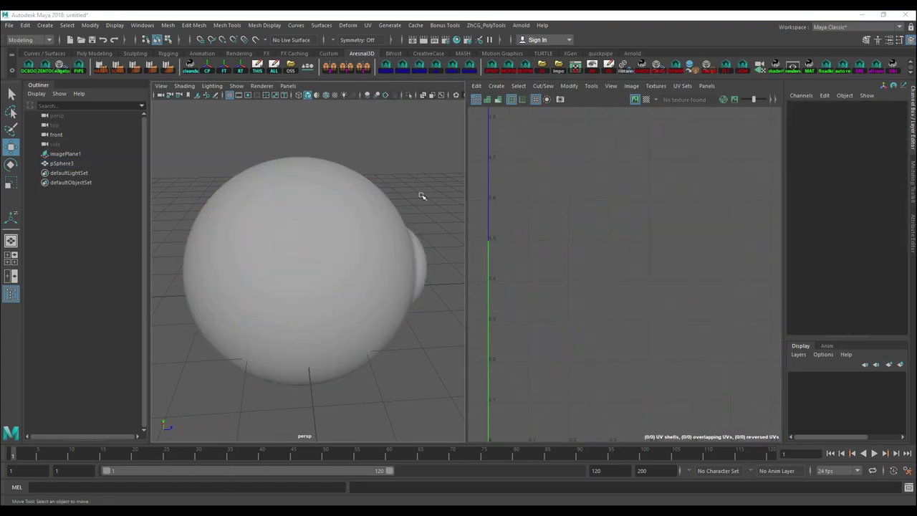
{"action": "left_click_drag", "start_coordinate": [421, 194], "coordinate": [317, 236], "text": "alt"}
{"action": "left_click", "coordinate": [316, 237]}
{"action": "scroll", "coordinate": [319, 235], "scroll_direction": "down", "scroll_amount": 5}
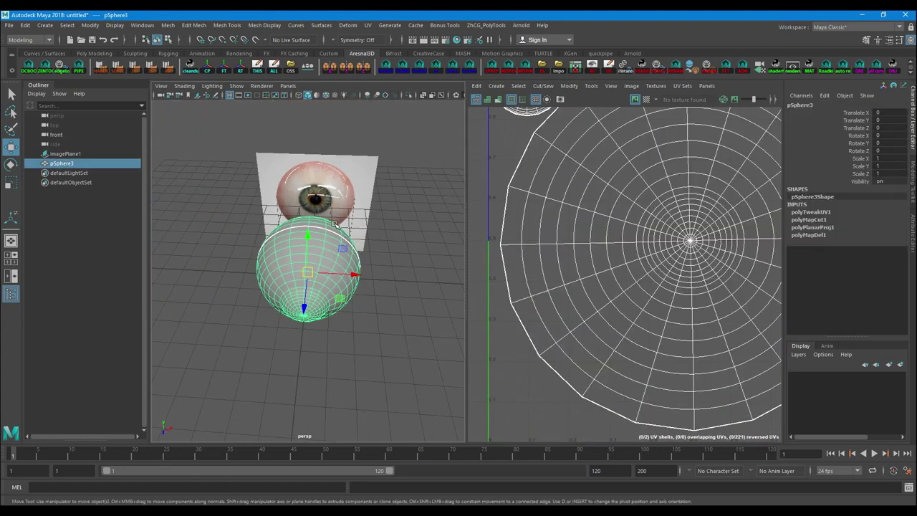
Step: Start saving the scene and create and open a folder named eye_project on the Desktop
{"action": "key", "text": "ctrl+s"}
{"action": "left_click", "coordinate": [122, 130]}
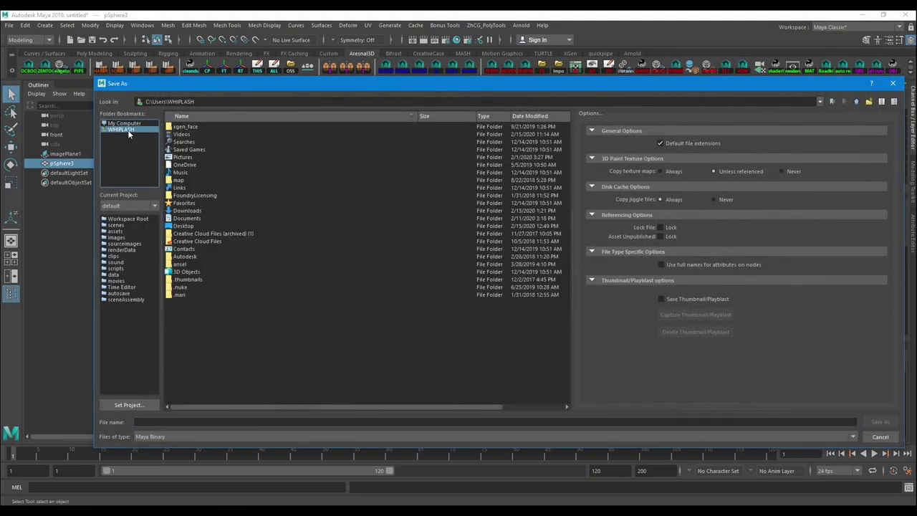
{"action": "left_click", "coordinate": [124, 125]}
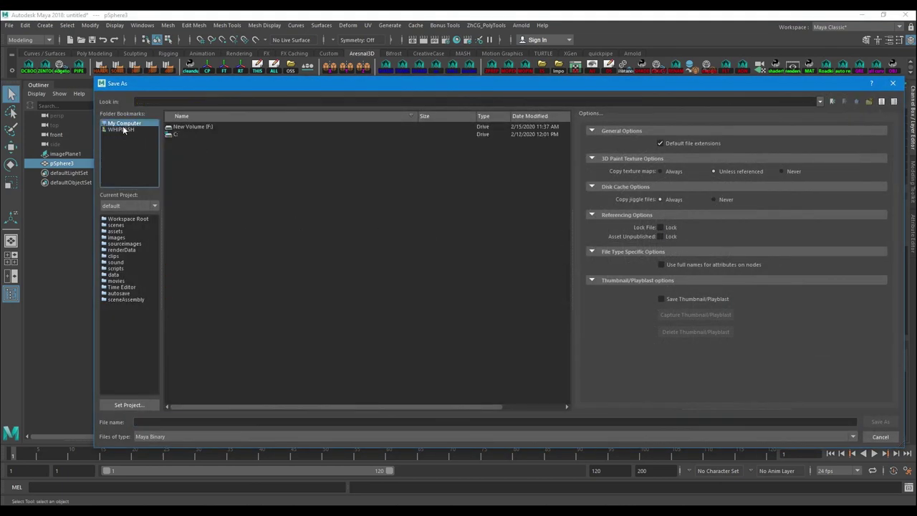
{"action": "left_click", "coordinate": [111, 131]}
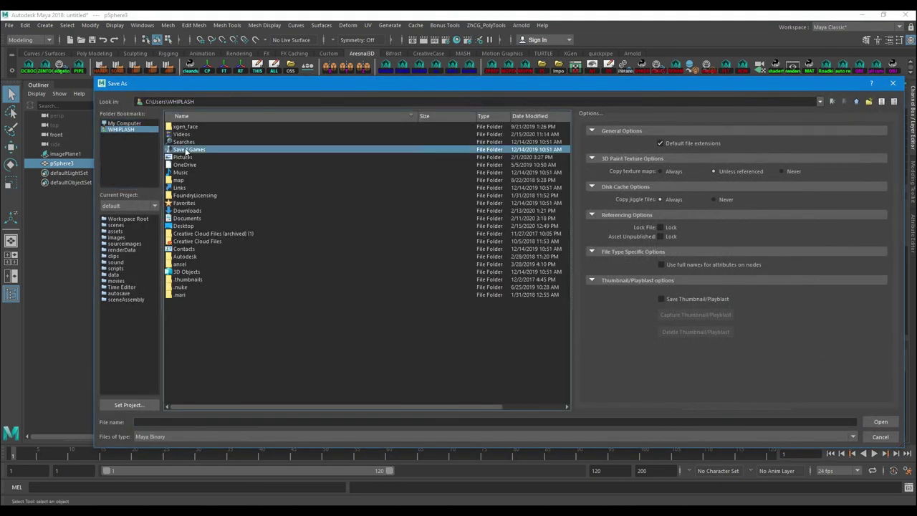
{"action": "double_click", "coordinate": [190, 226]}
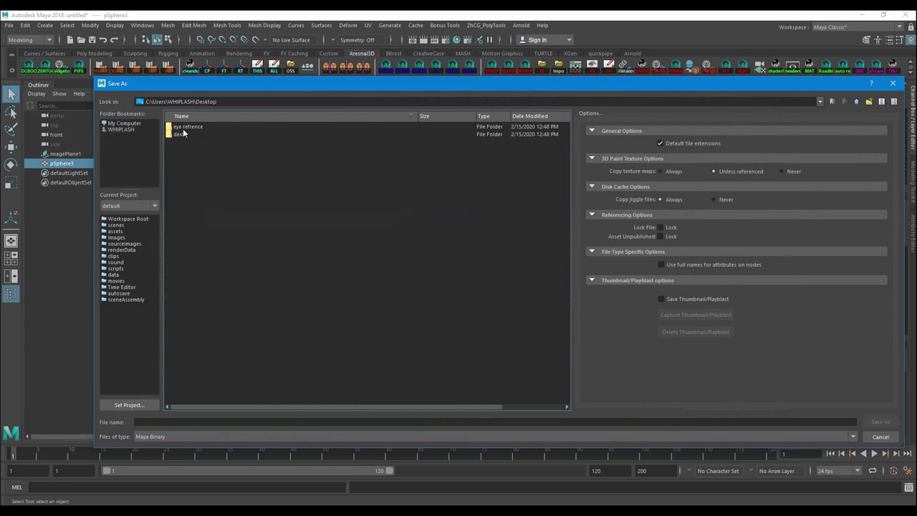
{"action": "left_click", "coordinate": [184, 127]}
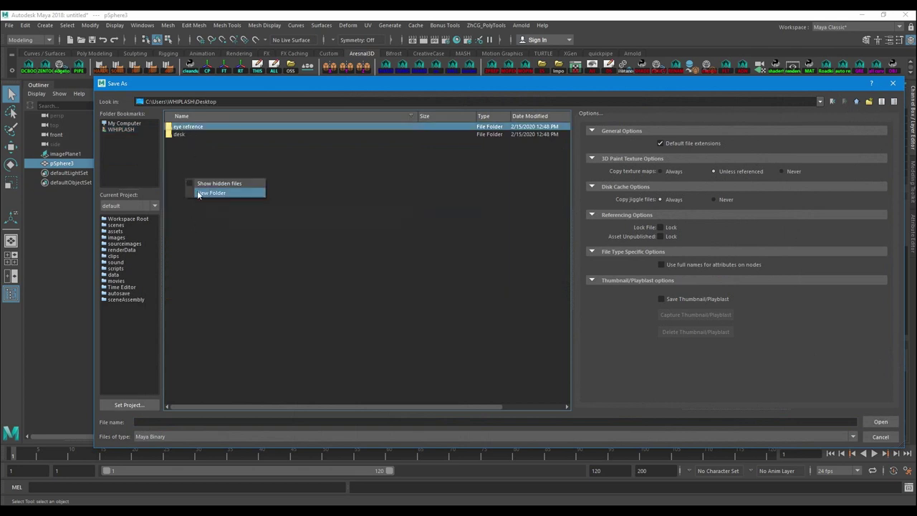
{"action": "left_click", "coordinate": [198, 193]}
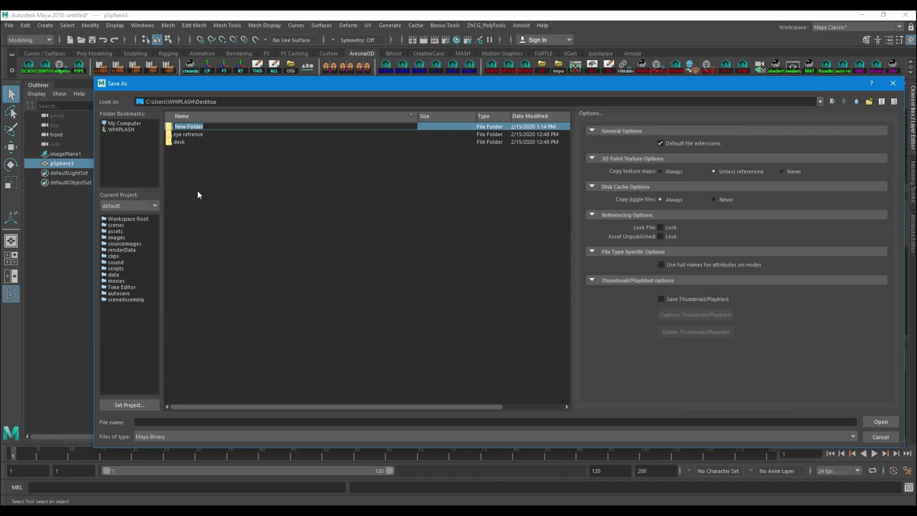
{"action": "type", "text": "eye_project"}
{"action": "key", "text": "Return"}
{"action": "key", "text": "Return"}
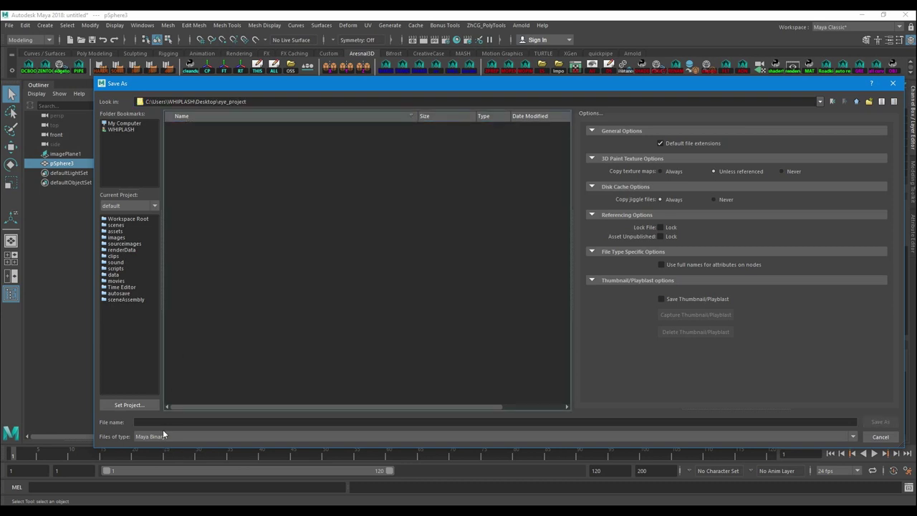
Step: Save the scene in the eye_project folder as eye_01 in Maya ASCII format
{"action": "left_click", "coordinate": [161, 422]}
{"action": "type", "text": "eye_01"}
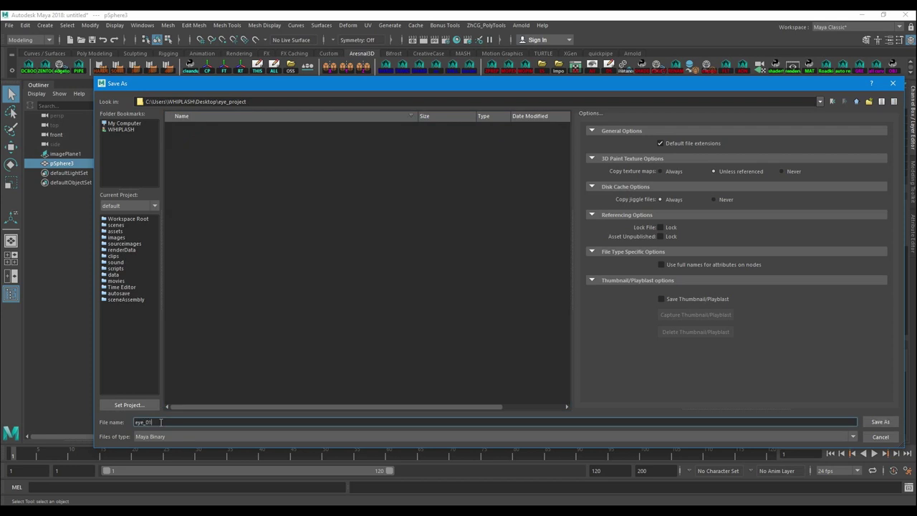
{"action": "left_click", "coordinate": [176, 436]}
{"action": "left_click", "coordinate": [171, 444]}
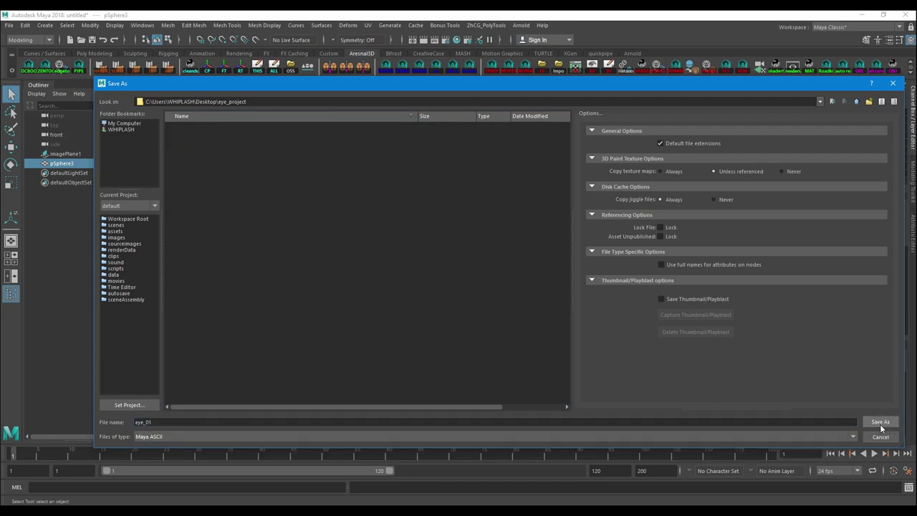
{"action": "left_click", "coordinate": [880, 424]}
{"action": "left_click", "coordinate": [391, 307]}
{"action": "scroll", "coordinate": [358, 287], "scroll_direction": "up", "scroll_amount": 3}
{"action": "left_click_drag", "start_coordinate": [266, 279], "coordinate": [303, 264], "text": "alt"}
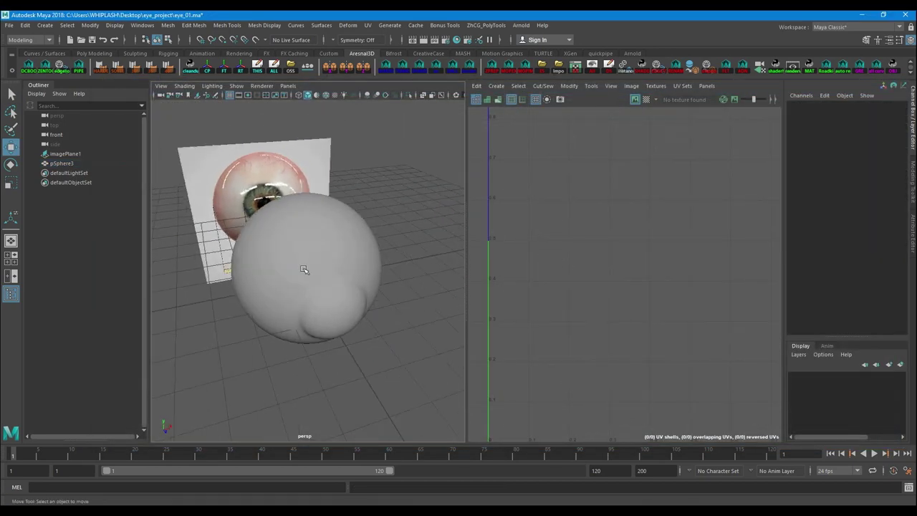
Step: Examine the eyeball's UV layout with the UVs of both shells selected, ending in object mode with nothing selected
{"action": "left_click", "coordinate": [227, 232]}
{"action": "left_click", "coordinate": [295, 235]}
{"action": "scroll", "coordinate": [728, 239], "scroll_direction": "down", "scroll_amount": 4}
{"action": "right_click_drag", "start_coordinate": [730, 238], "coordinate": [782, 208]}
{"action": "scroll", "coordinate": [738, 217], "scroll_direction": "down", "scroll_amount": 5}
{"action": "left_click_drag", "start_coordinate": [650, 177], "coordinate": [817, 314]}
{"action": "middle_click_drag", "start_coordinate": [779, 197], "coordinate": [718, 225], "text": "alt"}
{"action": "right_click_drag", "start_coordinate": [718, 225], "coordinate": [607, 242], "text": "shift"}
{"action": "scroll", "coordinate": [616, 252], "scroll_direction": "up", "scroll_amount": 8}
{"action": "scroll", "coordinate": [616, 249], "scroll_direction": "down", "scroll_amount": 6}
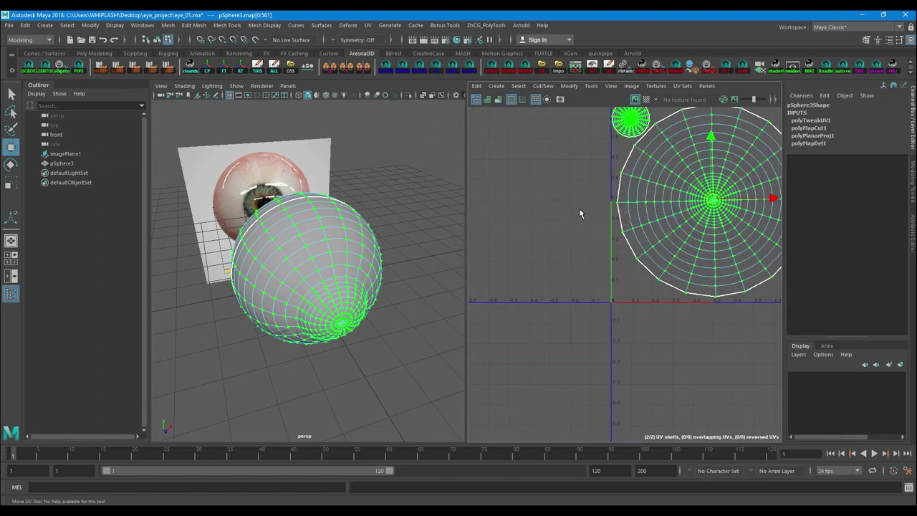
{"action": "right_click_drag", "start_coordinate": [579, 212], "coordinate": [578, 212]}
{"action": "right_click_drag", "start_coordinate": [259, 249], "coordinate": [309, 223]}
{"action": "left_click", "coordinate": [374, 168]}
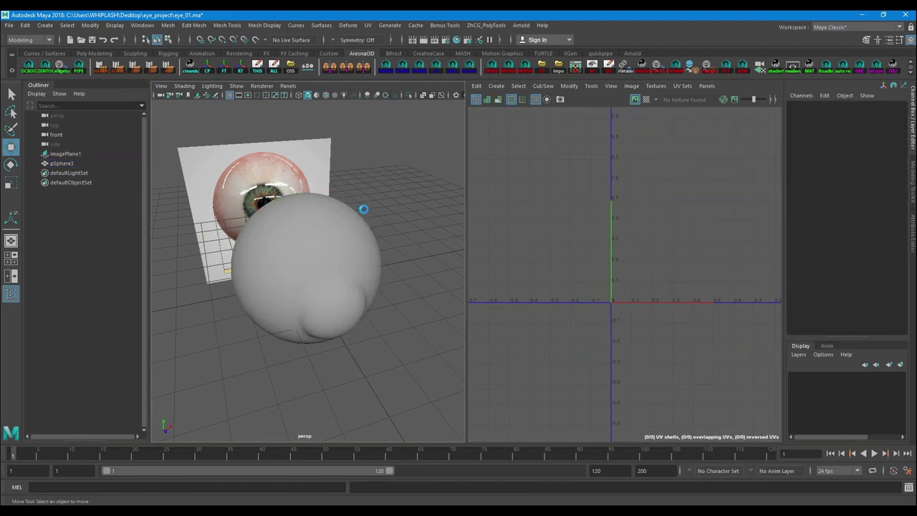
Step: Rename the pSphere3 mesh as corena in the Outliner
{"action": "scroll", "coordinate": [363, 207], "scroll_direction": "up", "scroll_amount": 5}
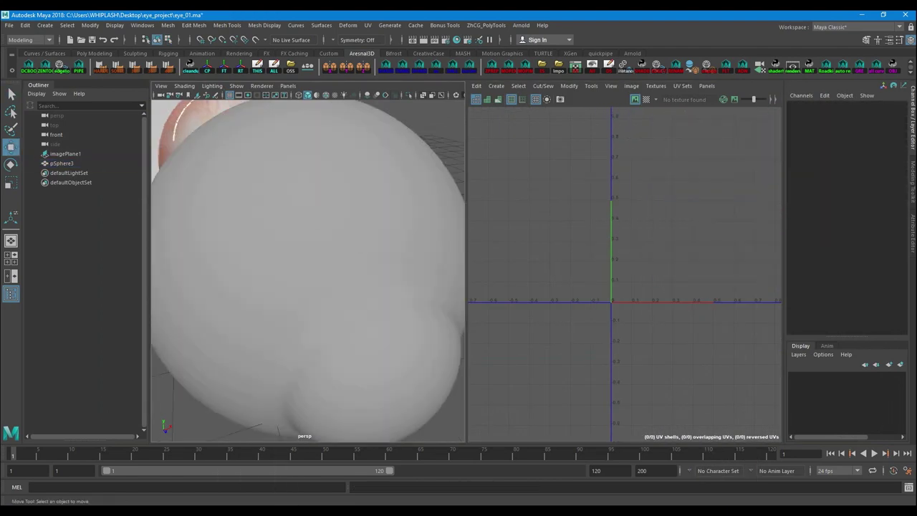
{"action": "left_click", "coordinate": [63, 164]}
{"action": "double_click", "coordinate": [100, 165]}
{"action": "type", "text": "d"}
{"action": "type", "text": "orena"}
{"action": "key", "text": "Return"}
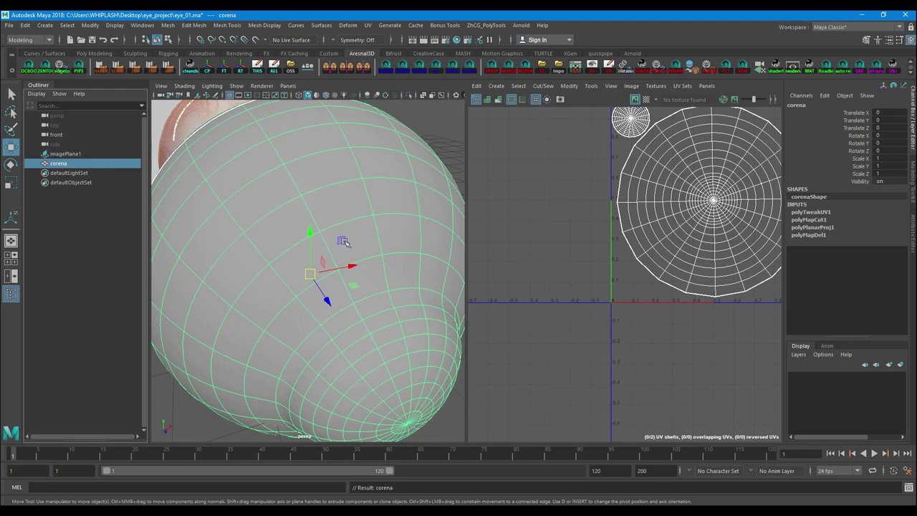
Step: Duplicate the corena mesh in place and rename the copy as eyeball
{"action": "scroll", "coordinate": [308, 233], "scroll_direction": "down", "scroll_amount": 5}
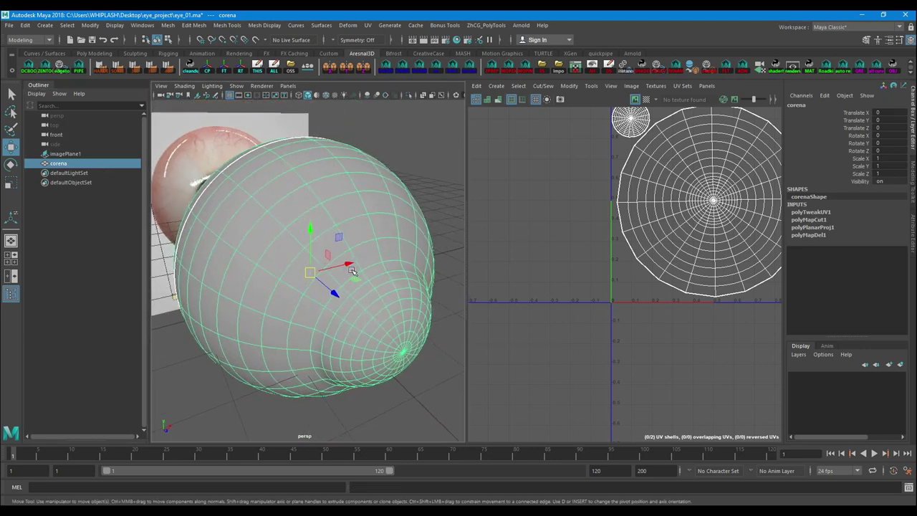
{"action": "left_click_drag", "start_coordinate": [387, 190], "coordinate": [411, 182], "text": "alt"}
{"action": "scroll", "coordinate": [412, 182], "scroll_direction": "down", "scroll_amount": 1}
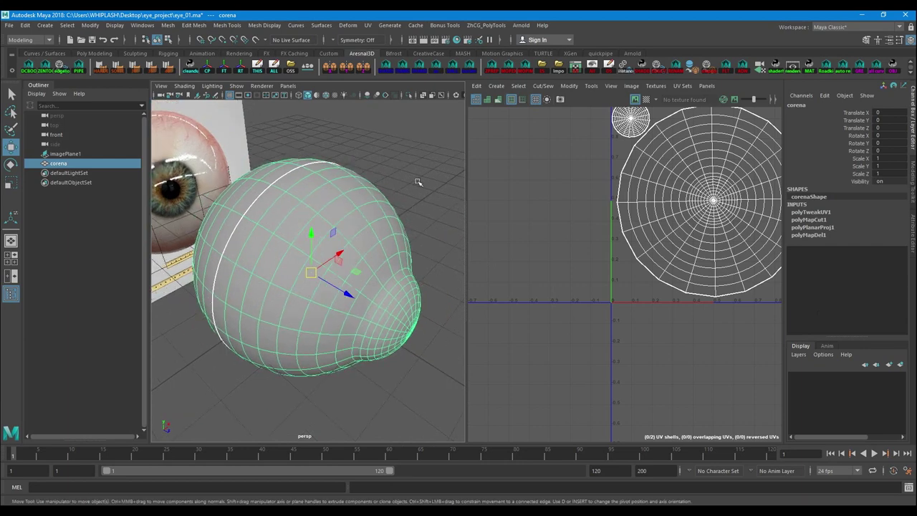
{"action": "left_click", "coordinate": [418, 183]}
{"action": "left_click", "coordinate": [353, 237]}
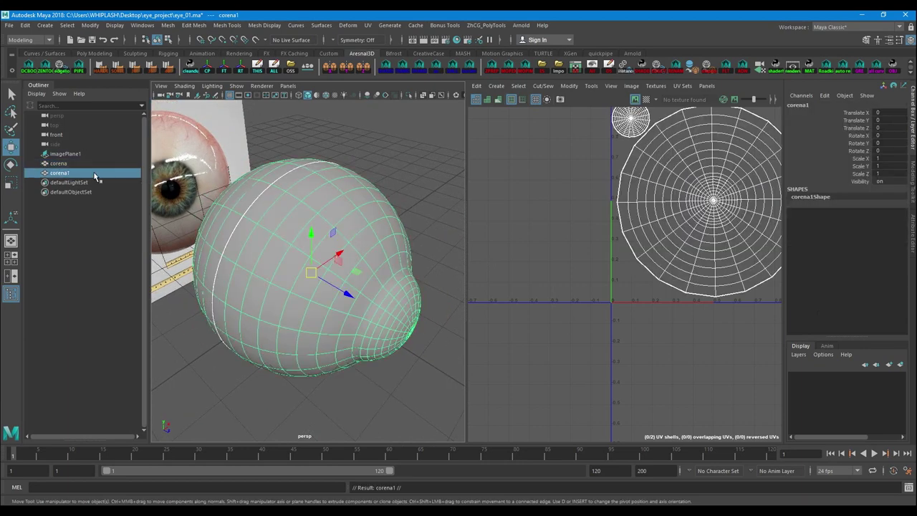
{"action": "double_click", "coordinate": [94, 174]}
{"action": "type", "text": "eyeba"}
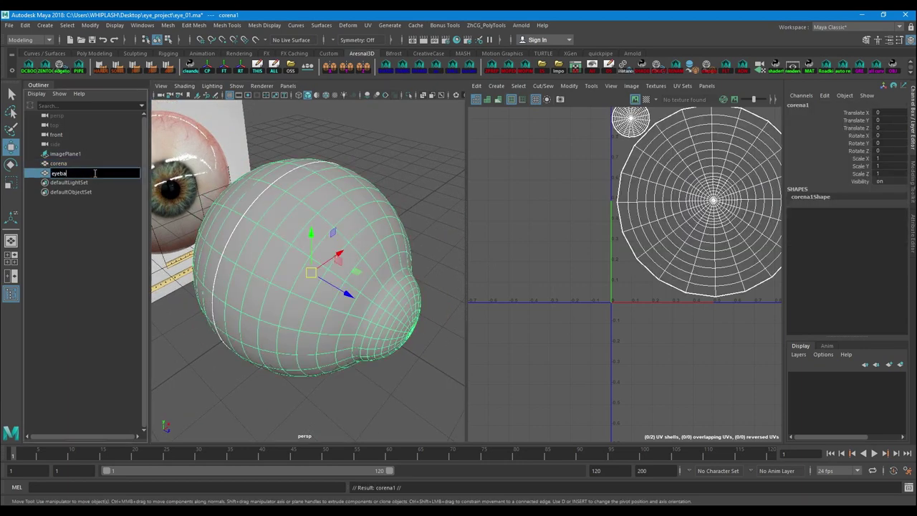
{"action": "type", "text": "ll"}
{"action": "key", "text": "Return"}
Step: Scale the corena mesh uniformly to 1.002 in the wireframe side view so it sits just outside the eyeball
{"action": "left_click", "coordinate": [93, 164]}
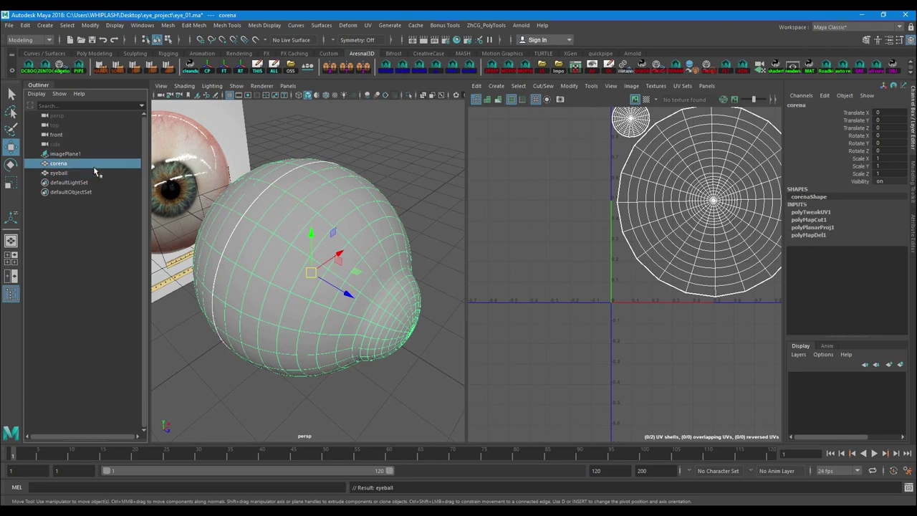
{"action": "scroll", "coordinate": [391, 211], "scroll_direction": "up", "scroll_amount": 5}
{"action": "key", "text": "space"}
{"action": "left_click_drag", "start_coordinate": [391, 212], "coordinate": [328, 213]}
{"action": "key", "text": "f"}
{"action": "scroll", "coordinate": [346, 257], "scroll_direction": "up", "scroll_amount": 4}
{"action": "key", "text": "4"}
{"action": "scroll", "coordinate": [341, 253], "scroll_direction": "up", "scroll_amount": 2}
{"action": "key", "text": "r"}
{"action": "scroll", "coordinate": [308, 288], "scroll_direction": "down", "scroll_amount": 8}
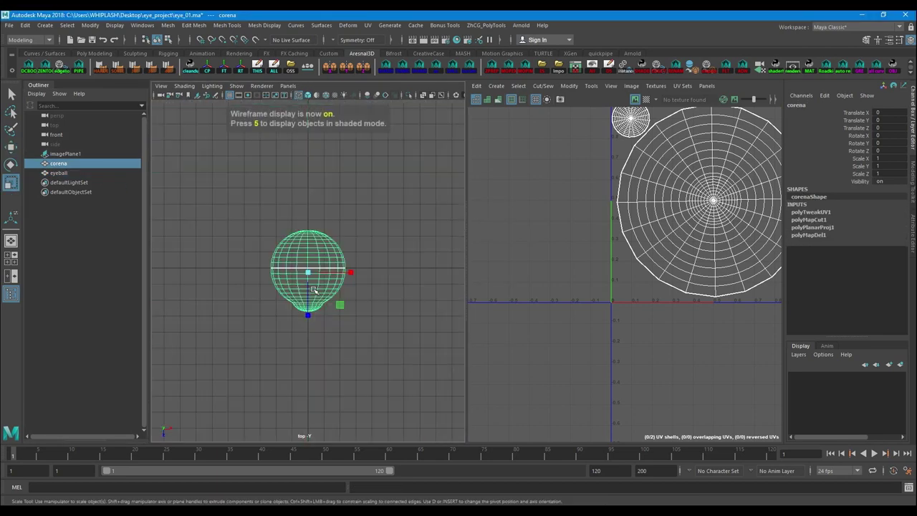
{"action": "scroll", "coordinate": [312, 304], "scroll_direction": "up", "scroll_amount": 7}
{"action": "middle_click_drag", "start_coordinate": [302, 285], "coordinate": [353, 289], "text": "alt"}
{"action": "scroll", "coordinate": [352, 289], "scroll_direction": "up", "scroll_amount": 2}
{"action": "key", "text": "space"}
{"action": "left_click_drag", "start_coordinate": [348, 293], "coordinate": [377, 285]}
{"action": "key", "text": "space"}
{"action": "scroll", "coordinate": [241, 277], "scroll_direction": "up", "scroll_amount": 15}
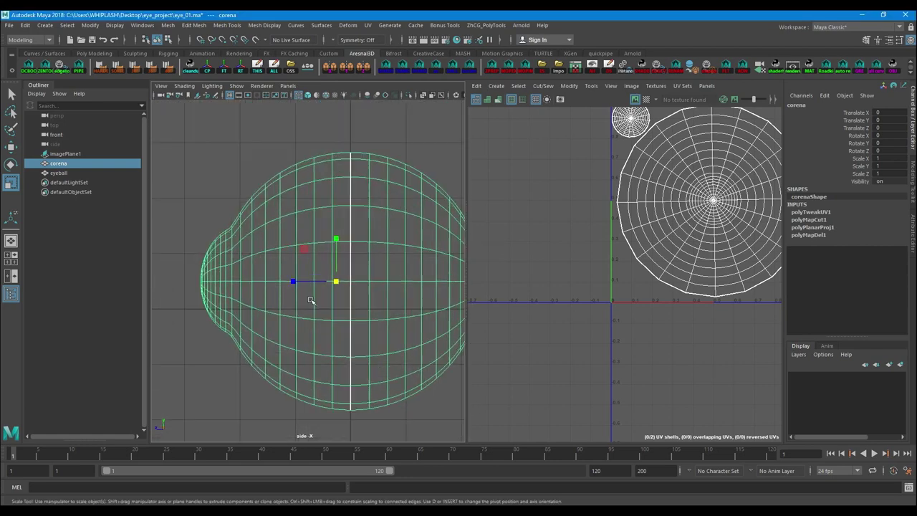
{"action": "left_click_drag", "start_coordinate": [404, 308], "coordinate": [413, 306]}
{"action": "middle_click_drag", "start_coordinate": [217, 263], "coordinate": [263, 393], "text": "alt"}
{"action": "middle_click_drag", "start_coordinate": [229, 244], "coordinate": [286, 358], "text": "alt"}
{"action": "right_click_drag", "start_coordinate": [301, 324], "coordinate": [369, 317], "text": "alt"}
{"action": "middle_click_drag", "start_coordinate": [372, 318], "coordinate": [364, 324]}
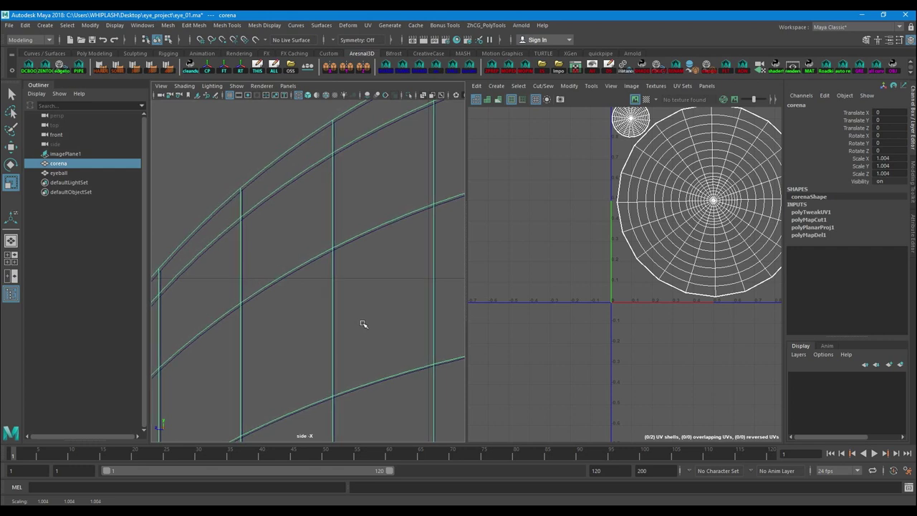
{"action": "middle_click_drag", "start_coordinate": [364, 325], "coordinate": [362, 324]}
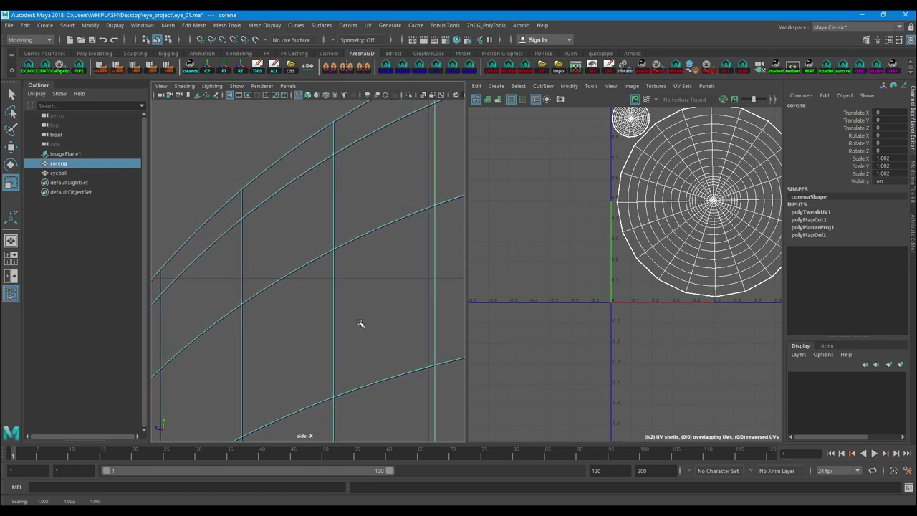
Step: Return to the shaded perspective view and clear the selection
{"action": "scroll", "coordinate": [382, 326], "scroll_direction": "down", "scroll_amount": 8}
{"action": "key", "text": "space"}
{"action": "mouse_move", "coordinate": [367, 278]}
{"action": "left_mouse_down"}
{"action": "mouse_move", "coordinate": [418, 237]}
{"action": "mouse_move", "coordinate": [382, 248]}
{"action": "mouse_move", "coordinate": [413, 241]}
{"action": "left_mouse_up"}
{"action": "left_click", "coordinate": [425, 253]}
{"action": "scroll", "coordinate": [425, 254], "scroll_direction": "up", "scroll_amount": 5}
{"action": "key", "text": "5"}
{"action": "left_click", "coordinate": [405, 259]}
{"action": "key", "text": "w"}
{"action": "left_click", "coordinate": [457, 165]}
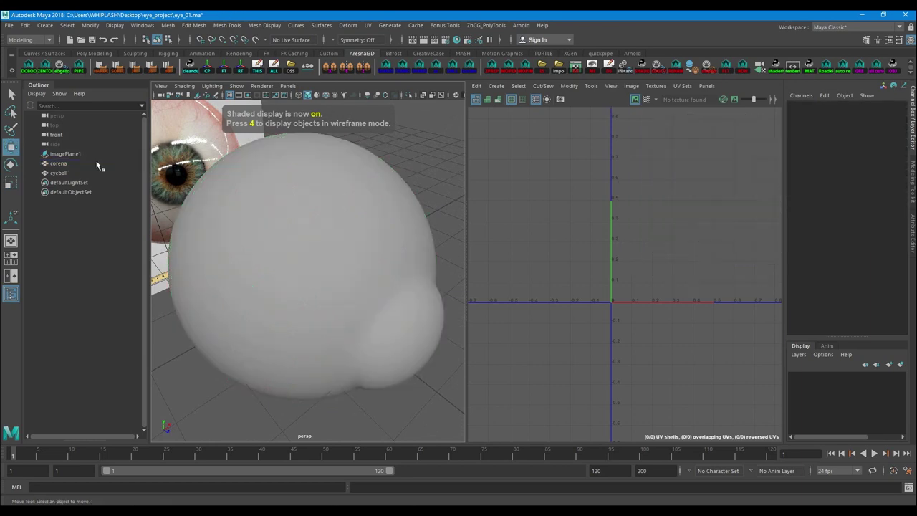
Step: Select both the corena and eyeball meshes and freeze their transformations
{"action": "left_click", "coordinate": [63, 164]}
{"action": "left_click", "coordinate": [74, 177]}
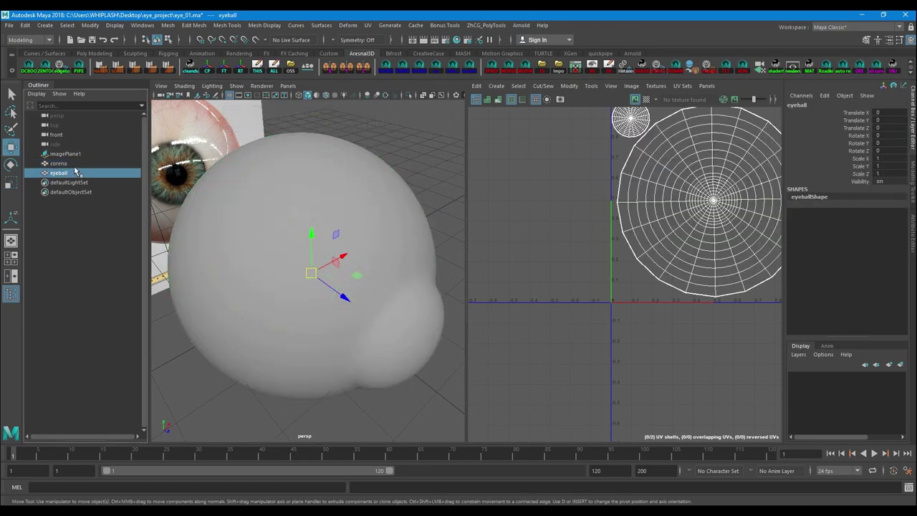
{"action": "left_click", "coordinate": [59, 163]}
{"action": "left_click", "coordinate": [96, 177], "text": "ctrl"}
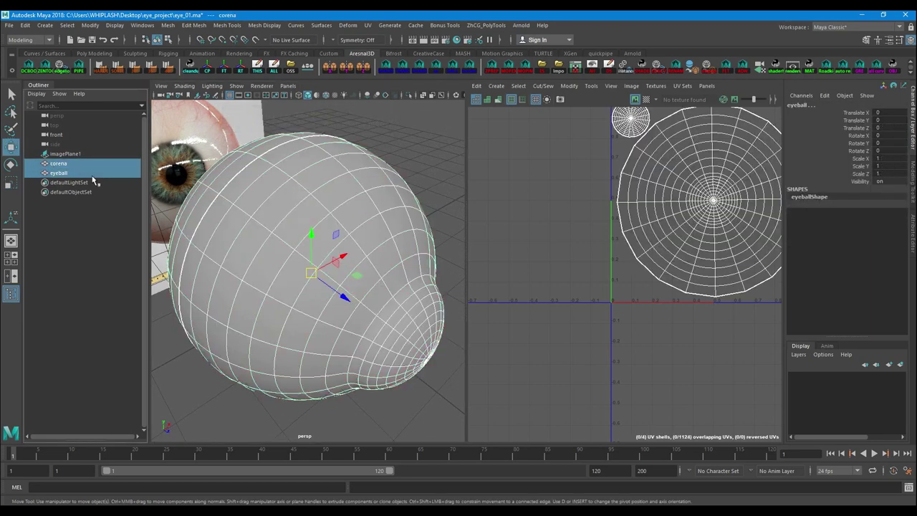
{"action": "left_click", "coordinate": [224, 69]}
{"action": "left_click", "coordinate": [376, 129]}
Step: Duplicate the corena mesh and rename the copy as corena_lp
{"action": "left_click", "coordinate": [339, 165]}
{"action": "left_click_drag", "start_coordinate": [377, 245], "coordinate": [288, 269], "text": "alt"}
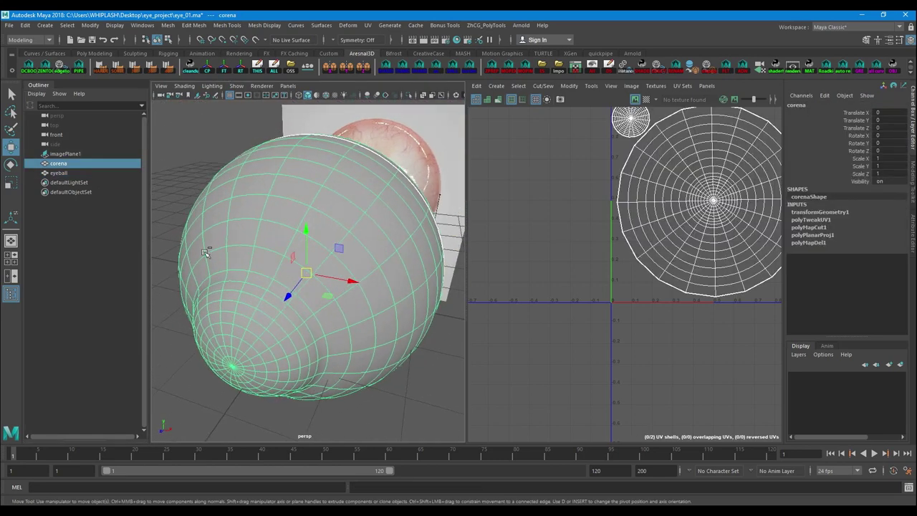
{"action": "key", "text": "ctrl+d"}
{"action": "double_click", "coordinate": [81, 183]}
{"action": "left_click", "coordinate": [87, 183]}
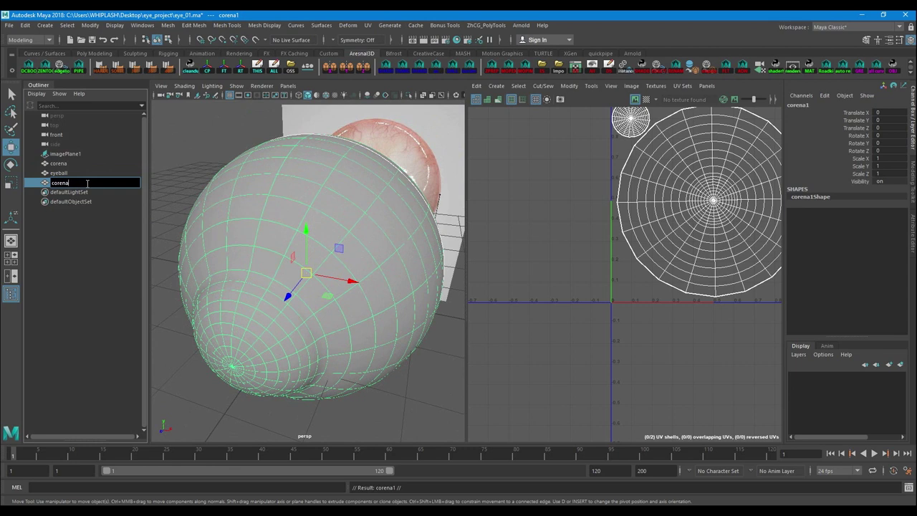
{"action": "type", "text": "_lp"}
{"action": "key", "text": "Return"}
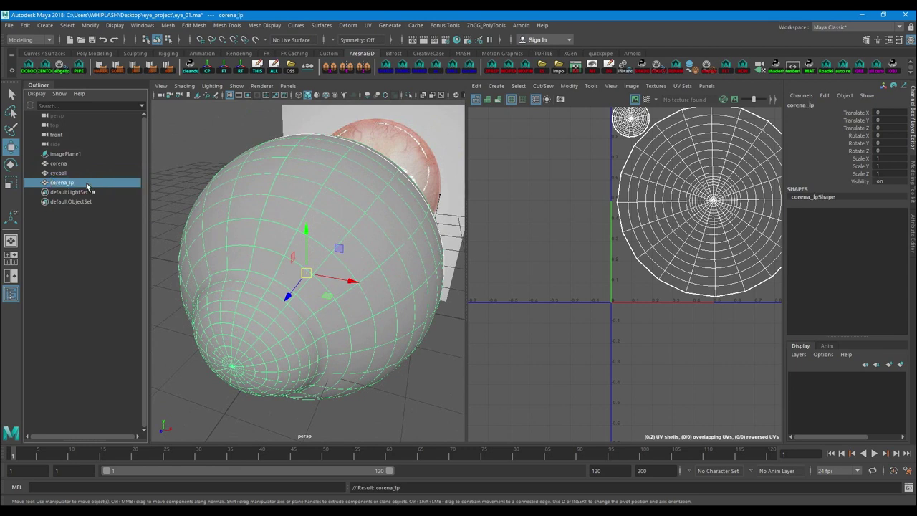
Step: Rename the original corena mesh as corena_hp
{"action": "left_click", "coordinate": [69, 165]}
{"action": "double_click", "coordinate": [80, 164]}
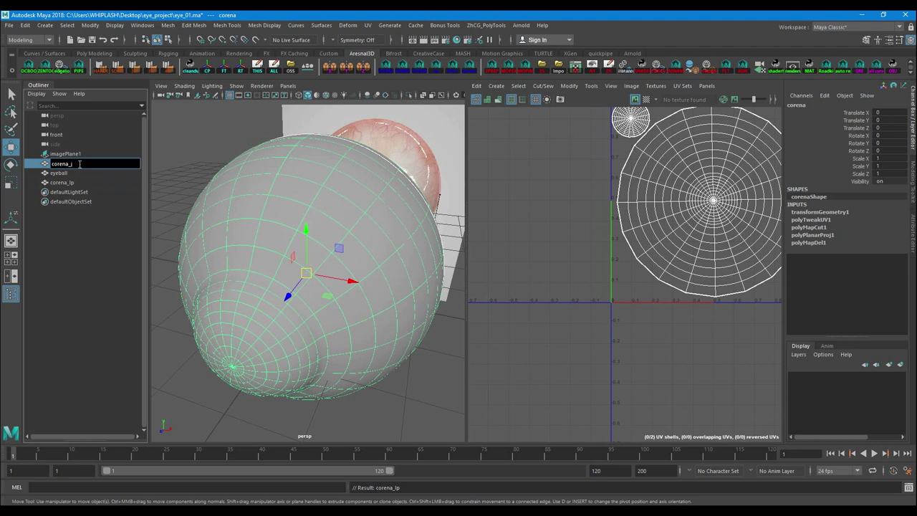
{"action": "type", "text": "_hp"}
{"action": "key", "text": "Return"}
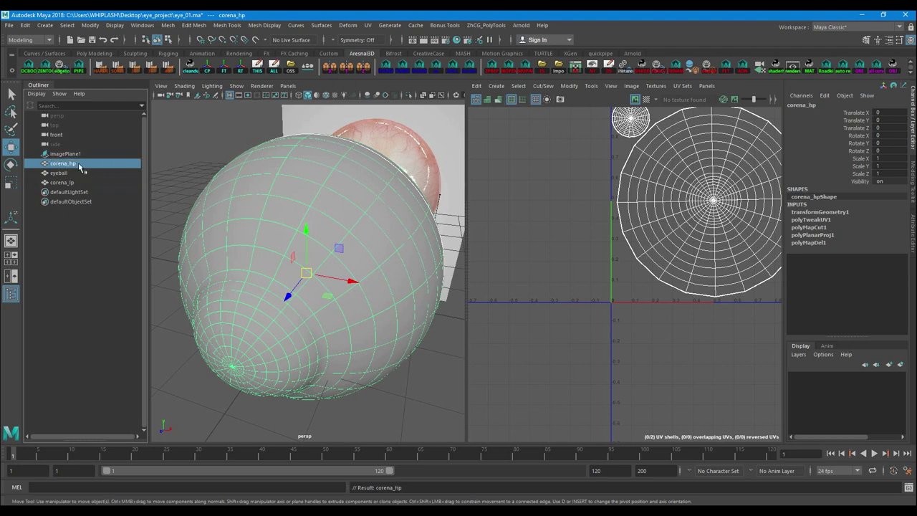
Step: Group corena_hp and corena_lp together and name the group cornea_grp
{"action": "left_click", "coordinate": [101, 182], "text": "ctrl"}
{"action": "key", "text": "ctrl+g"}
{"action": "left_click", "coordinate": [84, 182]}
{"action": "left_click", "coordinate": [83, 172]}
{"action": "double_click", "coordinate": [83, 174]}
{"action": "type", "text": "d"}
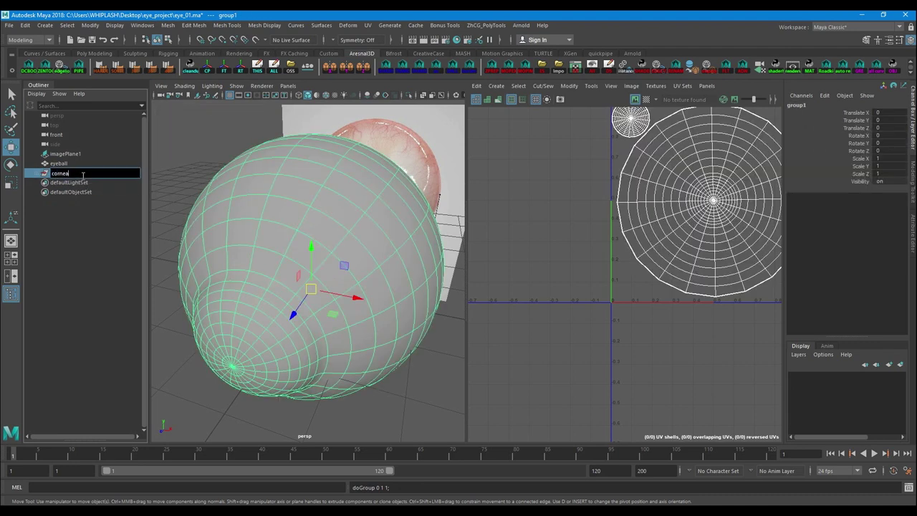
{"action": "type", "text": "_grp"}
{"action": "key", "text": "Return"}
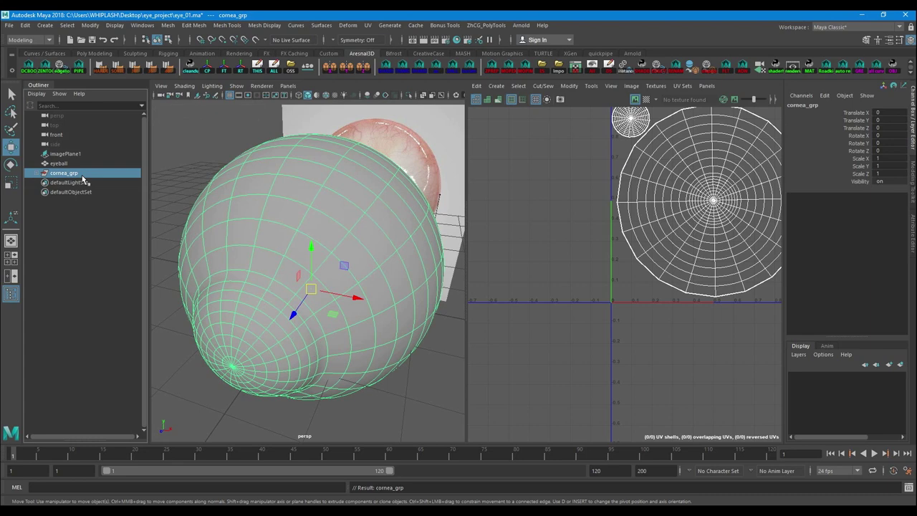
Step: Hide cornea_grp and bring the eyeball mesh into an enlarged perspective view, seen from the bulge side
{"action": "key", "text": "ctrl+h"}
{"action": "left_click", "coordinate": [78, 163]}
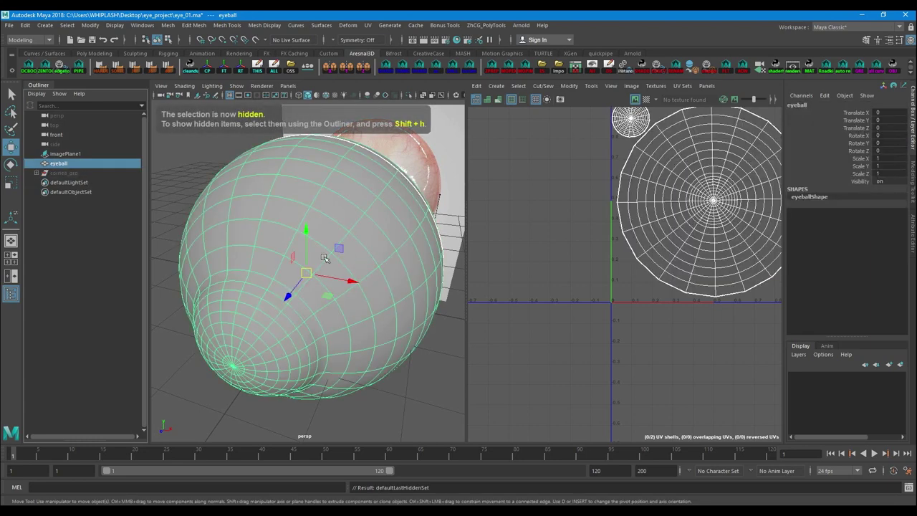
{"action": "left_click_drag", "start_coordinate": [323, 258], "coordinate": [448, 332], "text": "alt"}
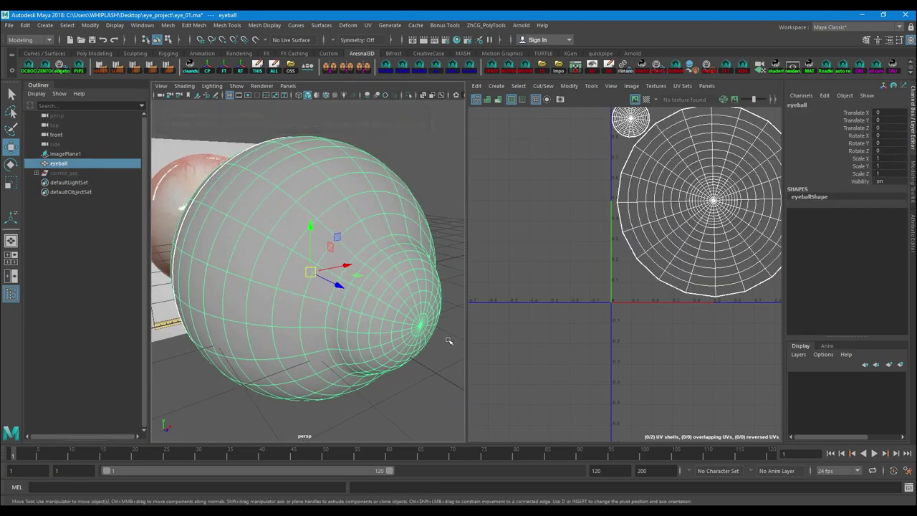
{"action": "left_click", "coordinate": [432, 362]}
{"action": "key", "text": "space"}
{"action": "right_click_drag", "start_coordinate": [495, 328], "coordinate": [473, 297], "text": "alt"}
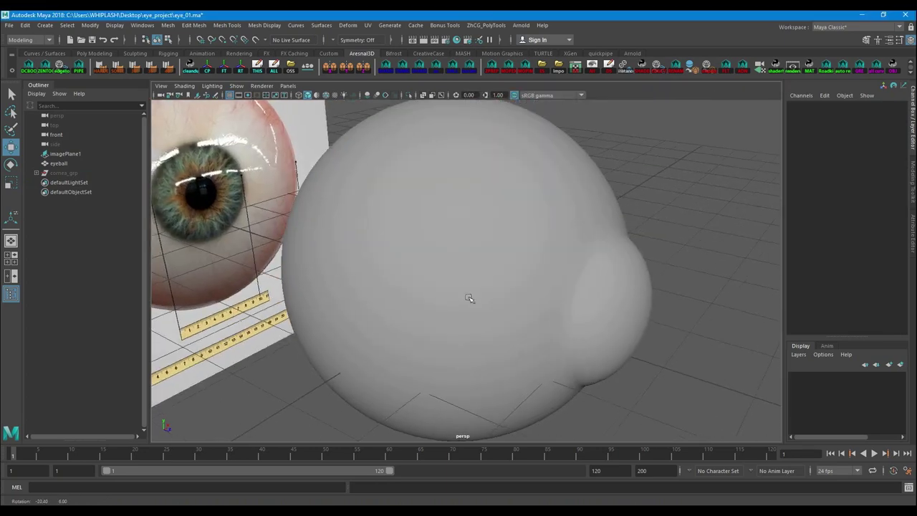
{"action": "left_click", "coordinate": [489, 279]}
{"action": "left_click_drag", "start_coordinate": [578, 287], "coordinate": [280, 233], "text": "alt"}
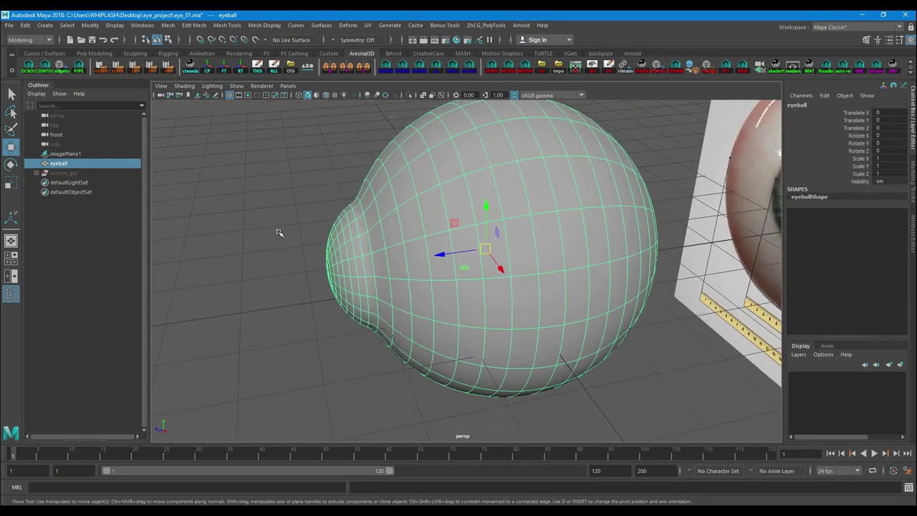
{"action": "left_click_drag", "start_coordinate": [342, 263], "coordinate": [339, 242], "text": "alt"}
{"action": "right_click_drag", "start_coordinate": [339, 242], "coordinate": [343, 258], "text": "alt"}
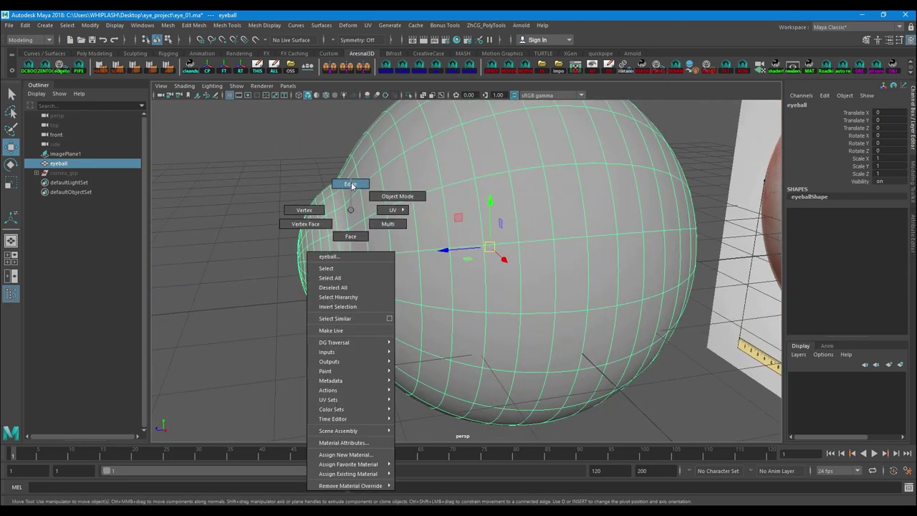
Step: Duplicate the eyeball mesh and rename the copy as eyeball_lp
{"action": "key", "text": "1"}
{"action": "left_click", "coordinate": [113, 167]}
{"action": "key", "text": "ctrl+d"}
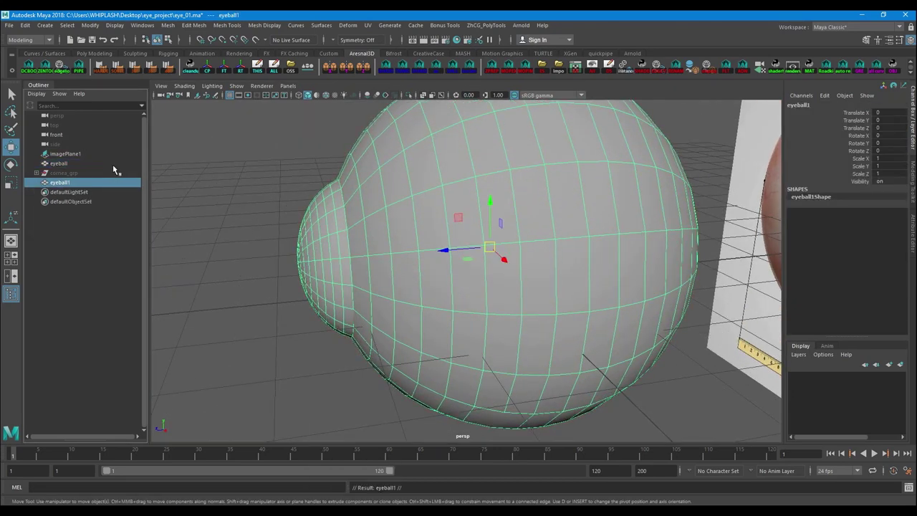
{"action": "double_click", "coordinate": [103, 183]}
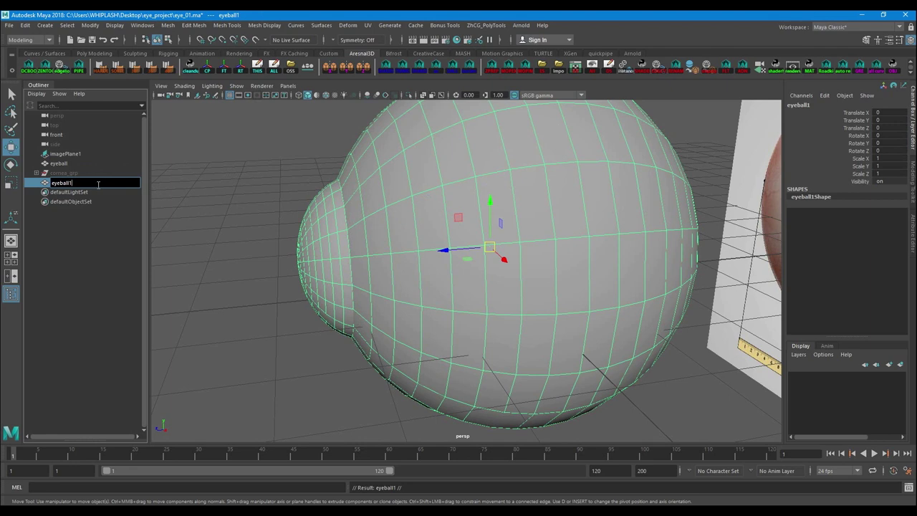
{"action": "type", "text": "eyeball_lp"}
{"action": "key", "text": "Return"}
Step: Rename the original eyeball mesh as eyeball_hp
{"action": "double_click", "coordinate": [86, 164]}
{"action": "type", "text": "eyeball_hp"}
{"action": "key", "text": "Return"}
Step: Group eyeball_hp and eyeball_lp together and name the group eyeball_grp
{"action": "left_click", "coordinate": [87, 183], "text": "ctrl"}
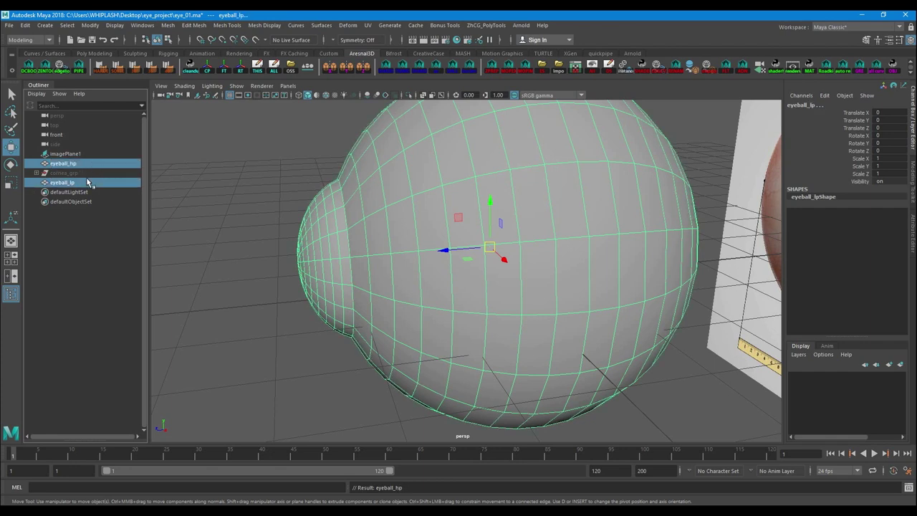
{"action": "key", "text": "ctrl+g"}
{"action": "left_click", "coordinate": [74, 182]}
{"action": "double_click", "coordinate": [75, 174]}
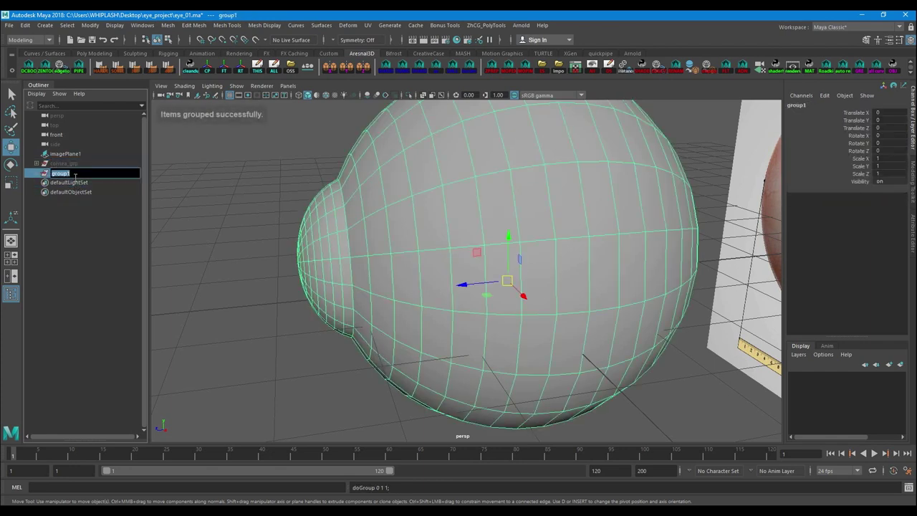
{"action": "type", "text": "eyeball_"}
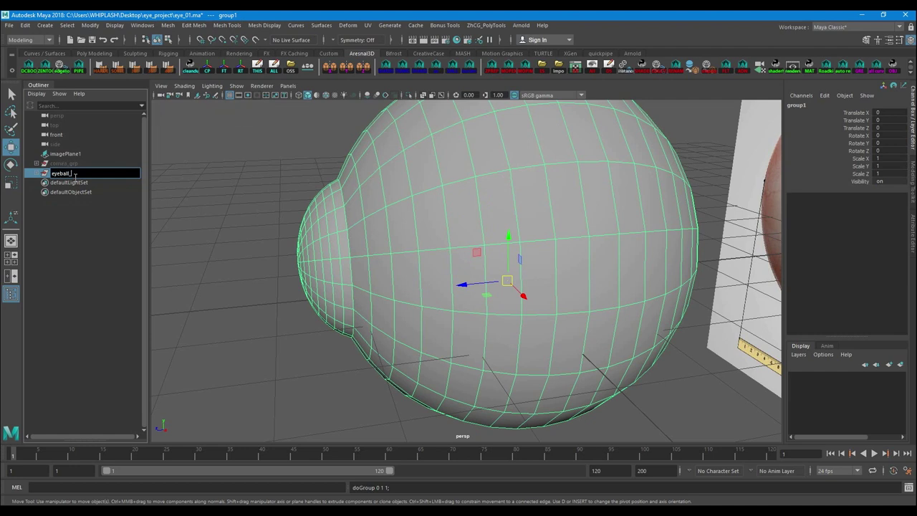
{"action": "key", "text": "Return"}
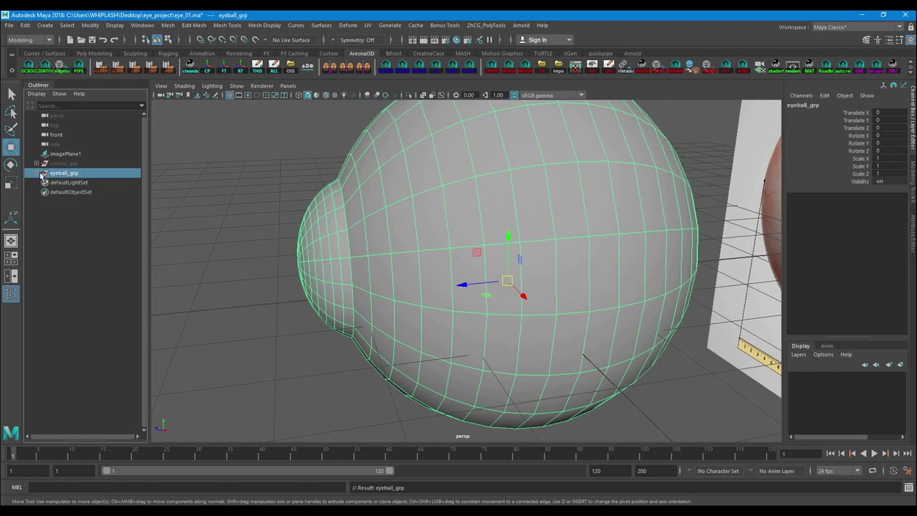
Step: Expand eyeball_grp and hide the eyeball_lp mesh inside it
{"action": "left_click", "coordinate": [37, 174]}
{"action": "left_click", "coordinate": [85, 194]}
{"action": "left_click", "coordinate": [86, 185]}
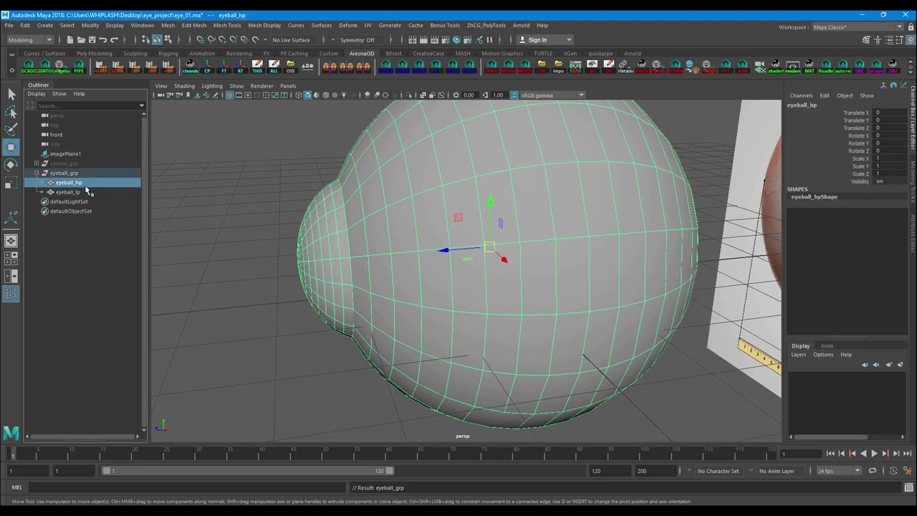
{"action": "left_click", "coordinate": [86, 193]}
{"action": "key", "text": "ctrl+h"}
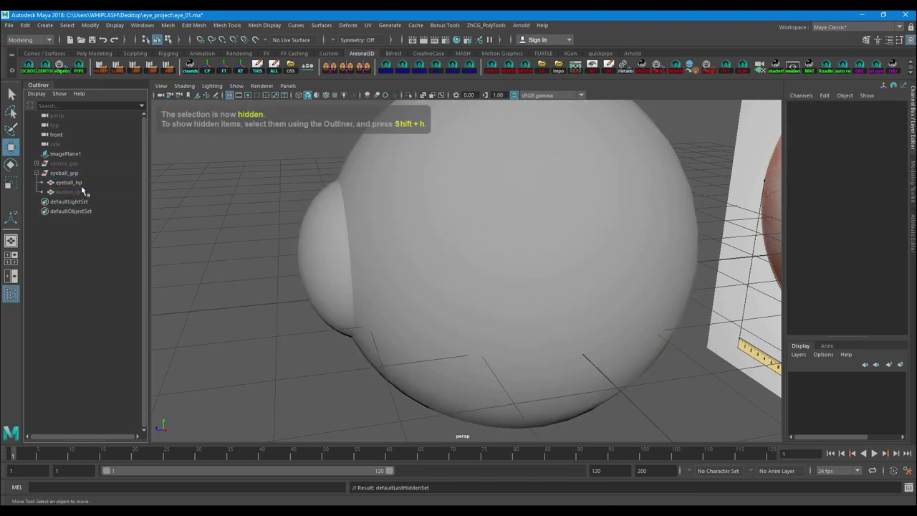
Step: Detach the front bulge of eyeball_hp along the edge loop at its base
{"action": "left_click", "coordinate": [70, 183]}
{"action": "left_click_drag", "start_coordinate": [344, 251], "coordinate": [396, 255], "text": "alt"}
{"action": "scroll", "coordinate": [395, 252], "scroll_direction": "up", "scroll_amount": 2}
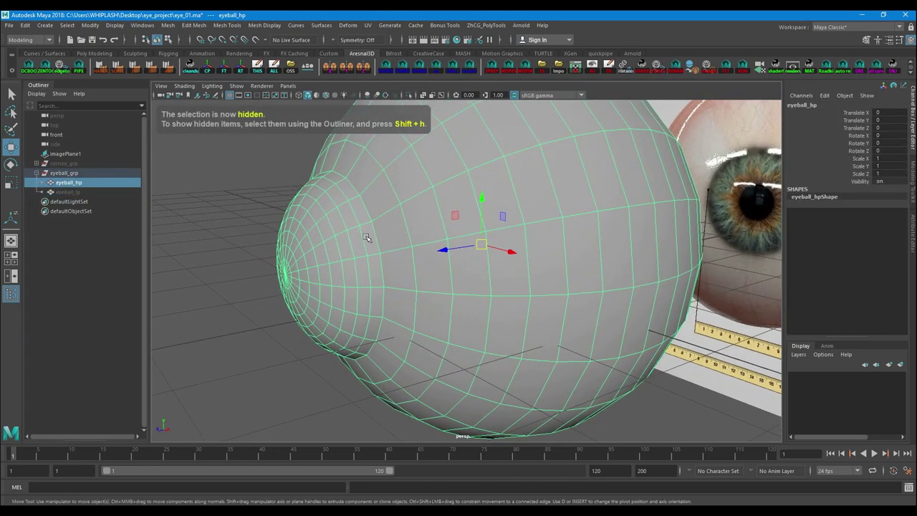
{"action": "right_click_drag", "start_coordinate": [367, 236], "coordinate": [373, 355]}
{"action": "double_click", "coordinate": [368, 205]}
{"action": "left_click_drag", "start_coordinate": [392, 307], "coordinate": [497, 294], "text": "alt"}
Step: Select all faces of the detached bulge and rotate them so the bulge points into the eyeball
{"action": "right_click_drag", "start_coordinate": [504, 239], "coordinate": [506, 288]}
{"action": "key", "text": "f"}
{"action": "double_click", "coordinate": [524, 281]}
{"action": "key", "text": "e"}
{"action": "left_click", "coordinate": [578, 271]}
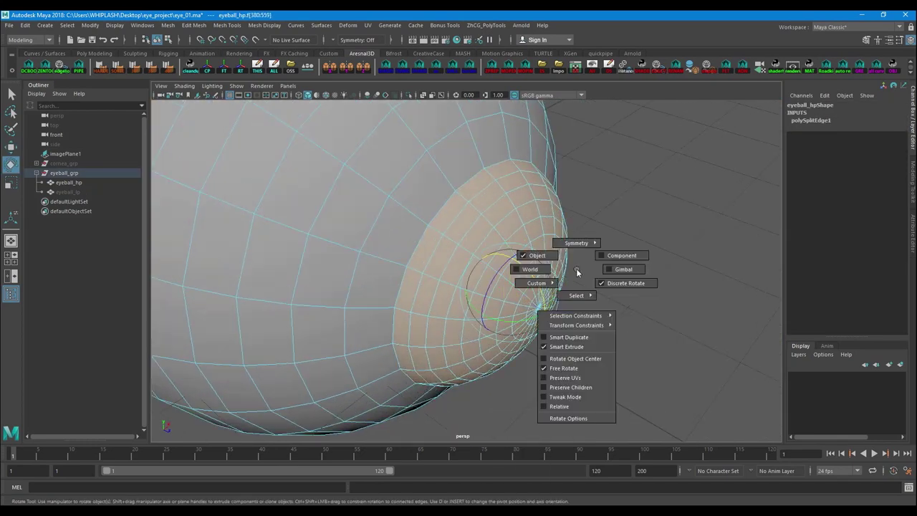
{"action": "left_click_drag", "start_coordinate": [531, 273], "coordinate": [565, 385]}
Step: Move the turned bulge faces with vertex snapping so their border meets the eyeball's opening
{"action": "key", "text": "w"}
{"action": "left_click_drag", "start_coordinate": [536, 299], "coordinate": [479, 179], "text": "alt"}
{"action": "key", "text": "v"}
{"action": "mouse_move", "coordinate": [535, 281]}
{"action": "left_mouse_down", "text": "alt"}
{"action": "mouse_move", "coordinate": [461, 261]}
{"action": "mouse_move", "coordinate": [532, 268]}
{"action": "left_mouse_up", "text": "alt"}
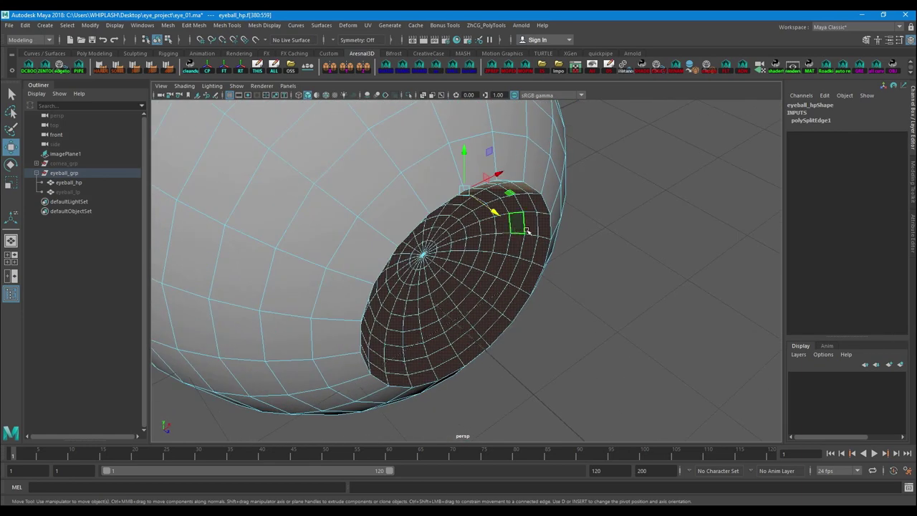
{"action": "left_click_drag", "start_coordinate": [528, 230], "coordinate": [473, 293], "text": "alt"}
Step: Scale the inward-facing bulge faces along their depth axis to adjust the recess in the eyeball
{"action": "key", "text": "r"}
{"action": "left_click_drag", "start_coordinate": [389, 314], "coordinate": [344, 282], "text": "alt"}
{"action": "key", "text": "3"}
{"action": "middle_click_drag", "start_coordinate": [389, 194], "coordinate": [421, 282], "text": "alt"}
{"action": "scroll", "coordinate": [422, 282], "scroll_direction": "up", "scroll_amount": 2}
{"action": "left_click_drag", "start_coordinate": [422, 284], "coordinate": [449, 303], "text": "alt"}
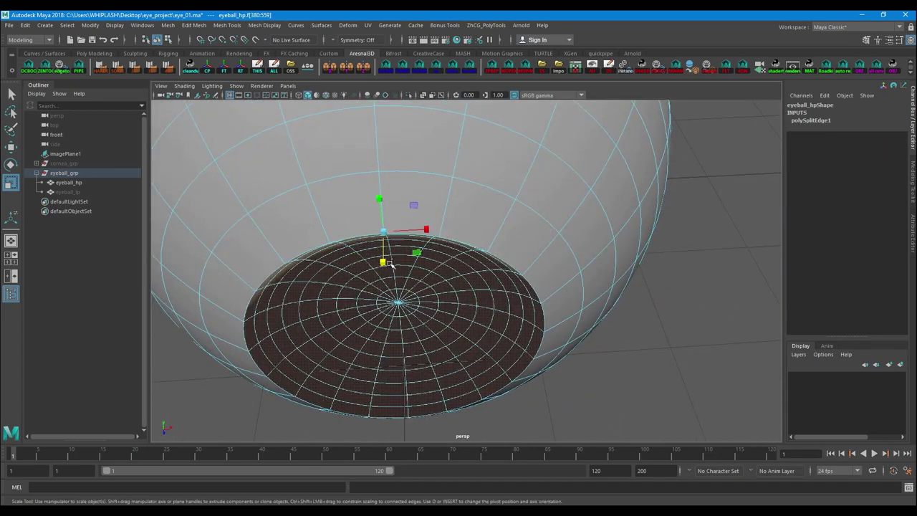
{"action": "left_click_drag", "start_coordinate": [387, 262], "coordinate": [422, 219]}
Step: Reverse the normals of the recessed faces and merge their border vertices with the rest of eyeball_hp
{"action": "key", "text": "1"}
{"action": "right_click", "coordinate": [420, 217]}
{"action": "right_click_drag", "start_coordinate": [419, 215], "coordinate": [362, 188], "text": "shift"}
{"action": "scroll", "coordinate": [341, 182], "scroll_direction": "down", "scroll_amount": 8}
{"action": "left_click_drag", "start_coordinate": [333, 148], "coordinate": [596, 311]}
{"action": "right_click_drag", "start_coordinate": [584, 289], "coordinate": [586, 234], "text": "shift"}
{"action": "key", "text": "w"}
Step: Return eyeball_hp to object mode and display it with smooth mesh preview to check the iris recess
{"action": "right_click_drag", "start_coordinate": [482, 245], "coordinate": [516, 176]}
{"action": "left_click", "coordinate": [515, 176]}
{"action": "left_click", "coordinate": [486, 244]}
{"action": "key", "text": "3"}
{"action": "left_click", "coordinate": [506, 328]}
{"action": "scroll", "coordinate": [482, 319], "scroll_direction": "up", "scroll_amount": 8}
{"action": "left_click_drag", "start_coordinate": [481, 319], "coordinate": [523, 307], "text": "alt"}
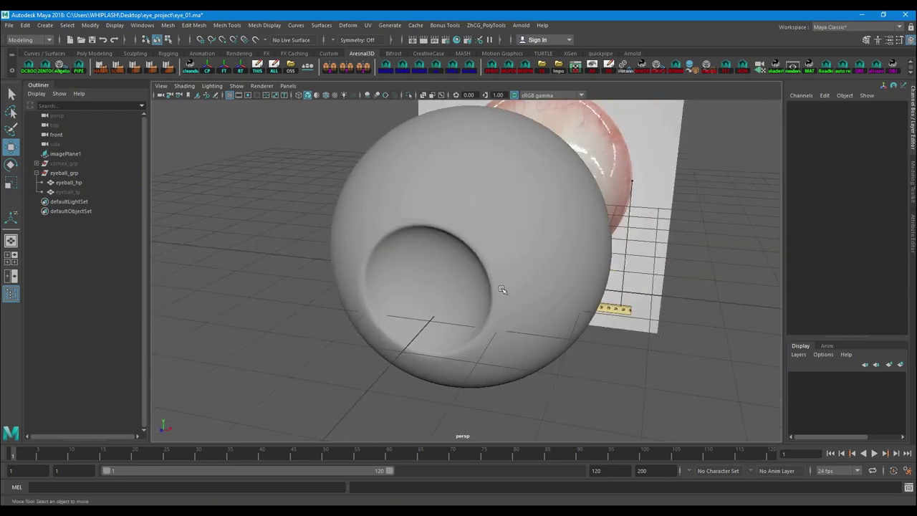
{"action": "left_click_drag", "start_coordinate": [425, 271], "coordinate": [445, 268], "text": "alt"}
{"action": "left_click_drag", "start_coordinate": [411, 323], "coordinate": [454, 320], "text": "alt"}
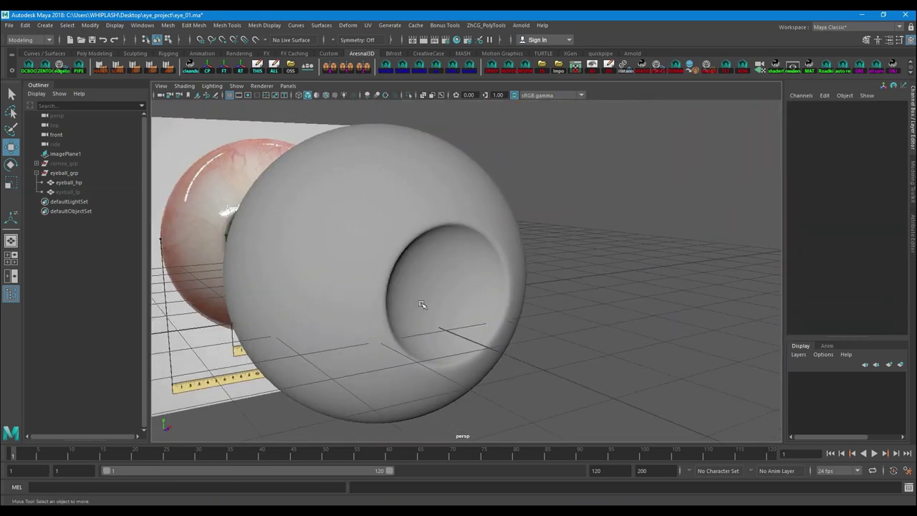
{"action": "left_click_drag", "start_coordinate": [421, 271], "coordinate": [441, 358], "text": "alt"}
Step: Unhide all hidden objects in the scene and save the file
{"action": "left_click", "coordinate": [83, 193]}
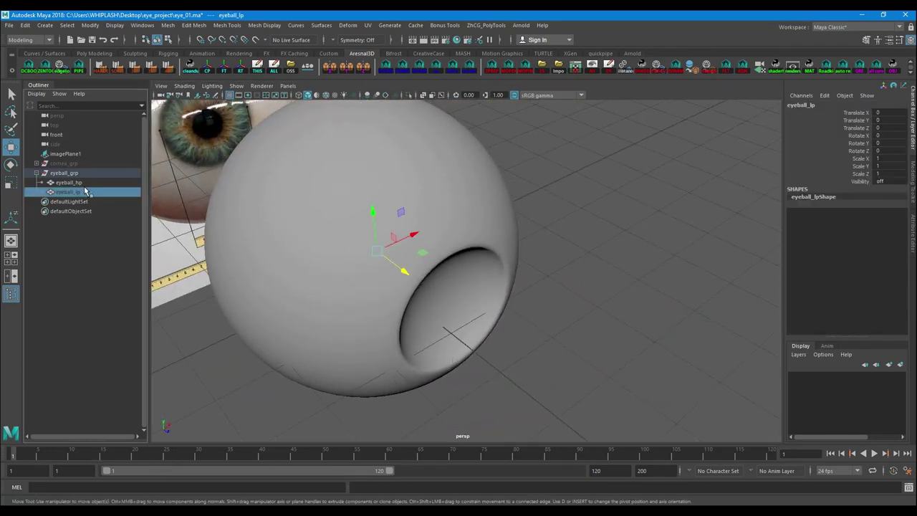
{"action": "left_click", "coordinate": [84, 184]}
{"action": "scroll", "coordinate": [591, 269], "scroll_direction": "down", "scroll_amount": 5}
{"action": "left_click", "coordinate": [510, 220]}
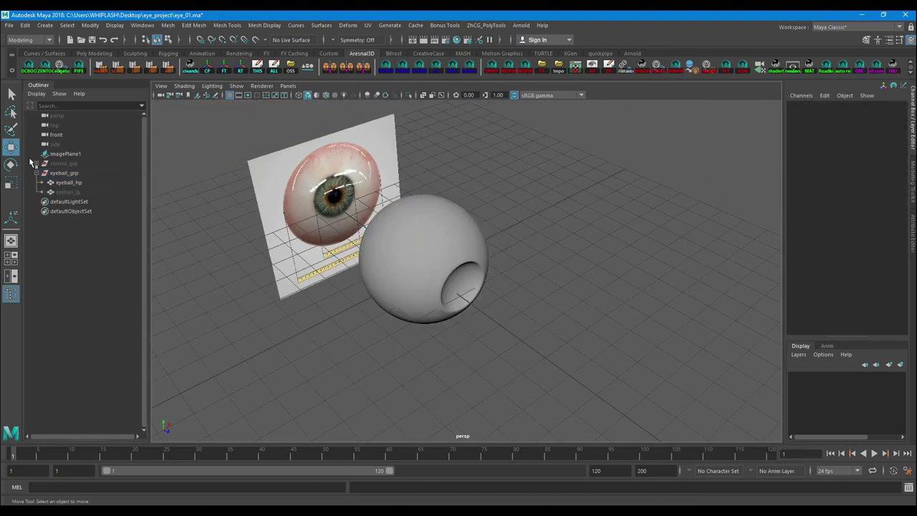
{"action": "left_click", "coordinate": [592, 70]}
{"action": "left_click_drag", "start_coordinate": [565, 174], "coordinate": [346, 354]}
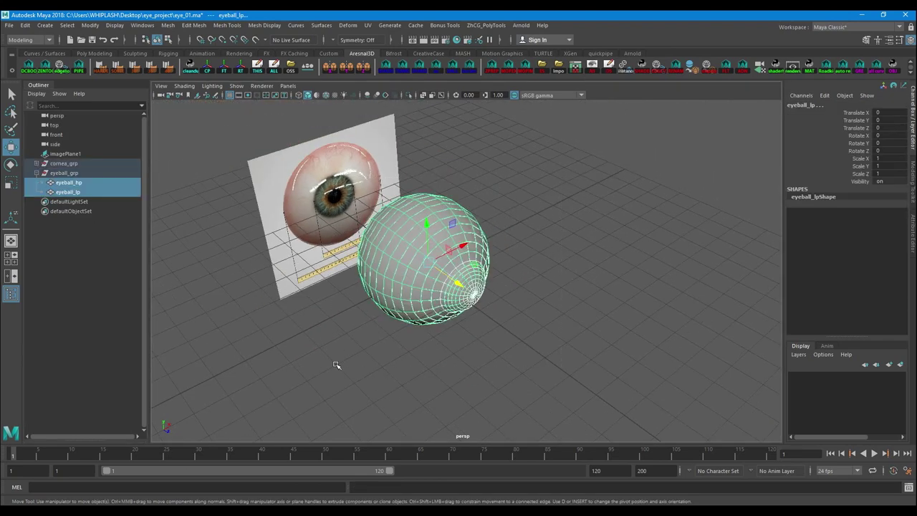
{"action": "scroll", "coordinate": [344, 355], "scroll_direction": "up", "scroll_amount": 4}
{"action": "left_click", "coordinate": [514, 163]}
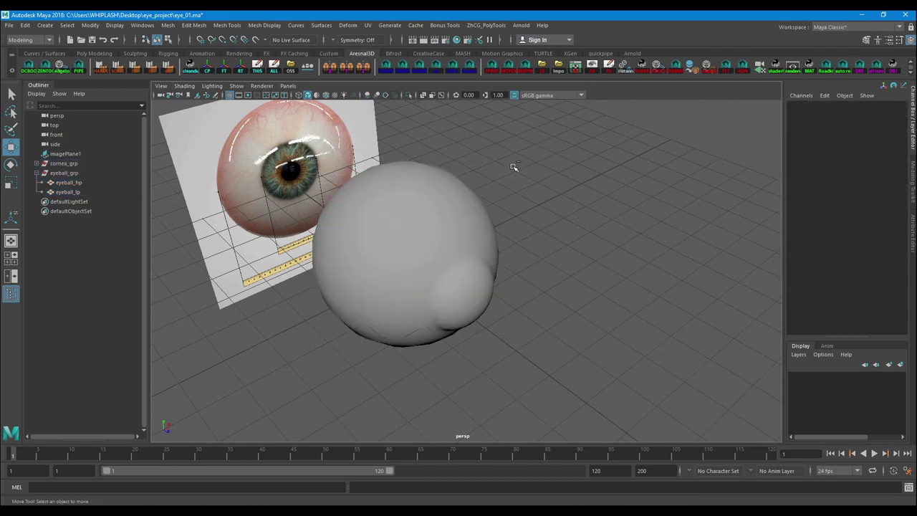
{"action": "key", "text": "ctrl+s"}
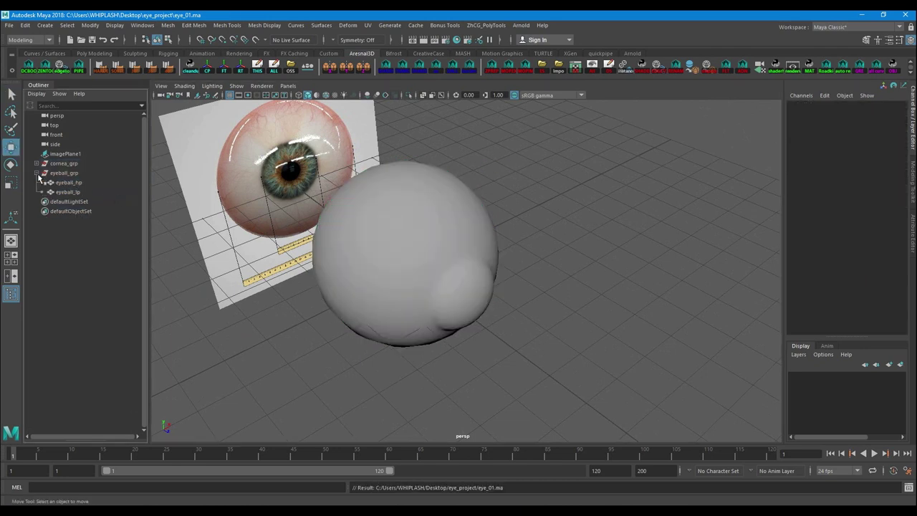
Step: Expand cornea_grp, check the eyeball_lp and eyeball_hp meshes in the view, and save the scene again
{"action": "left_click", "coordinate": [36, 163]}
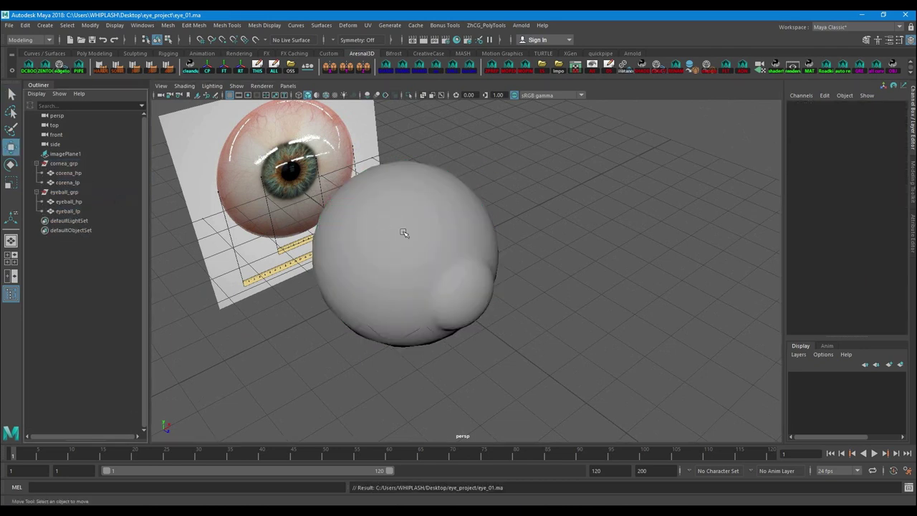
{"action": "middle_click_drag", "start_coordinate": [531, 235], "coordinate": [567, 250], "text": "alt"}
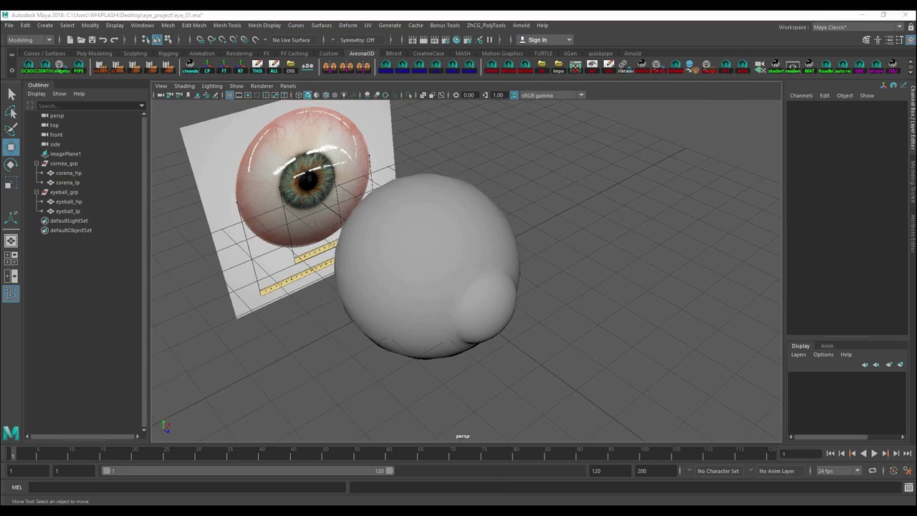
{"action": "left_click", "coordinate": [509, 274]}
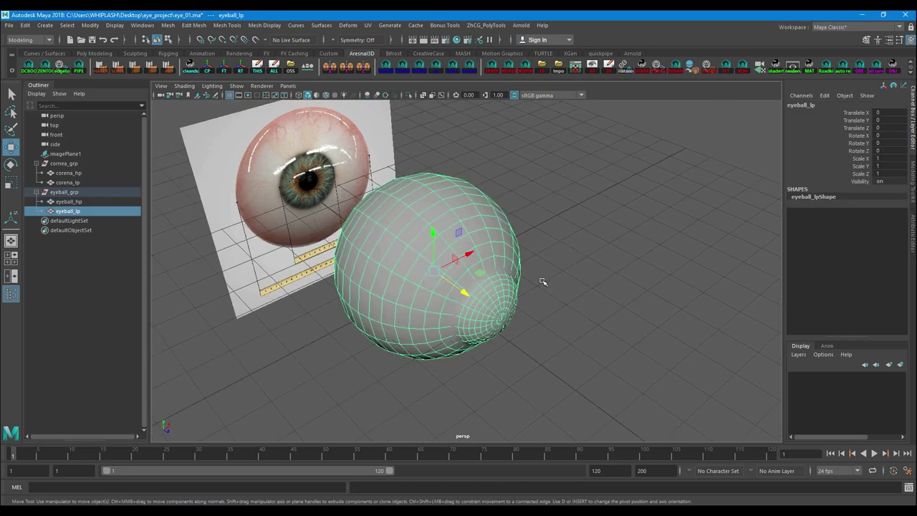
{"action": "scroll", "coordinate": [541, 282], "scroll_direction": "up", "scroll_amount": 3}
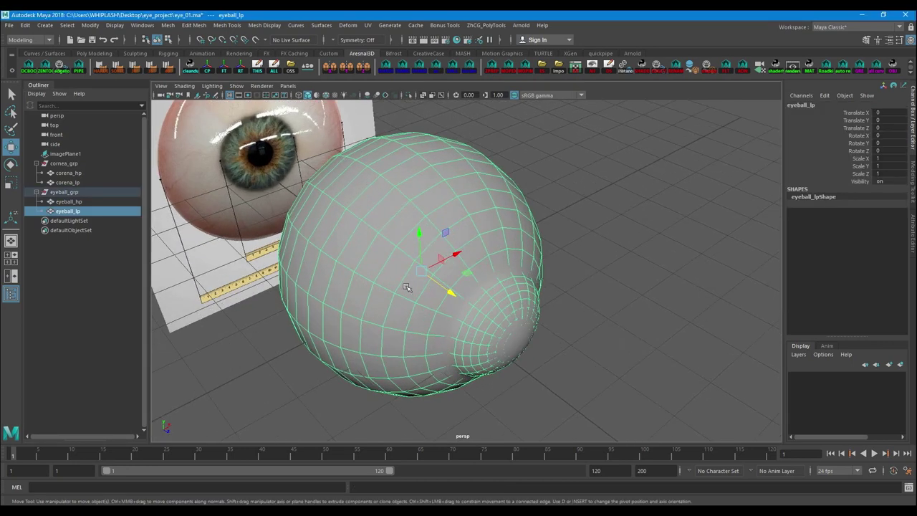
{"action": "left_click", "coordinate": [83, 203]}
{"action": "scroll", "coordinate": [656, 276], "scroll_direction": "down", "scroll_amount": 2}
{"action": "left_click", "coordinate": [661, 277]}
{"action": "key", "text": "ctrl+s"}
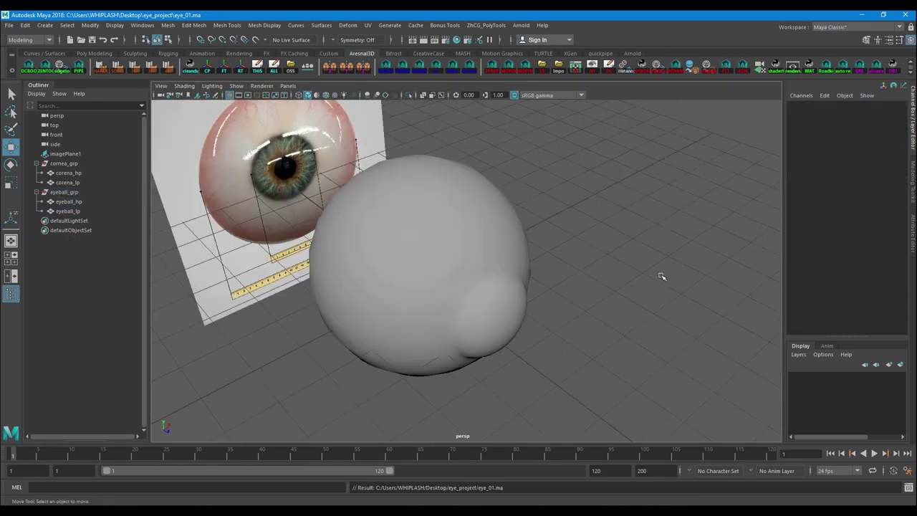
Step: Switch to the Rendering menu set and open the Transfer Maps window
{"action": "scroll", "coordinate": [568, 242], "scroll_direction": "up", "scroll_amount": 4}
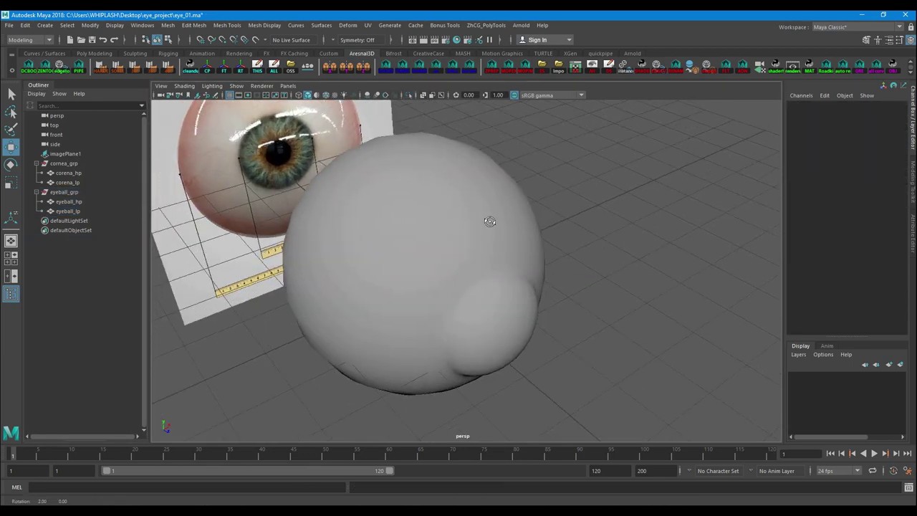
{"action": "left_click", "coordinate": [149, 27]}
{"action": "left_click", "coordinate": [29, 40]}
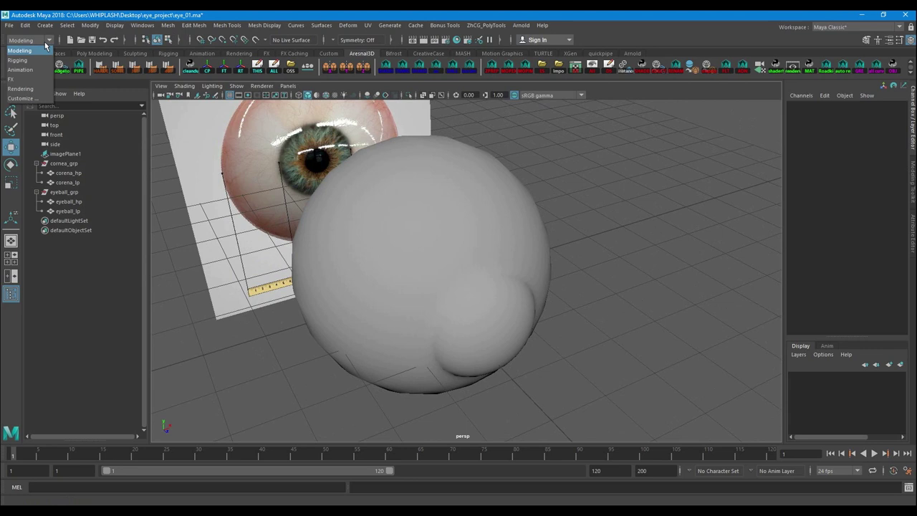
{"action": "left_click", "coordinate": [42, 90]}
{"action": "left_click", "coordinate": [182, 25]}
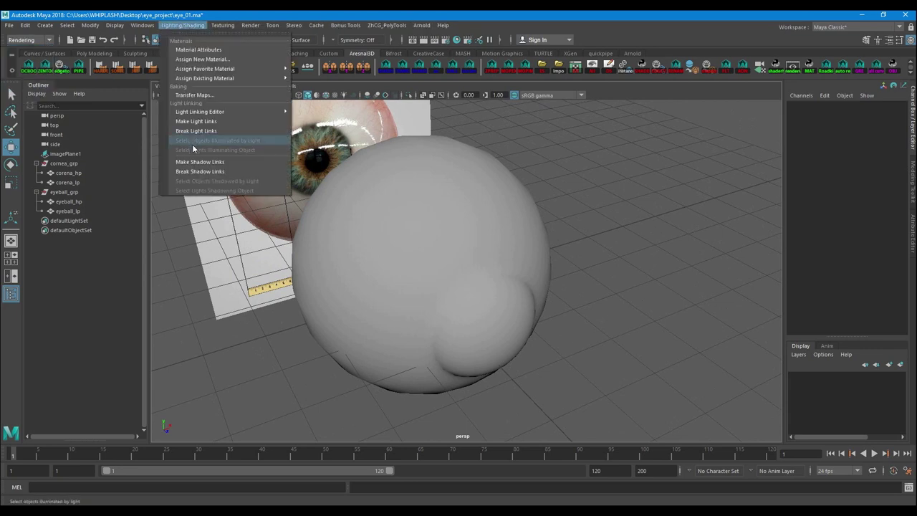
{"action": "left_click", "coordinate": [195, 95]}
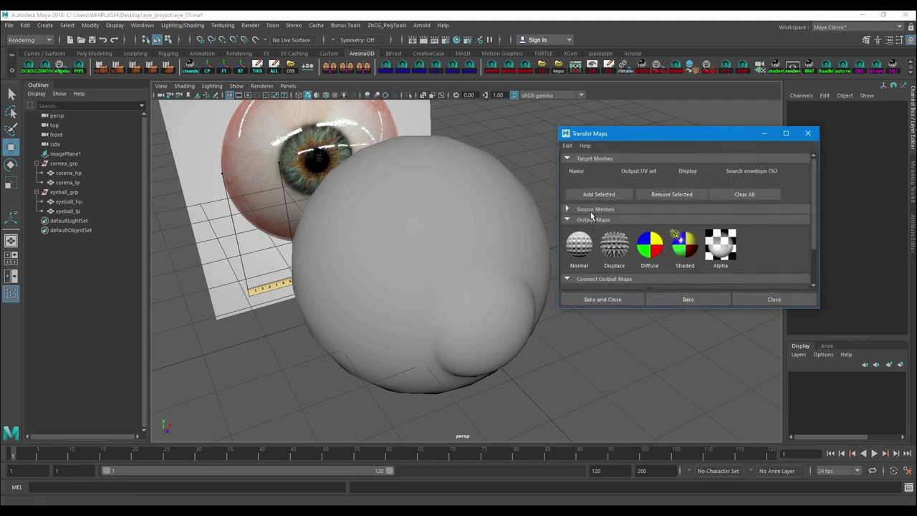
Step: Reset the Transfer Maps settings, then enlarge the window and collapse its Output Maps and Connect Output Maps sections
{"action": "left_click", "coordinate": [567, 146]}
{"action": "left_click", "coordinate": [590, 165]}
{"action": "left_click_drag", "start_coordinate": [657, 311], "coordinate": [658, 429]}
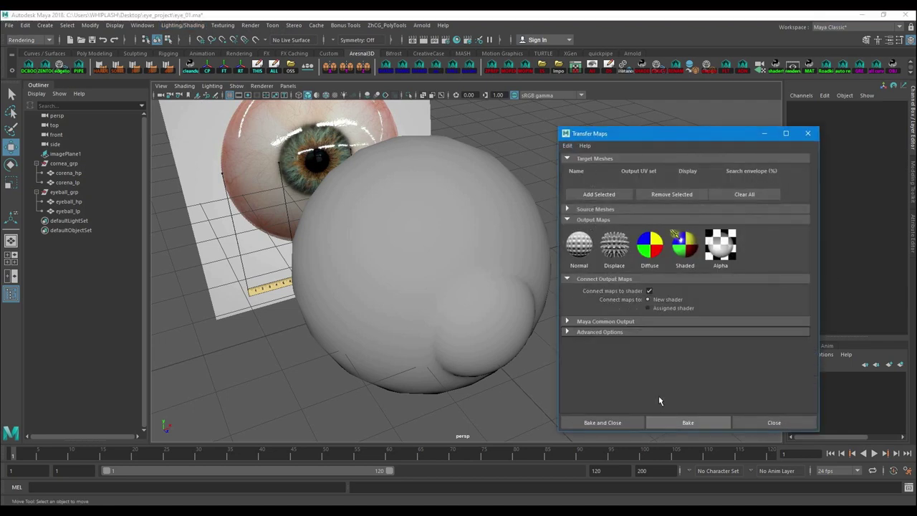
{"action": "left_click", "coordinate": [575, 220]}
{"action": "left_click", "coordinate": [568, 229]}
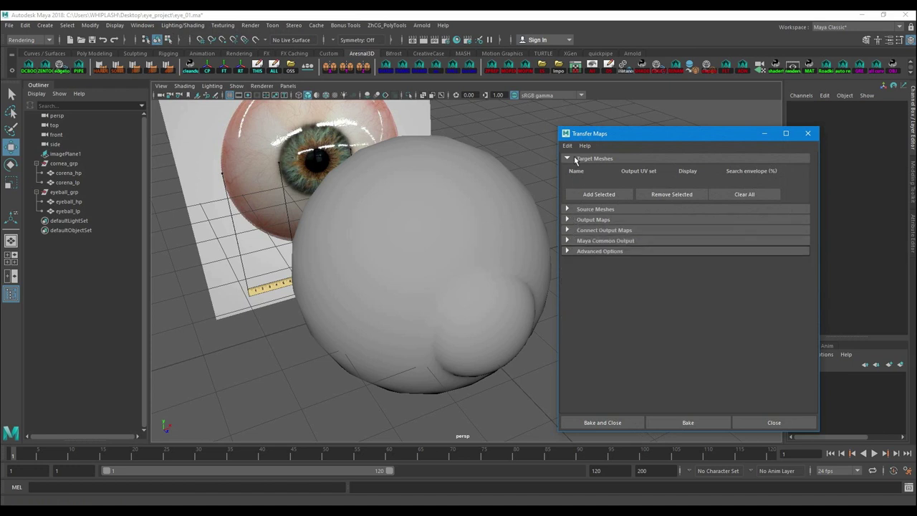
Step: Collapse the Target Meshes section, hide eyeball_grp, and move the Transfer Maps window away from the cornea model
{"action": "left_click", "coordinate": [576, 159]}
{"action": "left_click_drag", "start_coordinate": [487, 236], "coordinate": [450, 235], "text": "alt"}
{"action": "left_click", "coordinate": [68, 193]}
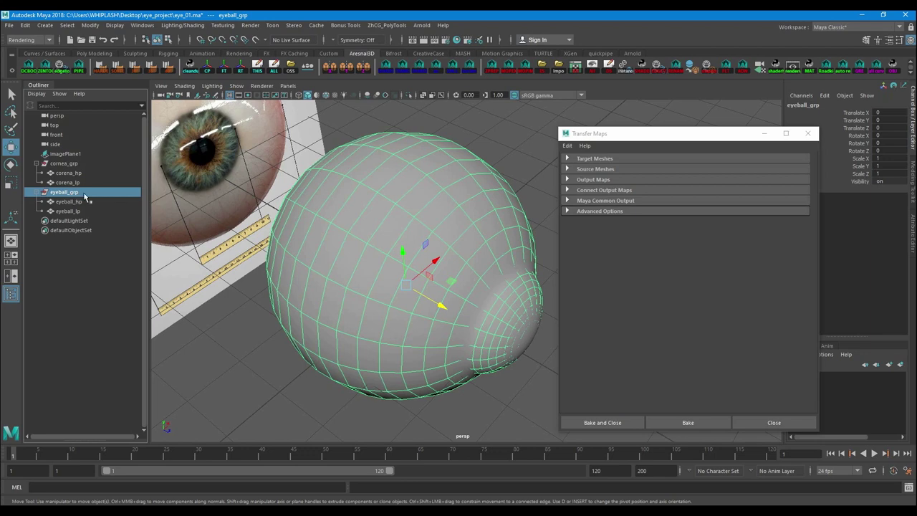
{"action": "key", "text": "ctrl+h"}
{"action": "left_click", "coordinate": [84, 165]}
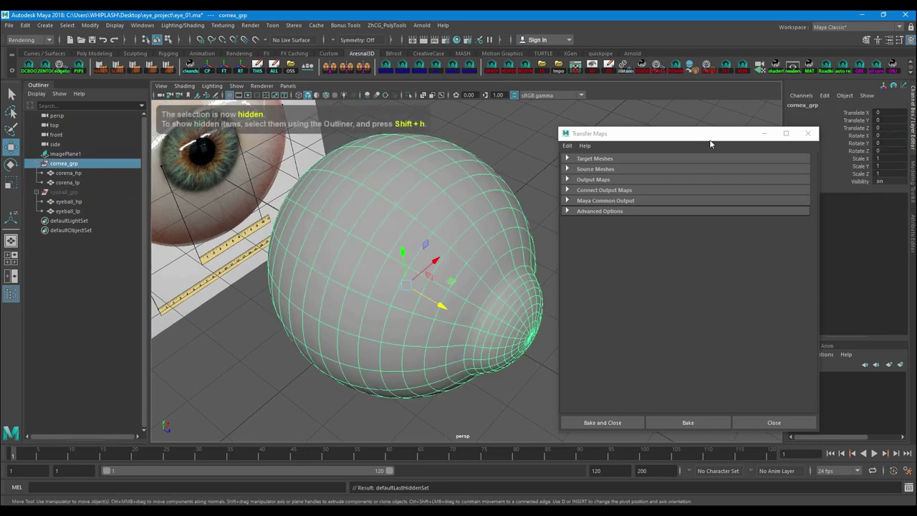
{"action": "left_click_drag", "start_coordinate": [709, 136], "coordinate": [799, 212]}
{"action": "left_click_drag", "start_coordinate": [592, 203], "coordinate": [573, 215], "text": "alt"}
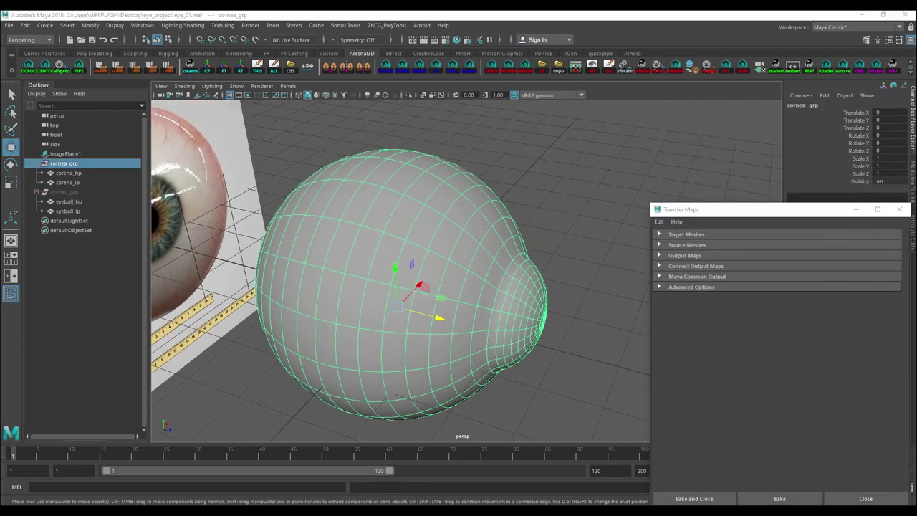
Step: Smooth the corena_hp mesh to give it a denser polygon surface than corena_lp, and clear the selection
{"action": "left_click", "coordinate": [563, 198]}
{"action": "left_click", "coordinate": [479, 266]}
{"action": "middle_click_drag", "start_coordinate": [496, 293], "coordinate": [488, 254], "text": "alt"}
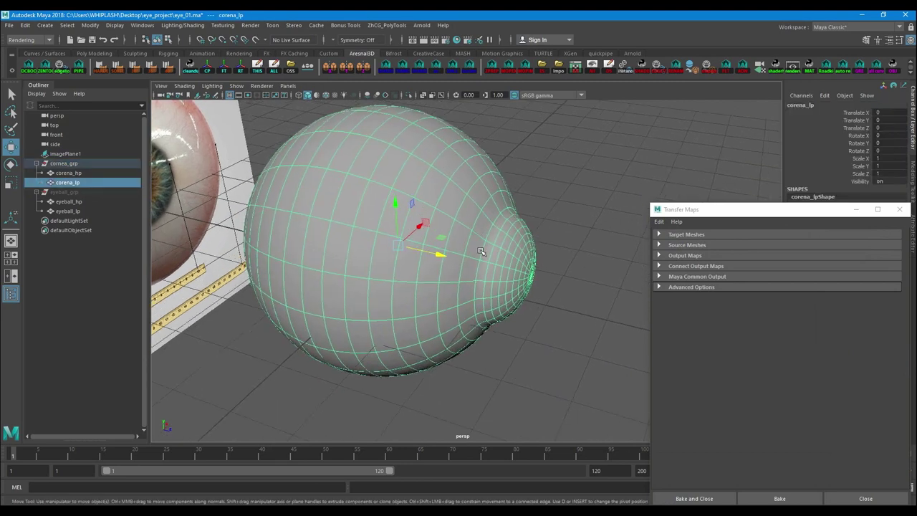
{"action": "left_click_drag", "start_coordinate": [487, 254], "coordinate": [463, 253], "text": "alt"}
{"action": "left_click", "coordinate": [102, 175]}
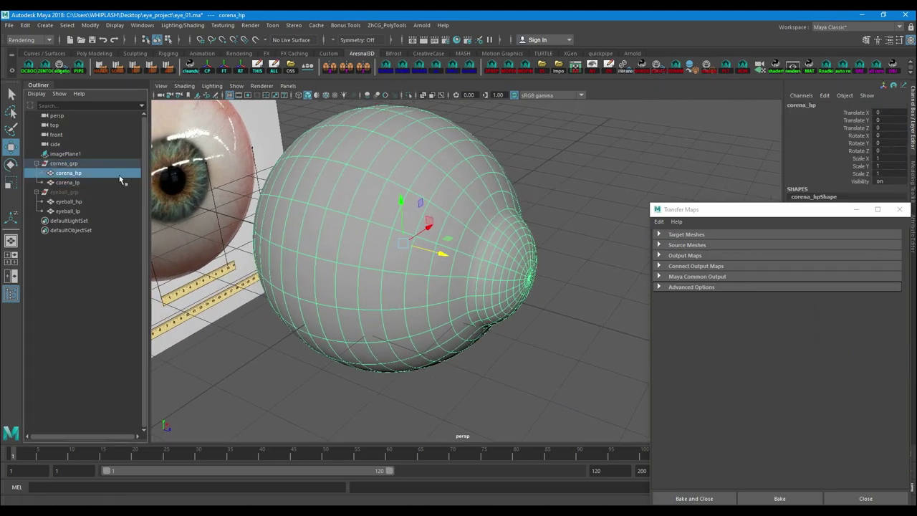
{"action": "scroll", "coordinate": [572, 242], "scroll_direction": "down", "scroll_amount": 2}
{"action": "left_click_drag", "start_coordinate": [447, 258], "coordinate": [534, 293]}
{"action": "key", "text": "ctrl+z"}
{"action": "right_click", "coordinate": [571, 216], "text": "shift"}
{"action": "left_click", "coordinate": [552, 272]}
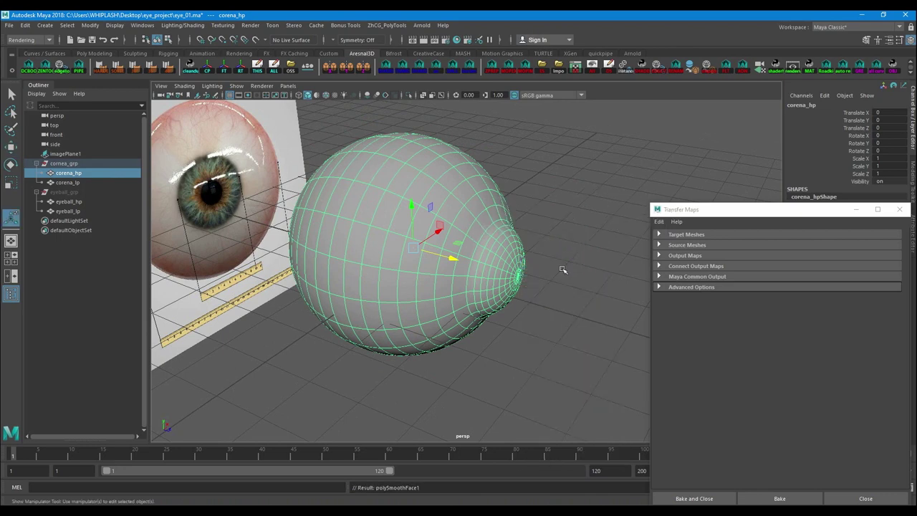
{"action": "key", "text": "w"}
{"action": "left_click", "coordinate": [545, 206]}
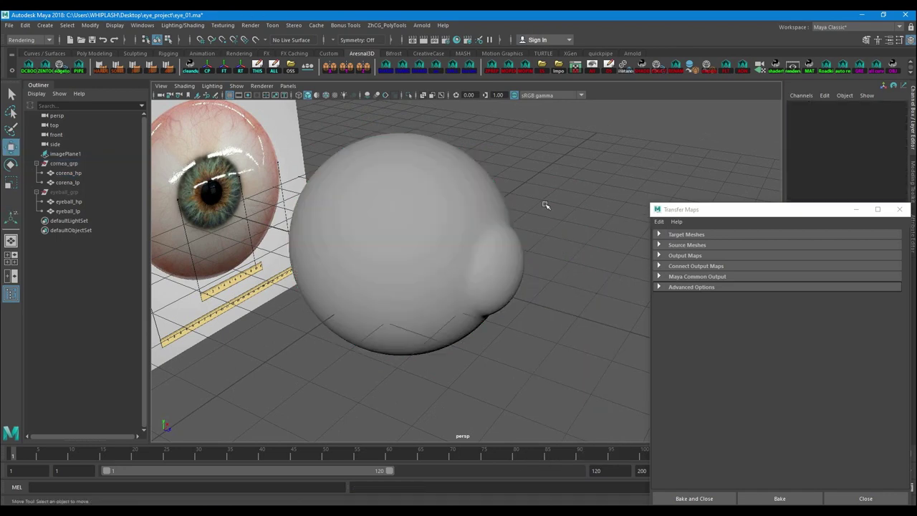
Step: Select the corena_lp mesh and add it as the target mesh in Transfer Maps
{"action": "left_click", "coordinate": [492, 223]}
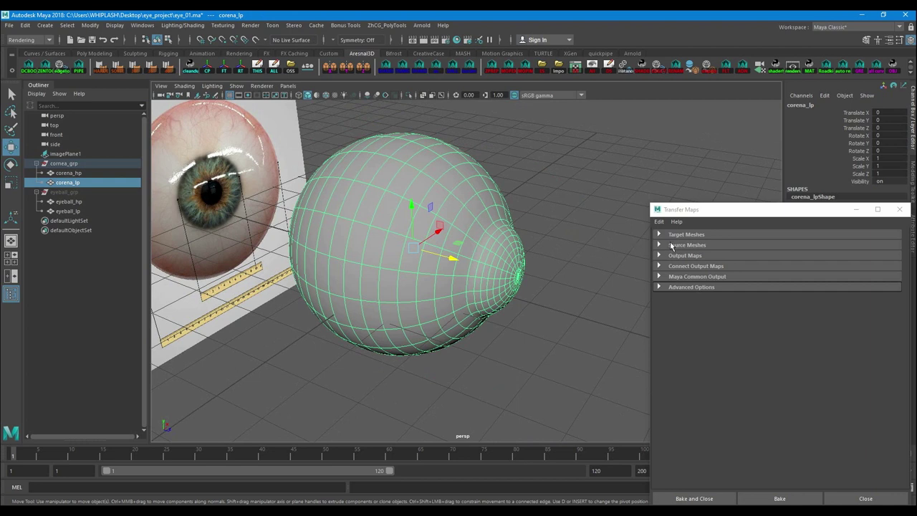
{"action": "left_click_drag", "start_coordinate": [712, 209], "coordinate": [674, 153]}
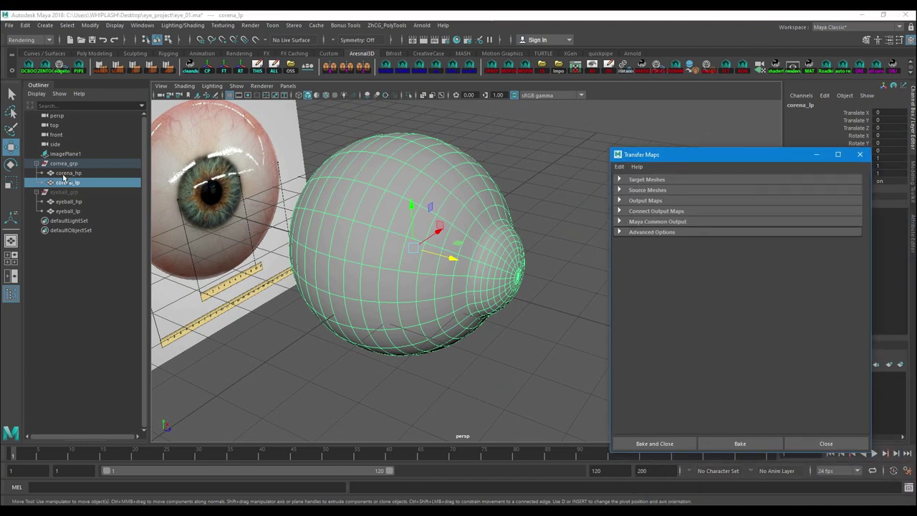
{"action": "left_click", "coordinate": [631, 183]}
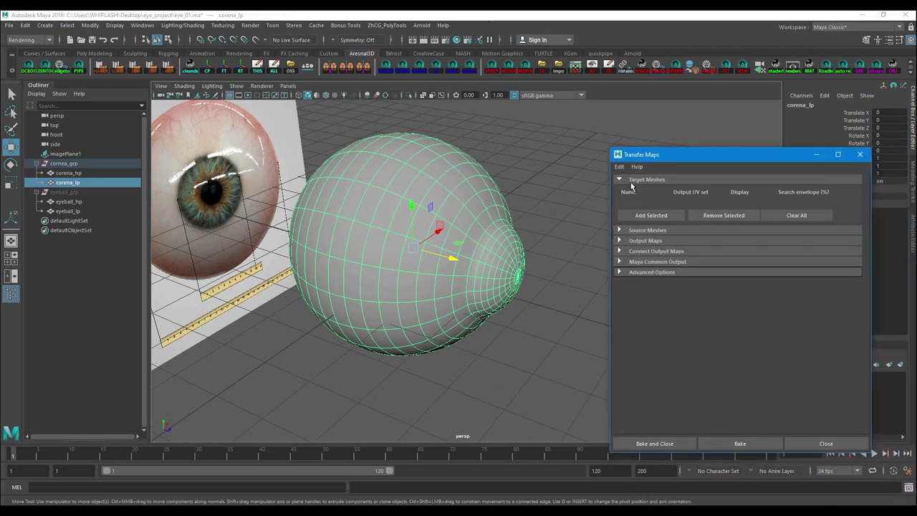
{"action": "left_click", "coordinate": [651, 215]}
Step: Select the corena_hp mesh and add it as the source mesh in Transfer Maps
{"action": "left_click", "coordinate": [539, 205]}
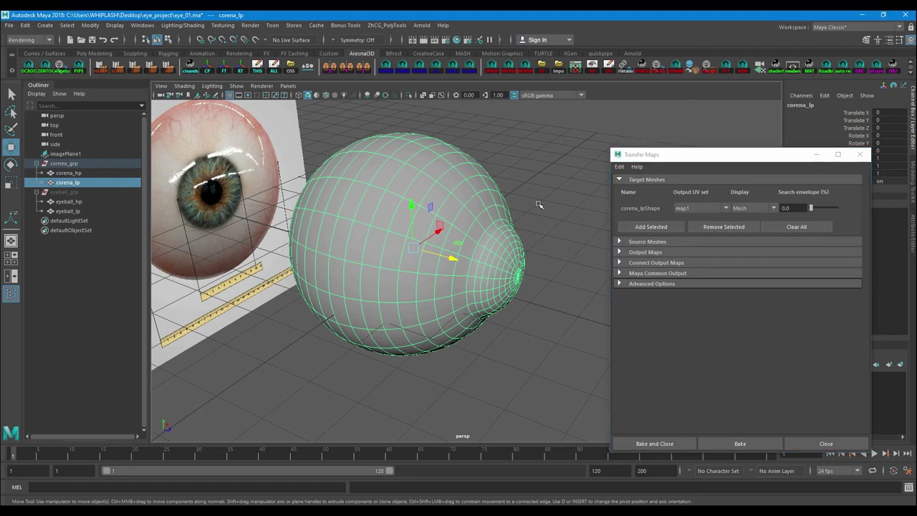
{"action": "left_click", "coordinate": [485, 218]}
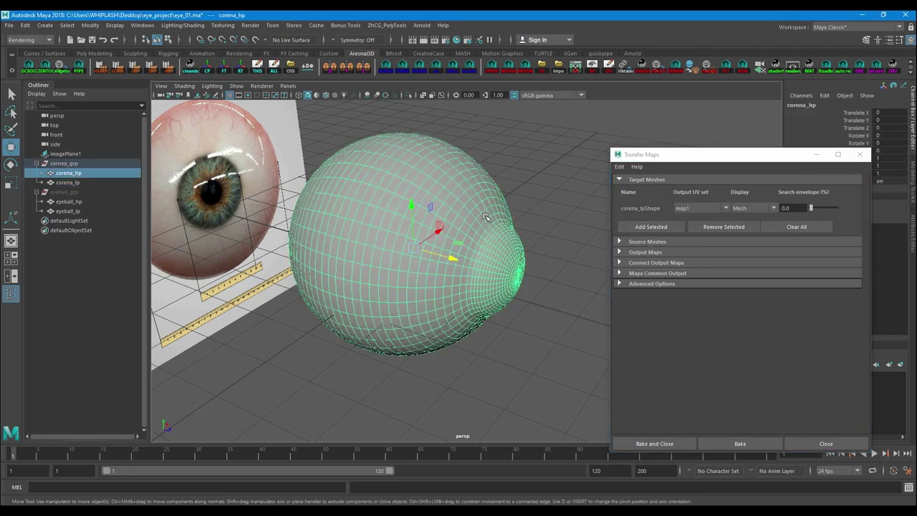
{"action": "left_click", "coordinate": [648, 242]}
{"action": "left_click", "coordinate": [652, 285]}
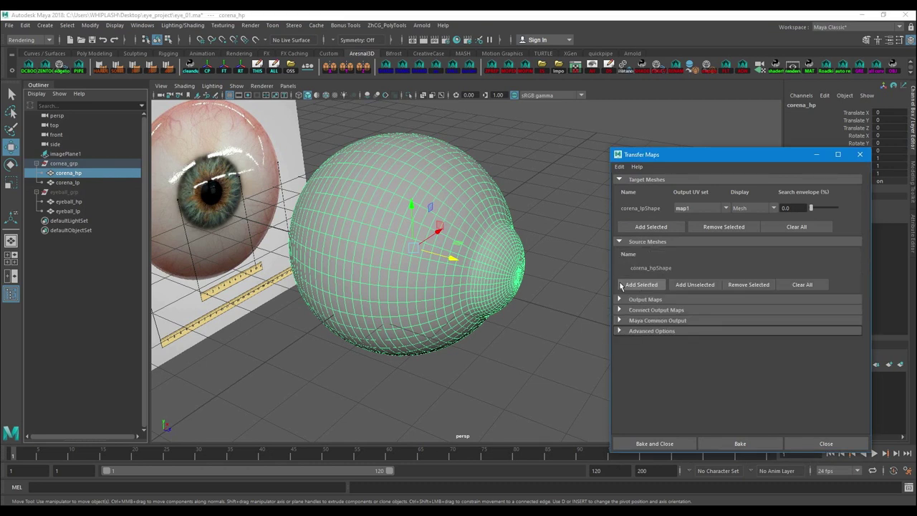
{"action": "left_click", "coordinate": [534, 187]}
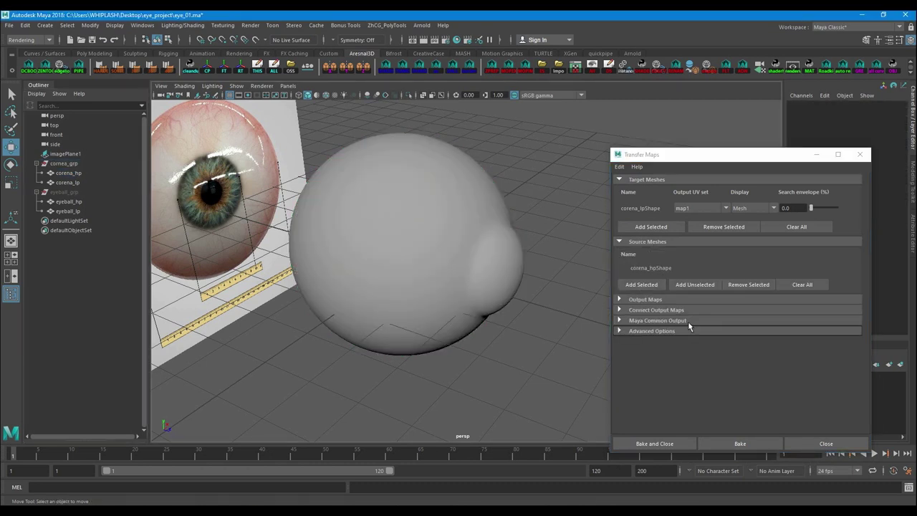
Step: Add a Normal output map in JPEG format and turn off connecting the maps to a shader
{"action": "left_click", "coordinate": [666, 301]}
{"action": "left_click_drag", "start_coordinate": [743, 154], "coordinate": [703, 80]}
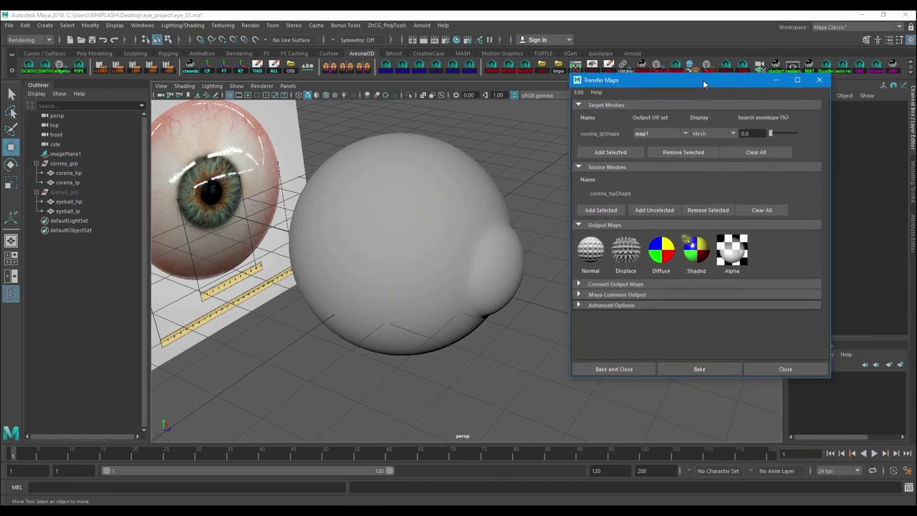
{"action": "left_click", "coordinate": [591, 255]}
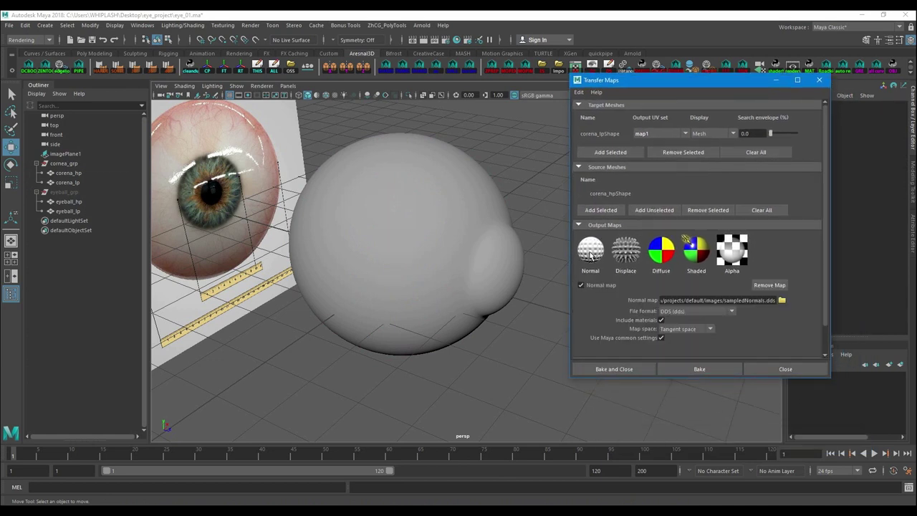
{"action": "scroll", "coordinate": [809, 307], "scroll_direction": "down", "scroll_amount": 2}
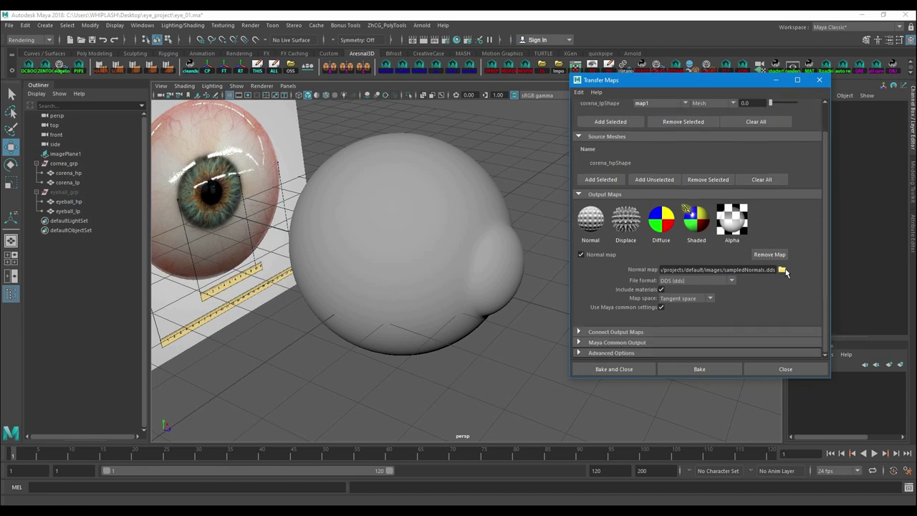
{"action": "left_click", "coordinate": [723, 281]}
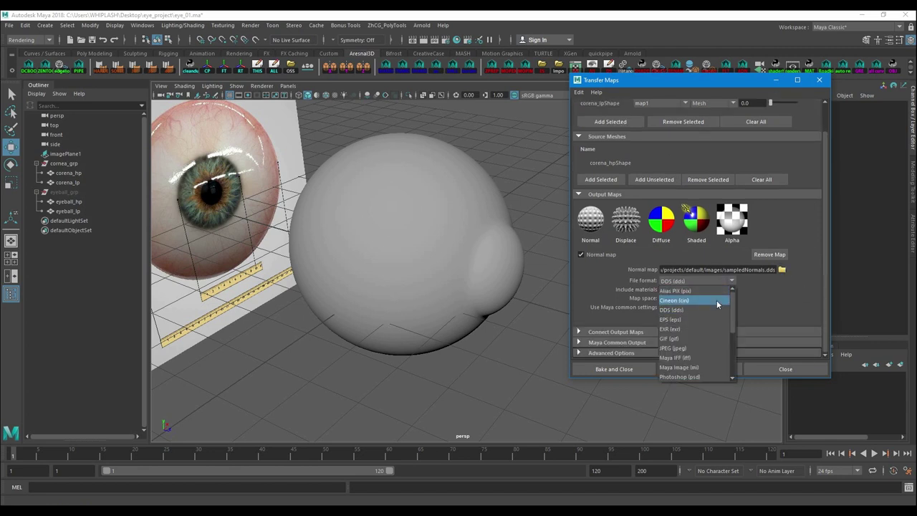
{"action": "left_click", "coordinate": [690, 348]}
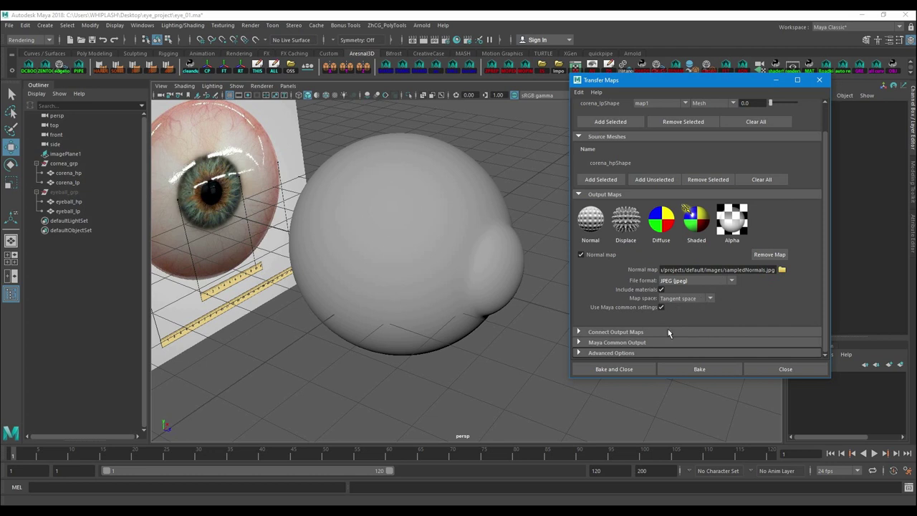
{"action": "left_click", "coordinate": [615, 332]}
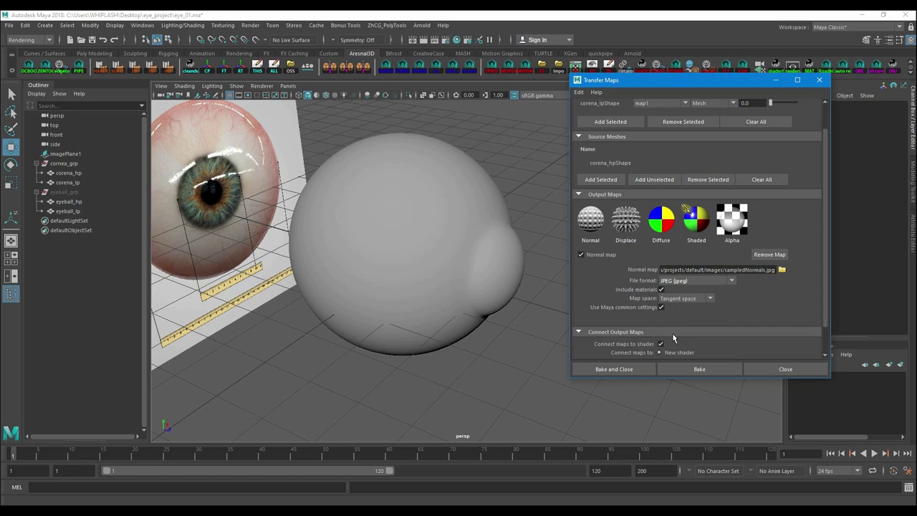
{"action": "left_click", "coordinate": [661, 343]}
Step: Set the normal map's output file to cornea_maya_normal in the maps folder of eye_project on the Desktop
{"action": "left_click", "coordinate": [783, 271]}
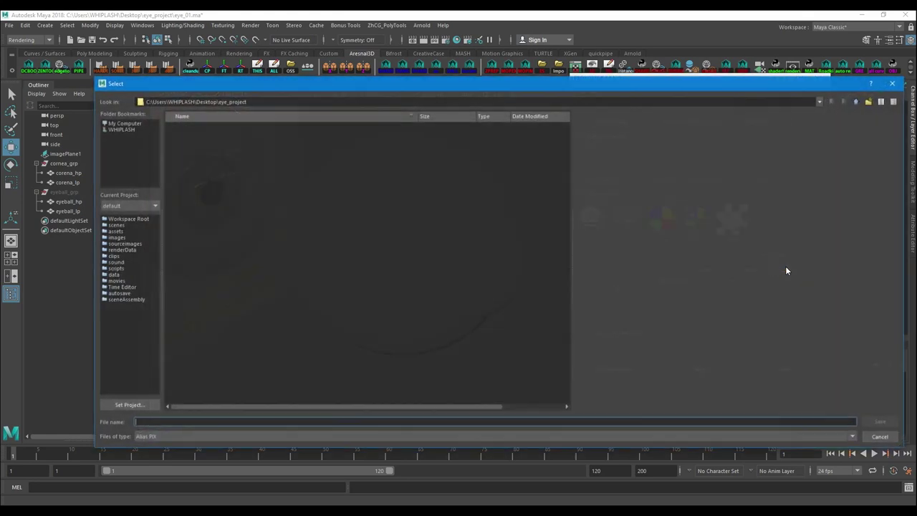
{"action": "left_click", "coordinate": [121, 130]}
{"action": "left_click", "coordinate": [123, 123]}
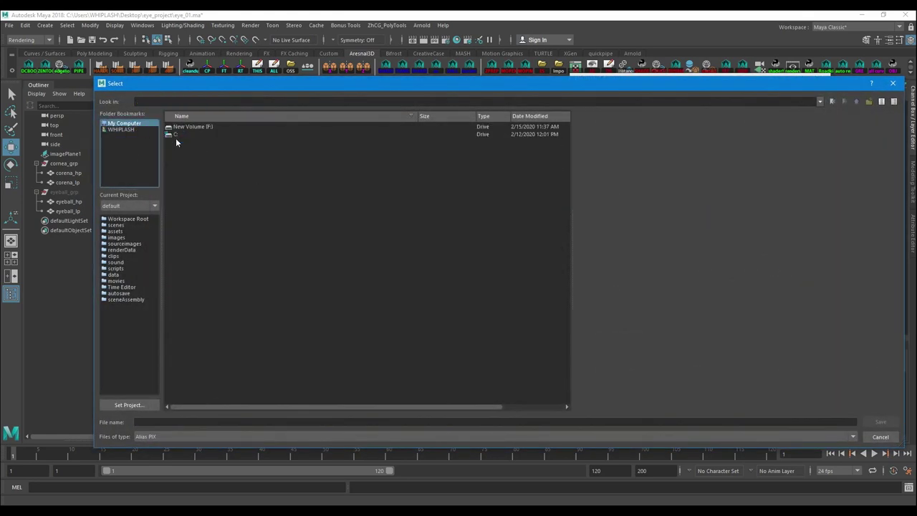
{"action": "left_click", "coordinate": [122, 130]}
{"action": "double_click", "coordinate": [192, 223]}
{"action": "double_click", "coordinate": [205, 141]}
{"action": "double_click", "coordinate": [190, 127]}
{"action": "left_click", "coordinate": [373, 438]}
{"action": "left_click", "coordinate": [244, 474]}
{"action": "left_click", "coordinate": [180, 424]}
{"action": "left_click_drag", "start_coordinate": [436, 83], "coordinate": [488, 71]}
{"action": "type", "text": "cornea_maya_normal"}
{"action": "key", "text": "Return"}
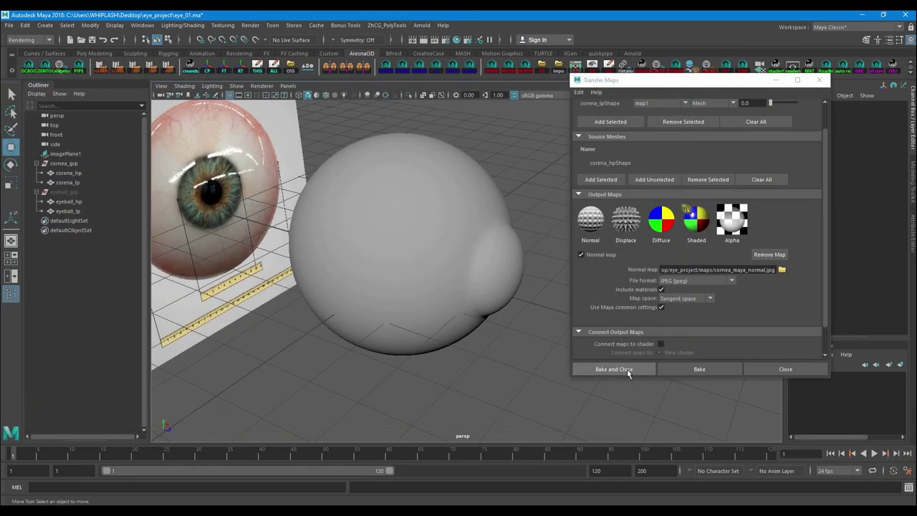
Step: Set the map width and height to 2048 in the Maya common output settings
{"action": "scroll", "coordinate": [705, 329], "scroll_direction": "down", "scroll_amount": 1}
{"action": "left_click", "coordinate": [615, 342]}
{"action": "scroll", "coordinate": [699, 296], "scroll_direction": "down", "scroll_amount": 1}
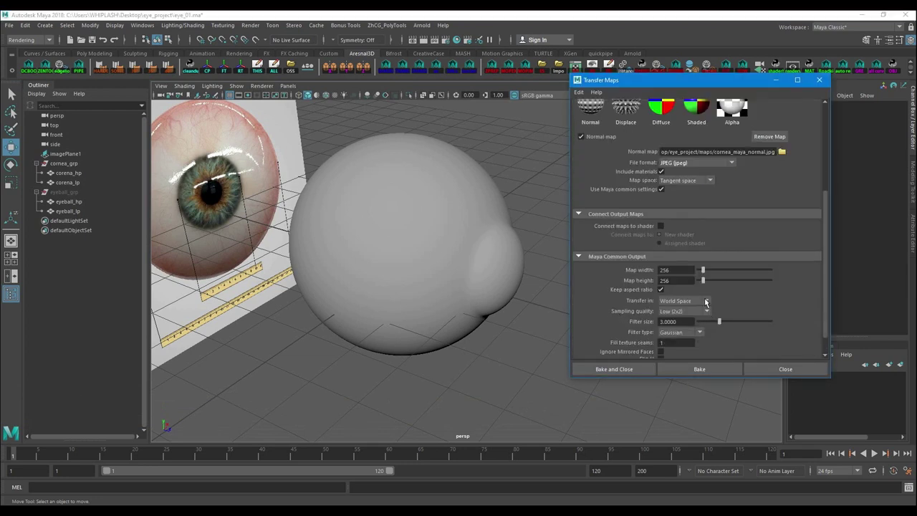
{"action": "left_click_drag", "start_coordinate": [679, 270], "coordinate": [645, 276]}
{"action": "type", "text": "2048"}
{"action": "key", "text": "Return"}
{"action": "scroll", "coordinate": [734, 299], "scroll_direction": "down", "scroll_amount": 1}
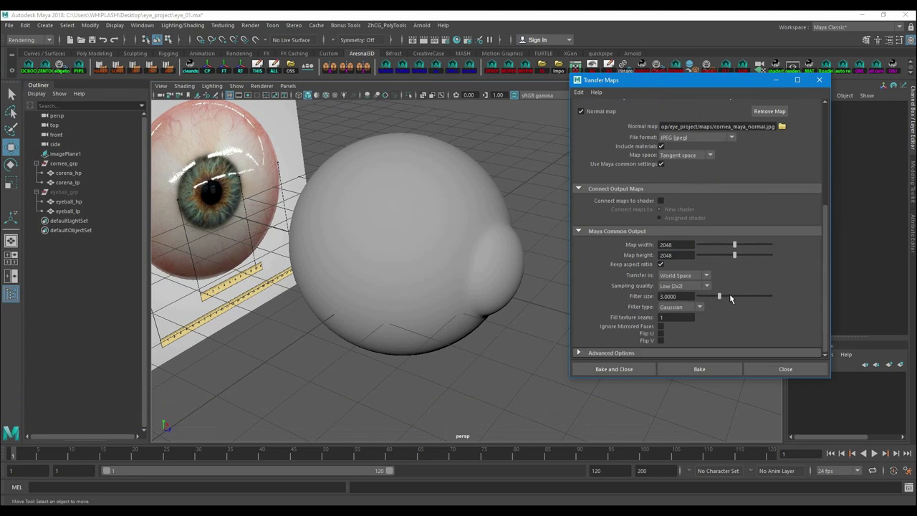
Step: Set the sampling quality to High (8x8), then bake the cornea normal map and close Transfer Maps
{"action": "left_click", "coordinate": [696, 288]}
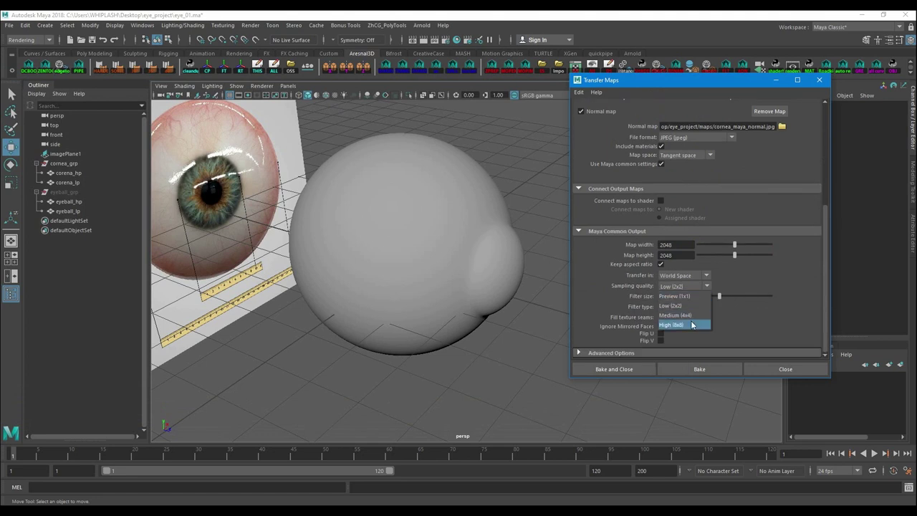
{"action": "left_click", "coordinate": [690, 325]}
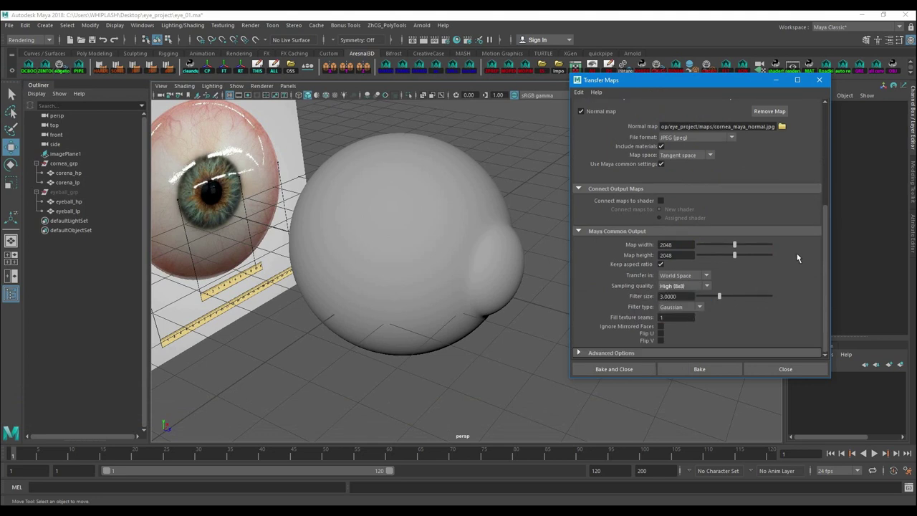
{"action": "mouse_move", "coordinate": [825, 221]}
{"action": "left_mouse_down"}
{"action": "mouse_move", "coordinate": [826, 150]}
{"action": "mouse_move", "coordinate": [827, 230]}
{"action": "left_mouse_up"}
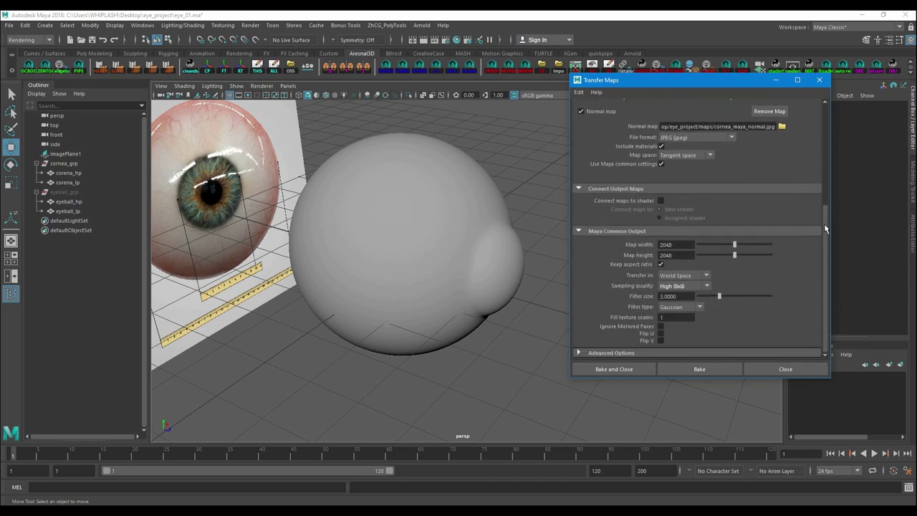
{"action": "left_click", "coordinate": [629, 371]}
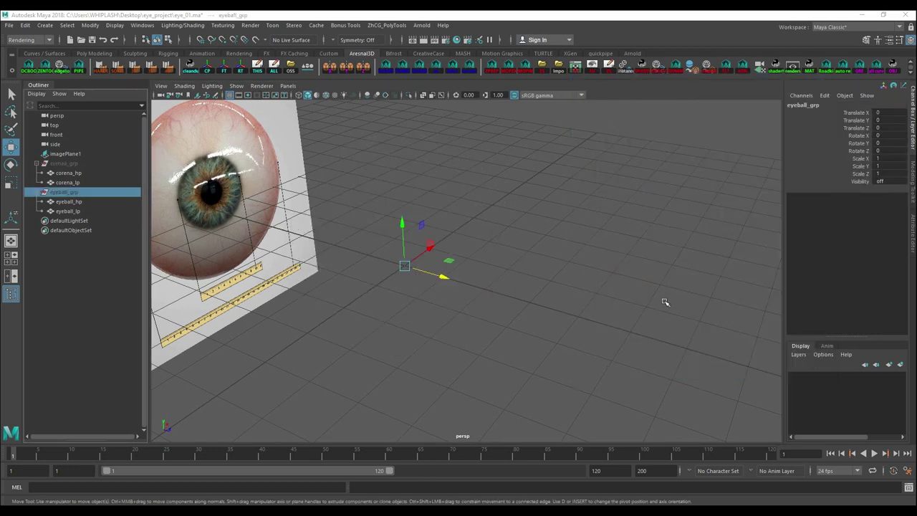
Step: Unhide eyeball_grp and inspect the eyeball_lp mesh around its iris area
{"action": "left_click", "coordinate": [665, 302]}
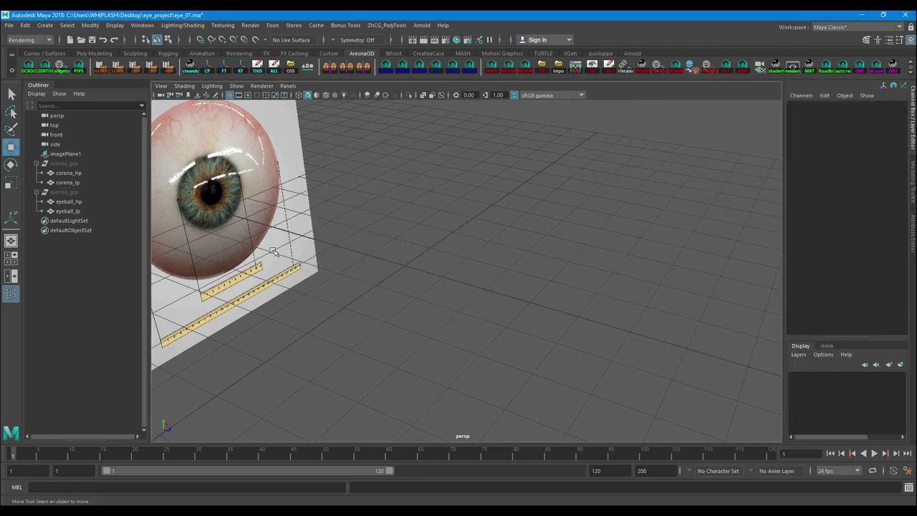
{"action": "left_click", "coordinate": [64, 192]}
{"action": "key", "text": "shift+h"}
{"action": "left_click", "coordinate": [581, 222]}
{"action": "left_click_drag", "start_coordinate": [580, 222], "coordinate": [537, 306], "text": "alt"}
{"action": "left_click", "coordinate": [458, 235]}
{"action": "left_click_drag", "start_coordinate": [459, 236], "coordinate": [550, 251], "text": "alt"}
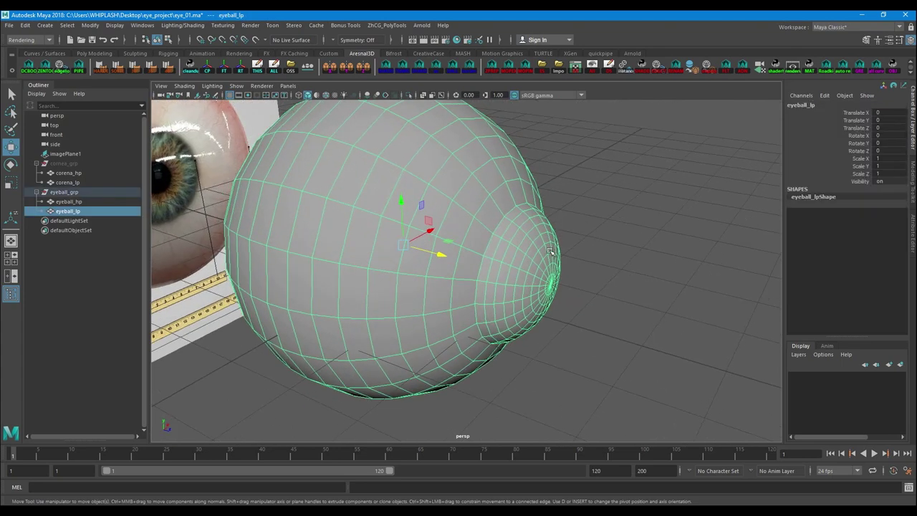
Step: Hide eyeball_grp, show cornea_grp again, and select the corena_lp mesh
{"action": "left_click", "coordinate": [88, 167]}
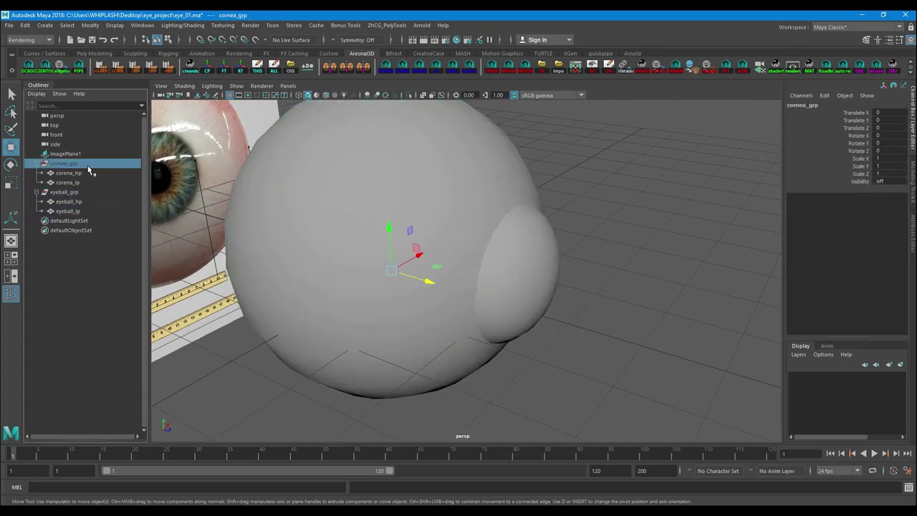
{"action": "left_click", "coordinate": [83, 192]}
{"action": "key", "text": "ctrl+h"}
{"action": "left_click", "coordinate": [84, 166]}
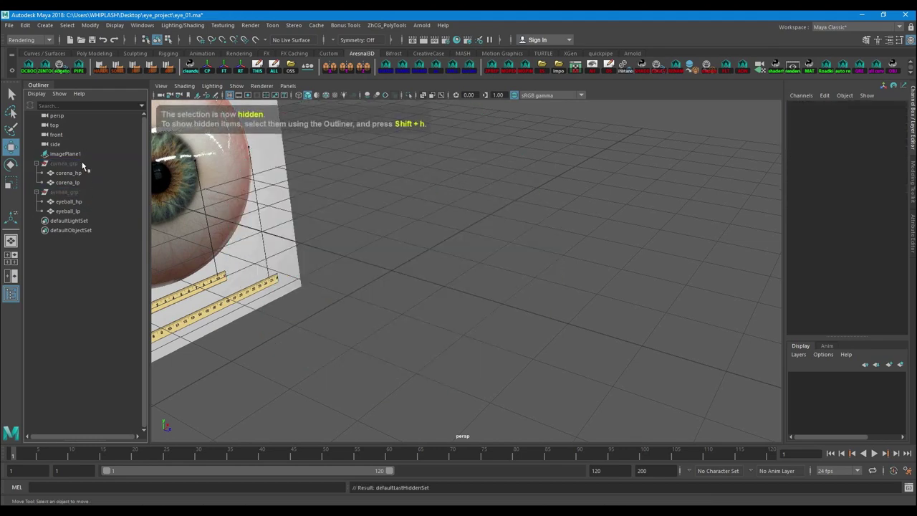
{"action": "key", "text": "shift+h"}
{"action": "left_click", "coordinate": [589, 240]}
{"action": "left_click", "coordinate": [531, 233]}
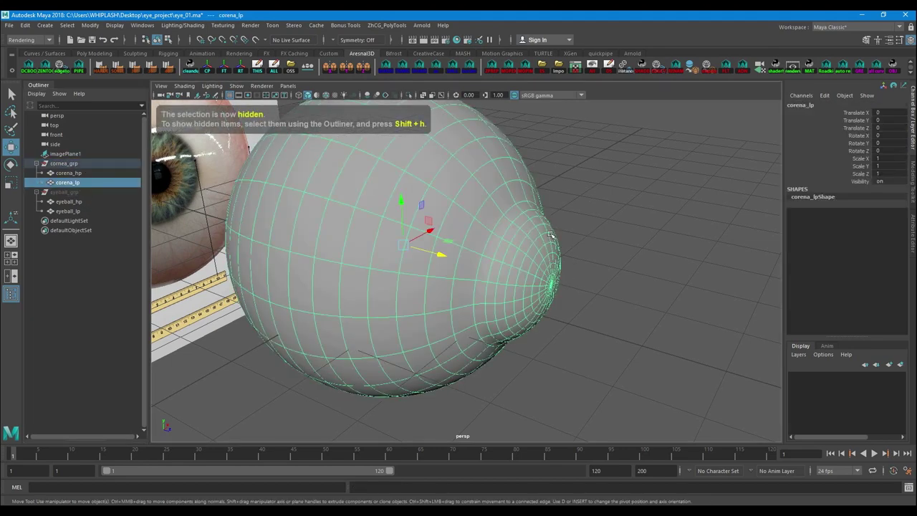
{"action": "left_click_drag", "start_coordinate": [584, 225], "coordinate": [436, 154], "text": "alt"}
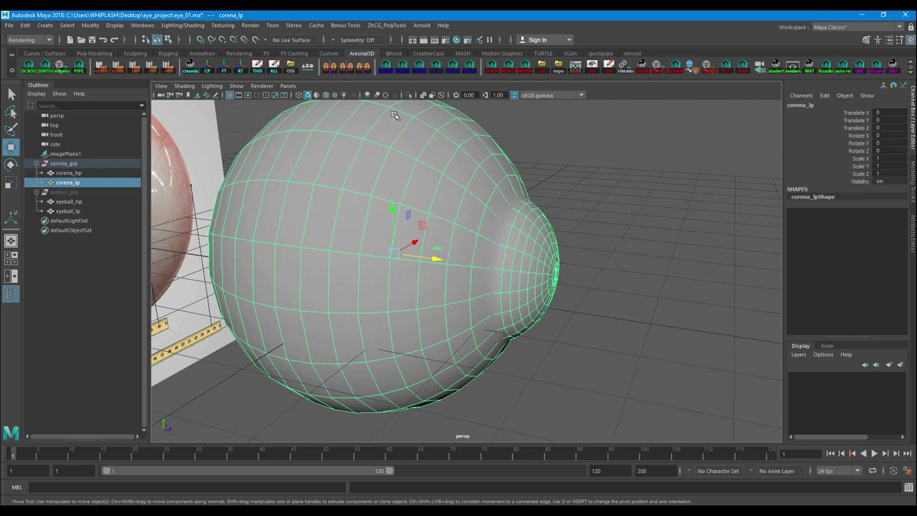
Step: Isolate the corena_lp mesh, show its soft and hard edges, and soften all of its edges
{"action": "left_click", "coordinate": [407, 94]}
{"action": "left_click", "coordinate": [567, 220]}
{"action": "left_click_drag", "start_coordinate": [568, 221], "coordinate": [505, 269], "text": "alt"}
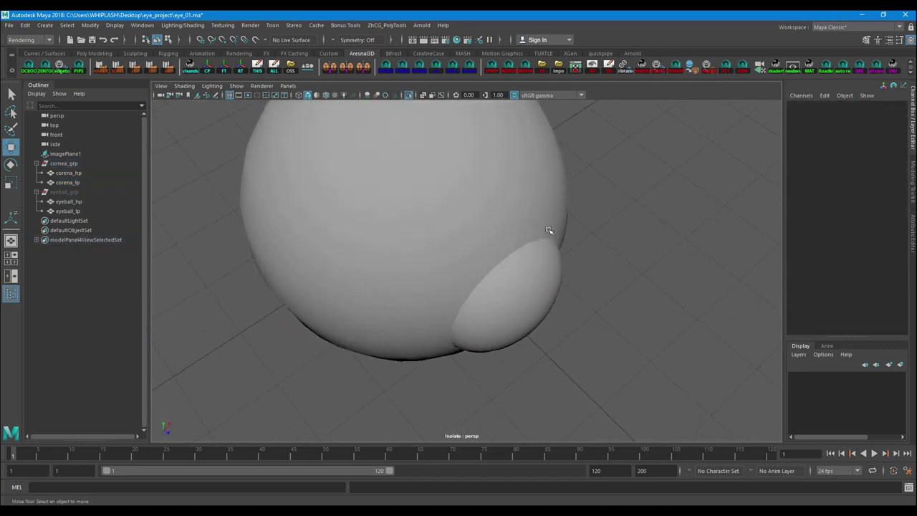
{"action": "left_click", "coordinate": [512, 281]}
{"action": "scroll", "coordinate": [512, 280], "scroll_direction": "up", "scroll_amount": 2}
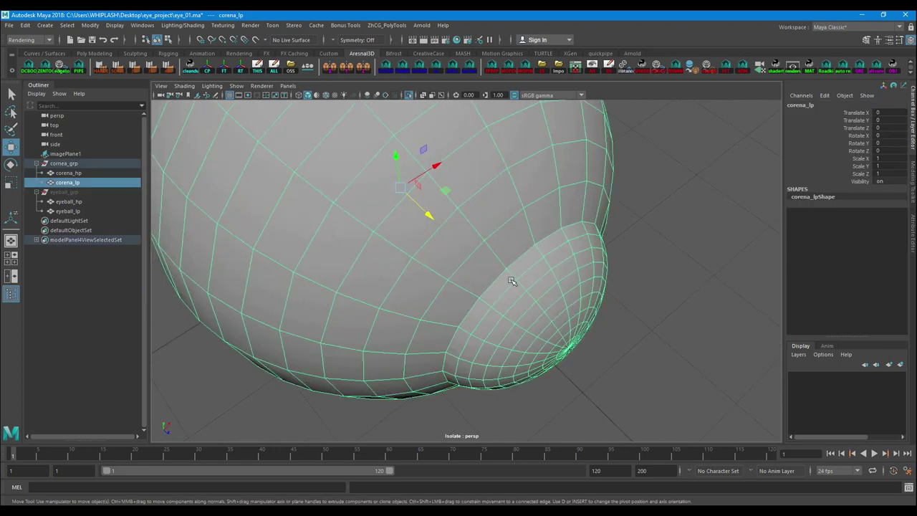
{"action": "right_click_drag", "start_coordinate": [600, 250], "coordinate": [559, 217], "text": "shift"}
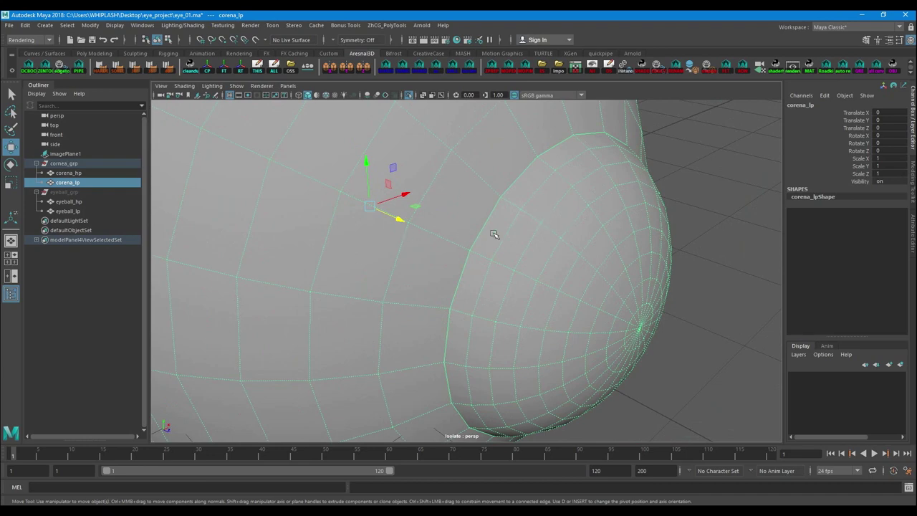
{"action": "right_click_drag", "start_coordinate": [506, 227], "coordinate": [622, 206], "text": "shift"}
{"action": "left_click", "coordinate": [688, 201]}
{"action": "right_click_drag", "start_coordinate": [617, 244], "coordinate": [504, 308], "text": "alt"}
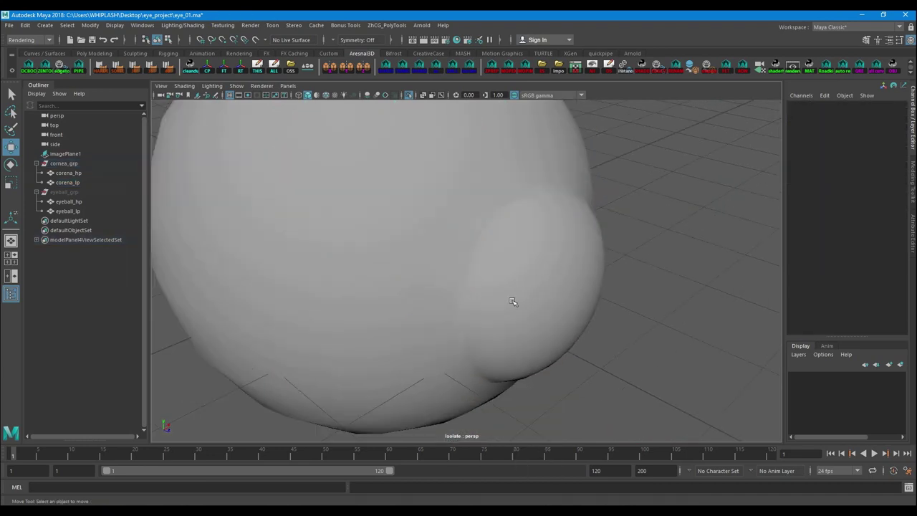
{"action": "left_click_drag", "start_coordinate": [506, 314], "coordinate": [485, 313], "text": "alt"}
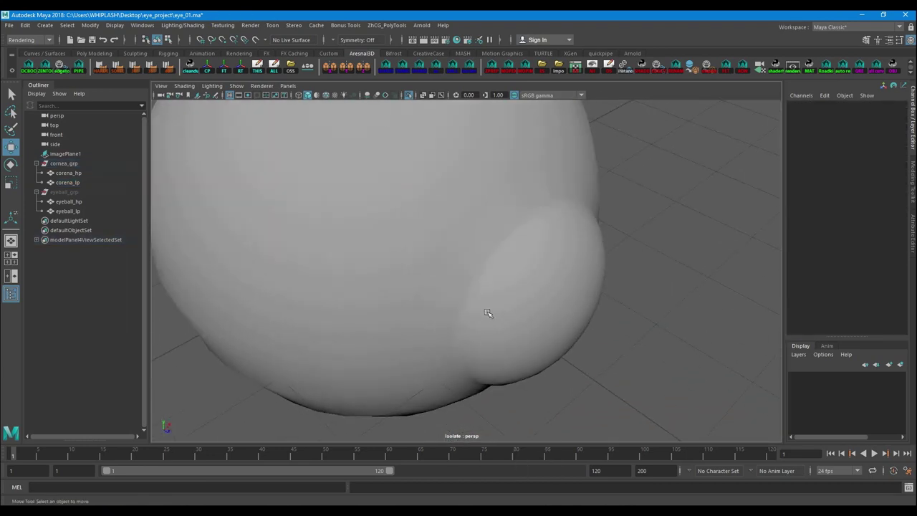
Step: Hide cornea_grp, unhide eyeball_grp, and turn off the isolated view
{"action": "left_click", "coordinate": [95, 165]}
{"action": "key", "text": "ctrl+h"}
{"action": "left_click", "coordinate": [83, 193]}
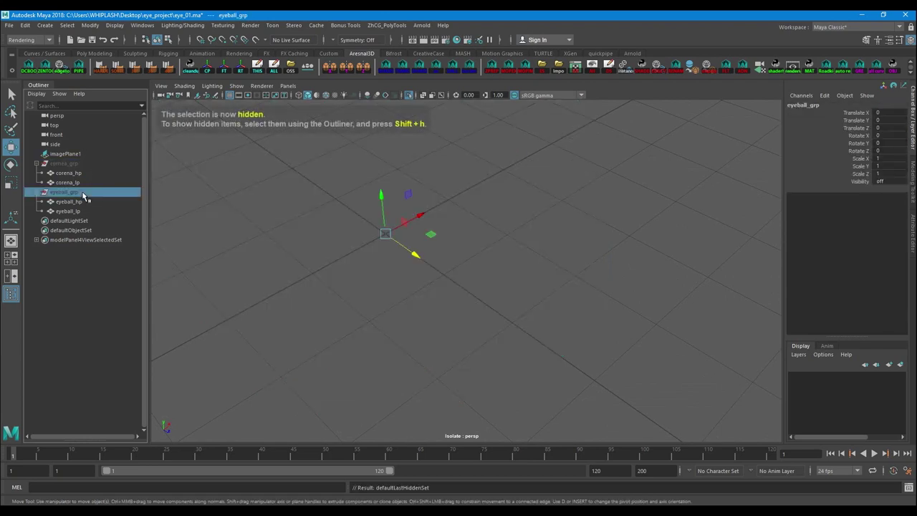
{"action": "key", "text": "shift+h"}
{"action": "left_click", "coordinate": [409, 96]}
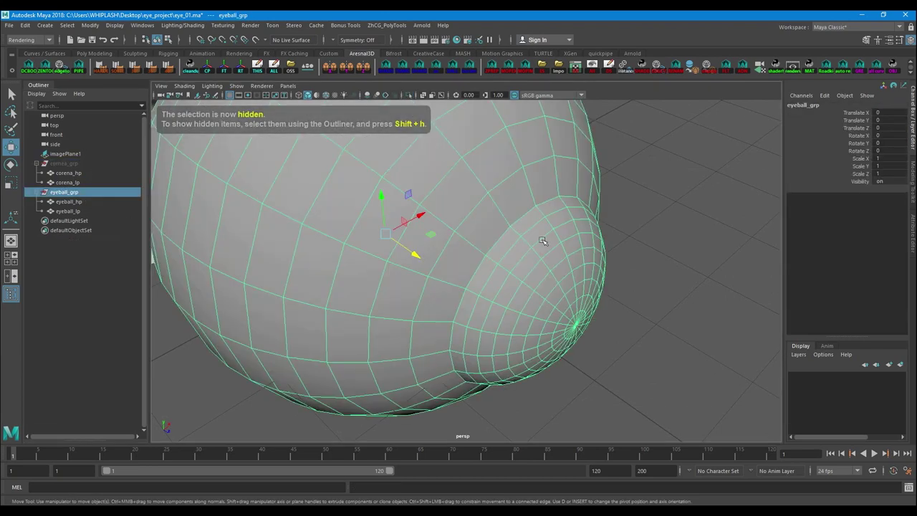
Step: Soften all edges of the eyeball_lp mesh and deselect it
{"action": "scroll", "coordinate": [516, 168], "scroll_direction": "down", "scroll_amount": 2}
{"action": "left_click", "coordinate": [620, 242]}
{"action": "left_click", "coordinate": [542, 248]}
{"action": "right_click_drag", "start_coordinate": [510, 265], "coordinate": [629, 240], "text": "shift"}
{"action": "left_click", "coordinate": [630, 239]}
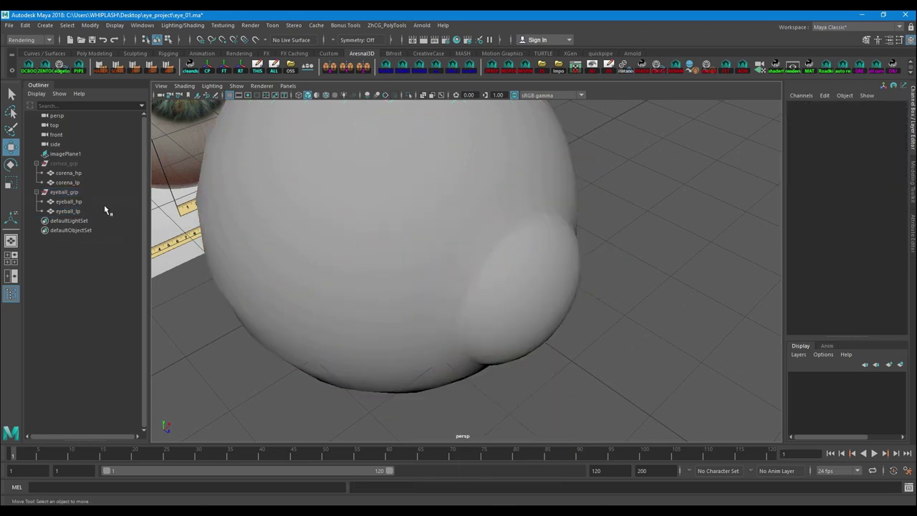
Step: Isolate the eyeball_hp mesh and smooth it with one division
{"action": "left_click", "coordinate": [106, 203]}
{"action": "left_click", "coordinate": [408, 94]}
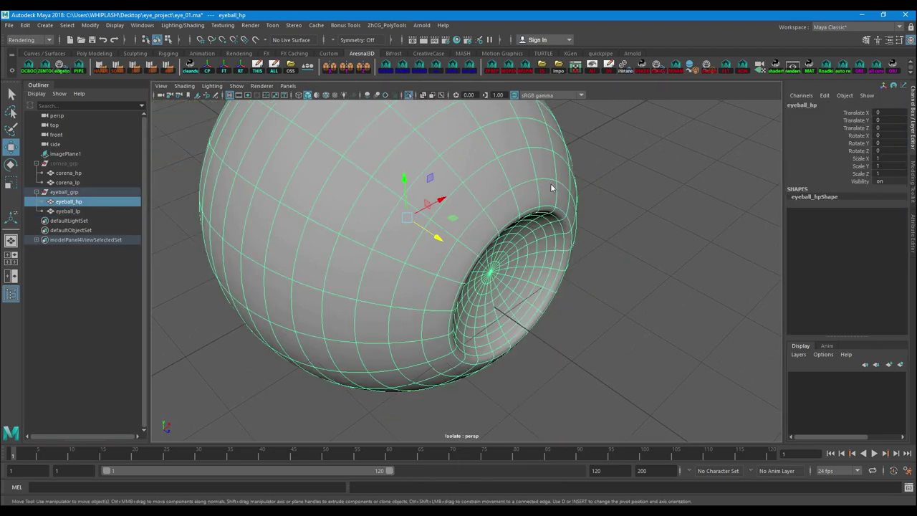
{"action": "right_click_drag", "start_coordinate": [551, 185], "coordinate": [549, 239], "text": "shift"}
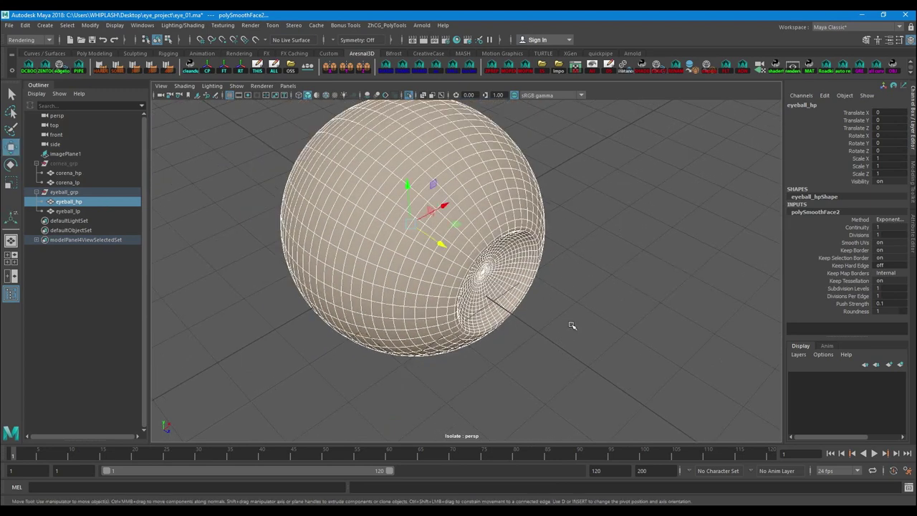
{"action": "left_click", "coordinate": [572, 326]}
{"action": "left_click_drag", "start_coordinate": [578, 303], "coordinate": [550, 292], "text": "alt"}
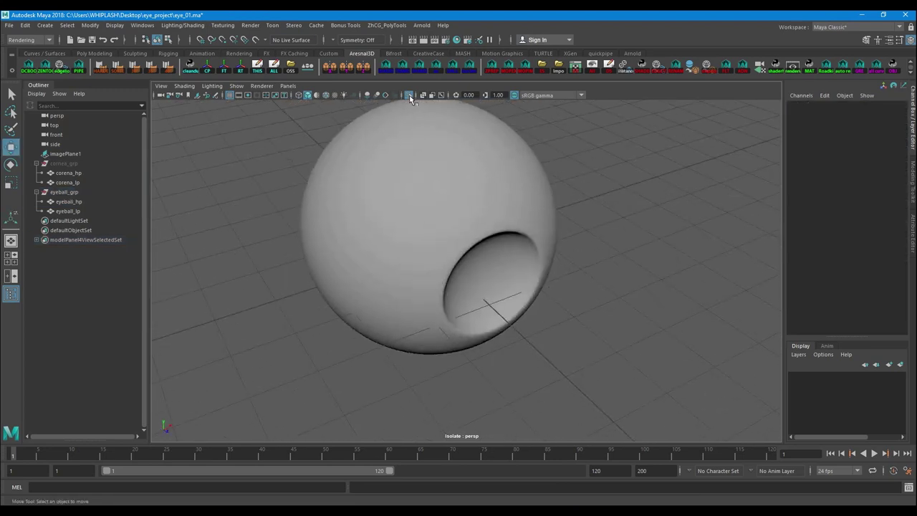
Step: Leave isolation, select eyeball_lp, and open Transfer Maps with its settings reset to defaults
{"action": "left_click", "coordinate": [410, 99]}
{"action": "scroll", "coordinate": [492, 306], "scroll_direction": "up", "scroll_amount": 3}
{"action": "left_click", "coordinate": [534, 289]}
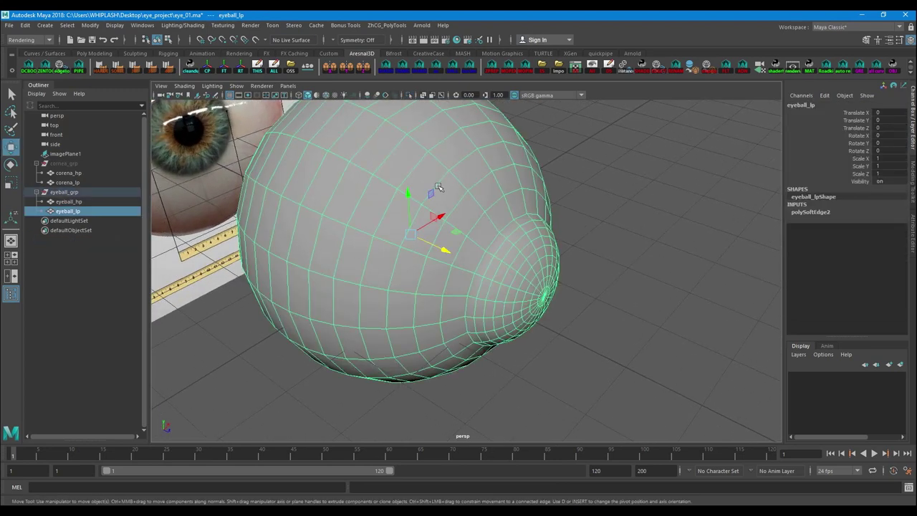
{"action": "left_click", "coordinate": [182, 25]}
{"action": "left_click", "coordinate": [194, 96]}
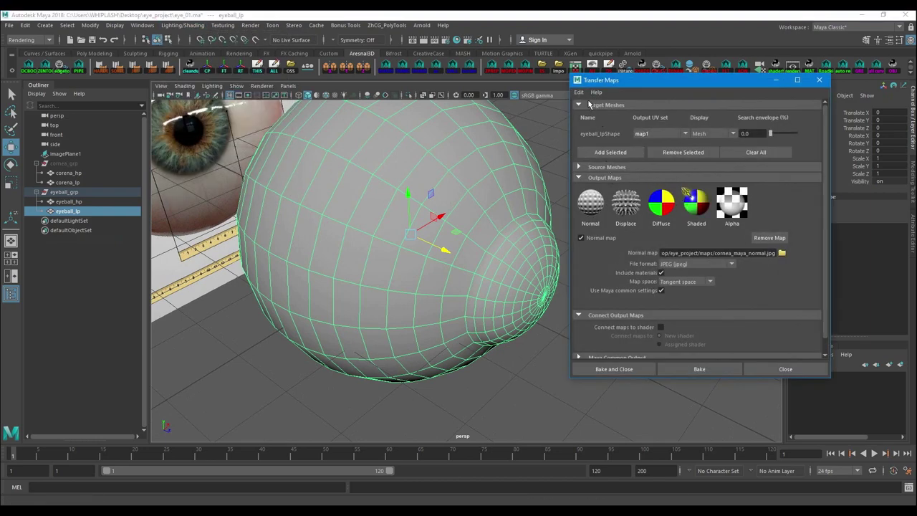
{"action": "left_click", "coordinate": [579, 92]}
{"action": "left_click", "coordinate": [597, 112]}
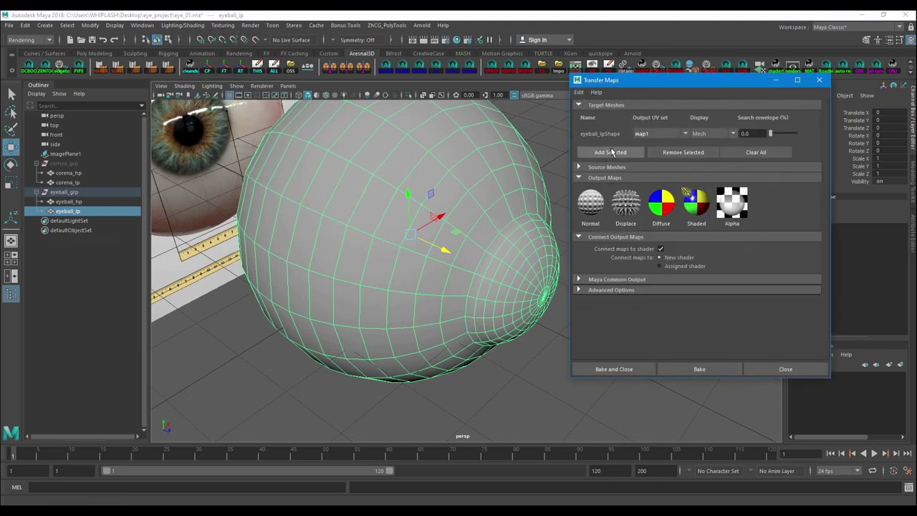
Step: Clear the target mesh list, expand the source mesh settings, and add eyeball_lp as the target mesh
{"action": "left_click", "coordinate": [613, 151]}
{"action": "right_click", "coordinate": [608, 136]}
{"action": "left_click", "coordinate": [620, 147]}
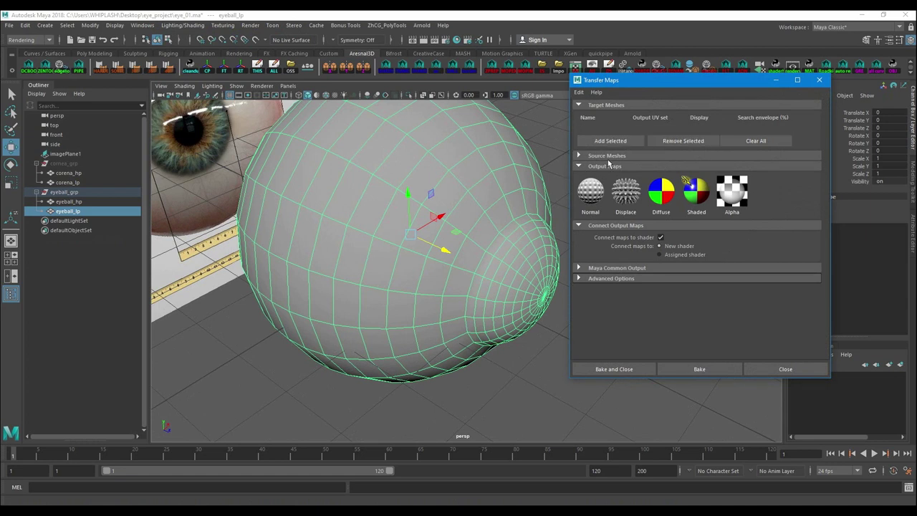
{"action": "left_click", "coordinate": [608, 159]}
{"action": "left_click", "coordinate": [607, 159]}
{"action": "left_click", "coordinate": [608, 157]}
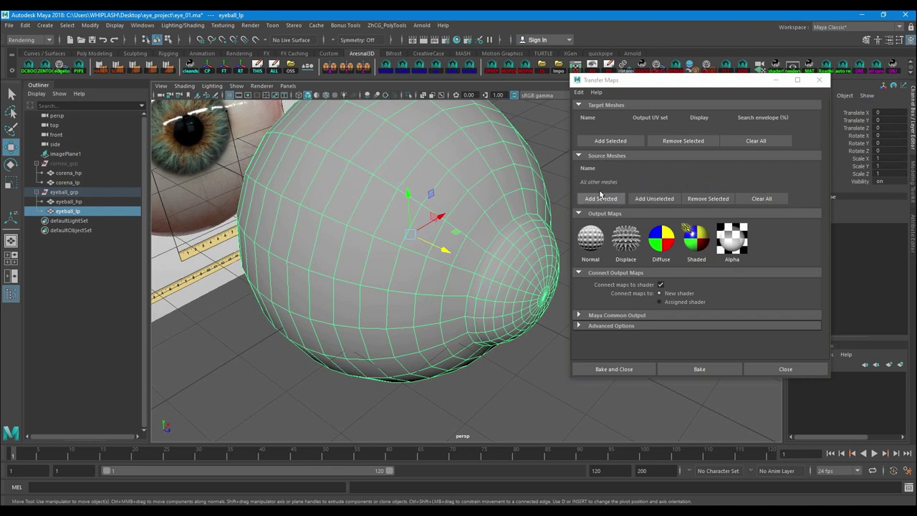
{"action": "left_click", "coordinate": [606, 142]}
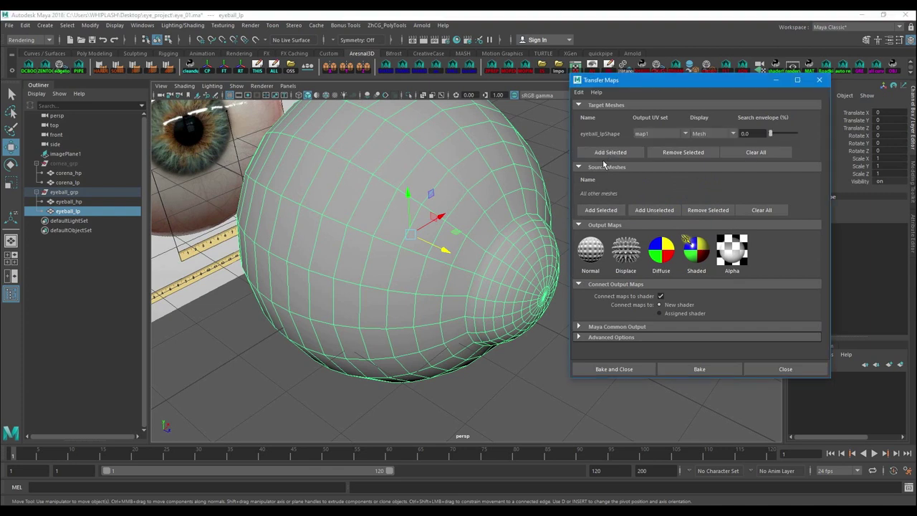
Step: Hide eyeball_lp and add eyeball_hp as the source mesh
{"action": "left_click", "coordinate": [382, 402]}
{"action": "left_click", "coordinate": [382, 337]}
{"action": "key", "text": "ctrl+h"}
{"action": "left_click", "coordinate": [431, 276]}
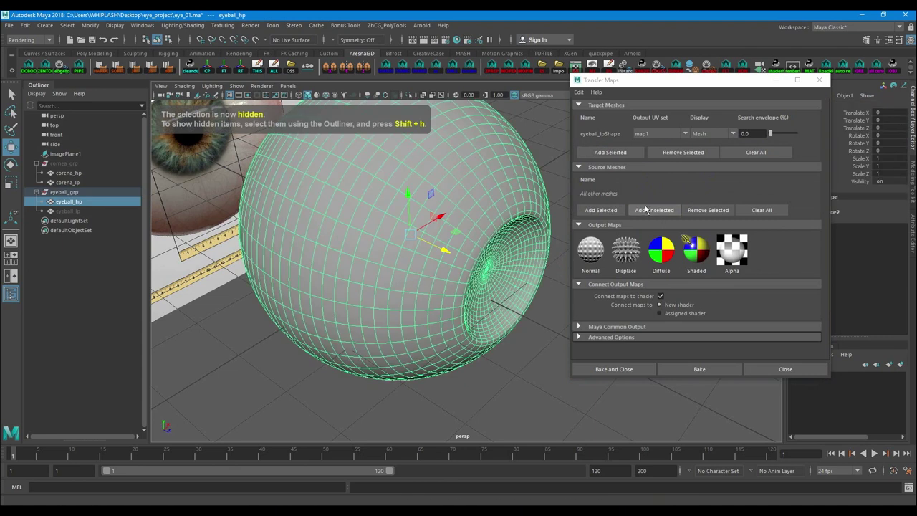
{"action": "left_click", "coordinate": [610, 210]}
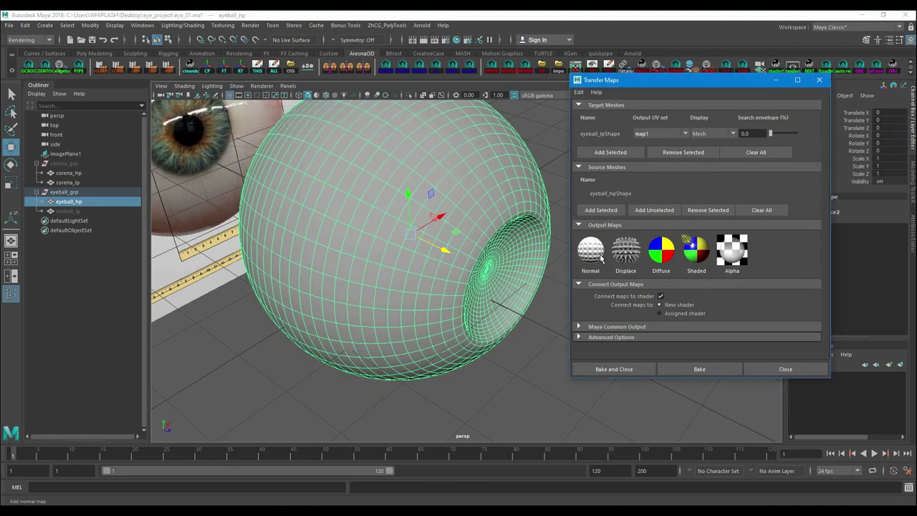
Step: Add a normal map output and disable connecting the maps to a shader
{"action": "left_click", "coordinate": [591, 250]}
{"action": "scroll", "coordinate": [830, 310], "scroll_direction": "down", "scroll_amount": 2}
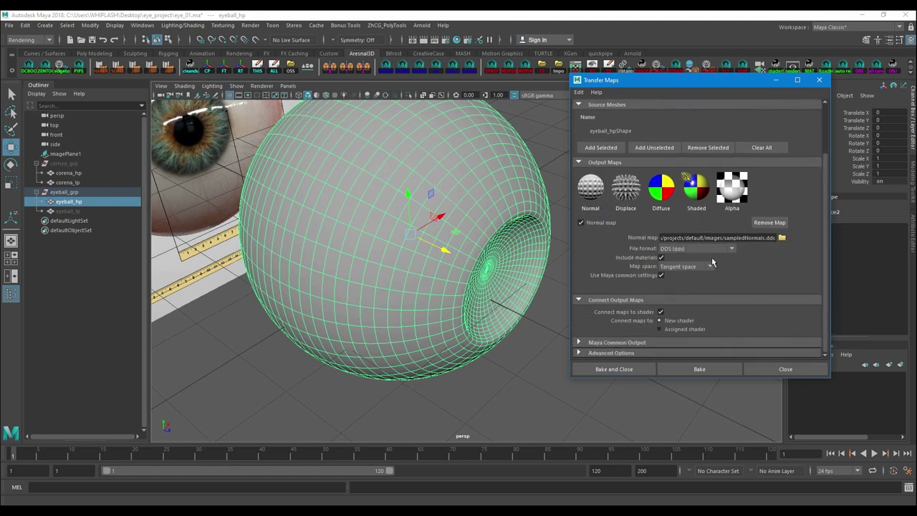
{"action": "left_click", "coordinate": [661, 311]}
Step: Set the map width and height to 2048 in the Maya common output settings, then bake the eyeball normal map and close Transfer Maps
{"action": "left_click", "coordinate": [633, 344]}
{"action": "scroll", "coordinate": [659, 334], "scroll_direction": "down", "scroll_amount": 4}
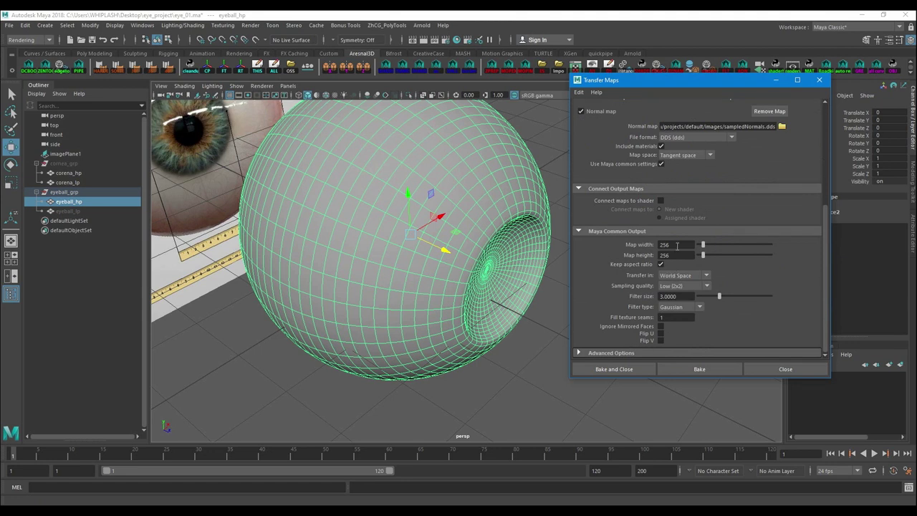
{"action": "double_click", "coordinate": [676, 245]}
{"action": "type", "text": "2048"}
{"action": "key", "text": "Return"}
{"action": "left_click", "coordinate": [695, 288]}
{"action": "left_click", "coordinate": [680, 313]}
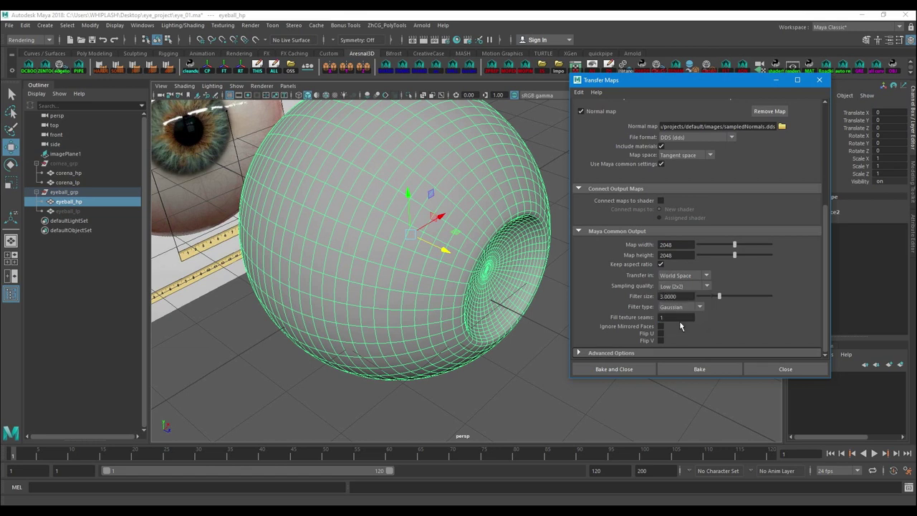
{"action": "left_click", "coordinate": [607, 370]}
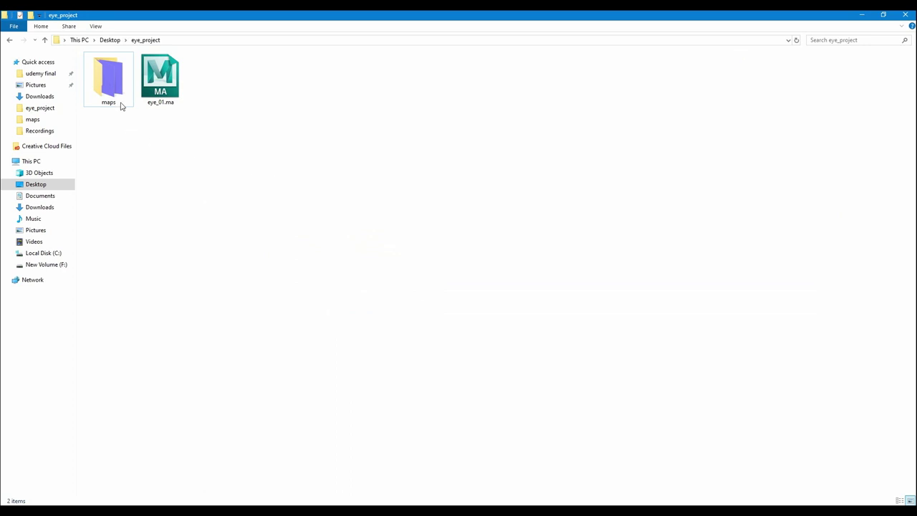
Step: View the baked cornea and eyeball normal maps from the eye_project maps folder in ACDSee, then return to Maya
{"action": "double_click", "coordinate": [120, 106]}
{"action": "left_click", "coordinate": [114, 88]}
{"action": "double_click", "coordinate": [115, 88]}
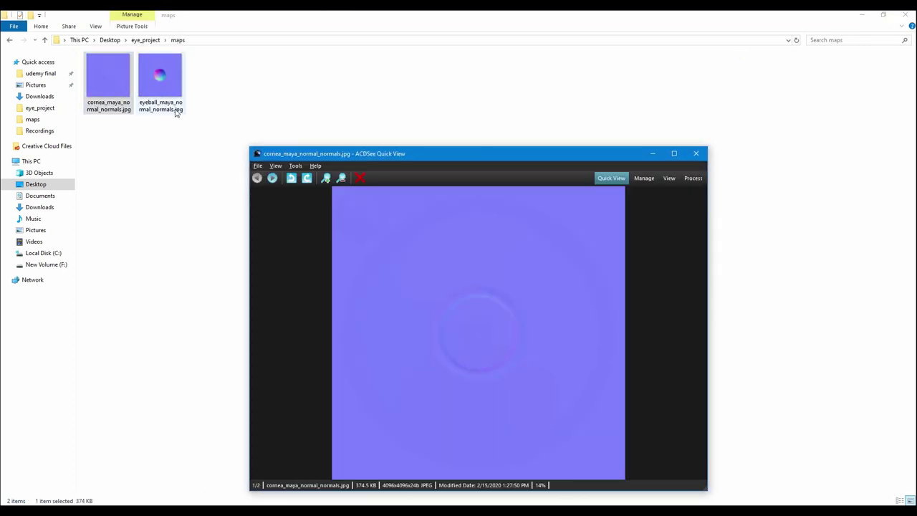
{"action": "left_click", "coordinate": [674, 152]}
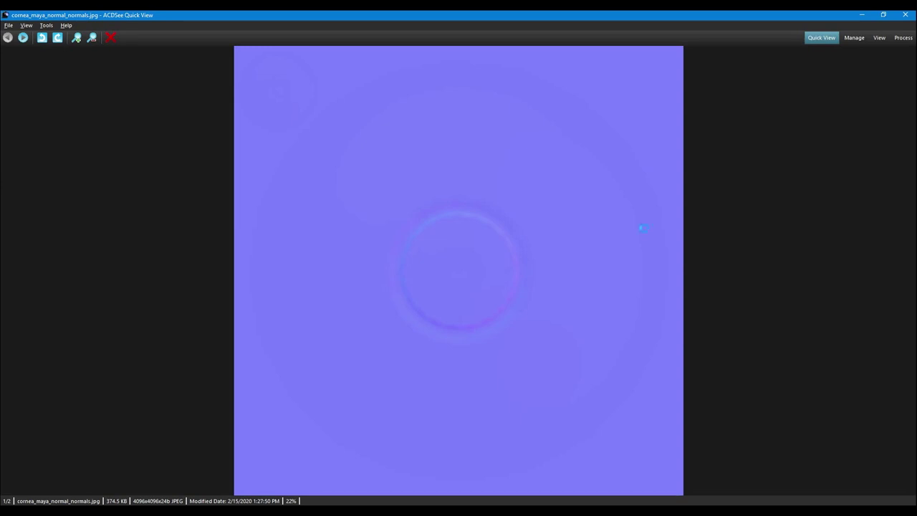
{"action": "key", "text": "Page_Down"}
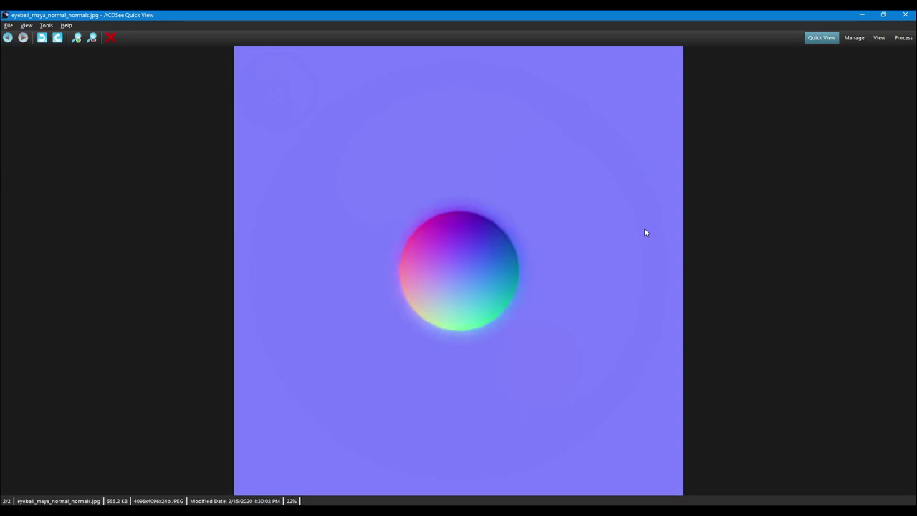
{"action": "left_click", "coordinate": [860, 15]}
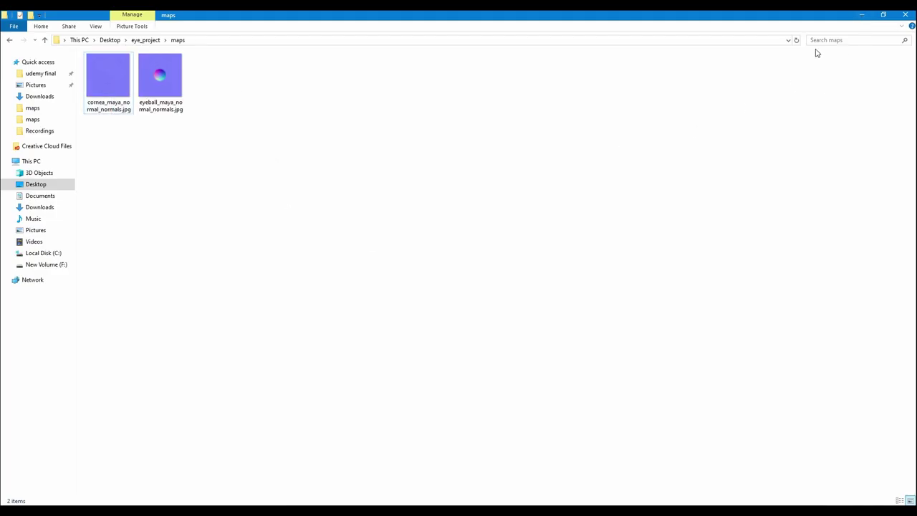
{"action": "left_click", "coordinate": [861, 15]}
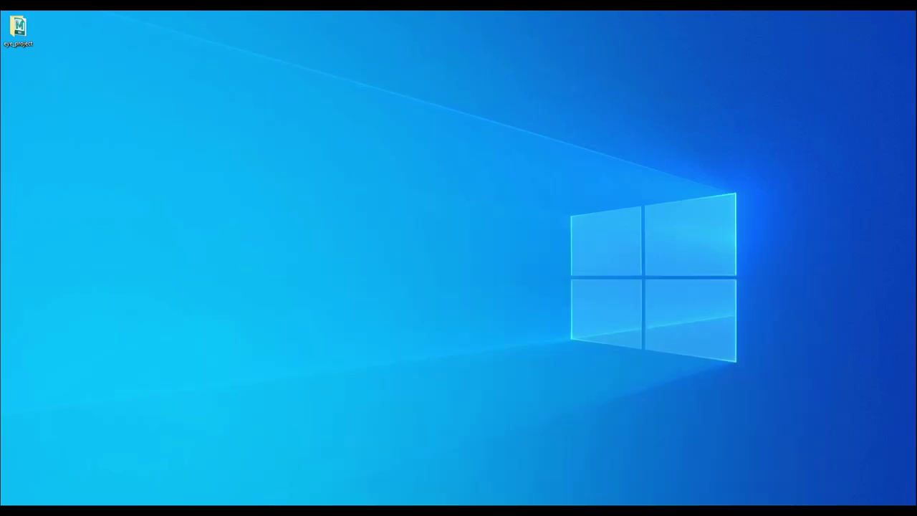
{"action": "left_click", "coordinate": [620, 476]}
Step: Leave isolation and examine the soft and hard edges of corena_lp over the high-poly cornea
{"action": "left_click", "coordinate": [394, 242]}
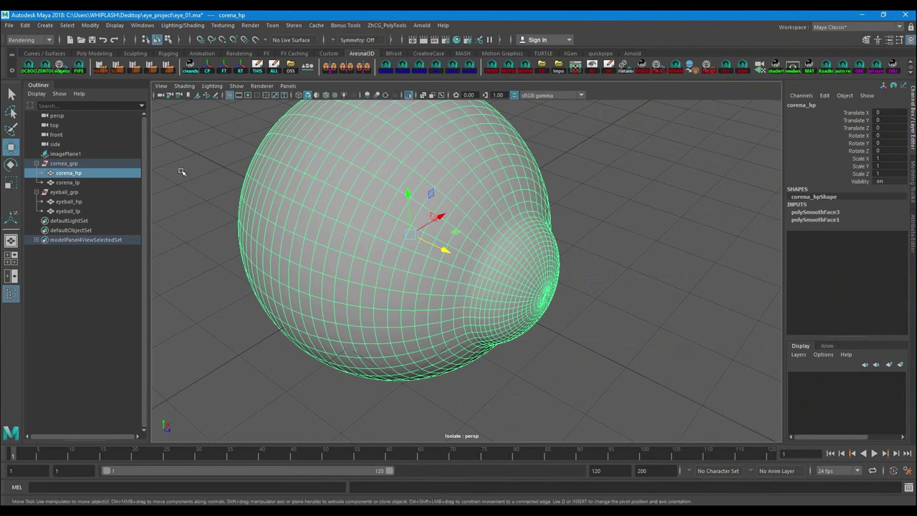
{"action": "left_click", "coordinate": [119, 182]}
{"action": "left_click", "coordinate": [409, 94]}
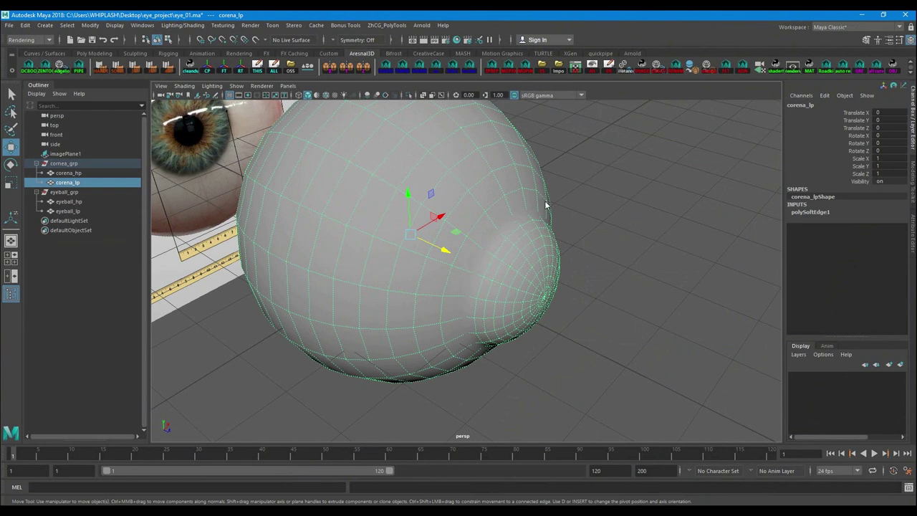
{"action": "right_click_drag", "start_coordinate": [547, 204], "coordinate": [620, 243], "text": "shift"}
{"action": "left_click", "coordinate": [587, 210]}
{"action": "left_click", "coordinate": [538, 255]}
{"action": "left_click", "coordinate": [513, 221]}
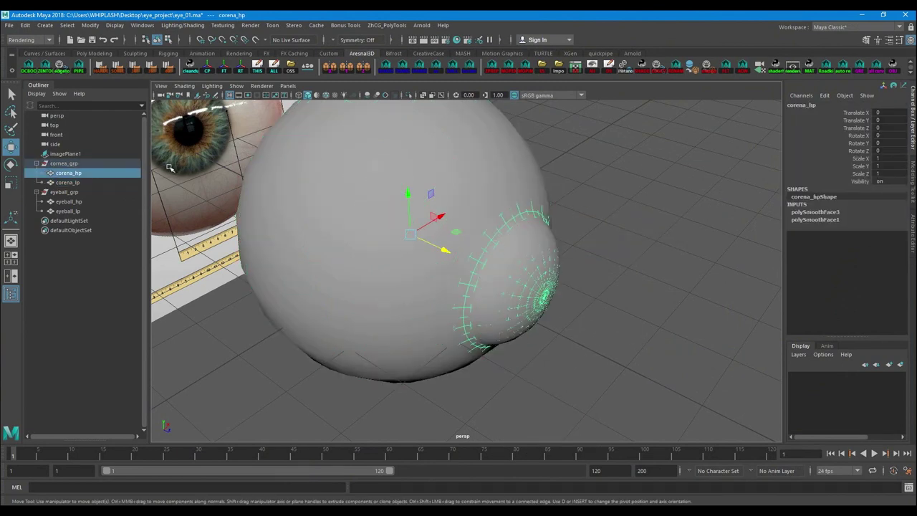
Step: Export the corena_lp mesh as an OBJ file named cornea_lp in the eye_project folder
{"action": "left_click", "coordinate": [94, 183]}
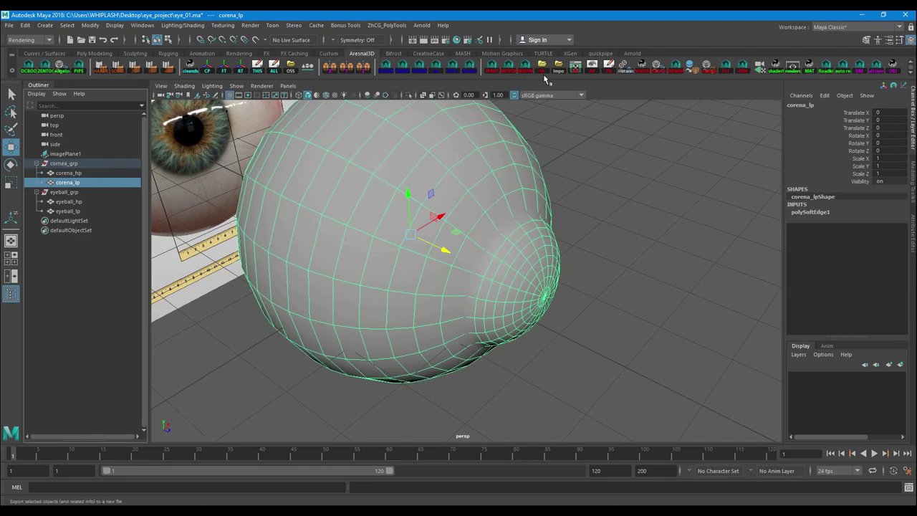
{"action": "left_click", "coordinate": [542, 68]}
{"action": "type", "text": "cornea_lp"}
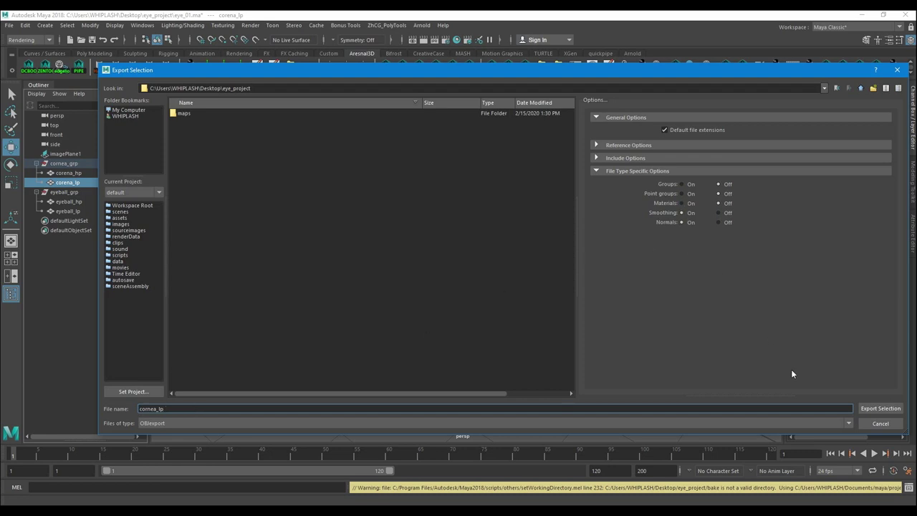
{"action": "left_click", "coordinate": [882, 409]}
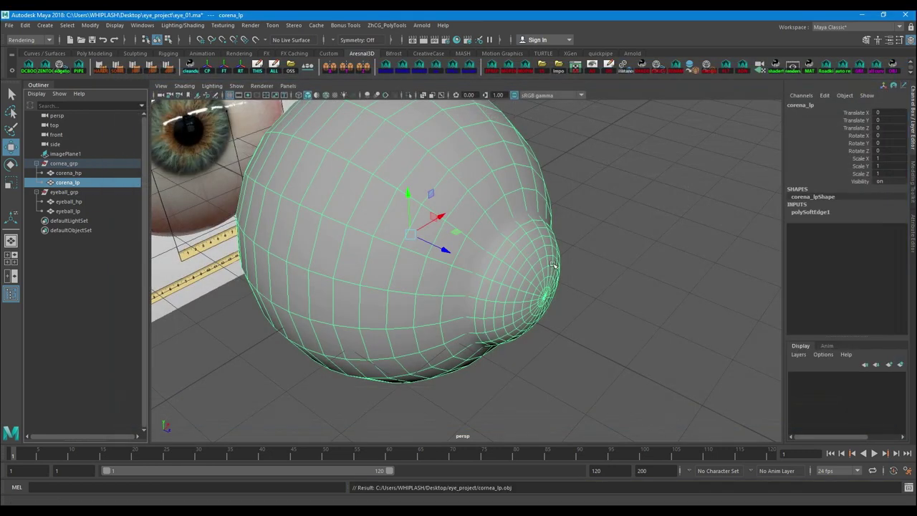
Step: Isolate the eyeball_lp mesh and export it as an OBJ file named eyeball_lp in the eye_project folder
{"action": "left_click", "coordinate": [83, 212]}
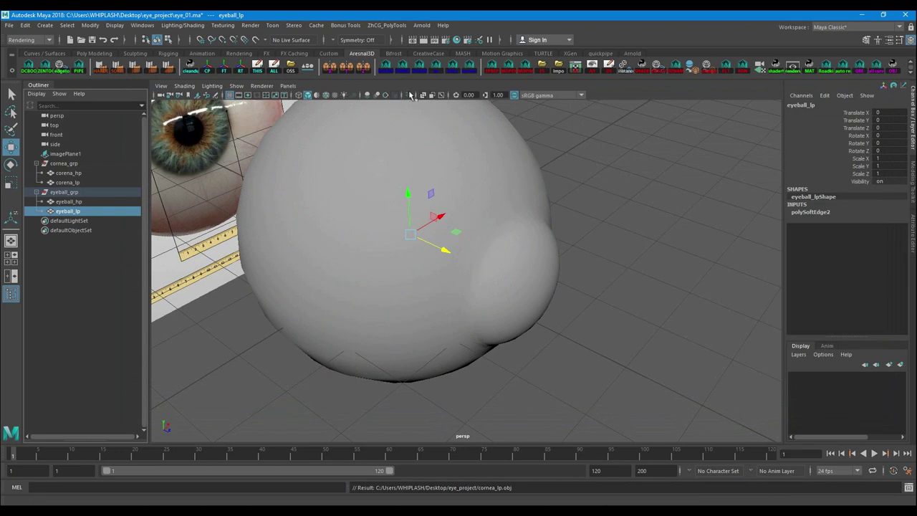
{"action": "left_click", "coordinate": [410, 95]}
{"action": "left_click", "coordinate": [409, 95]}
{"action": "left_click", "coordinate": [409, 95]}
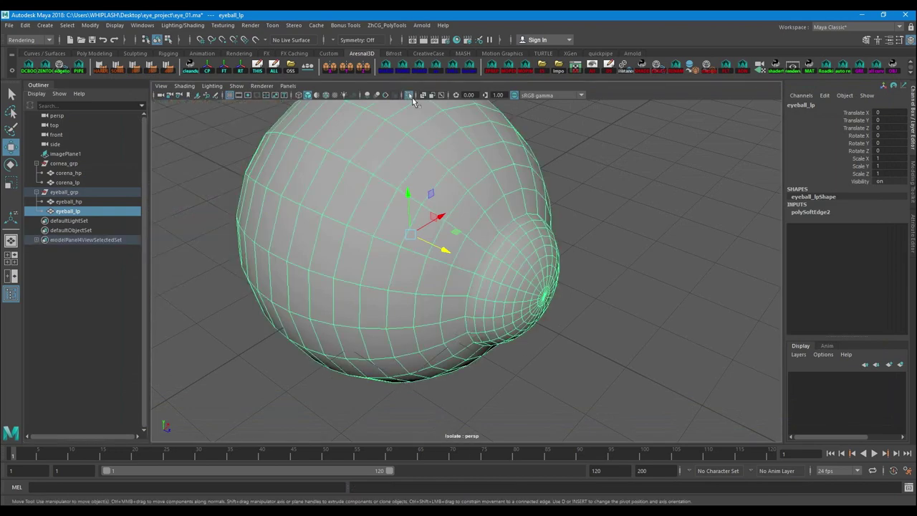
{"action": "left_click", "coordinate": [541, 71]}
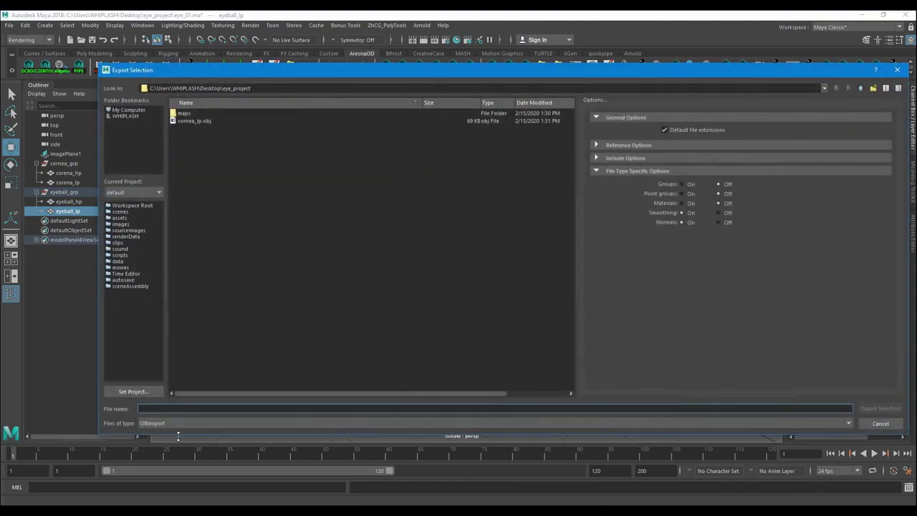
{"action": "type", "text": "ey"}
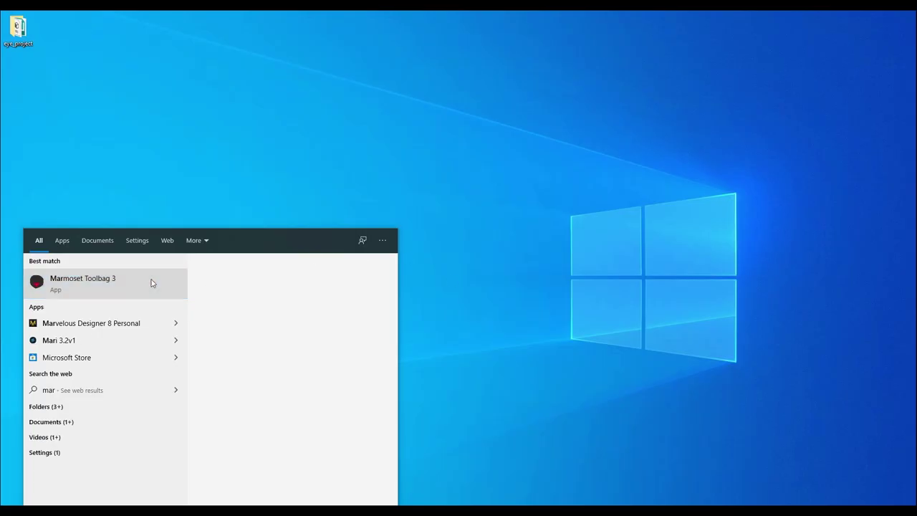
Step: Launch Marmoset Toolbag 3 and set the scene unit to Centimeters
{"action": "left_click", "coordinate": [150, 282]}
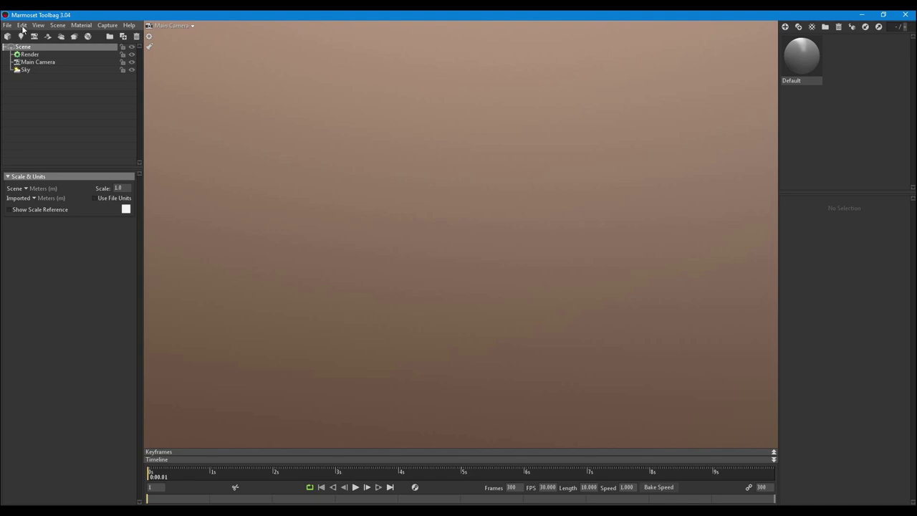
{"action": "left_click", "coordinate": [12, 27]}
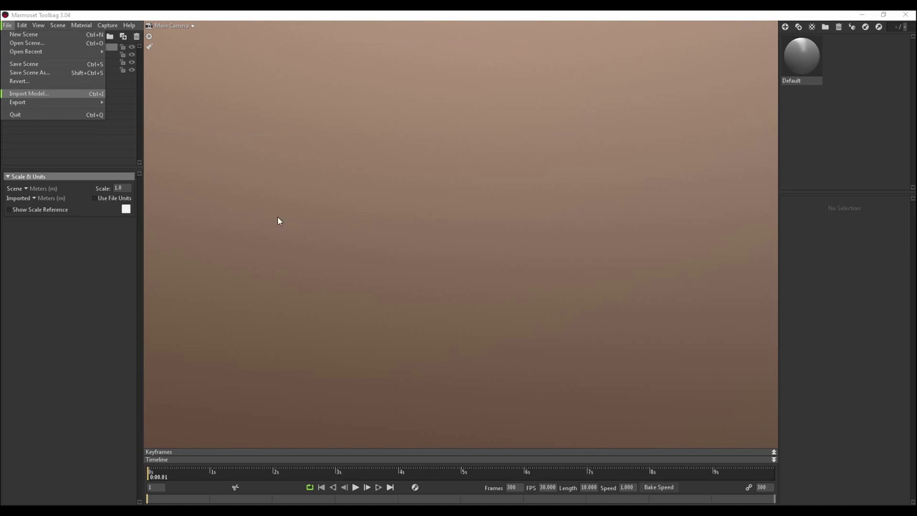
{"action": "key", "text": "Escape"}
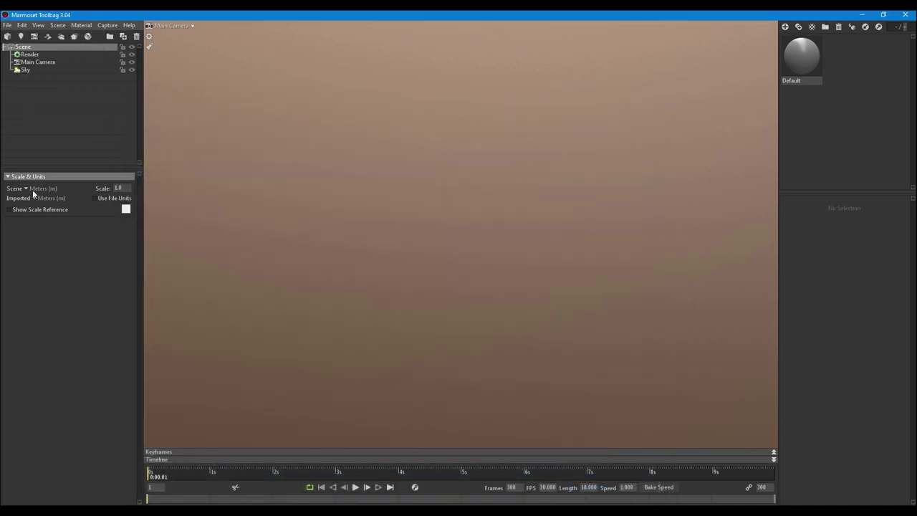
{"action": "left_click", "coordinate": [26, 188]}
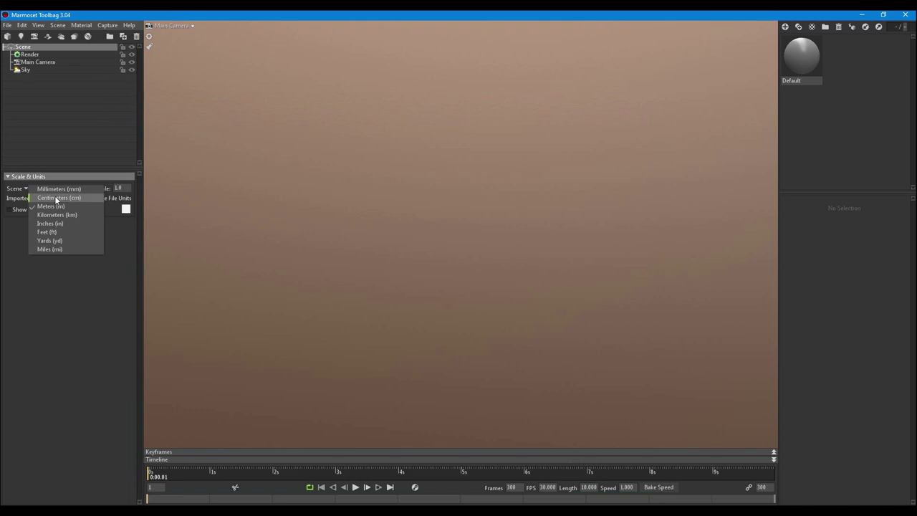
{"action": "left_click", "coordinate": [55, 197]}
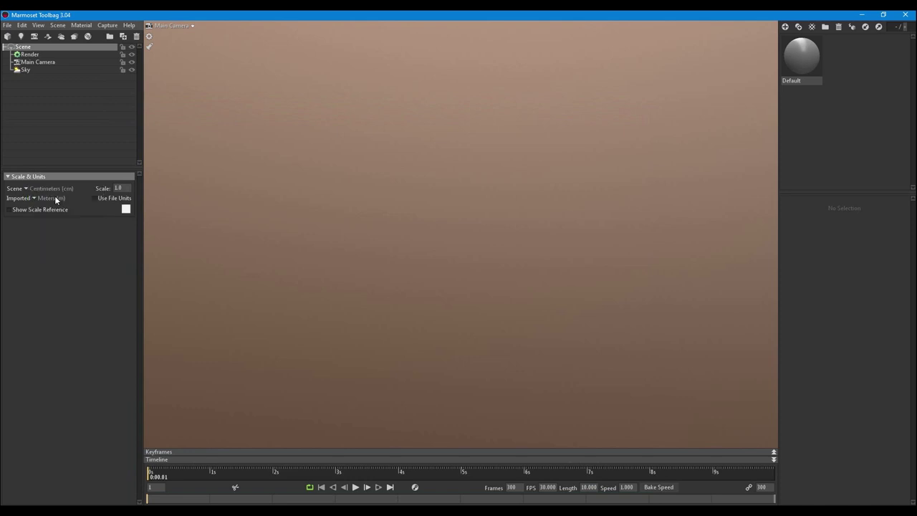
Step: Import the models cornea_lp.obj and eyeball_lp.obj from the eye_project folder on the desktop
{"action": "left_click", "coordinate": [7, 25]}
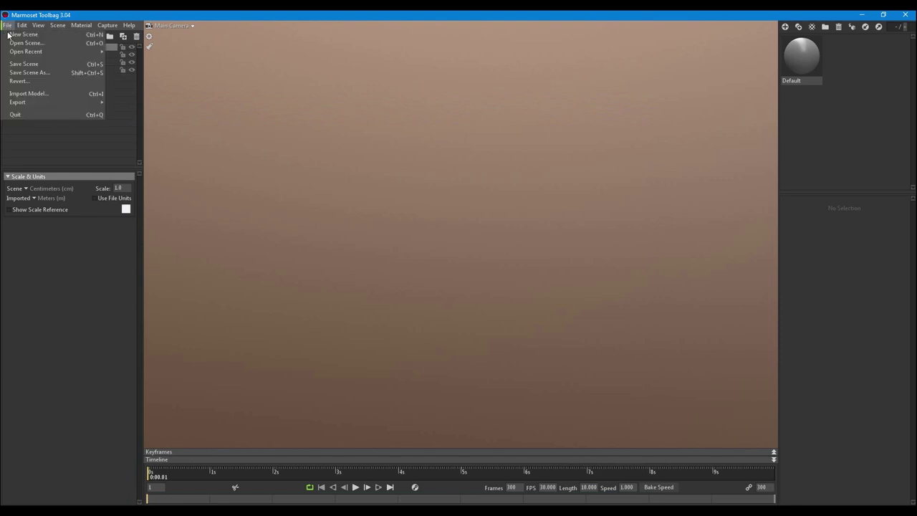
{"action": "left_click", "coordinate": [24, 94]}
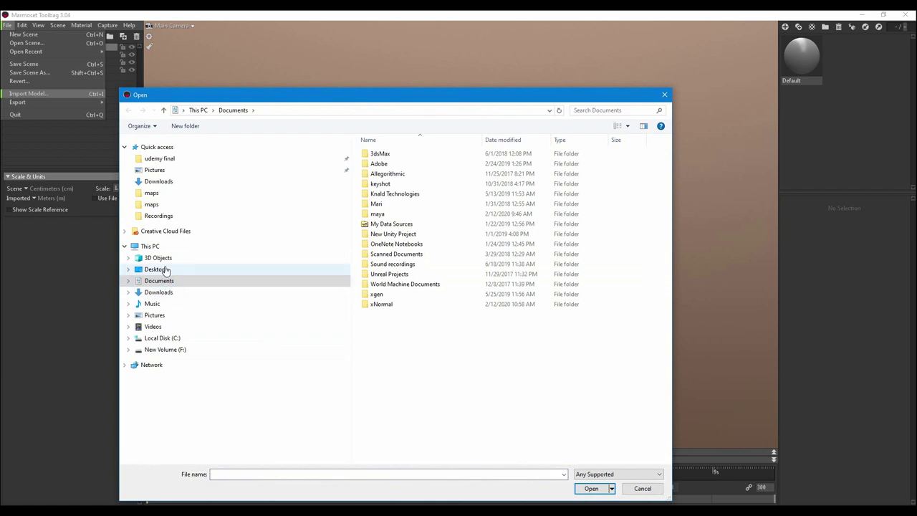
{"action": "left_click", "coordinate": [159, 269]}
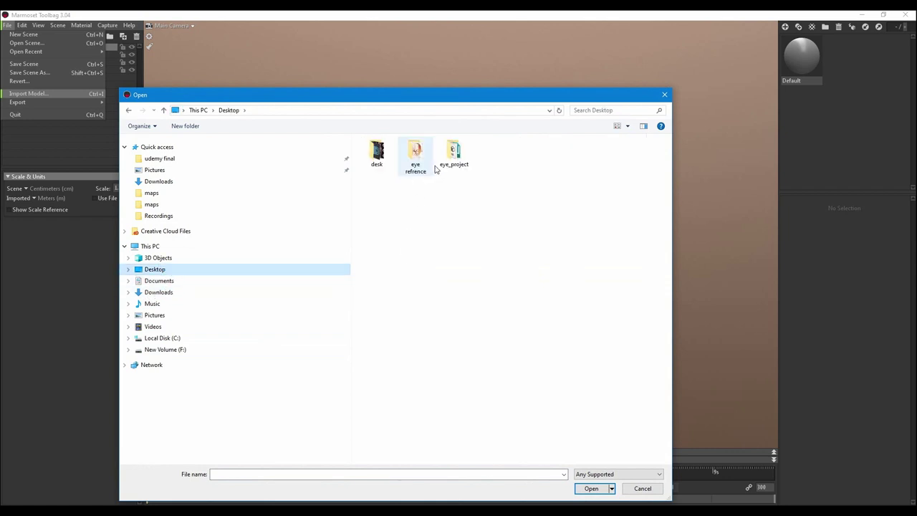
{"action": "double_click", "coordinate": [451, 152]}
{"action": "double_click", "coordinate": [437, 168]}
{"action": "left_click", "coordinate": [7, 25]}
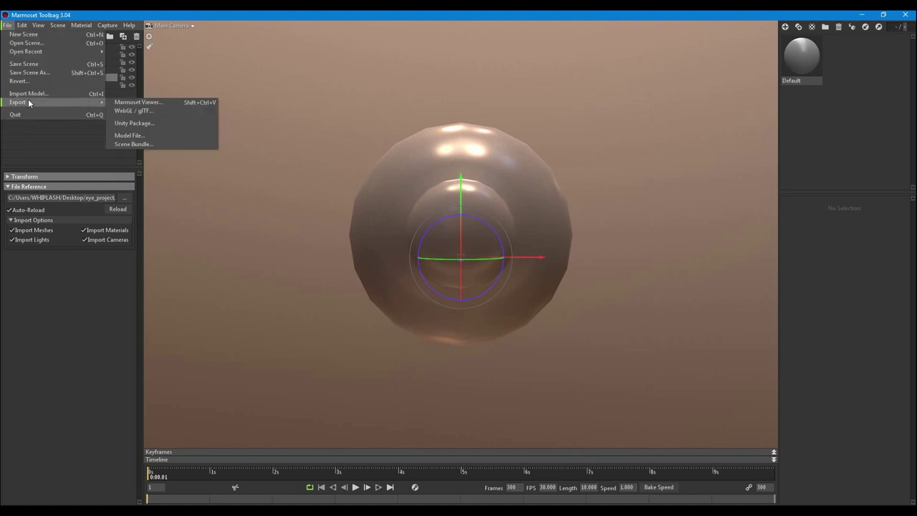
{"action": "left_click", "coordinate": [30, 94]}
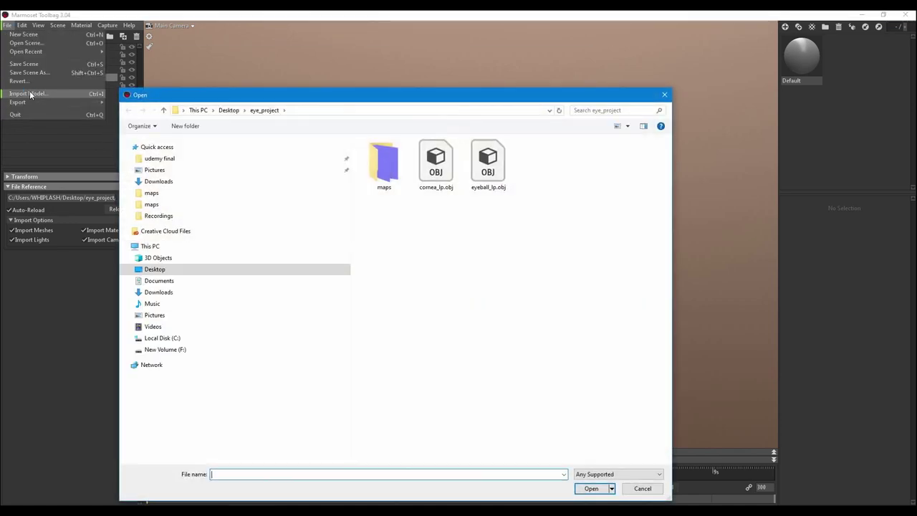
{"action": "double_click", "coordinate": [501, 180]}
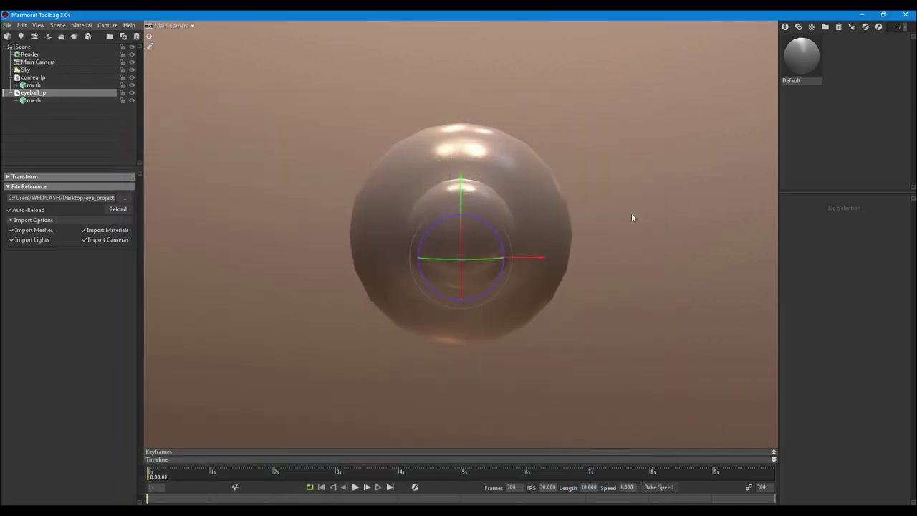
Step: Create a material, assign it to the cornea_lp mesh and name it cornea
{"action": "left_click_drag", "start_coordinate": [629, 211], "coordinate": [660, 259]}
{"action": "scroll", "coordinate": [629, 265], "scroll_direction": "up", "scroll_amount": 4}
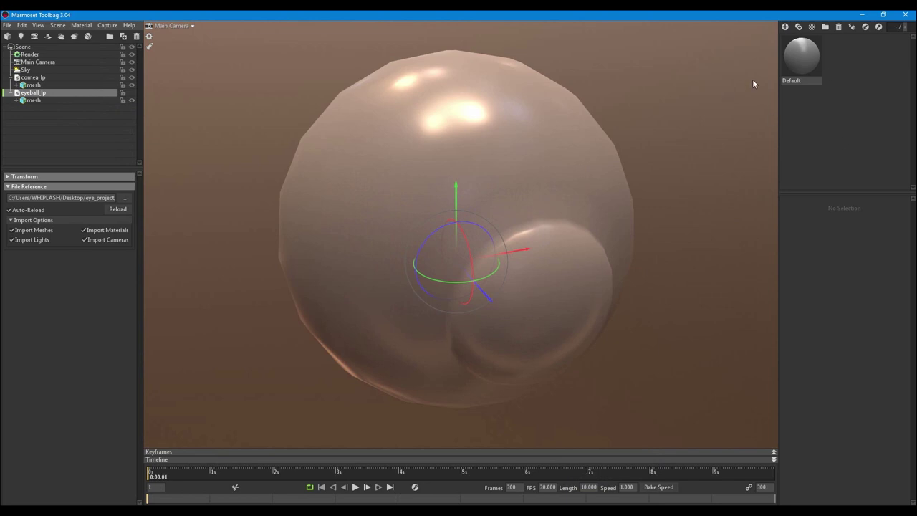
{"action": "left_click", "coordinate": [786, 27]}
{"action": "mouse_move", "coordinate": [848, 70]}
{"action": "left_mouse_down"}
{"action": "mouse_move", "coordinate": [41, 110]}
{"action": "mouse_move", "coordinate": [59, 80]}
{"action": "left_mouse_up"}
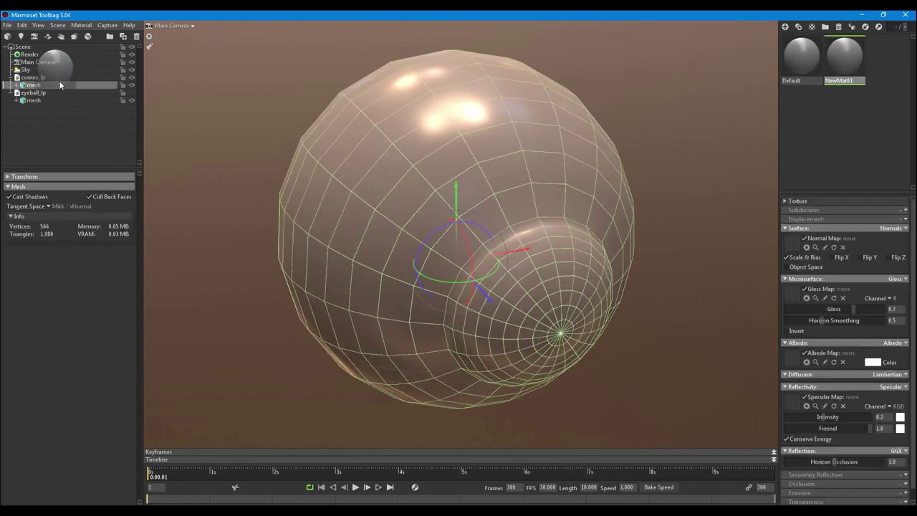
{"action": "double_click", "coordinate": [853, 81]}
{"action": "type", "text": "cornea"}
{"action": "key", "text": "Return"}
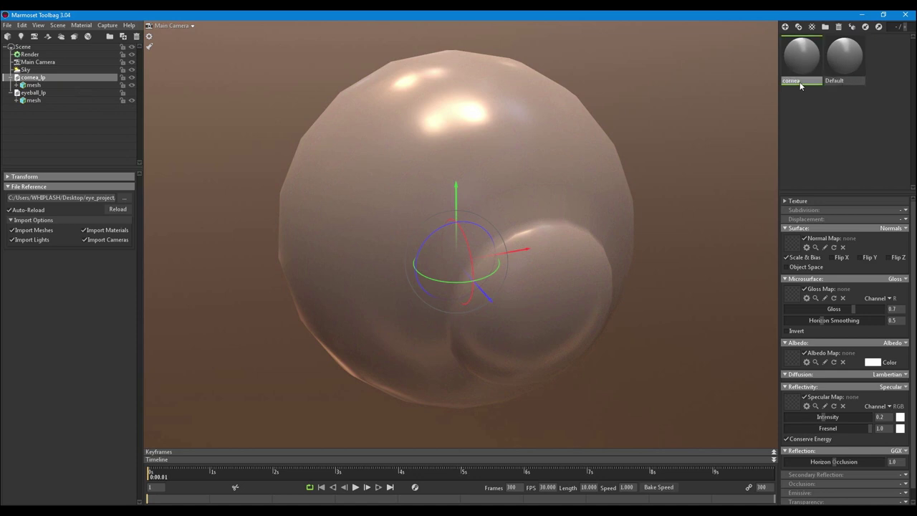
Step: Create a material named eyeball assigned to the eyeball_lp mesh, and delete the Default material
{"action": "left_click", "coordinate": [786, 27]}
{"action": "left_click_drag", "start_coordinate": [868, 84], "coordinate": [39, 101]}
{"action": "left_click", "coordinate": [47, 93]}
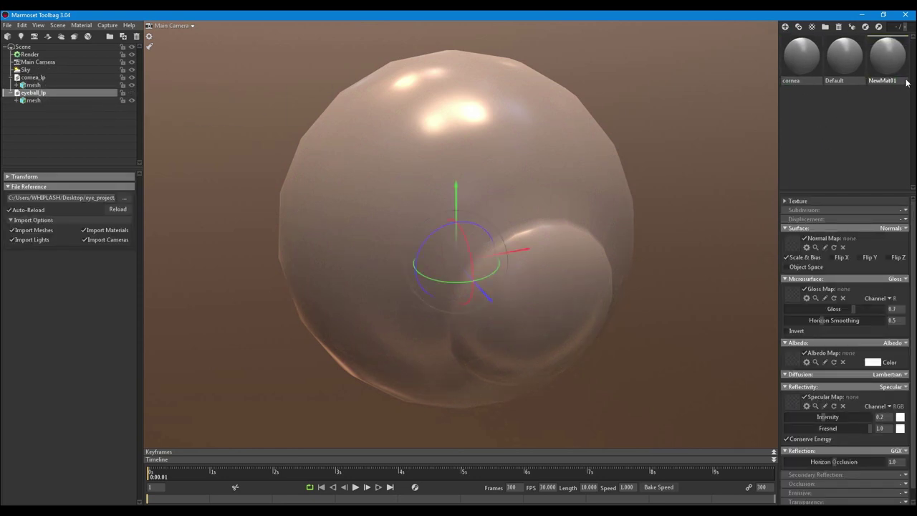
{"action": "left_click", "coordinate": [888, 77]}
{"action": "type", "text": "eyeb"}
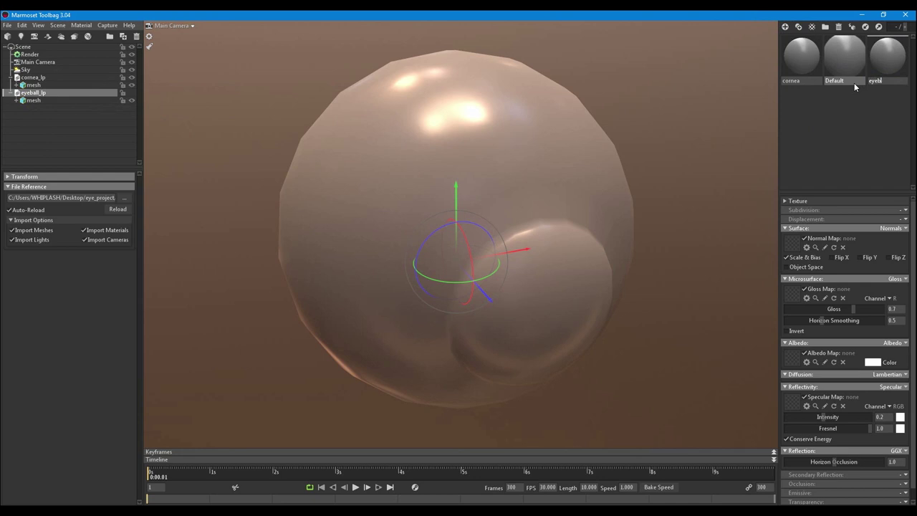
{"action": "type", "text": "all"}
{"action": "key", "text": "Return"}
{"action": "left_click", "coordinate": [855, 80]}
{"action": "key", "text": "Delete"}
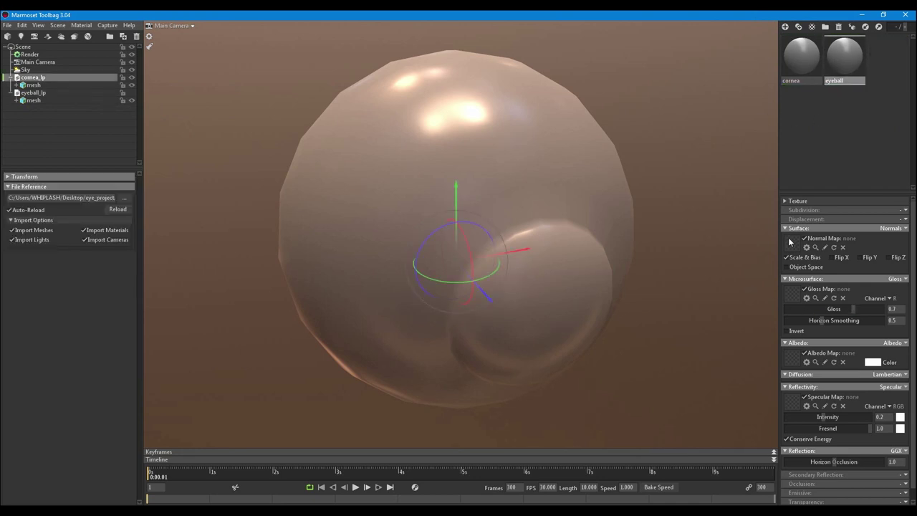
Step: Load cornea_maya_normal_normals.jpg from the maps folder as the cornea material's normal map
{"action": "left_click", "coordinate": [801, 62]}
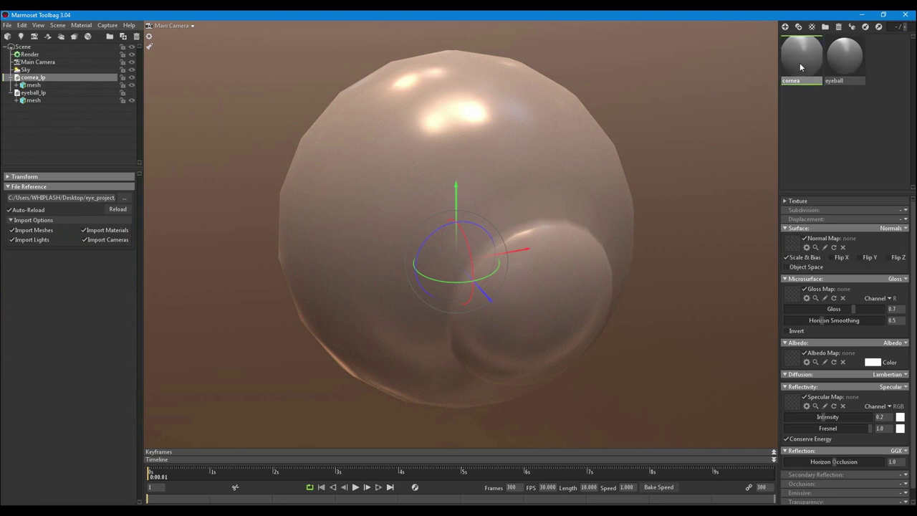
{"action": "left_click", "coordinate": [792, 242]}
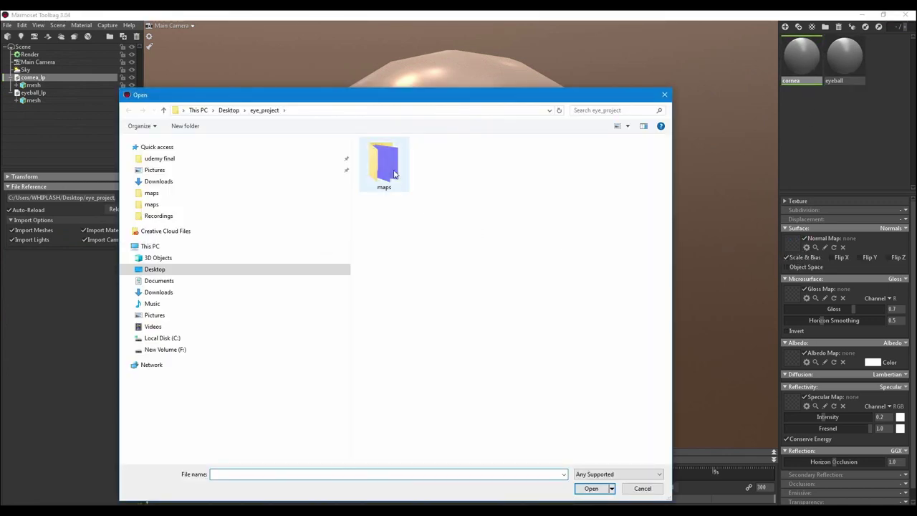
{"action": "double_click", "coordinate": [393, 174]}
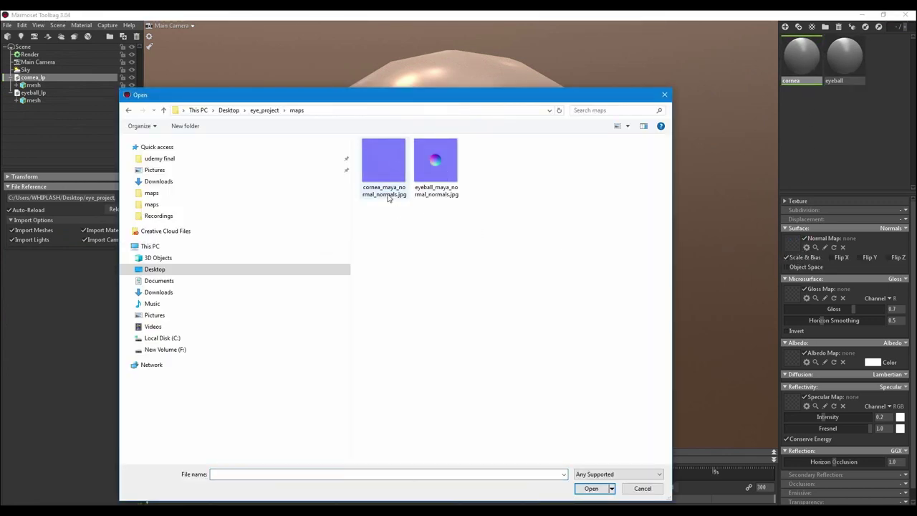
{"action": "left_click", "coordinate": [387, 198]}
{"action": "double_click", "coordinate": [388, 198]}
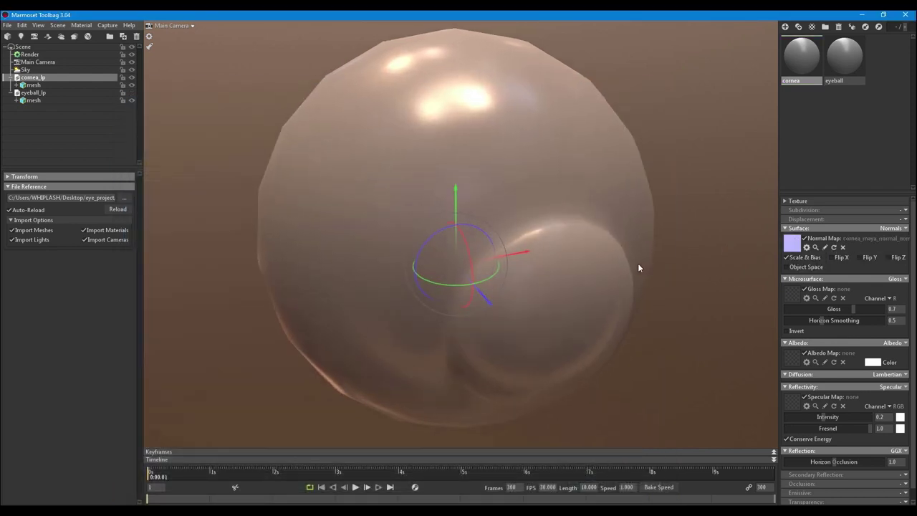
Step: Set the cornea material's transparency mode to Add
{"action": "scroll", "coordinate": [638, 263], "scroll_direction": "up", "scroll_amount": 2}
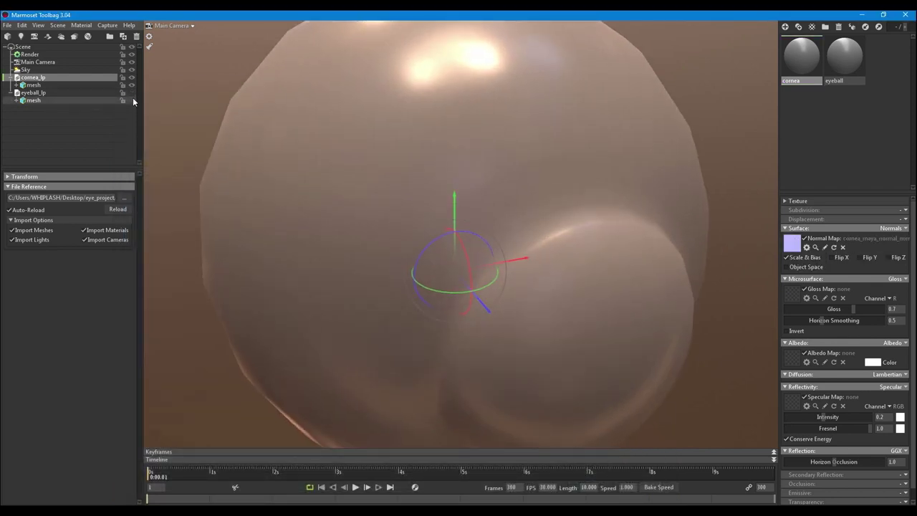
{"action": "scroll", "coordinate": [508, 191], "scroll_direction": "down", "scroll_amount": 1}
{"action": "scroll", "coordinate": [699, 289], "scroll_direction": "up", "scroll_amount": 1}
{"action": "scroll", "coordinate": [721, 299], "scroll_direction": "down", "scroll_amount": 2}
{"action": "scroll", "coordinate": [695, 307], "scroll_direction": "down", "scroll_amount": 3}
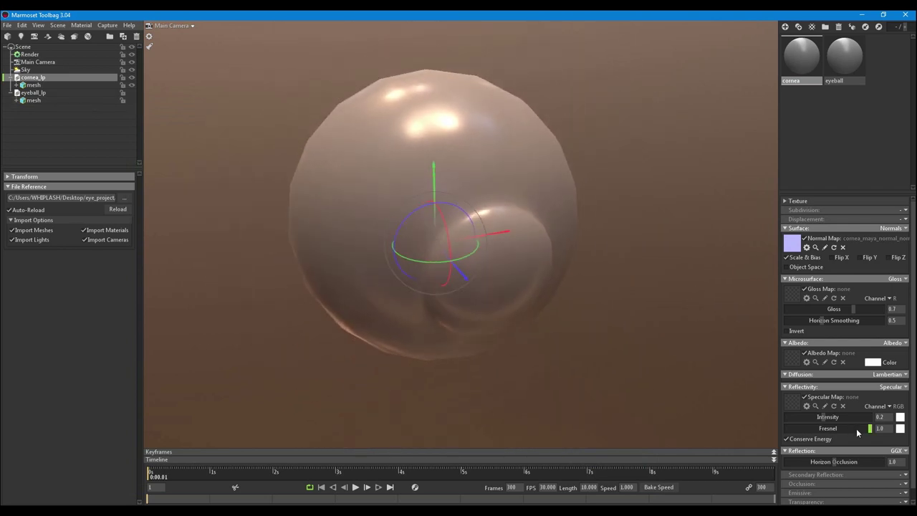
{"action": "scroll", "coordinate": [860, 428], "scroll_direction": "down", "scroll_amount": 1}
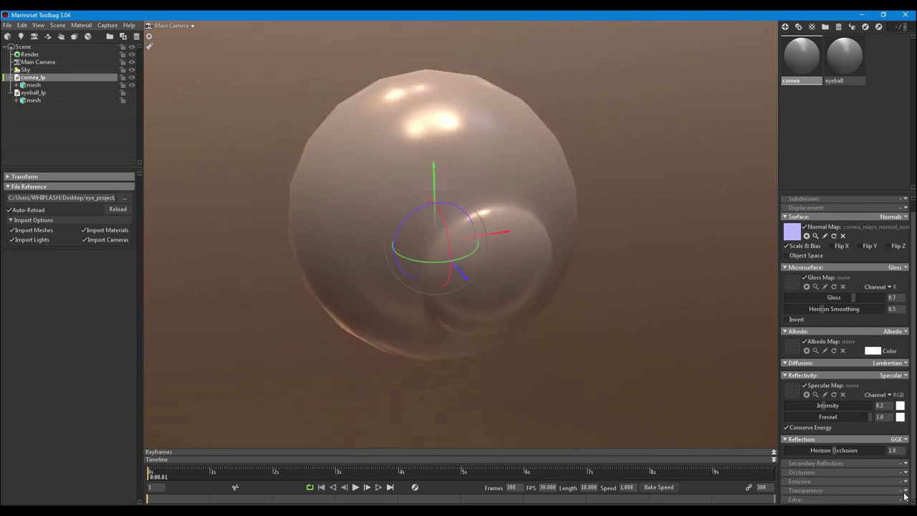
{"action": "left_click", "coordinate": [898, 439]}
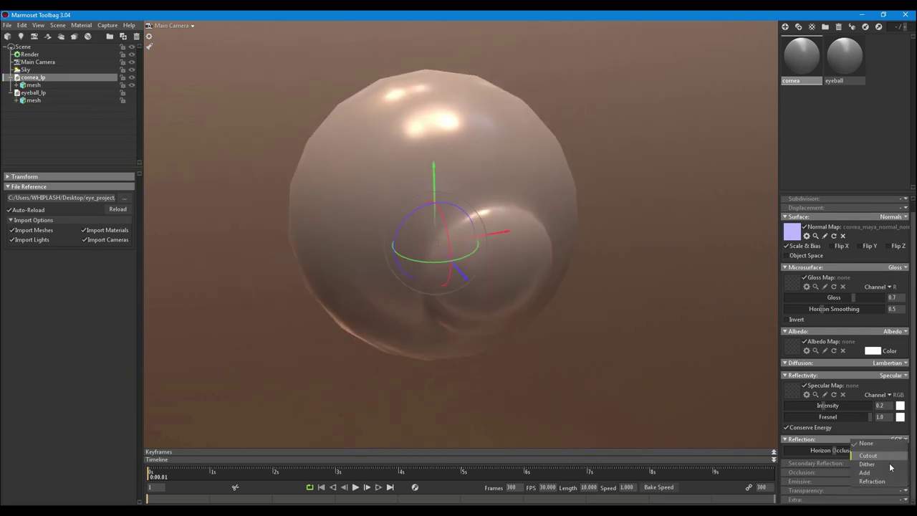
{"action": "left_click", "coordinate": [888, 474]}
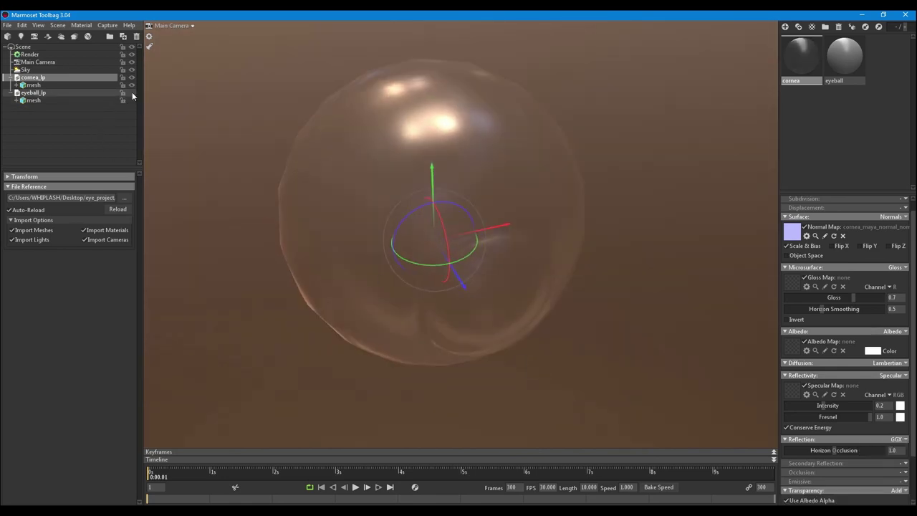
Step: Show eyeball_lp and load eyeball_maya_normal_normals.jpg as the eyeball material's normal map, then inspect the shaded eye from several angles
{"action": "left_click", "coordinate": [132, 93]}
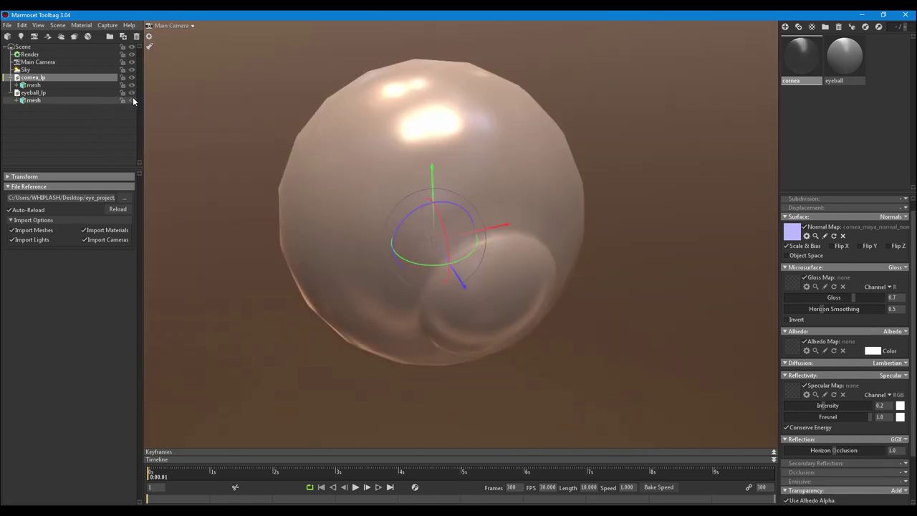
{"action": "left_click", "coordinate": [66, 94]}
{"action": "left_click", "coordinate": [839, 66]}
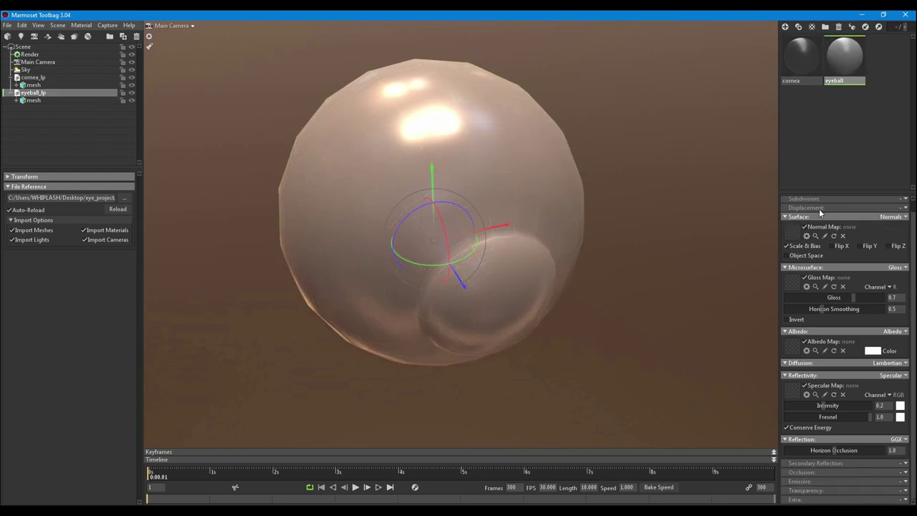
{"action": "left_click", "coordinate": [794, 230]}
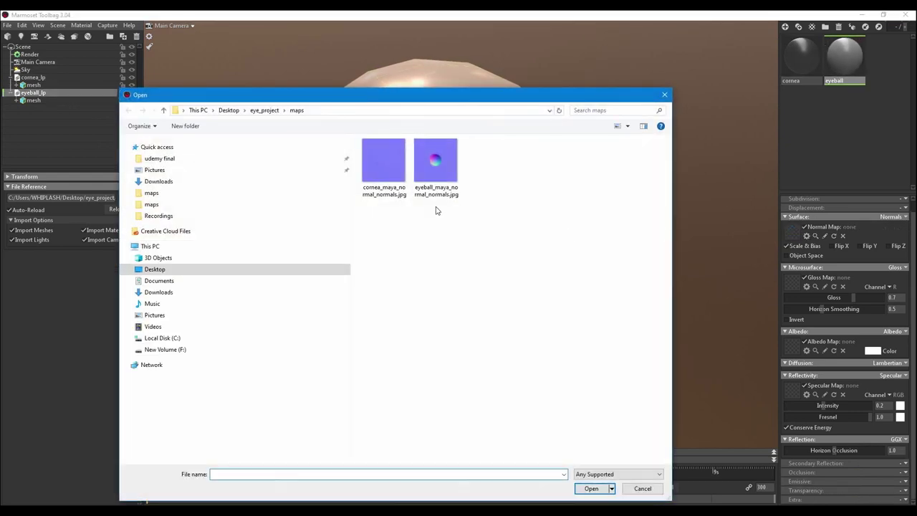
{"action": "double_click", "coordinate": [436, 161]}
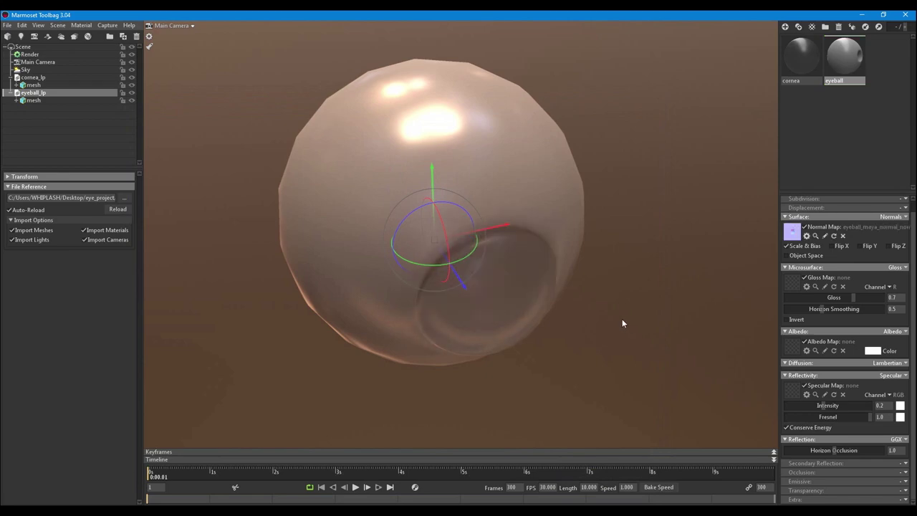
{"action": "mouse_move", "coordinate": [622, 319]}
{"action": "left_mouse_down"}
{"action": "mouse_move", "coordinate": [476, 308]}
{"action": "mouse_move", "coordinate": [625, 307]}
{"action": "left_mouse_up"}
{"action": "left_click_drag", "start_coordinate": [586, 330], "coordinate": [593, 391]}
{"action": "left_click_drag", "start_coordinate": [622, 330], "coordinate": [625, 286]}
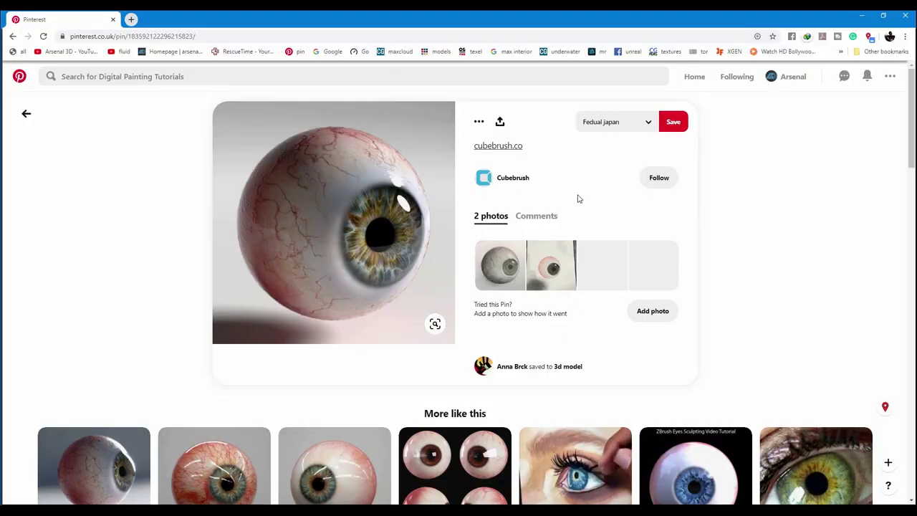
Step: Open the Eye refrences board from the Arsenal 3D Pinterest profile
{"action": "left_click", "coordinate": [786, 77]}
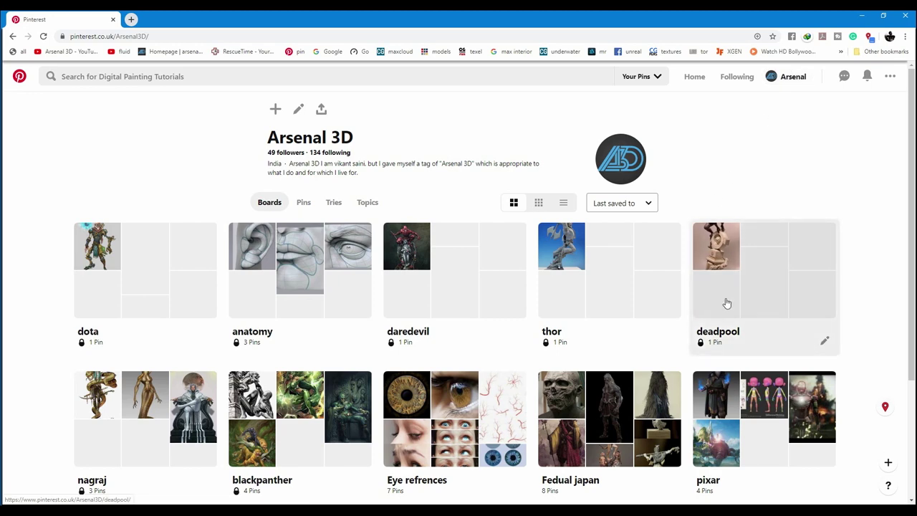
{"action": "scroll", "coordinate": [711, 354], "scroll_direction": "down", "scroll_amount": 2}
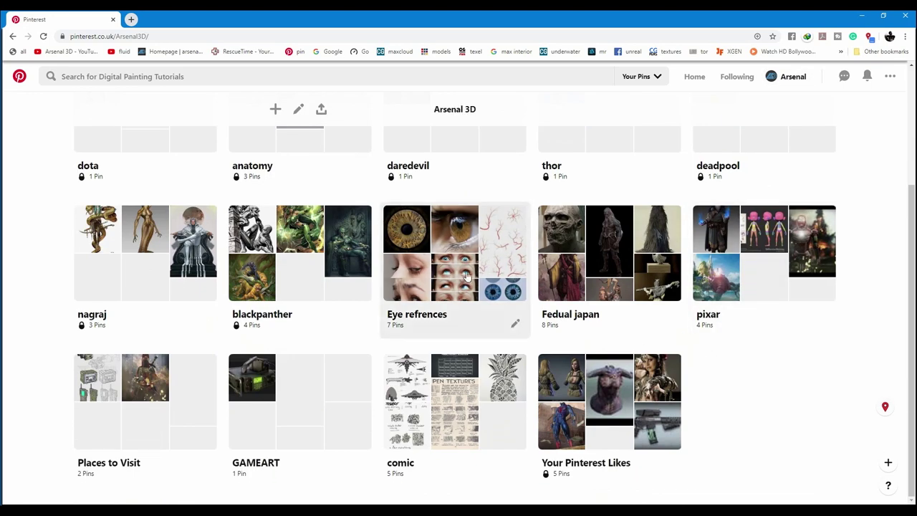
{"action": "left_click", "coordinate": [468, 295]}
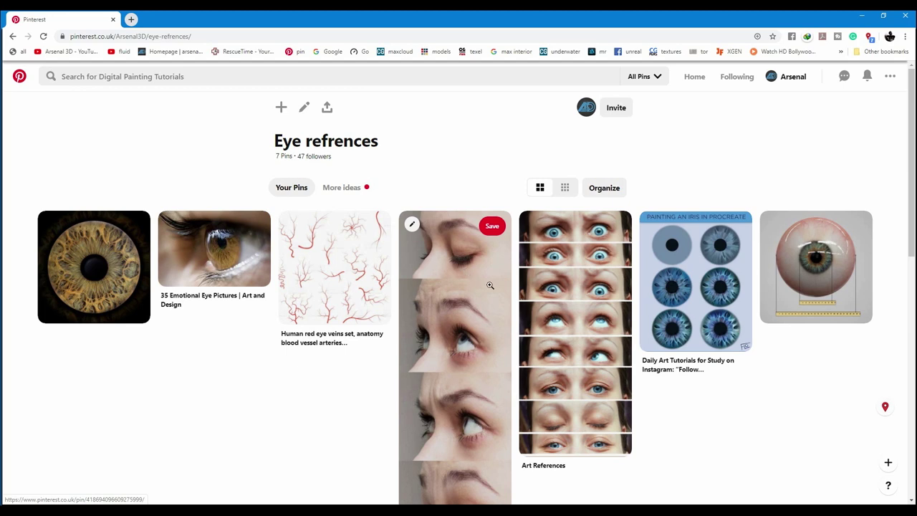
Step: Open the brown iris pin on the board and go to its Iris Project source page on kollektiv-lumen.de
{"action": "left_click", "coordinate": [93, 266]}
{"action": "left_click", "coordinate": [298, 216]}
{"action": "left_click", "coordinate": [81, 24]}
{"action": "left_click", "coordinate": [169, 16]}
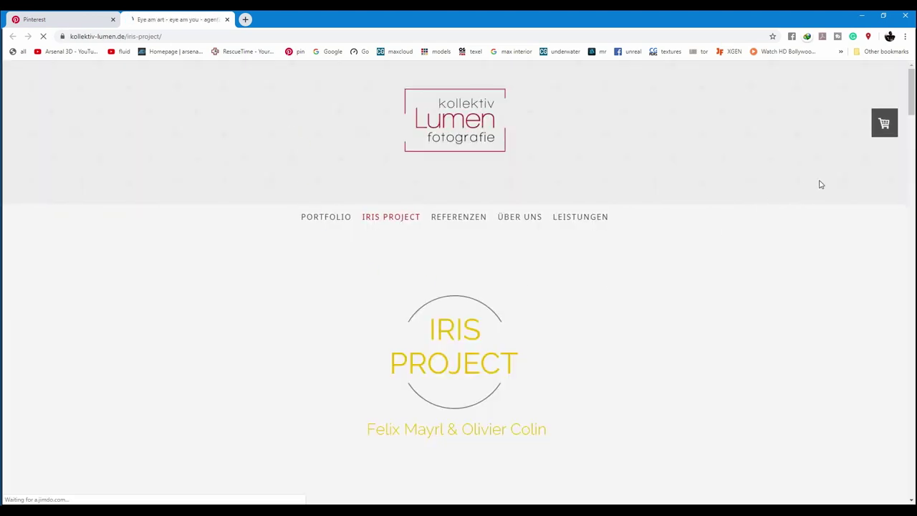
Step: Browse the iris photo gallery at full size up to the eighth image, the brown and blue-green iris
{"action": "left_click_drag", "start_coordinate": [907, 90], "coordinate": [902, 399]}
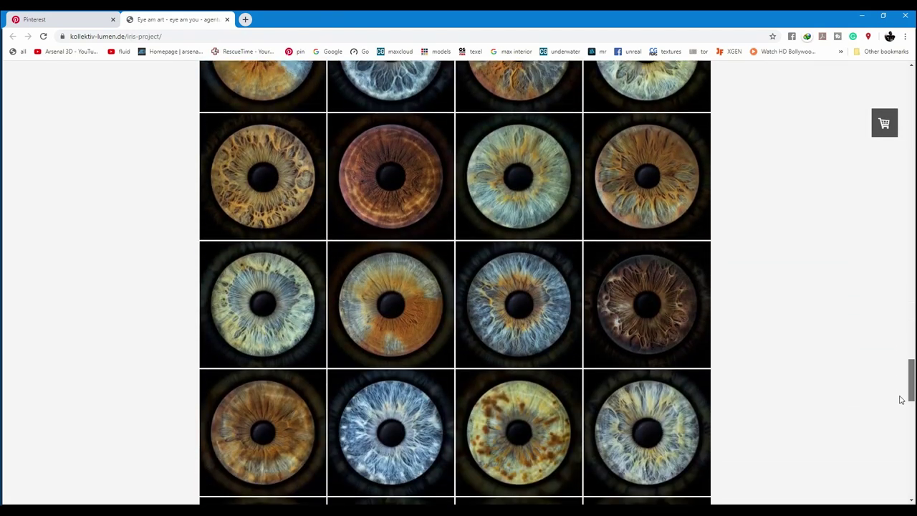
{"action": "left_click", "coordinate": [267, 106]}
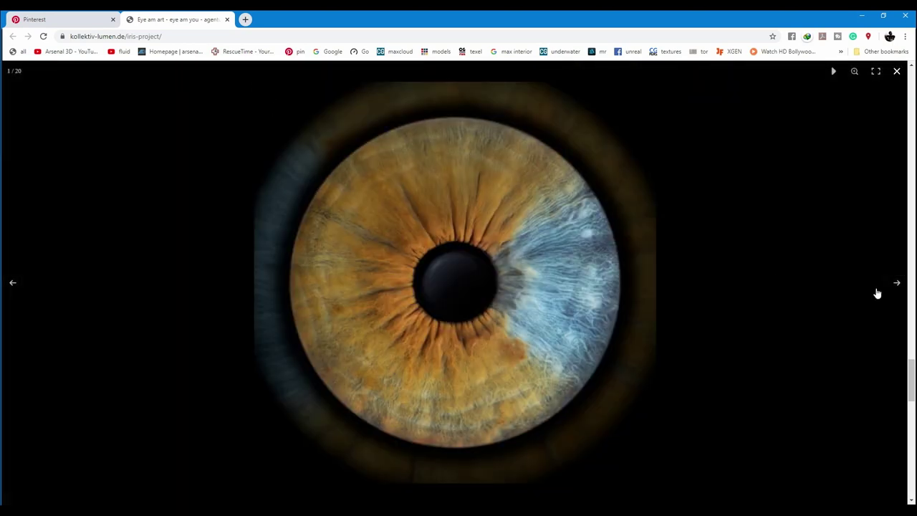
{"action": "left_click", "coordinate": [897, 285]}
{"action": "left_click", "coordinate": [896, 285]}
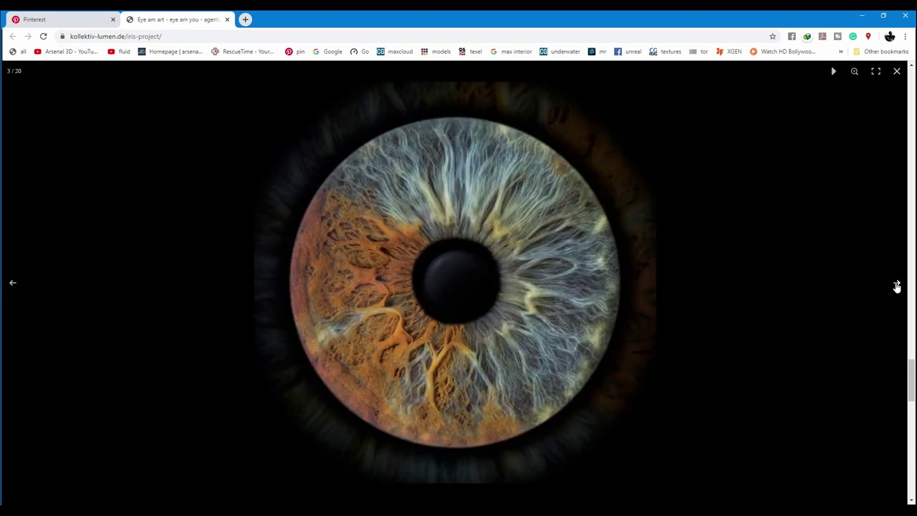
{"action": "left_click", "coordinate": [897, 286]}
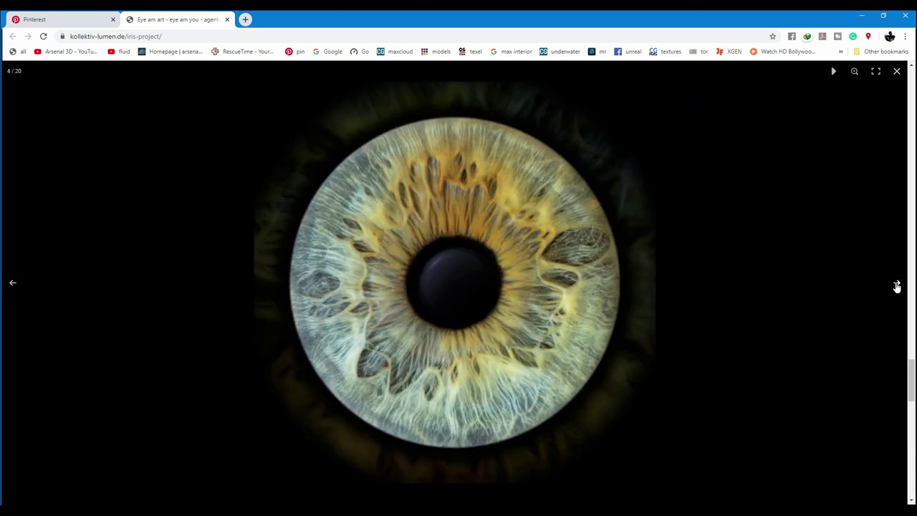
{"action": "left_click", "coordinate": [896, 286]}
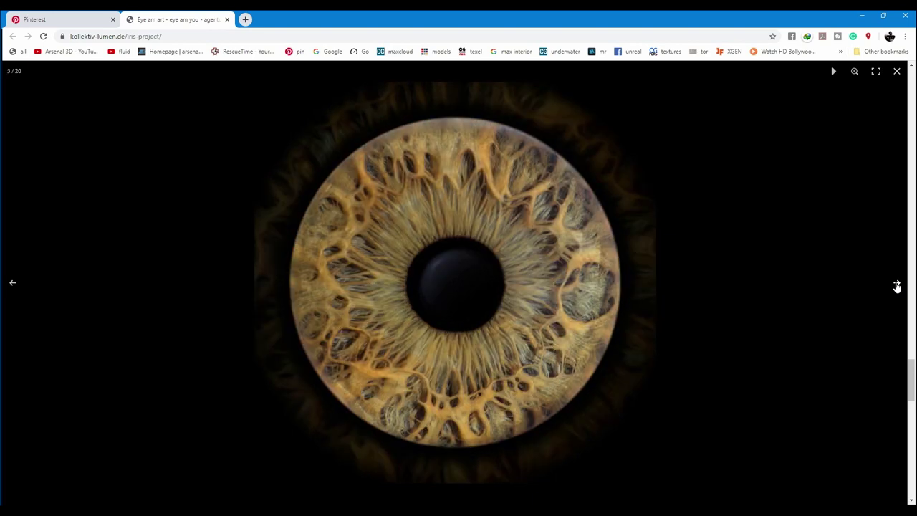
{"action": "left_click", "coordinate": [896, 286]}
{"action": "left_click", "coordinate": [897, 286]}
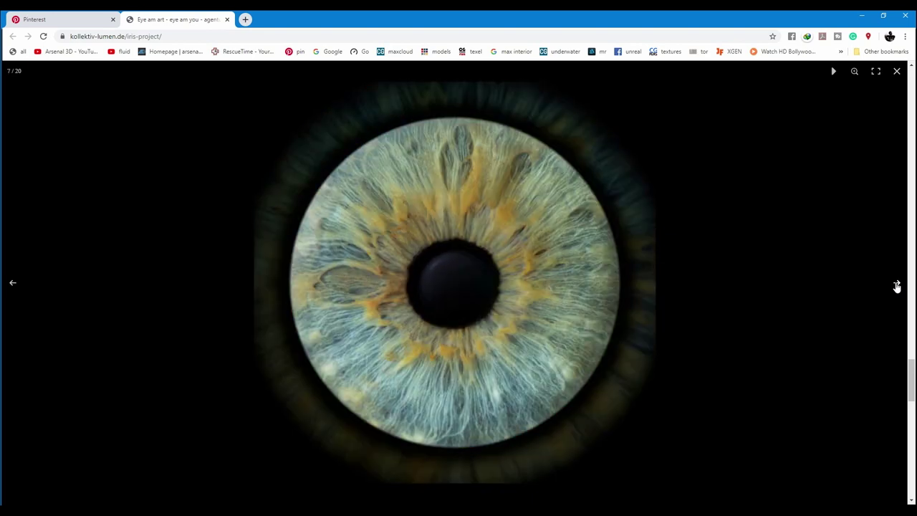
{"action": "left_click", "coordinate": [896, 286]}
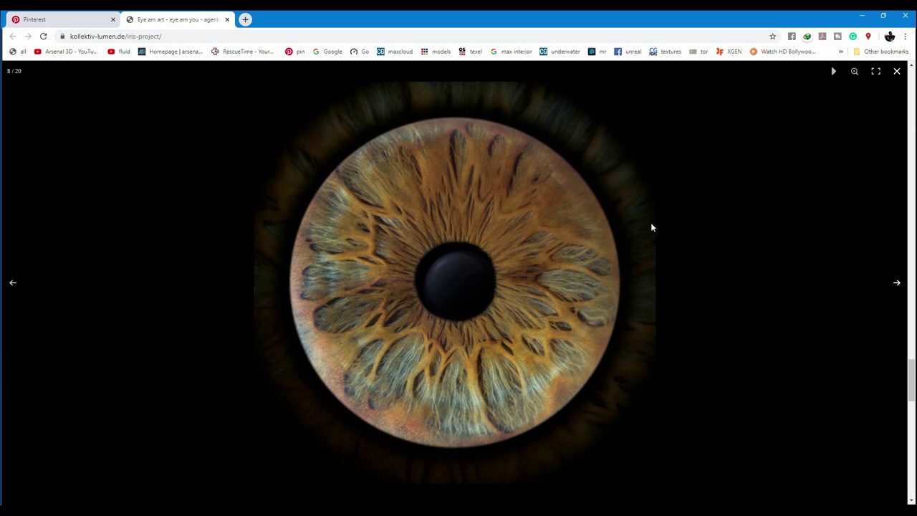
Step: Capture the full iris image with Snipping Tool, copy the snip to the clipboard and close the tool
{"action": "left_click", "coordinate": [100, 514]}
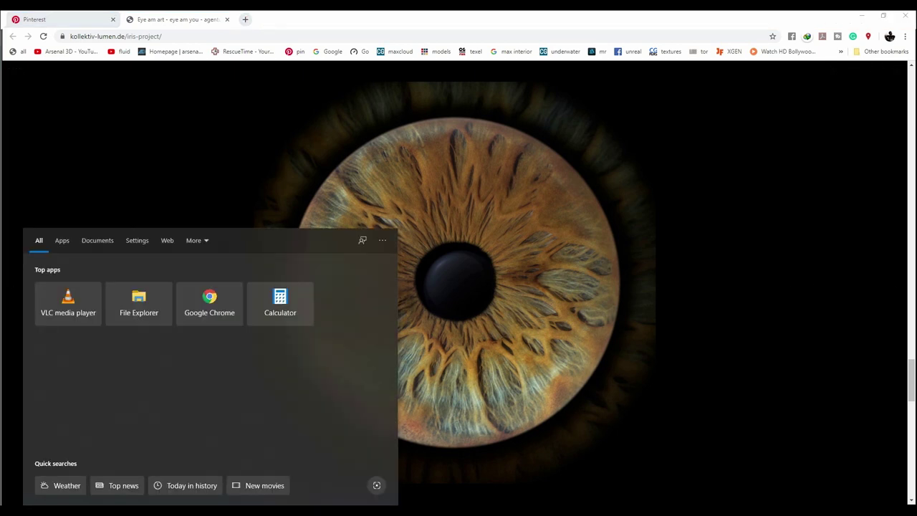
{"action": "type", "text": "sn"}
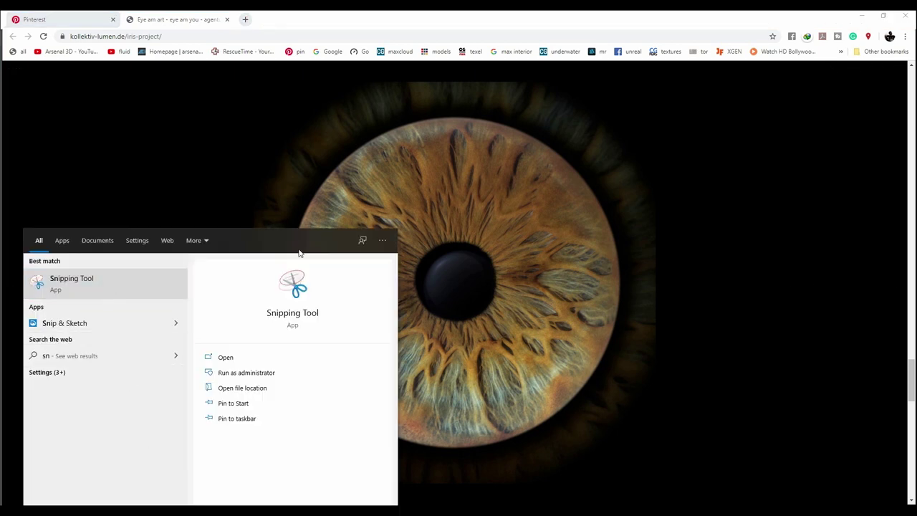
{"action": "key", "text": "Return"}
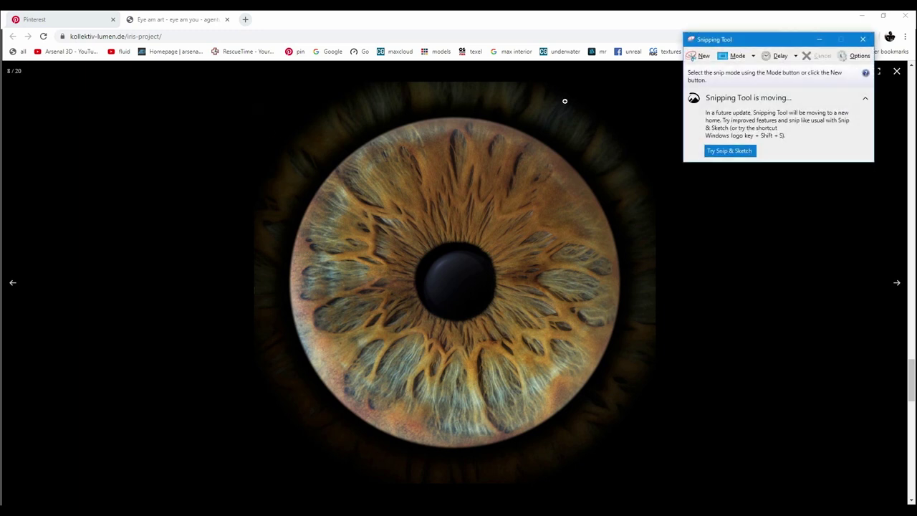
{"action": "left_click", "coordinate": [702, 57]}
{"action": "left_click_drag", "start_coordinate": [253, 70], "coordinate": [658, 492]}
{"action": "left_click", "coordinate": [217, 29]}
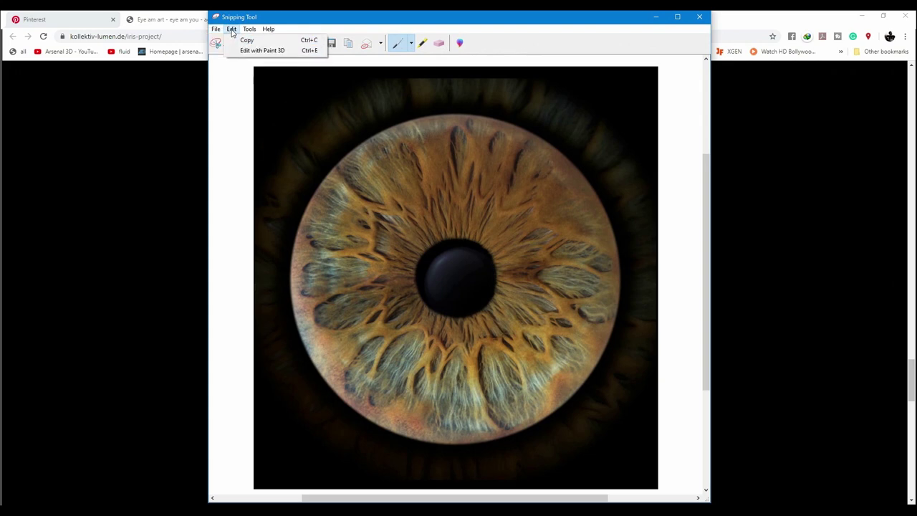
{"action": "left_click", "coordinate": [243, 39]}
{"action": "left_click", "coordinate": [685, 19]}
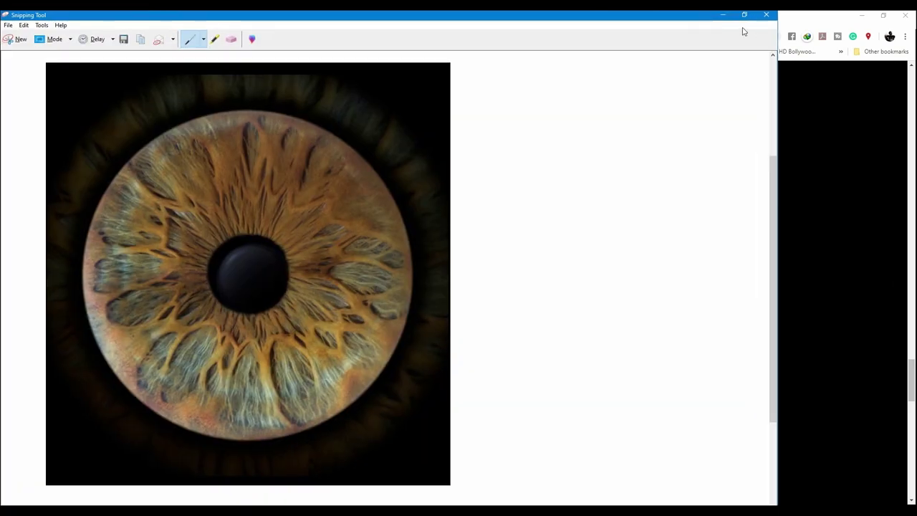
{"action": "left_click", "coordinate": [765, 15]}
Step: Switch to Photoshop and open eyeball_maya_normal_normals.jpg
{"action": "left_click", "coordinate": [428, 276]}
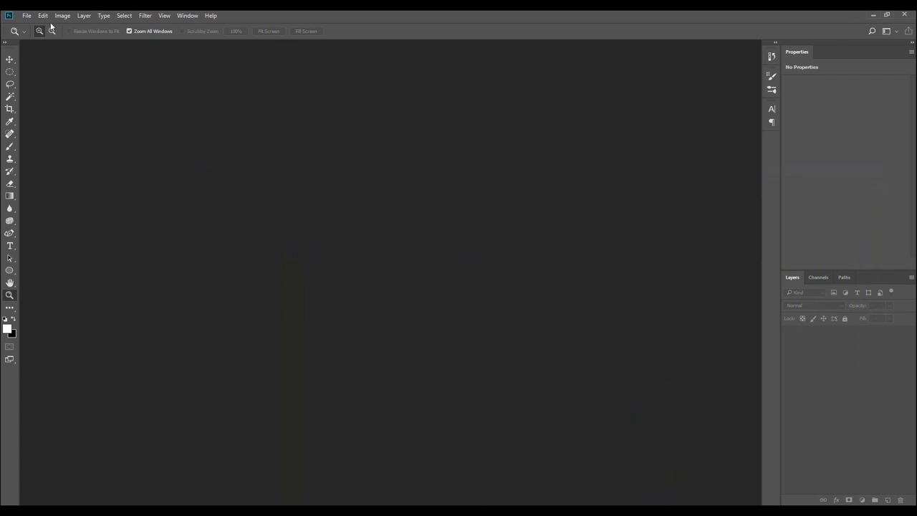
{"action": "left_click", "coordinate": [26, 16]}
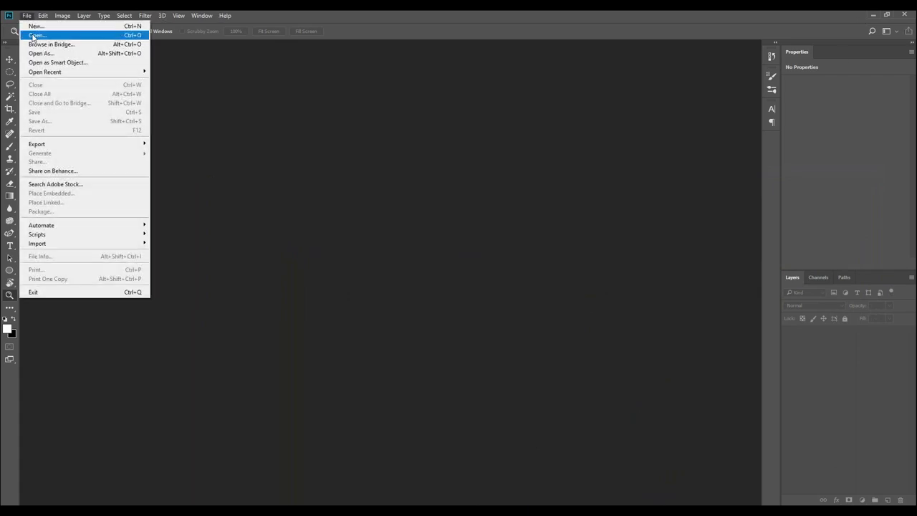
{"action": "left_click", "coordinate": [33, 36]}
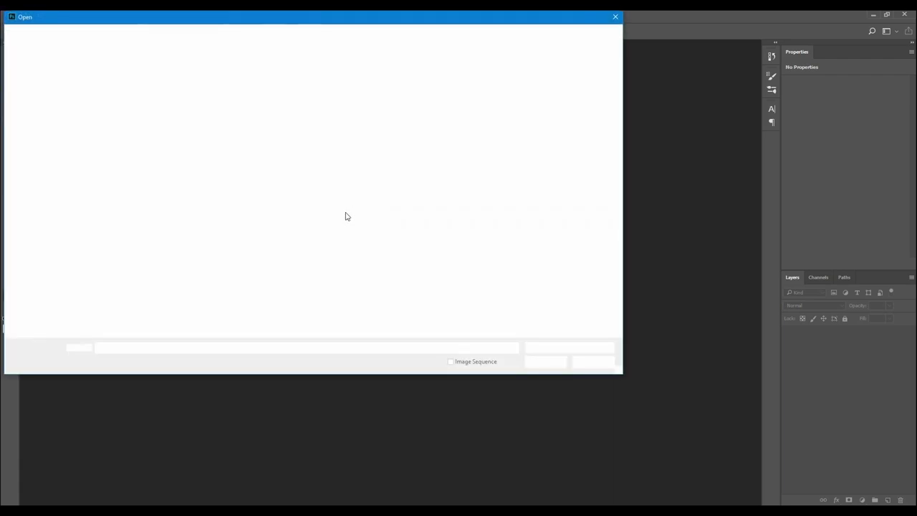
{"action": "double_click", "coordinate": [313, 103]}
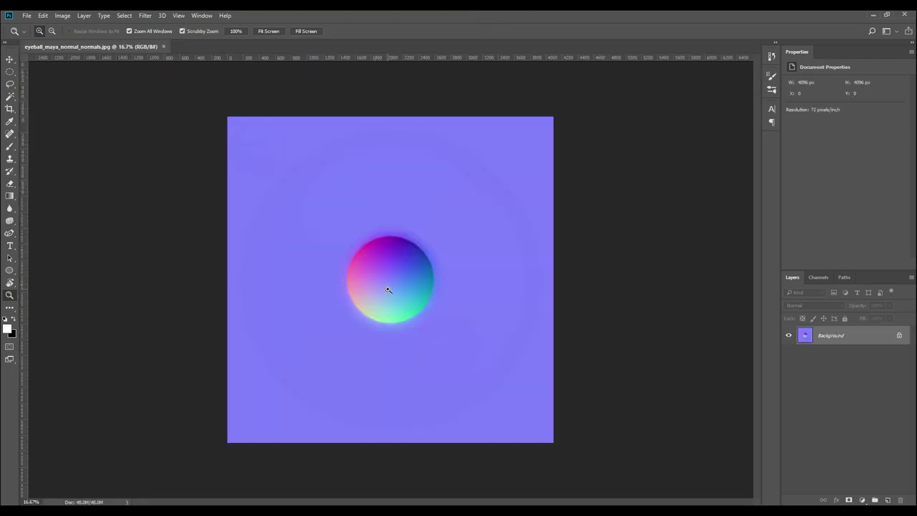
Step: Paste the iris snip as a new layer and scale it from its centre to 1192 px wide to cover the coloured disc
{"action": "key", "text": "ctrl+v"}
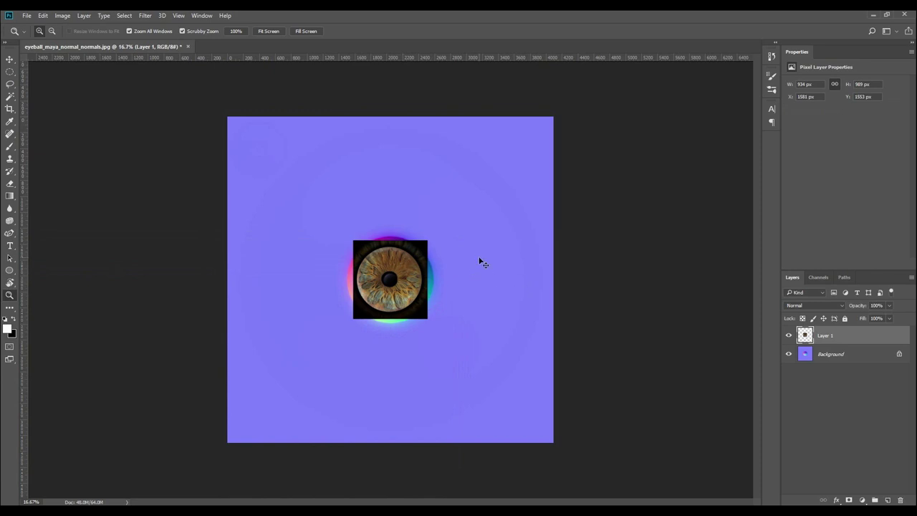
{"action": "key", "text": "ctrl+t"}
{"action": "mouse_move", "coordinate": [428, 241]}
{"action": "left_mouse_down", "text": "alt"}
{"action": "mouse_move", "coordinate": [492, 180]}
{"action": "mouse_move", "coordinate": [418, 238]}
{"action": "mouse_move", "coordinate": [438, 230]}
{"action": "left_mouse_up", "text": "alt"}
{"action": "key", "text": "Return"}
Step: Mask the black surround off the iris layer with a Magic Wand selection and inverted layer mask, and brush out the thin line below the iris
{"action": "left_click_drag", "start_coordinate": [391, 267], "coordinate": [460, 205]}
{"action": "key", "text": "w"}
{"action": "left_click", "coordinate": [581, 134]}
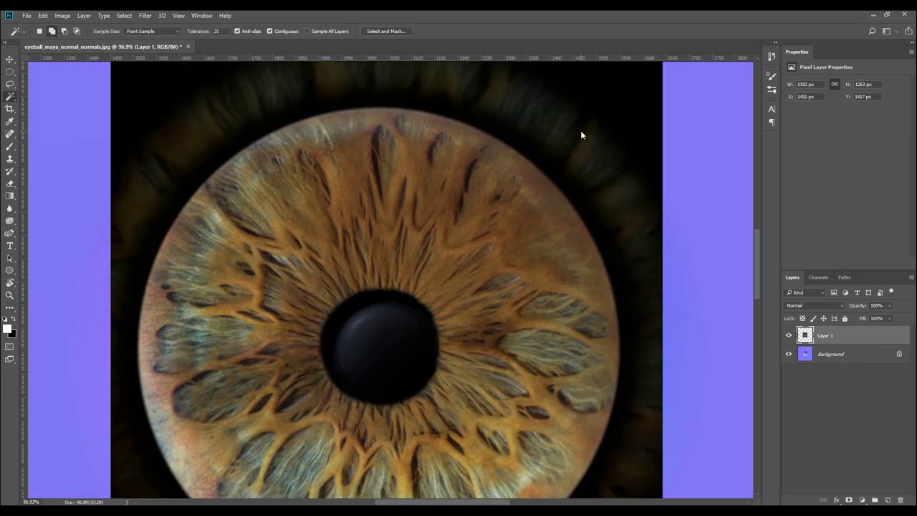
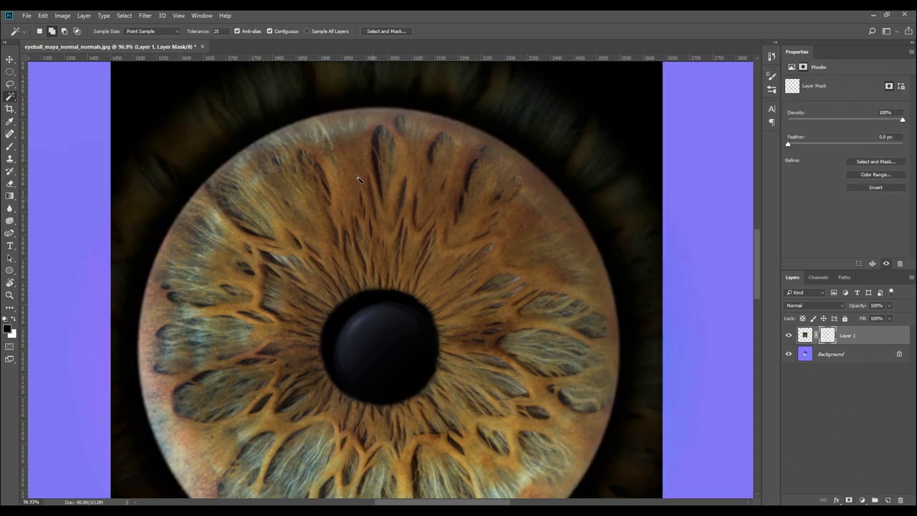
{"action": "left_click", "coordinate": [850, 500]}
{"action": "key", "text": "z"}
{"action": "key", "text": "ctrl+0"}
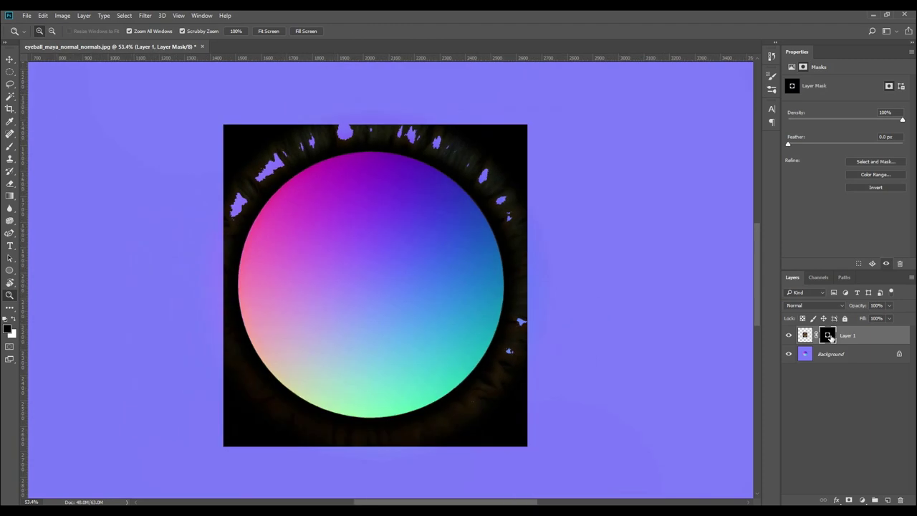
{"action": "key", "text": "ctrl+i"}
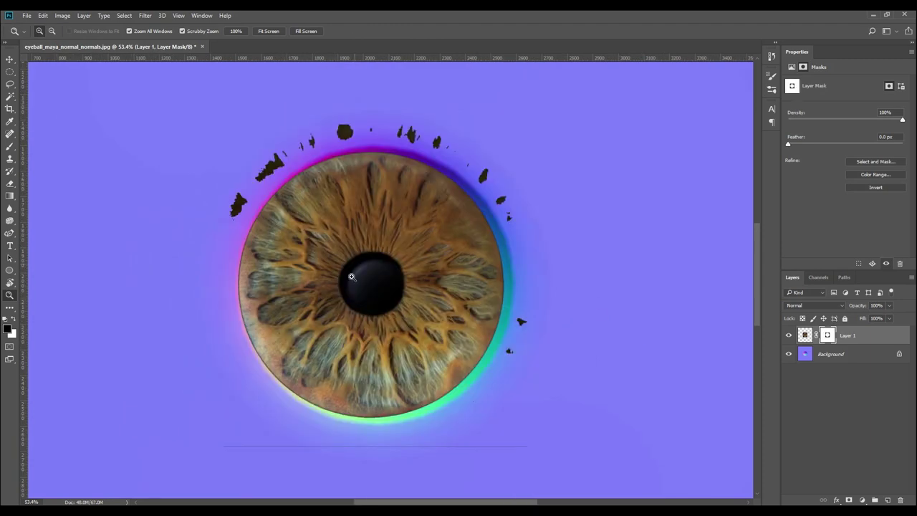
{"action": "scroll", "coordinate": [371, 439], "scroll_direction": "down", "scroll_amount": 3}
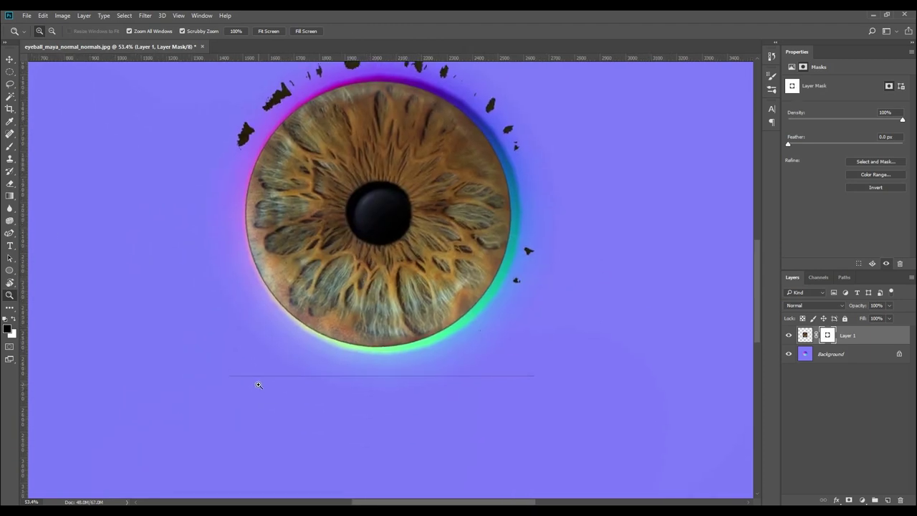
{"action": "key", "text": "b"}
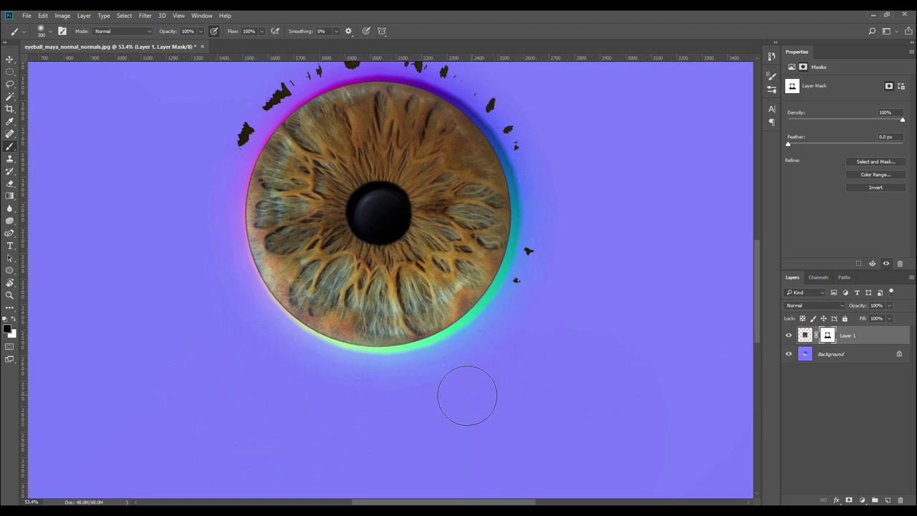
Step: Hide the Background layer, add a new layer filled with white, and place it beneath the iris layer
{"action": "left_click", "coordinate": [790, 355]}
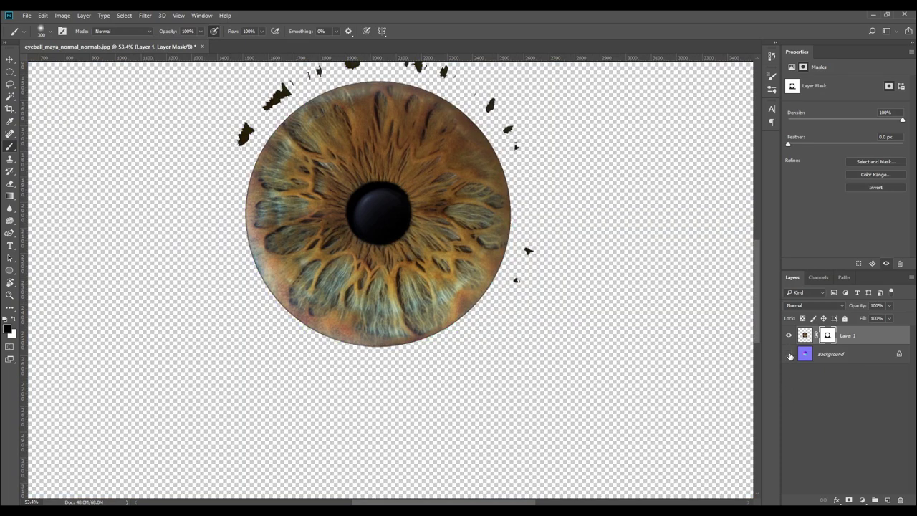
{"action": "left_click", "coordinate": [888, 499]}
{"action": "key", "text": "x"}
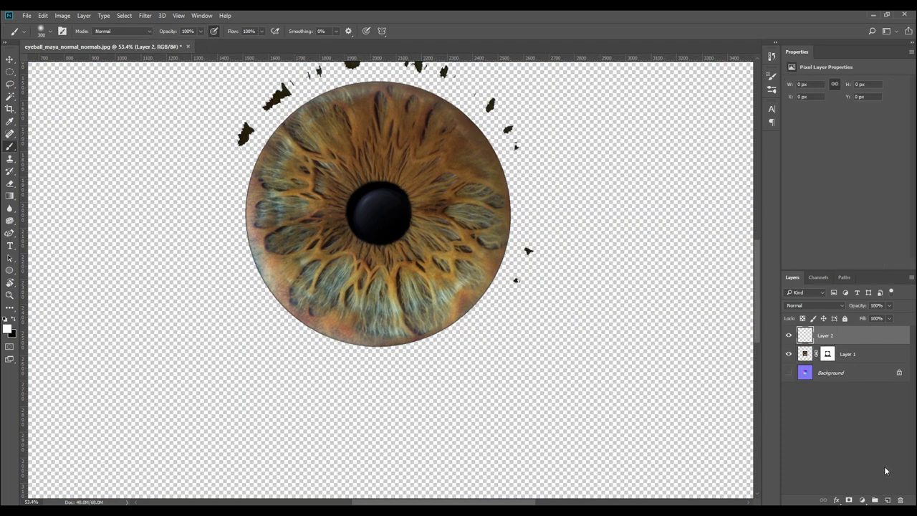
{"action": "key", "text": "ctrl+BackSpace"}
{"action": "key", "text": "x"}
{"action": "key", "text": "ctrl+BackSpace"}
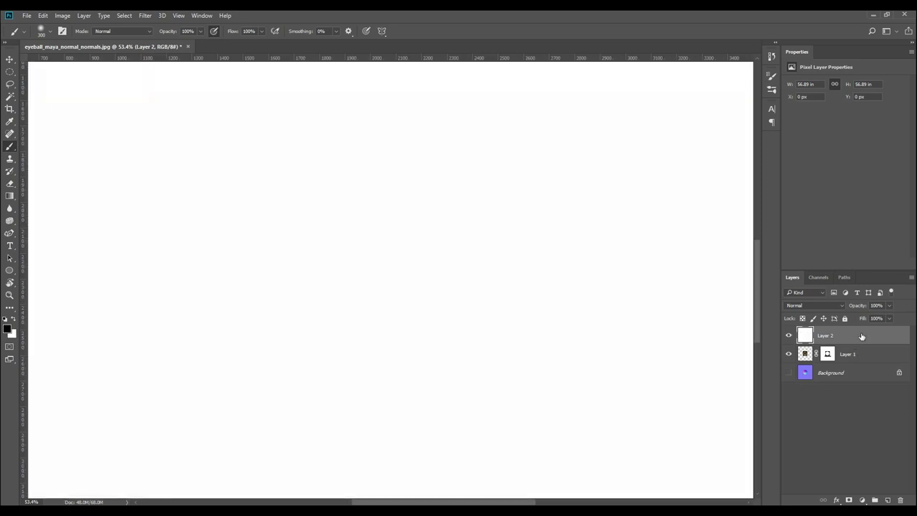
{"action": "left_click_drag", "start_coordinate": [862, 337], "coordinate": [870, 367]}
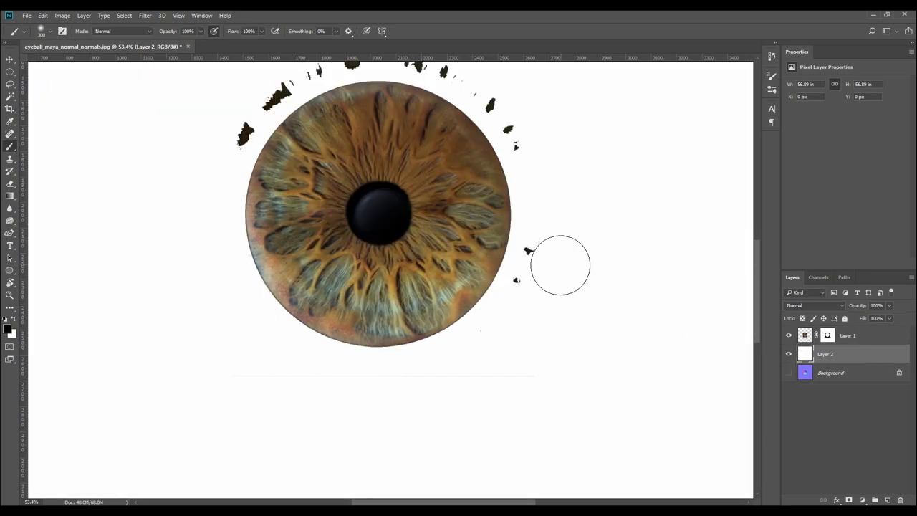
Step: Brush out the remaining black specks around the iris on Layer 1's mask
{"action": "left_click_drag", "start_coordinate": [551, 359], "coordinate": [132, 386]}
{"action": "key", "text": "ctrl+z"}
{"action": "left_click", "coordinate": [828, 339]}
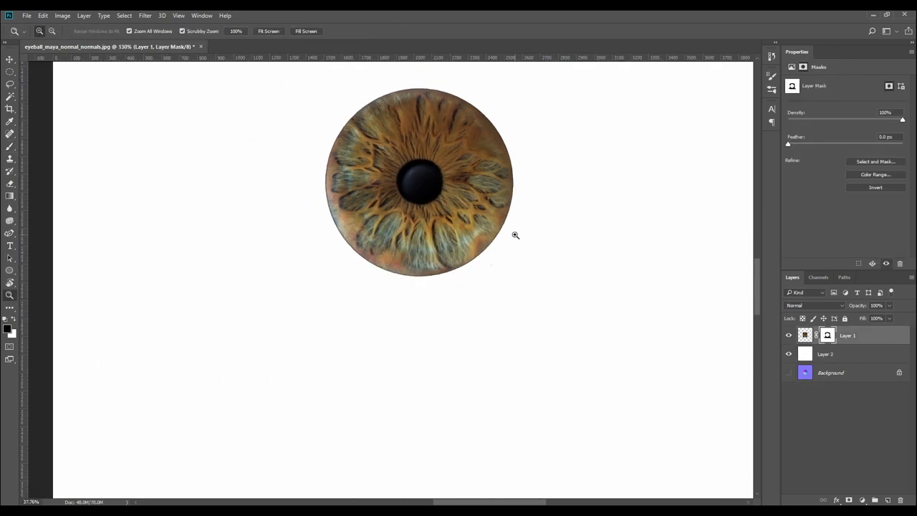
{"action": "left_click_drag", "start_coordinate": [445, 208], "coordinate": [464, 213]}
{"action": "left_click_drag", "start_coordinate": [364, 215], "coordinate": [393, 182]}
{"action": "scroll", "coordinate": [393, 181], "scroll_direction": "up", "scroll_amount": 1, "text": "alt"}
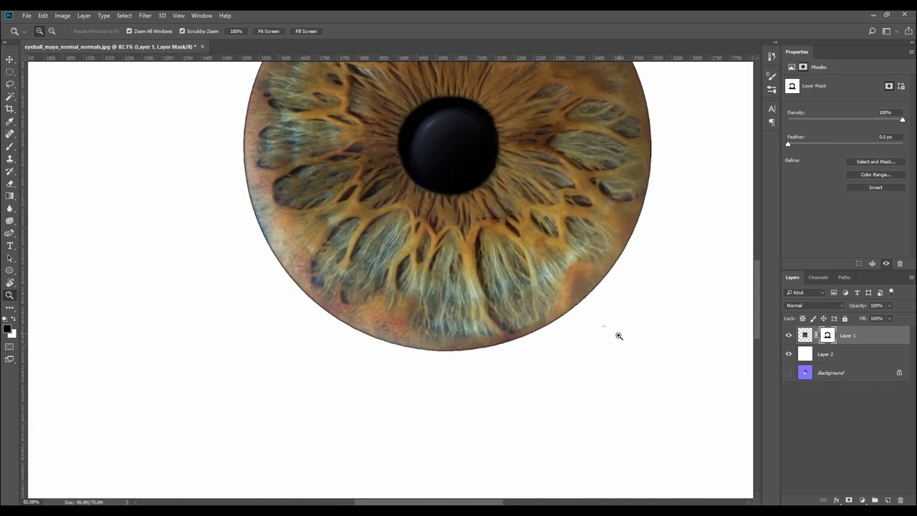
{"action": "key", "text": "b"}
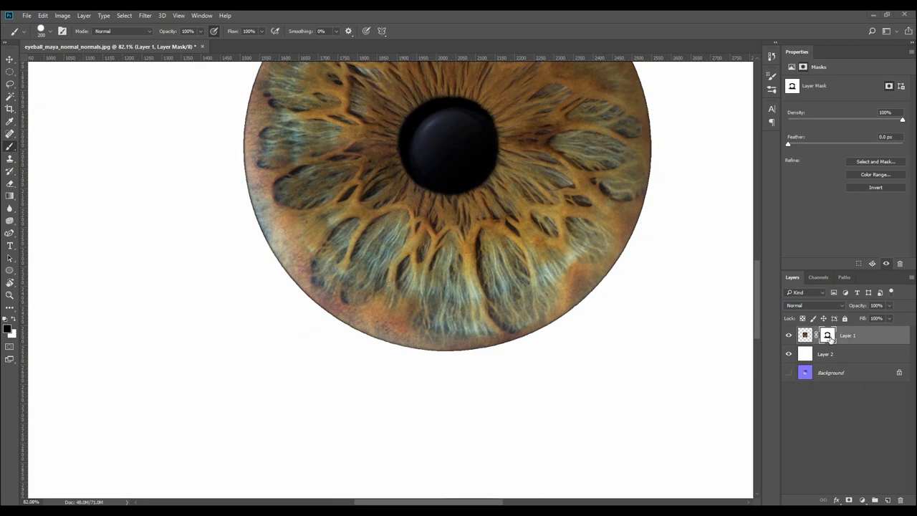
{"action": "left_click", "coordinate": [532, 329]}
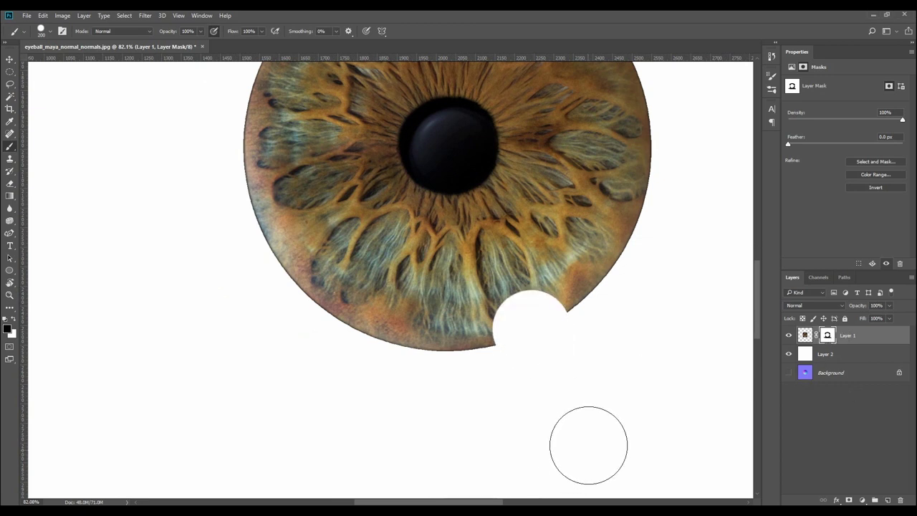
{"action": "key", "text": "ctrl+z"}
Step: Apply Layer 1's mask permanently to the iris layer
{"action": "key", "text": "z"}
{"action": "scroll", "coordinate": [466, 313], "scroll_direction": "down", "scroll_amount": 2, "text": "alt"}
{"action": "scroll", "coordinate": [502, 276], "scroll_direction": "down", "scroll_amount": 1, "text": "alt"}
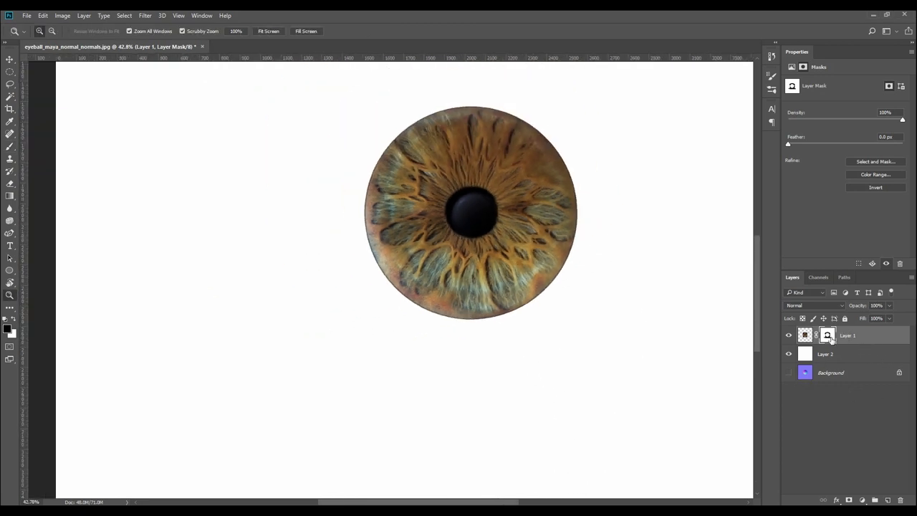
{"action": "right_click", "coordinate": [830, 339]}
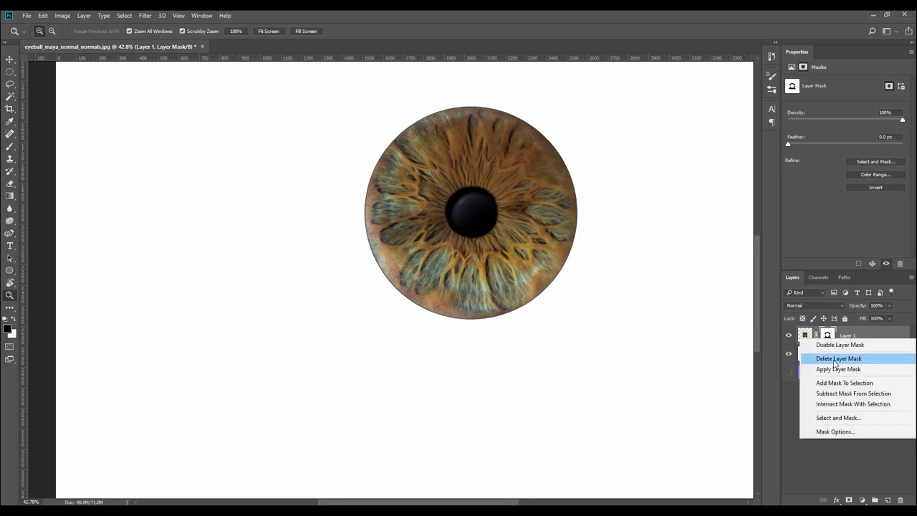
{"action": "left_click", "coordinate": [835, 369]}
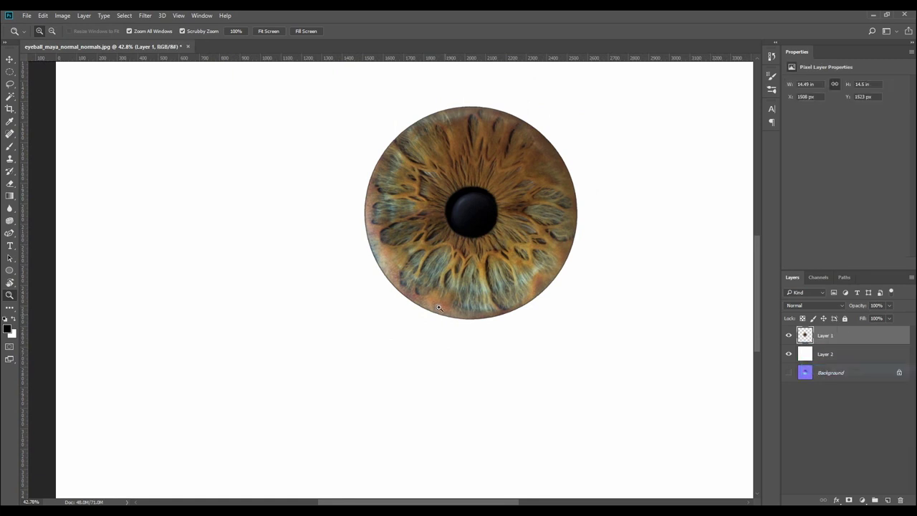
Step: Hide Layer 2, show the Background, and convert the Background into a regular layer named Layer 0
{"action": "left_click", "coordinate": [789, 355]}
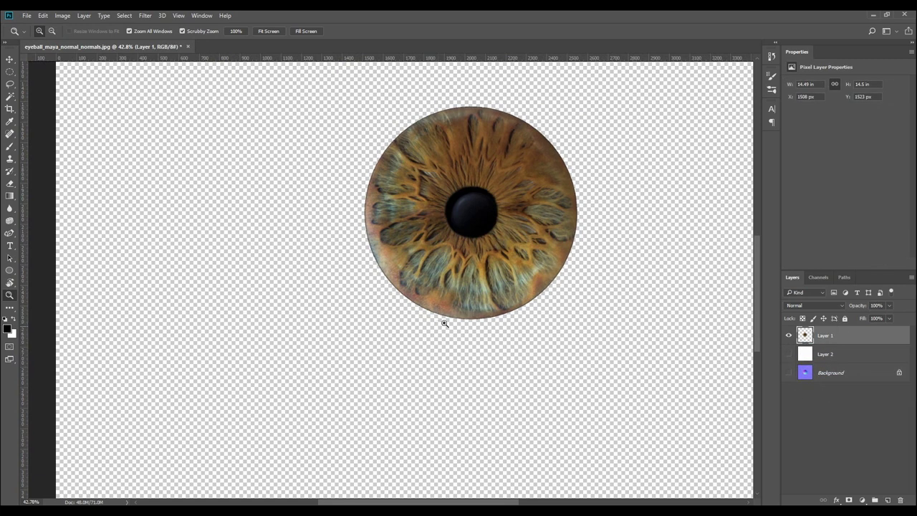
{"action": "left_click", "coordinate": [789, 372]}
{"action": "double_click", "coordinate": [824, 374]}
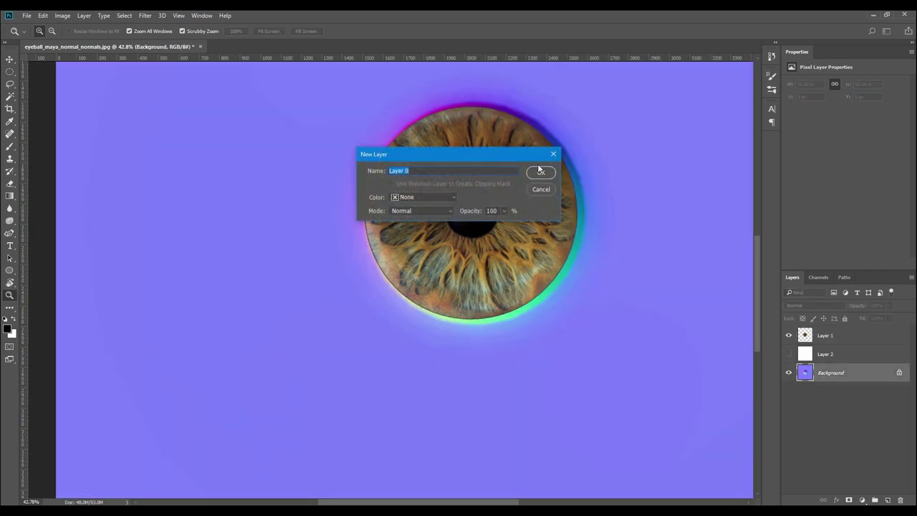
{"action": "left_click", "coordinate": [540, 170]}
Step: Lower Layer 1's opacity to 32% and nudge the iris sideways and down to centre it over the normal map's circle
{"action": "left_click", "coordinate": [824, 337]}
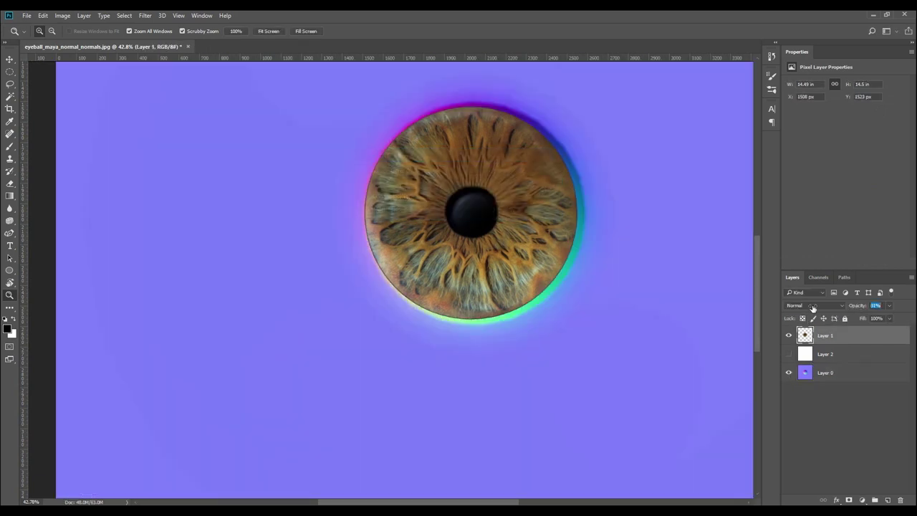
{"action": "left_click_drag", "start_coordinate": [803, 307], "coordinate": [817, 302]}
{"action": "left_click_drag", "start_coordinate": [495, 246], "coordinate": [516, 236]}
{"action": "key", "text": "v"}
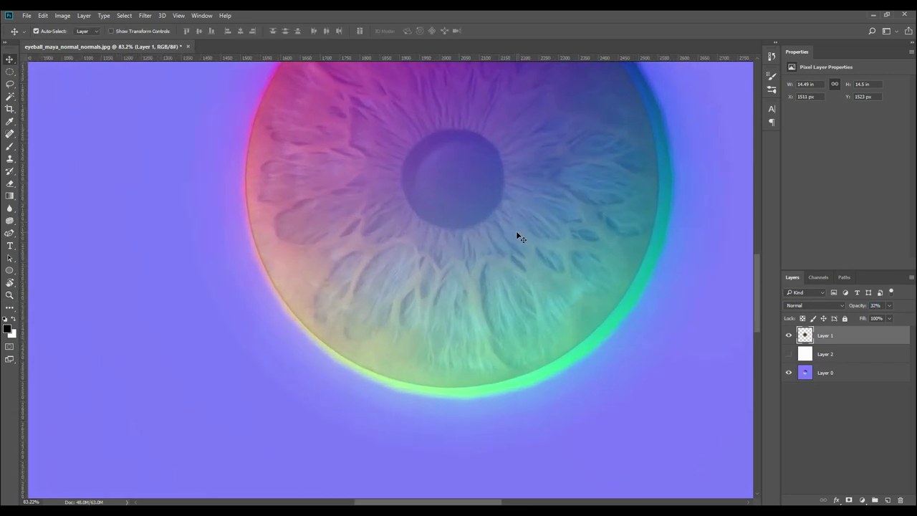
{"action": "key", "text": "Right"}
{"action": "key", "text": "Right"}
{"action": "key", "text": "Right"}
{"action": "key", "text": "Right"}
{"action": "key", "text": "Right"}
{"action": "key", "text": "Right"}
{"action": "key", "text": "Right"}
{"action": "key", "text": "Right"}
{"action": "key", "text": "Right"}
{"action": "key", "text": "Right"}
{"action": "key", "text": "Right"}
{"action": "key", "text": "Right"}
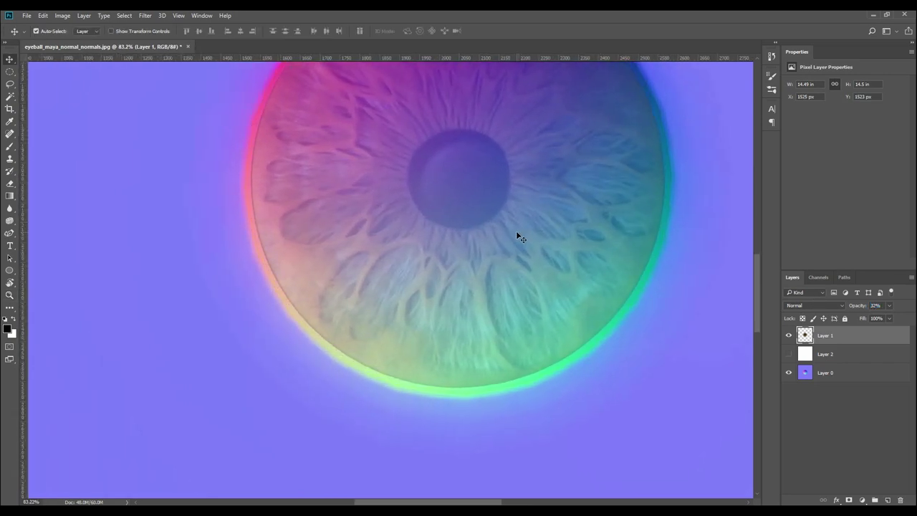
{"action": "key", "text": "Left"}
{"action": "key", "text": "Left"}
{"action": "key", "text": "Left"}
{"action": "key", "text": "Left"}
{"action": "key", "text": "Left"}
{"action": "key", "text": "Left"}
{"action": "key", "text": "Down"}
{"action": "key", "text": "Down"}
{"action": "key", "text": "Down"}
{"action": "key", "text": "Down"}
{"action": "key", "text": "Down"}
{"action": "key", "text": "Down"}
{"action": "key", "text": "Down"}
Step: Enlarge the iris to about 15.08 x 15.1 in to fill the normal map's circle, and restore Layer 1's opacity to 100%
{"action": "key", "text": "z"}
{"action": "left_click_drag", "start_coordinate": [517, 232], "coordinate": [489, 233]}
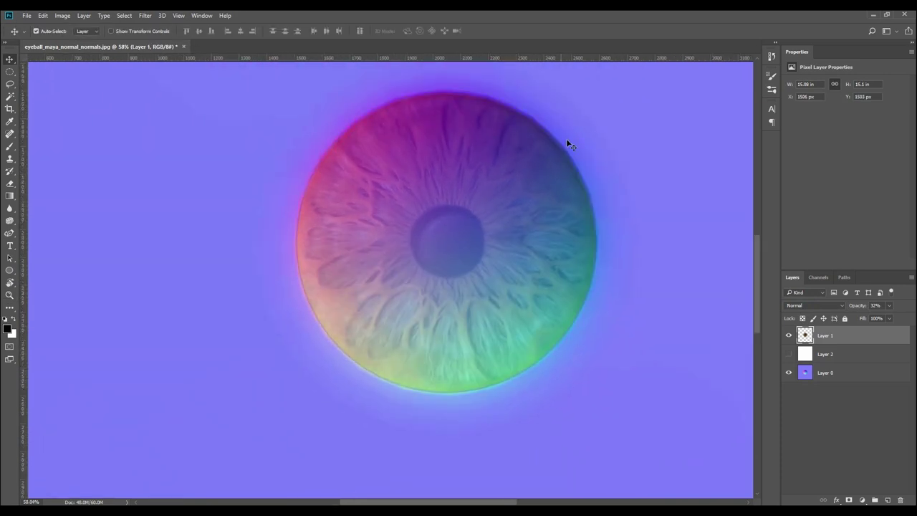
{"action": "left_click_drag", "start_coordinate": [860, 308], "coordinate": [896, 310]}
{"action": "key", "text": "z"}
{"action": "left_click_drag", "start_coordinate": [398, 251], "coordinate": [384, 268]}
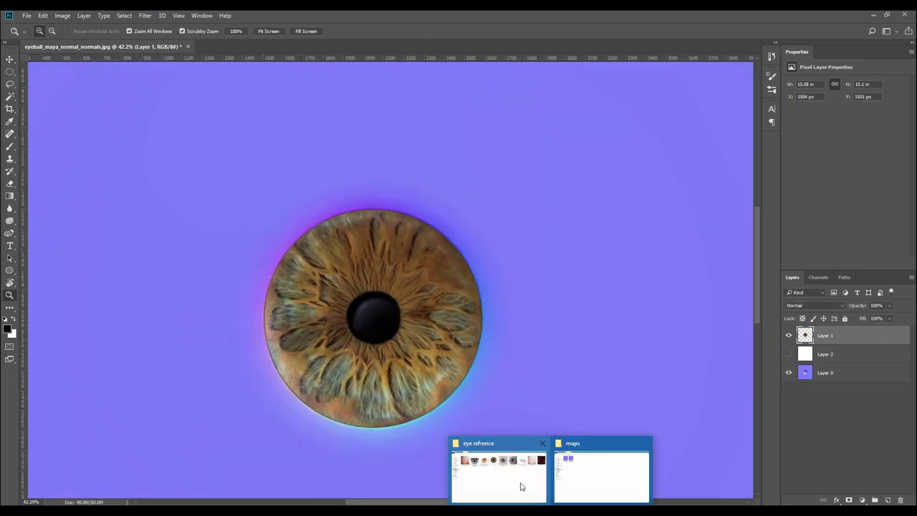
Step: Place 1-1-10-M_J_RLo_Sclera-cropped-1275.jpg from the eye refrence folder into the document and scale it from its centre to about 313%
{"action": "left_click", "coordinate": [522, 485]}
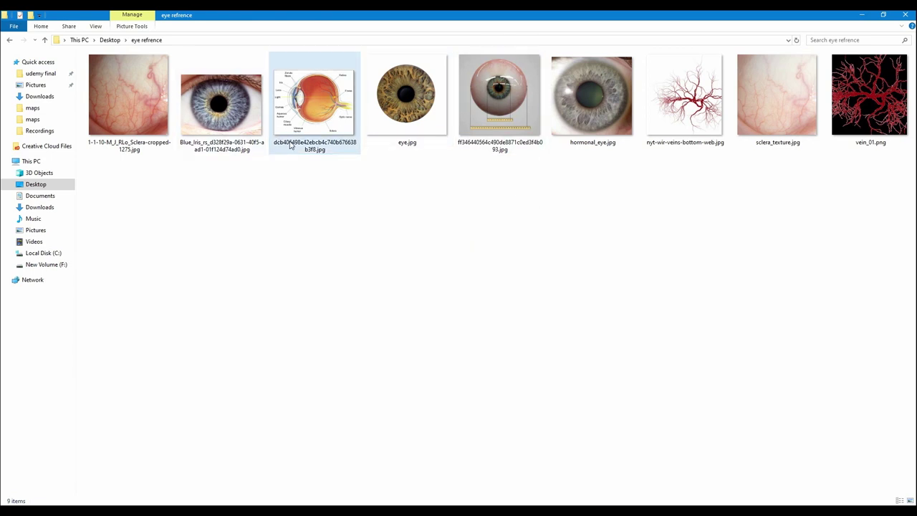
{"action": "left_click", "coordinate": [129, 100]}
{"action": "left_click_drag", "start_coordinate": [559, 341], "coordinate": [618, 157]}
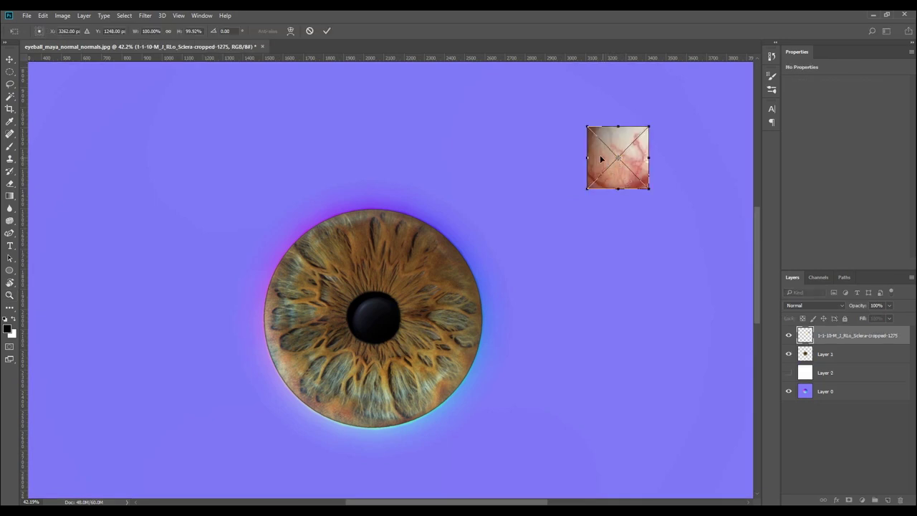
{"action": "left_click_drag", "start_coordinate": [587, 124], "coordinate": [507, 74], "text": "alt"}
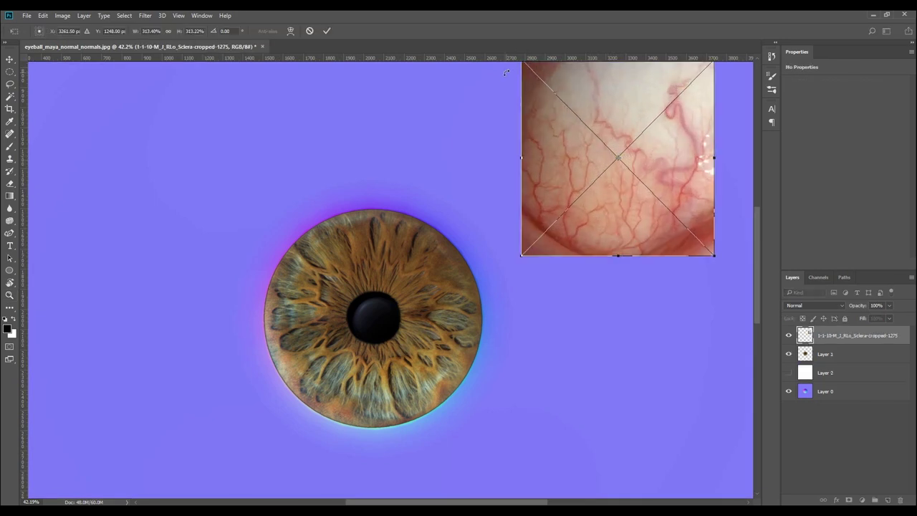
{"action": "key", "text": "Return"}
Step: Rasterize the placed sclera photo layer
{"action": "key", "text": "z"}
{"action": "left_click_drag", "start_coordinate": [556, 186], "coordinate": [539, 206]}
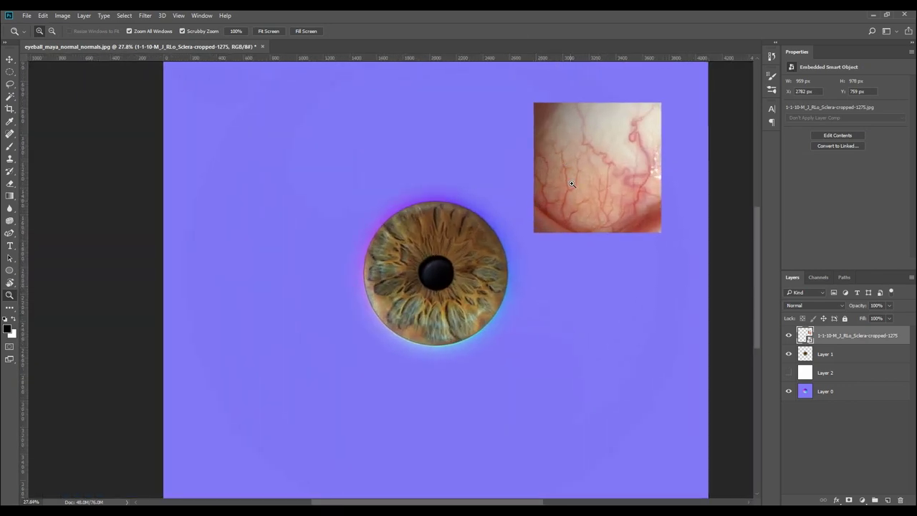
{"action": "right_click", "coordinate": [862, 333]}
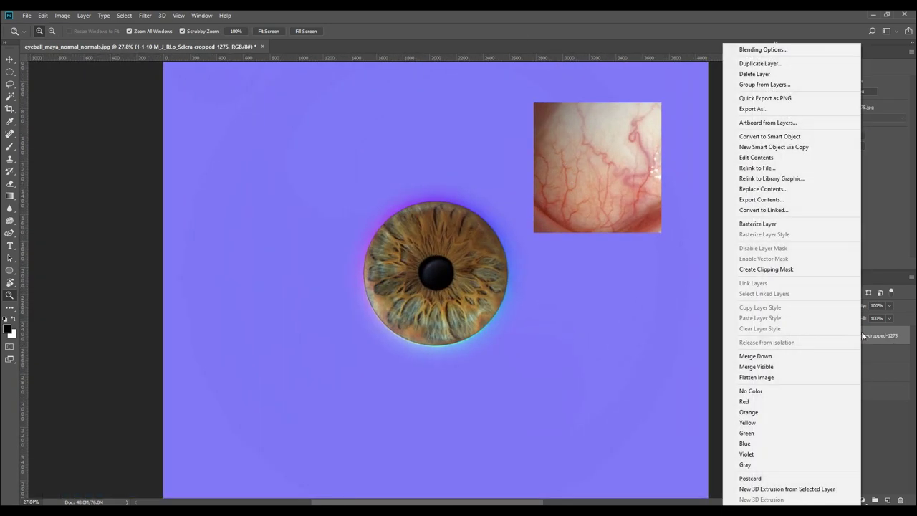
{"action": "left_click", "coordinate": [746, 228]}
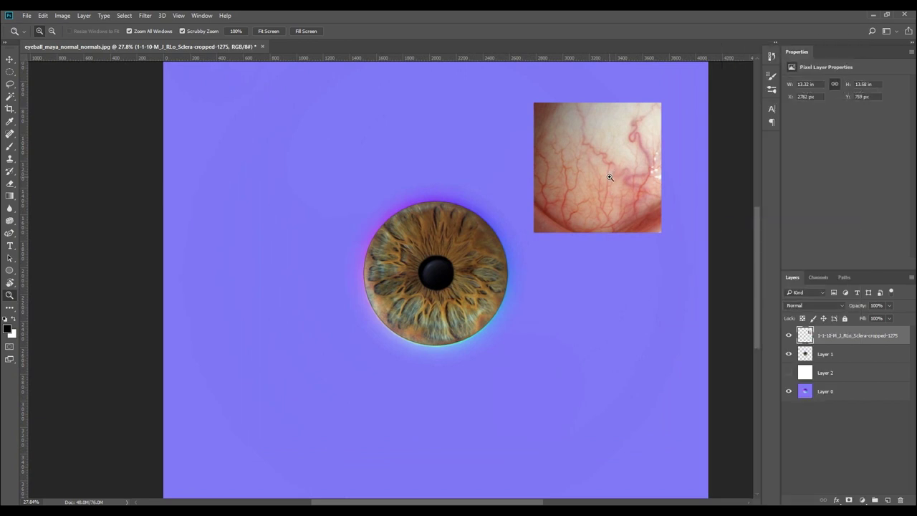
Step: Move the sclera photo so it sits directly above the iris, overlapping its upper part
{"action": "key", "text": "v"}
{"action": "left_click_drag", "start_coordinate": [607, 192], "coordinate": [447, 195]}
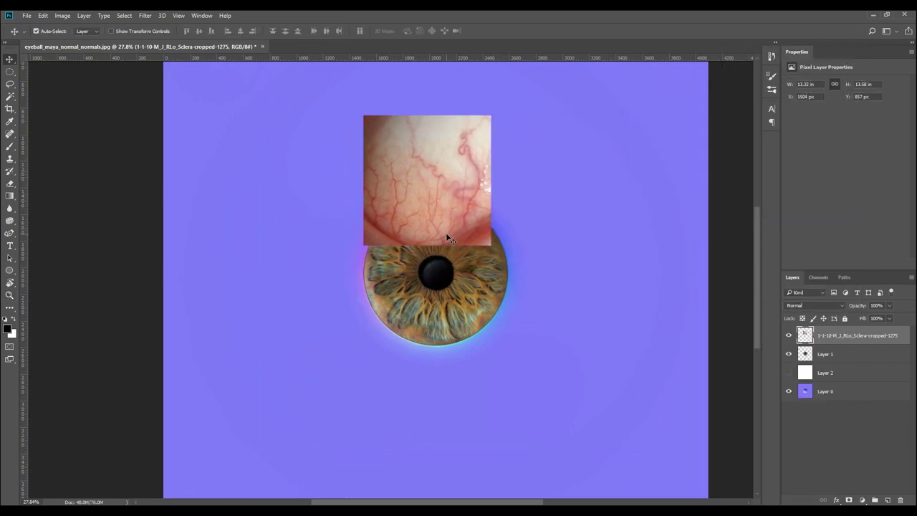
{"action": "key", "text": "ctrl+t"}
{"action": "scroll", "coordinate": [448, 239], "scroll_direction": "up", "scroll_amount": 3, "text": "alt"}
{"action": "left_click_drag", "start_coordinate": [527, 269], "coordinate": [546, 244]}
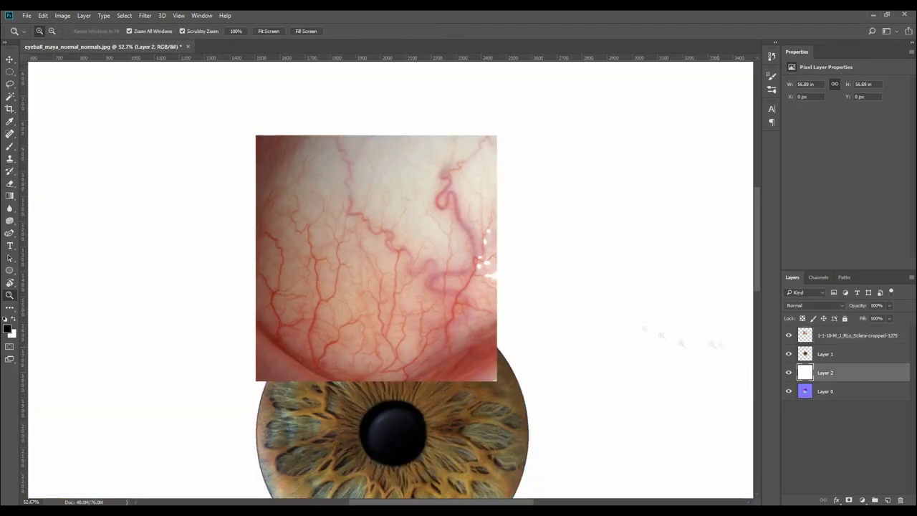
Step: Fill Layer 2 with a beige sampled from the sclera photo, and move the photo's layer beneath the iris layer
{"action": "key", "text": "b"}
{"action": "left_click", "coordinate": [395, 212], "text": "alt"}
{"action": "key", "text": "x"}
{"action": "key", "text": "ctrl+BackSpace"}
{"action": "mouse_move", "coordinate": [399, 248]}
{"action": "left_mouse_down", "text": "alt"}
{"action": "mouse_move", "coordinate": [433, 245]}
{"action": "mouse_move", "coordinate": [382, 247]}
{"action": "left_mouse_up", "text": "alt"}
{"action": "left_click_drag", "start_coordinate": [853, 336], "coordinate": [855, 362]}
Step: Warp the sclera photo into a fan widening from the iris to the canvas's upper edge, and duplicate the warped layer
{"action": "key", "text": "ctrl+t"}
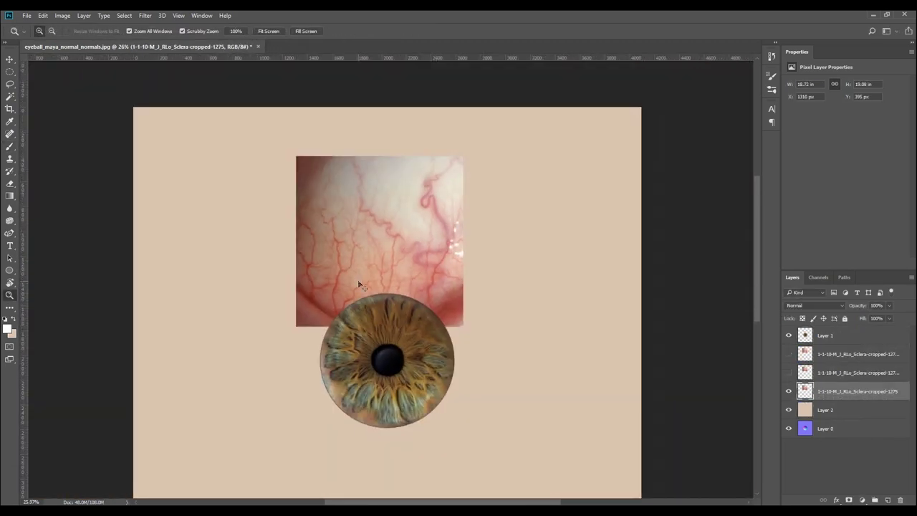
{"action": "right_click", "coordinate": [403, 215]}
{"action": "left_click", "coordinate": [426, 286]}
{"action": "left_click_drag", "start_coordinate": [379, 194], "coordinate": [502, 126]}
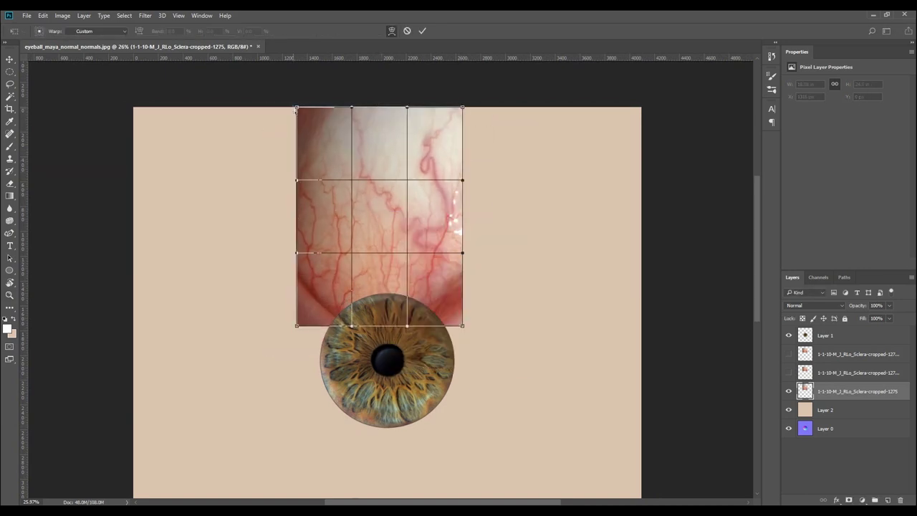
{"action": "left_click_drag", "start_coordinate": [308, 215], "coordinate": [275, 234]}
{"action": "left_click_drag", "start_coordinate": [462, 326], "coordinate": [437, 392]}
{"action": "left_click_drag", "start_coordinate": [462, 107], "coordinate": [522, 104]}
{"action": "key", "text": "Return"}
{"action": "key", "text": "ctrl+j"}
Step: Try to rotate the sclera copy and move it to the left of the iris
{"action": "key", "text": "ctrl+t"}
{"action": "left_click_drag", "start_coordinate": [502, 471], "coordinate": [546, 134]}
{"action": "left_click_drag", "start_coordinate": [360, 192], "coordinate": [263, 309]}
{"action": "key", "text": "Return"}
{"action": "key", "text": "ctrl+t"}
{"action": "right_click", "coordinate": [264, 306]}
{"action": "left_click", "coordinate": [520, 307]}
{"action": "key", "text": "Escape"}
{"action": "key", "text": "ctrl+z"}
Step: Rotate the sclera copy counter-clockwise about the iris centre so it covers the area to the iris's upper left
{"action": "key", "text": "ctrl+t"}
{"action": "left_click_drag", "start_coordinate": [397, 354], "coordinate": [388, 360]}
{"action": "left_click_drag", "start_coordinate": [553, 433], "coordinate": [565, 263]}
{"action": "key", "text": "Return"}
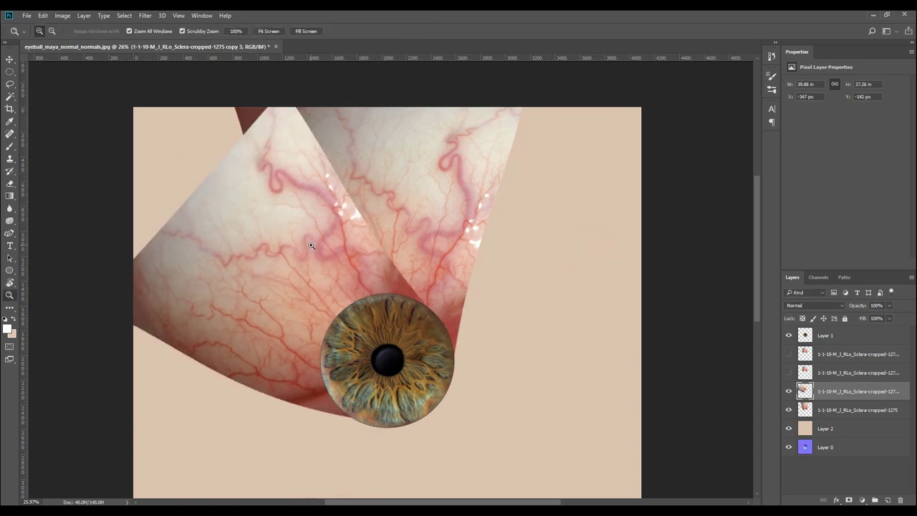
Step: Warp the rotated sclera copy to adjust its outer shape at the upper left of the iris
{"action": "key", "text": "ctrl+t"}
{"action": "right_click", "coordinate": [311, 243]}
{"action": "left_click", "coordinate": [340, 317]}
{"action": "left_click_drag", "start_coordinate": [219, 184], "coordinate": [215, 221]}
{"action": "key", "text": "Return"}
Step: Add a layer mask to the rotated sclera copy and blend its edge over the original piece with a soft brush at 27% opacity
{"action": "mouse_move", "coordinate": [290, 319]}
{"action": "left_mouse_down"}
{"action": "mouse_move", "coordinate": [289, 295]}
{"action": "mouse_move", "coordinate": [288, 304]}
{"action": "left_mouse_up"}
{"action": "left_click", "coordinate": [850, 500]}
{"action": "key", "text": "b"}
{"action": "left_click", "coordinate": [50, 32]}
{"action": "left_click", "coordinate": [51, 103]}
{"action": "left_click_drag", "start_coordinate": [322, 176], "coordinate": [340, 195]}
{"action": "key", "text": "ctrl+z"}
{"action": "left_click_drag", "start_coordinate": [169, 32], "coordinate": [116, 31]}
{"action": "left_click", "coordinate": [50, 32]}
{"action": "left_click_drag", "start_coordinate": [86, 62], "coordinate": [99, 62]}
{"action": "mouse_move", "coordinate": [279, 123]}
{"action": "left_mouse_down"}
{"action": "mouse_move", "coordinate": [274, 96]}
{"action": "mouse_move", "coordinate": [323, 175]}
{"action": "mouse_move", "coordinate": [262, 82]}
{"action": "mouse_move", "coordinate": [291, 149]}
{"action": "left_mouse_up"}
{"action": "left_click_drag", "start_coordinate": [275, 97], "coordinate": [271, 107]}
Step: With the rotated copy temporarily hidden, add a mask to the original sclera layer and fade both its side edges, finishing at 100% brush opacity
{"action": "left_click", "coordinate": [789, 391]}
{"action": "left_click", "coordinate": [859, 412]}
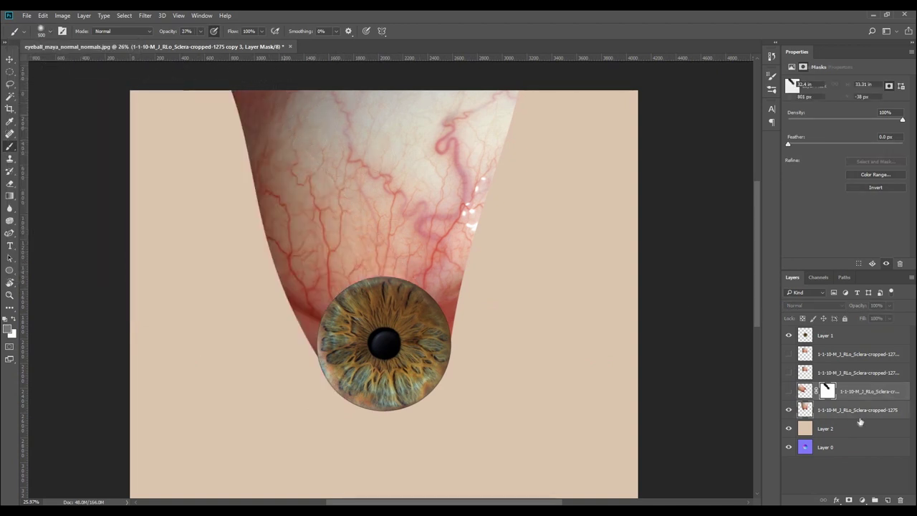
{"action": "left_click", "coordinate": [849, 501]}
{"action": "mouse_move", "coordinate": [248, 172]}
{"action": "left_mouse_down"}
{"action": "mouse_move", "coordinate": [238, 137]}
{"action": "mouse_move", "coordinate": [286, 315]}
{"action": "left_mouse_up"}
{"action": "left_click_drag", "start_coordinate": [252, 232], "coordinate": [294, 316]}
{"action": "key", "text": "bracketleft"}
{"action": "mouse_move", "coordinate": [250, 157]}
{"action": "left_mouse_down"}
{"action": "mouse_move", "coordinate": [232, 91]}
{"action": "mouse_move", "coordinate": [272, 265]}
{"action": "left_mouse_up"}
{"action": "left_click", "coordinate": [50, 32]}
{"action": "left_click_drag", "start_coordinate": [456, 331], "coordinate": [511, 108]}
{"action": "key", "text": "0"}
{"action": "key", "text": "bracketright"}
{"action": "left_click_drag", "start_coordinate": [502, 154], "coordinate": [514, 97]}
{"action": "left_click", "coordinate": [789, 391]}
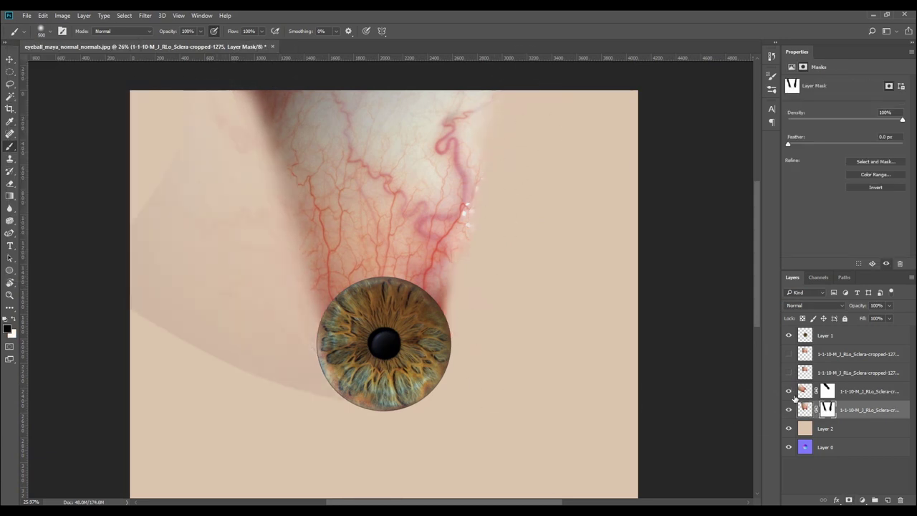
Step: Duplicate the masked rotated sclera piece, then rotate and position the duplicate to cover the area left of the iris
{"action": "left_click", "coordinate": [876, 395]}
{"action": "key", "text": "ctrl+j"}
{"action": "key", "text": "ctrl+t"}
{"action": "left_click_drag", "start_coordinate": [487, 402], "coordinate": [537, 168]}
{"action": "left_click_drag", "start_coordinate": [337, 193], "coordinate": [257, 392]}
{"action": "left_click_drag", "start_coordinate": [393, 330], "coordinate": [395, 196]}
{"action": "left_click_drag", "start_coordinate": [496, 198], "coordinate": [500, 233]}
{"action": "left_click_drag", "start_coordinate": [258, 285], "coordinate": [342, 352]}
{"action": "key", "text": "Return"}
{"action": "key", "text": "ctrl+t"}
{"action": "key", "text": "Return"}
Step: Duplicate the left sclera piece and rotate and move the new copy to fill the area below the iris
{"action": "key", "text": "ctrl+j"}
{"action": "key", "text": "ctrl+t"}
{"action": "left_click_drag", "start_coordinate": [459, 430], "coordinate": [427, 219]}
{"action": "left_click_drag", "start_coordinate": [358, 342], "coordinate": [415, 364]}
{"action": "key", "text": "Return"}
{"action": "key", "text": "ctrl+t"}
{"action": "left_click_drag", "start_coordinate": [215, 470], "coordinate": [243, 408]}
{"action": "key", "text": "Return"}
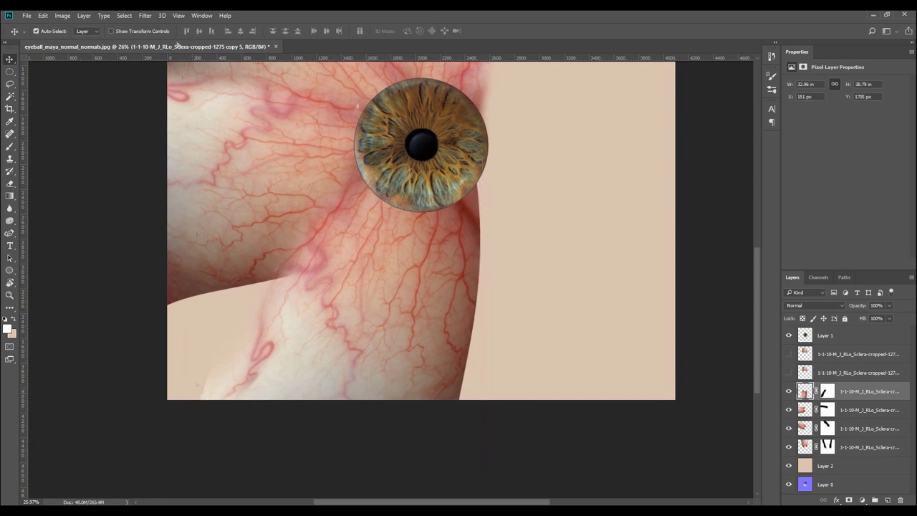
Step: Rotate and shift the lower sclera copy toward the lower left, and warp its outer edge to cover that corner
{"action": "key", "text": "ctrl+t"}
{"action": "left_click_drag", "start_coordinate": [635, 246], "coordinate": [628, 342]}
{"action": "left_click_drag", "start_coordinate": [395, 281], "coordinate": [350, 260]}
{"action": "key", "text": "Return"}
{"action": "key", "text": "ctrl+t"}
{"action": "left_click", "coordinate": [392, 31]}
{"action": "left_click_drag", "start_coordinate": [231, 354], "coordinate": [202, 319]}
{"action": "key", "text": "Return"}
Step: Duplicate the lower-left sclera piece, then rotate and move the copy to cover the area directly below the iris
{"action": "key", "text": "ctrl+j"}
{"action": "left_click_drag", "start_coordinate": [329, 288], "coordinate": [462, 296]}
{"action": "key", "text": "ctrl+t"}
{"action": "left_click_drag", "start_coordinate": [616, 402], "coordinate": [598, 146]}
{"action": "left_click_drag", "start_coordinate": [532, 293], "coordinate": [608, 332]}
{"action": "left_click_drag", "start_coordinate": [709, 186], "coordinate": [743, 268]}
{"action": "left_click_drag", "start_coordinate": [547, 340], "coordinate": [488, 349]}
{"action": "key", "text": "Return"}
{"action": "key", "text": "ctrl+t"}
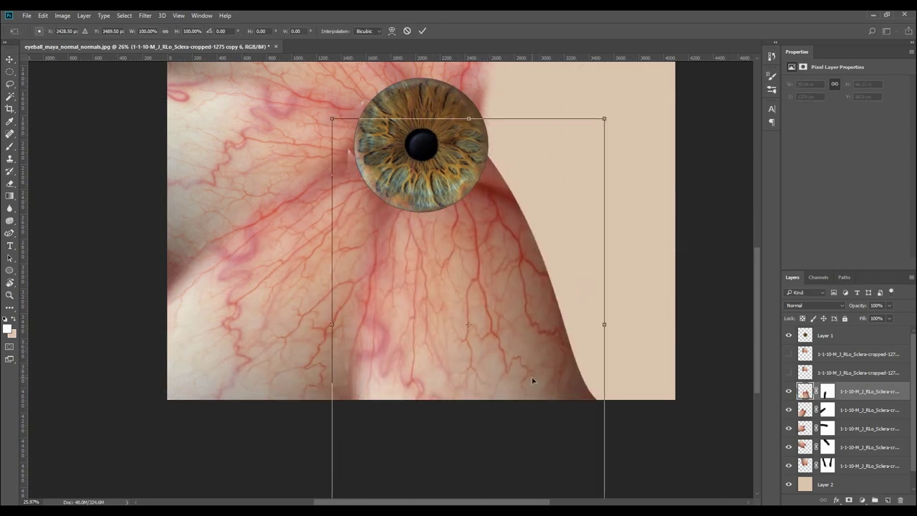
{"action": "left_click_drag", "start_coordinate": [531, 377], "coordinate": [607, 330]}
{"action": "key", "text": "Escape"}
{"action": "key", "text": "ctrl+t"}
{"action": "left_click_drag", "start_coordinate": [524, 307], "coordinate": [612, 207]}
{"action": "key", "text": "Escape"}
{"action": "key", "text": "ctrl+t"}
{"action": "key", "text": "Escape"}
Step: Duplicate the sclera piece below the iris, then rotate and move the copy to cover the area to its lower right
{"action": "key", "text": "ctrl+j"}
{"action": "left_click_drag", "start_coordinate": [514, 306], "coordinate": [485, 377]}
{"action": "key", "text": "ctrl+t"}
{"action": "left_click_drag", "start_coordinate": [602, 437], "coordinate": [649, 193]}
{"action": "left_click_drag", "start_coordinate": [466, 323], "coordinate": [564, 282]}
{"action": "key", "text": "Return"}
{"action": "key", "text": "ctrl+t"}
{"action": "left_click_drag", "start_coordinate": [660, 287], "coordinate": [562, 268]}
{"action": "left_click_drag", "start_coordinate": [537, 322], "coordinate": [555, 354]}
{"action": "left_click_drag", "start_coordinate": [559, 251], "coordinate": [591, 450]}
{"action": "key", "text": "Return"}
{"action": "key", "text": "ctrl+t"}
{"action": "key", "text": "Escape"}
Step: Duplicate the lower-right sclera piece and rotate the copy toward the upper right of the iris
{"action": "left_click_drag", "start_coordinate": [513, 286], "coordinate": [497, 331], "text": "alt"}
{"action": "key", "text": "ctrl+t"}
{"action": "left_click_drag", "start_coordinate": [688, 108], "coordinate": [336, 131]}
{"action": "key", "text": "Return"}
Step: Warp the upper-right sclera piece so that it starts at the iris and covers the upper-right corner
{"action": "key", "text": "ctrl+t"}
{"action": "right_click", "coordinate": [457, 221]}
{"action": "left_click", "coordinate": [503, 368]}
{"action": "left_click_drag", "start_coordinate": [503, 287], "coordinate": [445, 319]}
{"action": "left_click_drag", "start_coordinate": [322, 434], "coordinate": [383, 447]}
{"action": "left_click_drag", "start_coordinate": [466, 308], "coordinate": [487, 244]}
{"action": "key", "text": "Return"}
Step: Brush on the layer masks of the upper-right and lower-right sclera pieces to fade their hard edges
{"action": "key", "text": "b"}
{"action": "left_click", "coordinate": [828, 392]}
{"action": "left_click", "coordinate": [485, 299]}
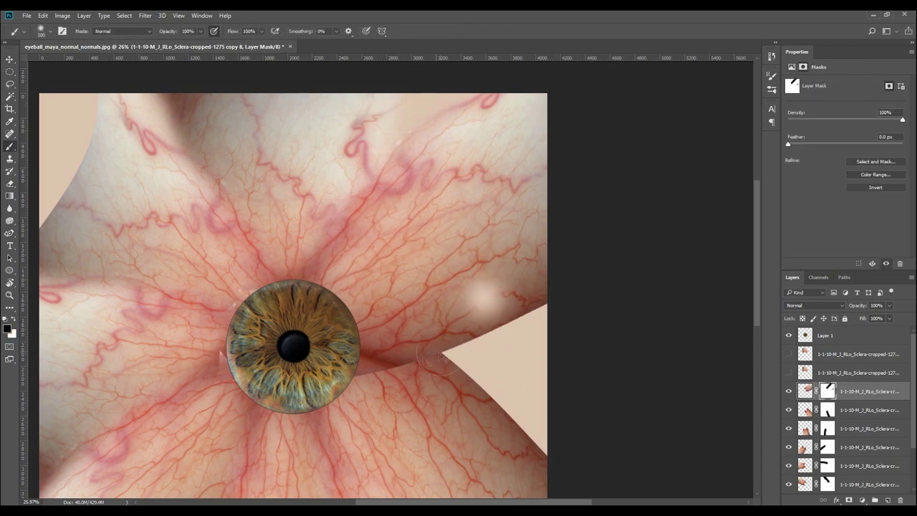
{"action": "key", "text": "ctrl+z"}
{"action": "mouse_move", "coordinate": [434, 354]}
{"action": "left_mouse_down"}
{"action": "mouse_move", "coordinate": [539, 312]}
{"action": "mouse_move", "coordinate": [485, 392]}
{"action": "mouse_move", "coordinate": [547, 459]}
{"action": "left_mouse_up"}
{"action": "left_click", "coordinate": [828, 410]}
{"action": "left_click_drag", "start_coordinate": [522, 341], "coordinate": [518, 327]}
Step: Duplicate the lower-right sclera piece and rotate the copy to fill the gap right of the iris
{"action": "key", "text": "ctrl+j"}
{"action": "key", "text": "ctrl+t"}
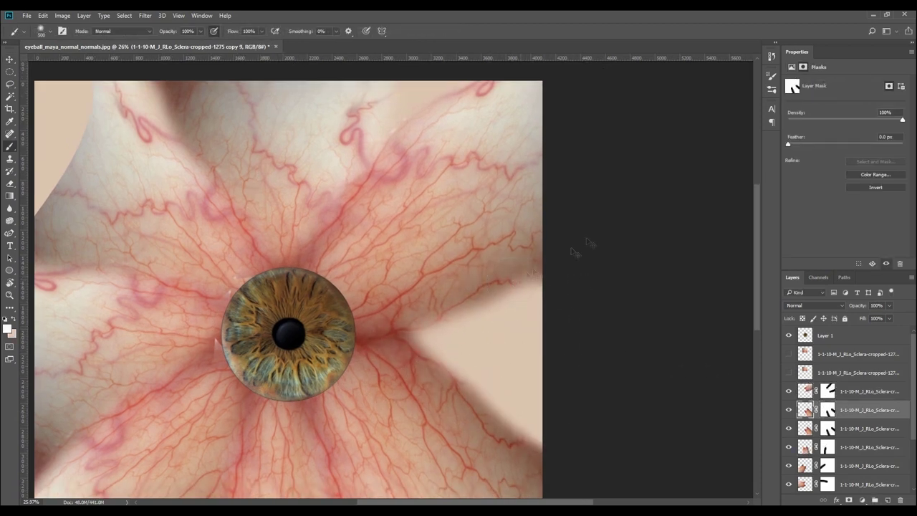
{"action": "left_click_drag", "start_coordinate": [605, 228], "coordinate": [441, 237]}
{"action": "key", "text": "Return"}
{"action": "key", "text": "b"}
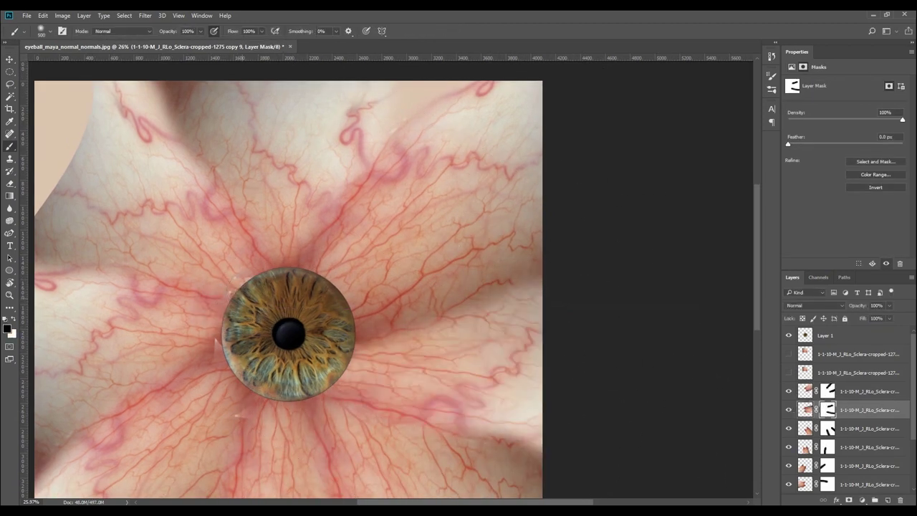
Step: Mask out the sharp leftover edge beside the iris's left side on the layer mask of the piece below the iris
{"action": "key", "text": "v"}
{"action": "left_click", "coordinate": [218, 348]}
{"action": "left_click_drag", "start_coordinate": [217, 347], "coordinate": [243, 287]}
{"action": "left_click", "coordinate": [828, 447]}
{"action": "key", "text": "b"}
{"action": "left_click", "coordinate": [238, 288]}
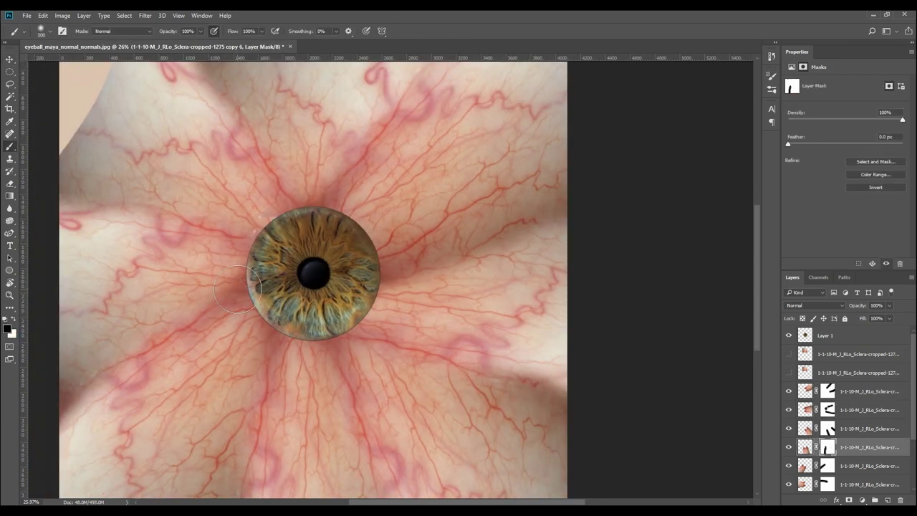
Step: Warp the upper-left sclera piece outward to cover the bare upper-left corner of the canvas
{"action": "left_click_drag", "start_coordinate": [157, 103], "coordinate": [205, 162]}
{"action": "key", "text": "v"}
{"action": "left_click", "coordinate": [205, 162]}
{"action": "key", "text": "ctrl+t"}
{"action": "right_click", "coordinate": [205, 162]}
{"action": "left_click", "coordinate": [229, 235]}
{"action": "left_click_drag", "start_coordinate": [136, 136], "coordinate": [79, 69]}
{"action": "key", "text": "Return"}
Step: Select all the visible masked sclera pieces and put them into one layer group
{"action": "left_click_drag", "start_coordinate": [496, 459], "coordinate": [328, 334]}
{"action": "left_click", "coordinate": [327, 404]}
{"action": "key", "text": "z"}
{"action": "left_click_drag", "start_coordinate": [402, 302], "coordinate": [358, 301]}
{"action": "left_click", "coordinate": [885, 374]}
{"action": "scroll", "coordinate": [878, 430], "scroll_direction": "down", "scroll_amount": 3}
{"action": "left_click", "coordinate": [872, 466], "text": "shift"}
{"action": "key", "text": "ctrl+g"}
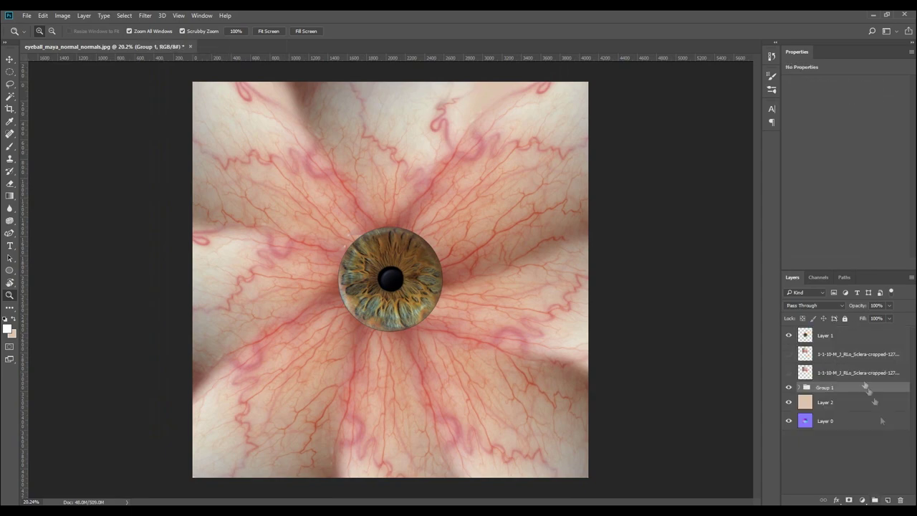
Step: Add a Levels adjustment clipped to the sclera group and lower its midtone value to about 0.84
{"action": "left_click", "coordinate": [789, 387]}
{"action": "left_click", "coordinate": [789, 388]}
{"action": "left_click_drag", "start_coordinate": [323, 273], "coordinate": [369, 273]}
{"action": "left_click", "coordinate": [863, 500]}
{"action": "left_click", "coordinate": [848, 337]}
{"action": "mouse_move", "coordinate": [852, 151]}
{"action": "left_mouse_down"}
{"action": "mouse_move", "coordinate": [834, 162]}
{"action": "mouse_move", "coordinate": [860, 165]}
{"action": "left_mouse_up"}
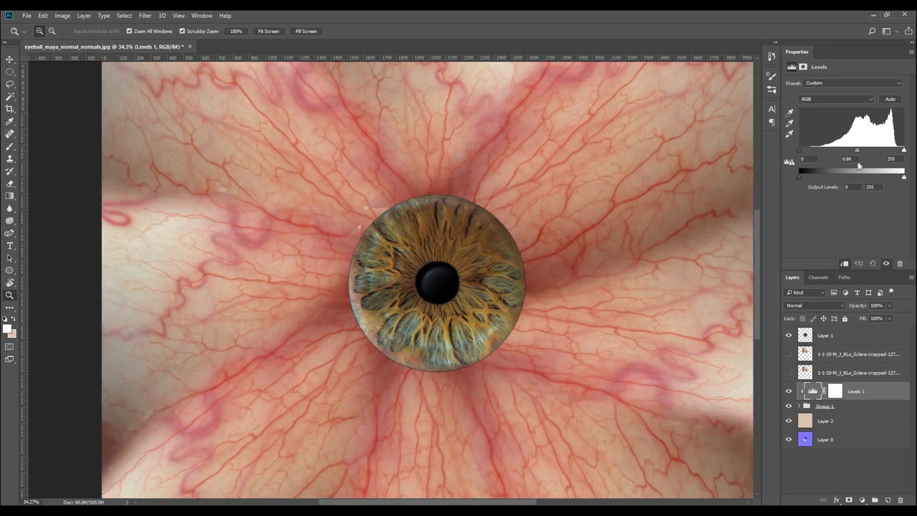
Step: Expand the sclera group and hide every piece except the two lowest ones
{"action": "left_click", "coordinate": [799, 406]}
{"action": "scroll", "coordinate": [794, 351], "scroll_direction": "down", "scroll_amount": 3}
{"action": "left_click_drag", "start_coordinate": [789, 336], "coordinate": [789, 467]}
{"action": "left_click", "coordinate": [789, 467]}
{"action": "left_click_drag", "start_coordinate": [436, 215], "coordinate": [413, 375]}
{"action": "left_click", "coordinate": [789, 449]}
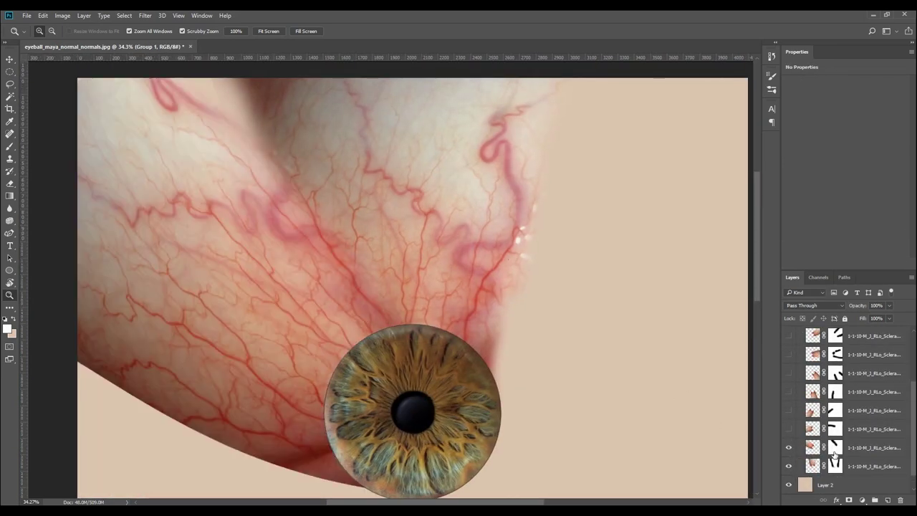
Step: Warp the upper-left sclera piece again to reshape its veins and outer edge
{"action": "left_click", "coordinate": [812, 449]}
{"action": "key", "text": "ctrl+t"}
{"action": "right_click", "coordinate": [207, 123]}
{"action": "left_click", "coordinate": [237, 197]}
{"action": "left_click_drag", "start_coordinate": [327, 273], "coordinate": [332, 241]}
{"action": "key", "text": "Return"}
Step: Show the left and lower-left sclera pieces again and warp the lower-left piece's outer edge
{"action": "left_click_drag", "start_coordinate": [323, 300], "coordinate": [327, 69]}
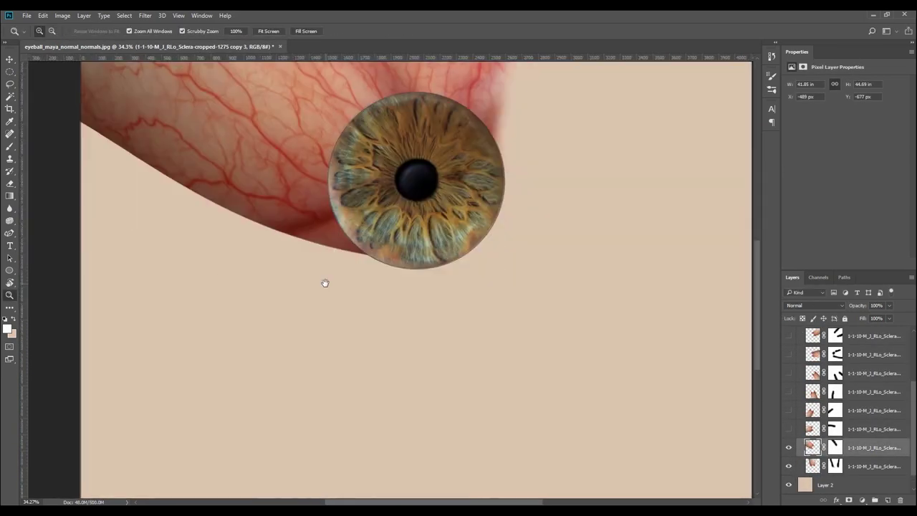
{"action": "left_click", "coordinate": [789, 429]}
{"action": "left_click", "coordinate": [789, 410]}
{"action": "left_click_drag", "start_coordinate": [238, 349], "coordinate": [312, 328]}
{"action": "key", "text": "ctrl+t"}
{"action": "key", "text": "Escape"}
{"action": "left_click", "coordinate": [812, 412]}
{"action": "key", "text": "ctrl+t"}
{"action": "right_click", "coordinate": [372, 198]}
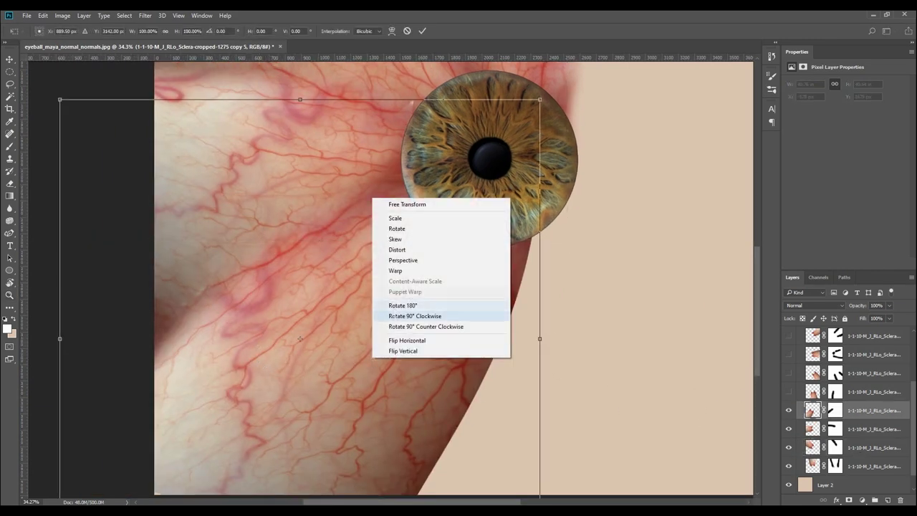
{"action": "left_click", "coordinate": [397, 272]}
{"action": "left_click_drag", "start_coordinate": [159, 320], "coordinate": [153, 292]}
{"action": "key", "text": "Return"}
Step: Toggle the pieces below and to the lower right of the iris to check their overlaps, and activate the lower-left piece's mask for brushing
{"action": "left_click", "coordinate": [790, 392]}
{"action": "left_click_drag", "start_coordinate": [639, 405], "coordinate": [598, 326]}
{"action": "left_click", "coordinate": [789, 375]}
{"action": "left_click_drag", "start_coordinate": [545, 287], "coordinate": [534, 363]}
{"action": "left_click", "coordinate": [787, 376]}
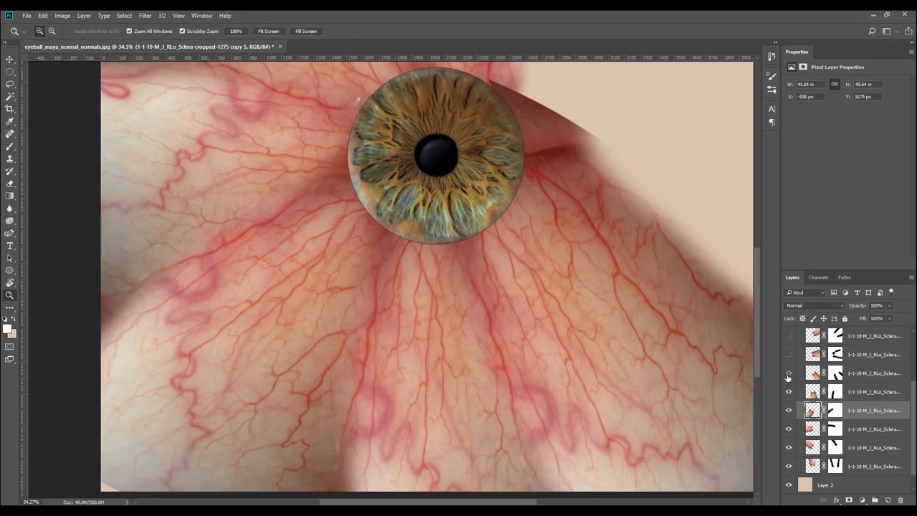
{"action": "left_click", "coordinate": [789, 393]}
{"action": "left_click", "coordinate": [789, 411]}
{"action": "left_click", "coordinate": [789, 411]}
{"action": "left_click", "coordinate": [834, 411]}
{"action": "key", "text": "b"}
{"action": "left_click_drag", "start_coordinate": [616, 264], "coordinate": [618, 327]}
Step: Show the bottom and lower-right sclera pieces again and warp the lower-right piece around the iris
{"action": "left_click", "coordinate": [787, 393]}
{"action": "left_click", "coordinate": [789, 373]}
{"action": "left_click", "coordinate": [871, 373]}
{"action": "key", "text": "ctrl+t"}
{"action": "right_click", "coordinate": [544, 239]}
{"action": "left_click", "coordinate": [567, 322]}
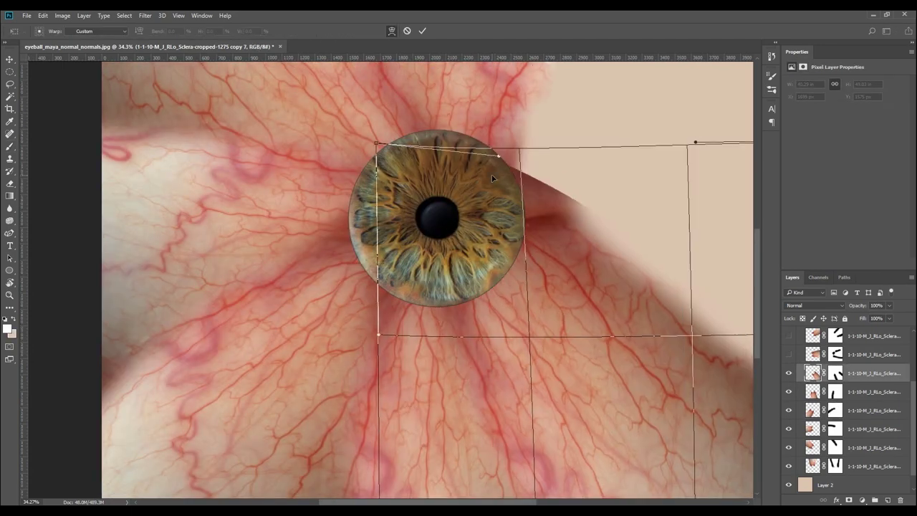
{"action": "key", "text": "Return"}
Step: Show the right and upper-right sclera pieces again and touch up the right piece's layer mask beside the iris
{"action": "left_click", "coordinate": [789, 355]}
{"action": "left_click_drag", "start_coordinate": [547, 265], "coordinate": [481, 286]}
{"action": "left_click", "coordinate": [834, 356]}
{"action": "left_click", "coordinate": [789, 338]}
Step: Raise the midtones in the sclera group's Levels adjustment to lighten the whole texture
{"action": "left_click_drag", "start_coordinate": [488, 126], "coordinate": [448, 329]}
{"action": "key", "text": "z"}
{"action": "left_click_drag", "start_coordinate": [446, 329], "coordinate": [287, 423]}
{"action": "key", "text": "ctrl+0"}
{"action": "scroll", "coordinate": [794, 375], "scroll_direction": "up", "scroll_amount": 2}
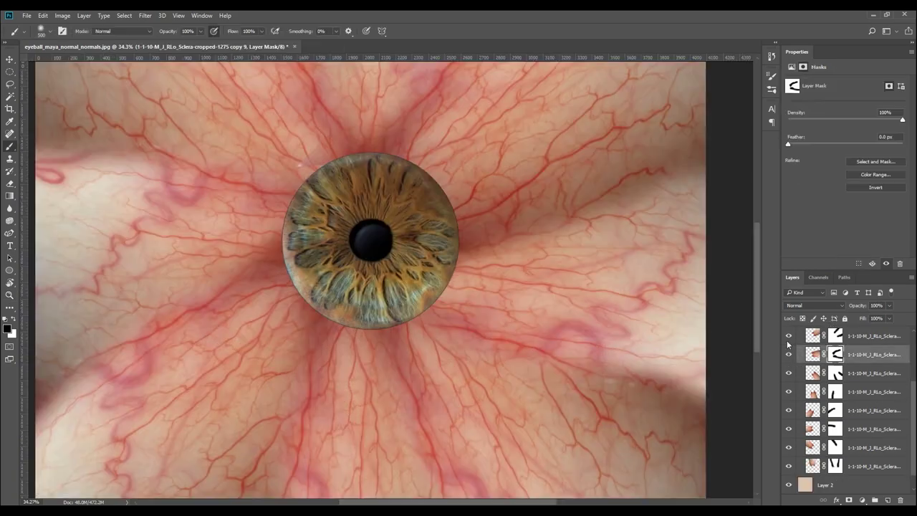
{"action": "left_click_drag", "start_coordinate": [488, 126], "coordinate": [449, 329]}
{"action": "key", "text": "z"}
{"action": "left_click_drag", "start_coordinate": [447, 329], "coordinate": [383, 389]}
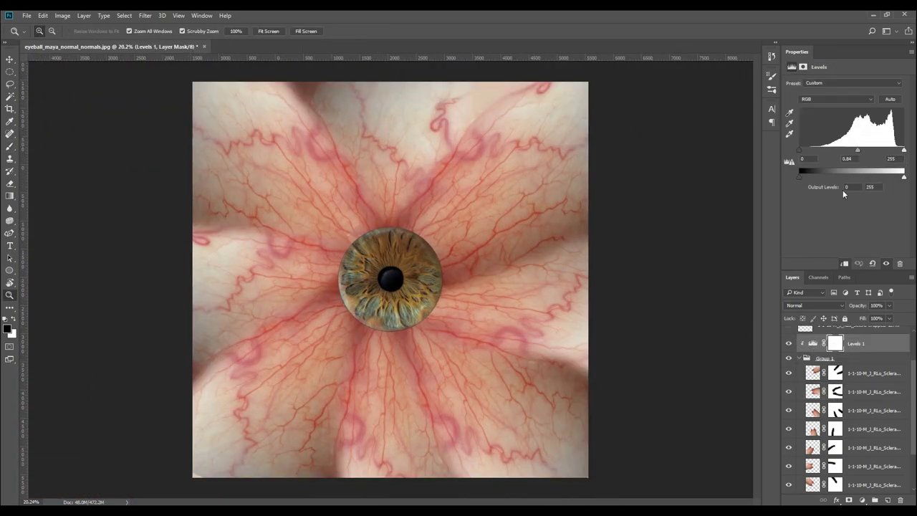
{"action": "mouse_move", "coordinate": [851, 150]}
{"action": "left_mouse_down"}
{"action": "mouse_move", "coordinate": [835, 151]}
{"action": "mouse_move", "coordinate": [831, 162]}
{"action": "mouse_move", "coordinate": [861, 162]}
{"action": "mouse_move", "coordinate": [849, 167]}
{"action": "left_mouse_up"}
Step: Select the sclera pieces in the group and stamp a merged copy onto a new layer above them
{"action": "scroll", "coordinate": [807, 392], "scroll_direction": "up", "scroll_amount": 3}
{"action": "left_click", "coordinate": [872, 420]}
{"action": "scroll", "coordinate": [872, 420], "scroll_direction": "down", "scroll_amount": 3}
{"action": "left_click", "coordinate": [883, 479], "text": "shift"}
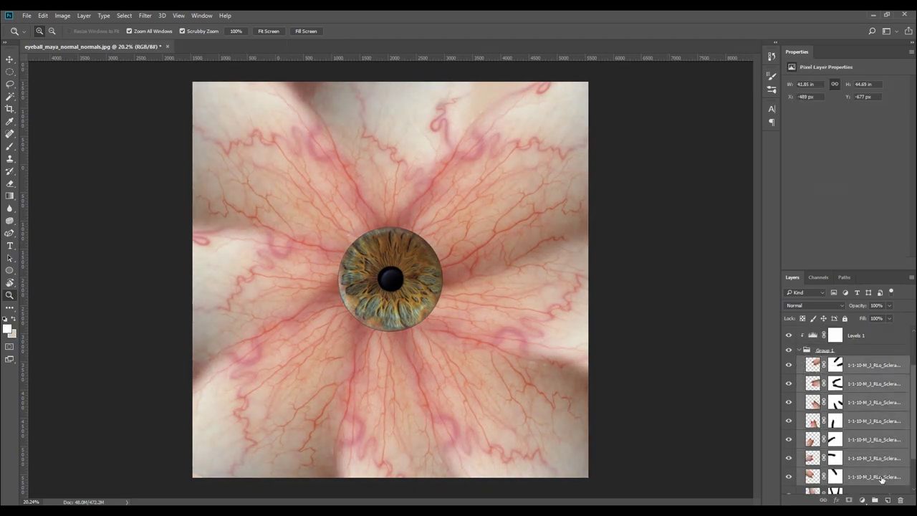
{"action": "key", "text": "ctrl+alt+e"}
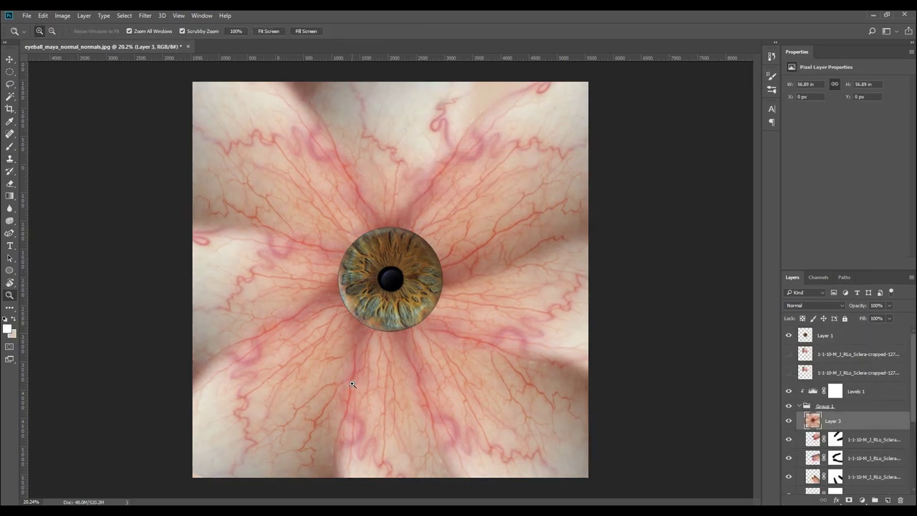
Step: Clone clean sclera over the dark patch near the texture's upper-left edge with a 900 px Clone Stamp
{"action": "key", "text": "s"}
{"action": "scroll", "coordinate": [378, 272], "scroll_direction": "up", "scroll_amount": 5, "text": "alt"}
{"action": "left_click_drag", "start_coordinate": [382, 286], "coordinate": [409, 319], "text": "ctrl"}
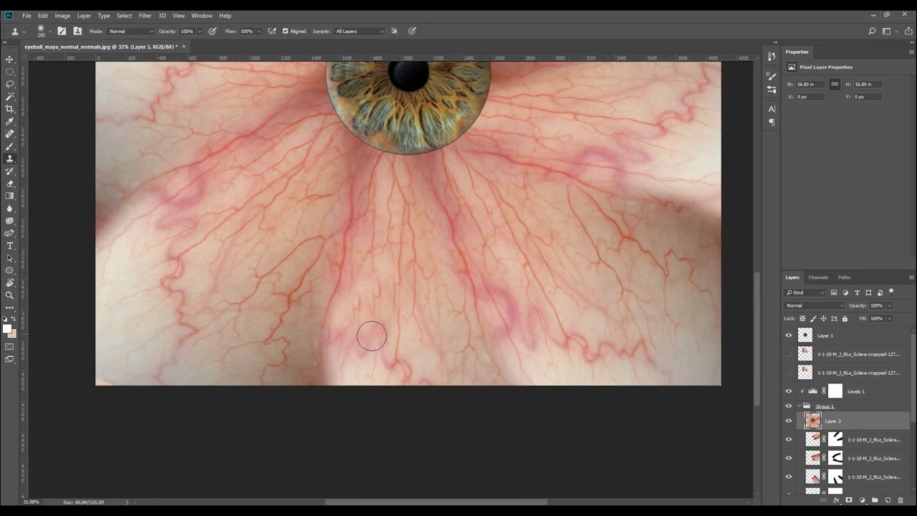
{"action": "left_click_drag", "start_coordinate": [325, 259], "coordinate": [357, 357]}
{"action": "scroll", "coordinate": [266, 308], "scroll_direction": "up", "scroll_amount": 5}
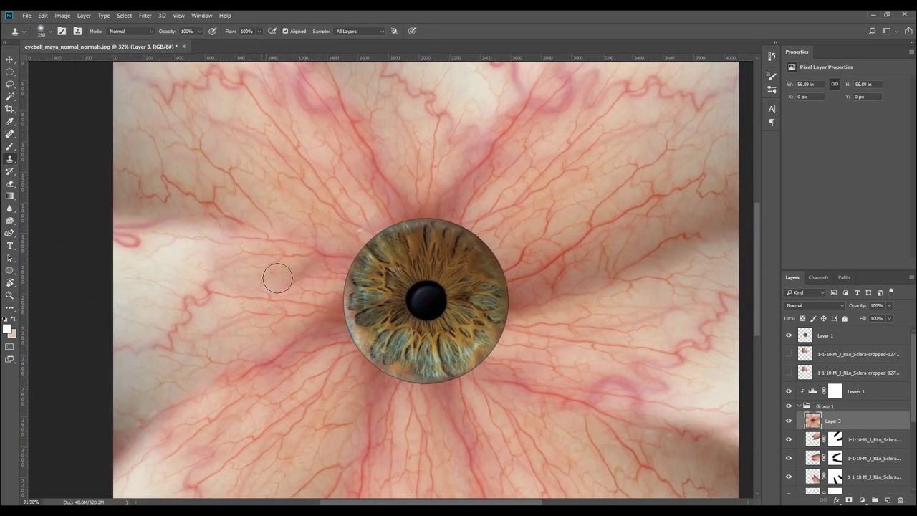
{"action": "left_click_drag", "start_coordinate": [341, 175], "coordinate": [282, 319]}
{"action": "key", "text": "bracketright"}
{"action": "key", "text": "bracketright"}
{"action": "key", "text": "bracketright"}
{"action": "key", "text": "bracketright"}
{"action": "key", "text": "bracketright"}
{"action": "key", "text": "bracketright"}
{"action": "key", "text": "bracketright"}
{"action": "key", "text": "bracketright"}
{"action": "key", "text": "bracketright"}
{"action": "key", "text": "bracketleft"}
{"action": "key", "text": "bracketleft"}
{"action": "key", "text": "bracketleft"}
{"action": "left_click", "coordinate": [153, 260], "text": "alt"}
{"action": "left_click", "coordinate": [247, 231]}
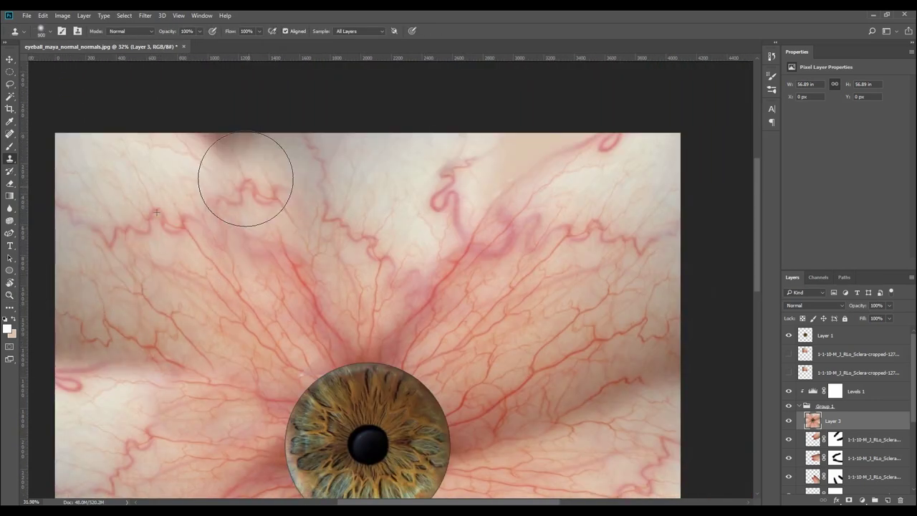
Step: Clone more light sclera over the remaining shadow along the texture's top edge with a smaller Clone Stamp brush
{"action": "key", "text": "bracketleft"}
{"action": "key", "text": "bracketleft"}
{"action": "left_click", "coordinate": [160, 211], "text": "alt"}
{"action": "left_click_drag", "start_coordinate": [355, 307], "coordinate": [309, 250]}
{"action": "left_click", "coordinate": [260, 113]}
Step: Clone veined sclera over the dark shadow at the texture's right edge beside the iris
{"action": "mouse_move", "coordinate": [465, 289]}
{"action": "left_mouse_down"}
{"action": "mouse_move", "coordinate": [382, 210]}
{"action": "mouse_move", "coordinate": [370, 162]}
{"action": "left_mouse_up"}
{"action": "left_click", "coordinate": [498, 272], "text": "alt"}
{"action": "left_click", "coordinate": [497, 326]}
{"action": "left_click_drag", "start_coordinate": [498, 326], "coordinate": [530, 338]}
{"action": "left_click_drag", "start_coordinate": [356, 409], "coordinate": [422, 403]}
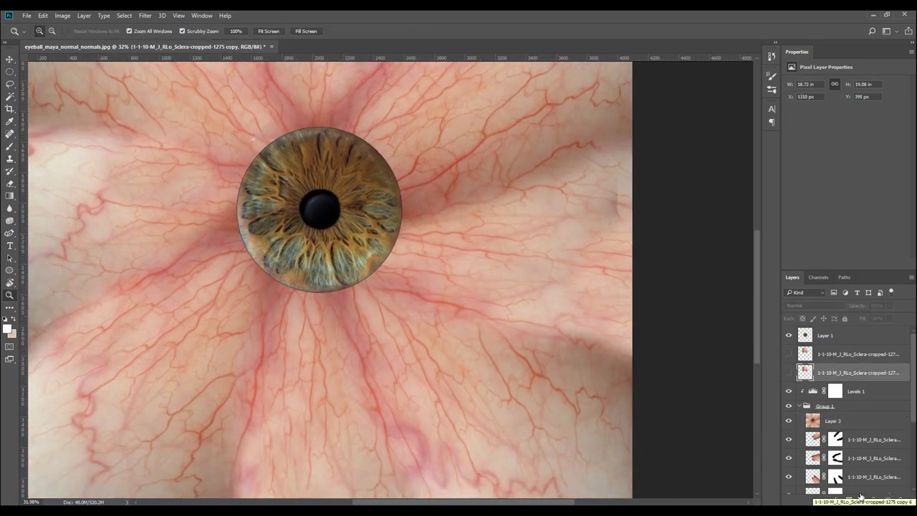
{"action": "left_click", "coordinate": [888, 501]}
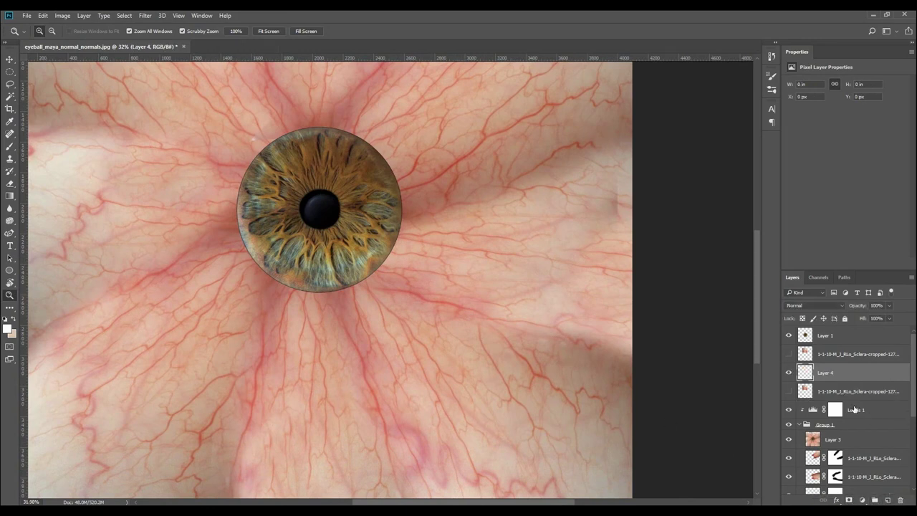
{"action": "left_click", "coordinate": [855, 410]}
{"action": "left_click", "coordinate": [12, 334]}
{"action": "left_click", "coordinate": [376, 102]}
{"action": "left_click", "coordinate": [587, 74]}
{"action": "key", "text": "ctrl+alt+z"}
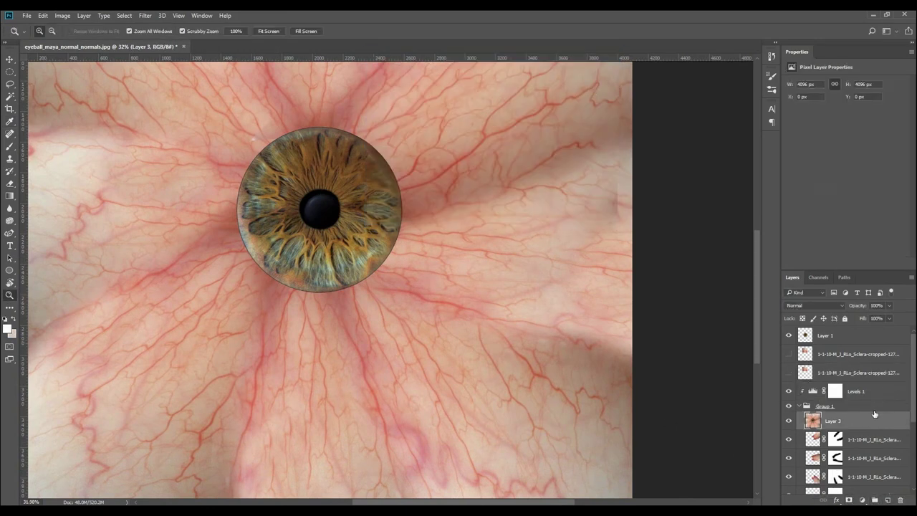
Step: Add a Solid Color fill layer in pale greyish pink (#bdb3b3) directly above the lower hidden sclera copy
{"action": "left_click", "coordinate": [872, 381]}
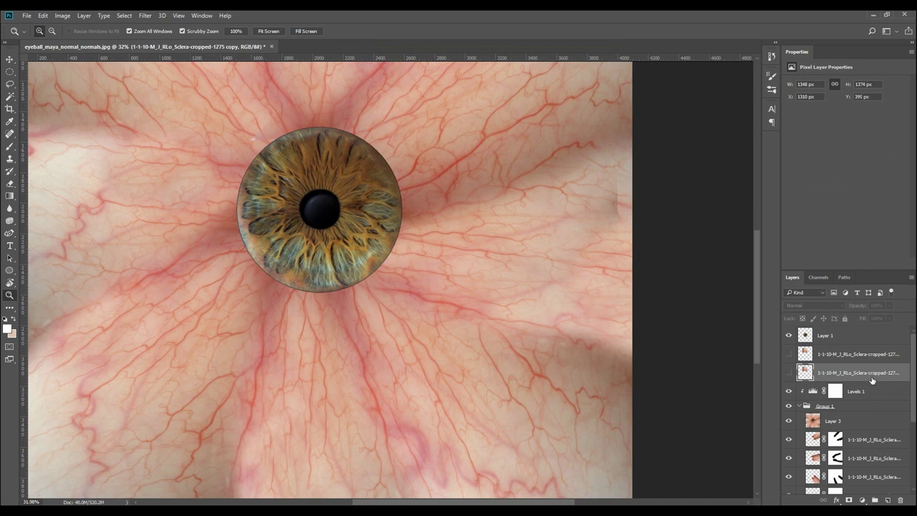
{"action": "left_click", "coordinate": [863, 500]}
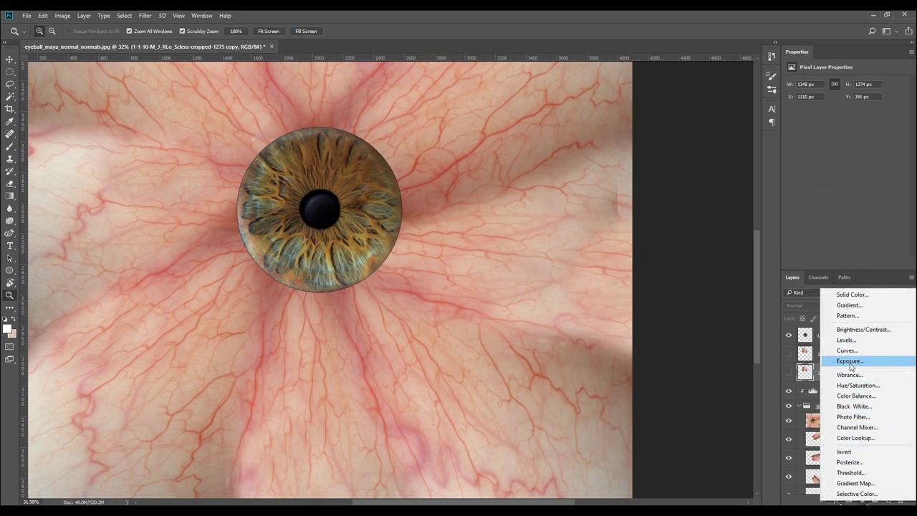
{"action": "left_click", "coordinate": [846, 295]}
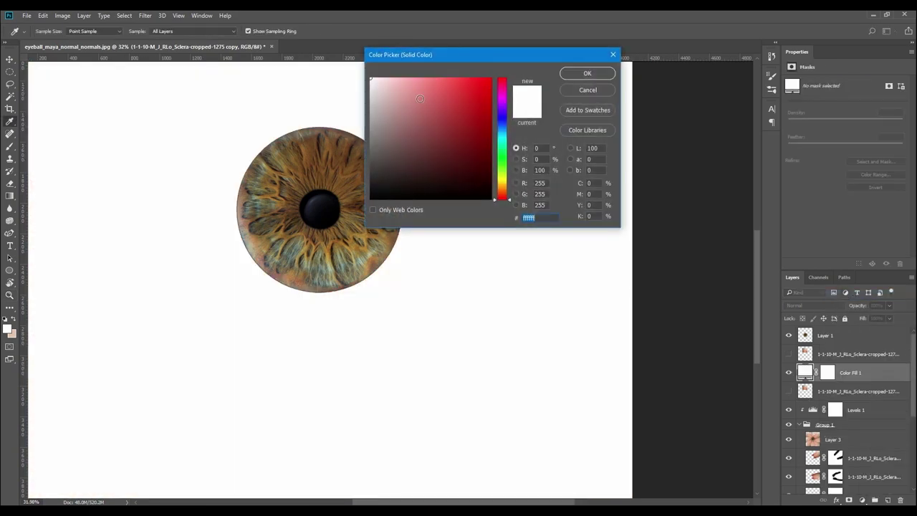
{"action": "left_click", "coordinate": [381, 130]}
{"action": "mouse_move", "coordinate": [380, 117]}
{"action": "left_mouse_down"}
{"action": "mouse_move", "coordinate": [357, 106]}
{"action": "mouse_move", "coordinate": [444, 140]}
{"action": "mouse_move", "coordinate": [363, 120]}
{"action": "left_mouse_up"}
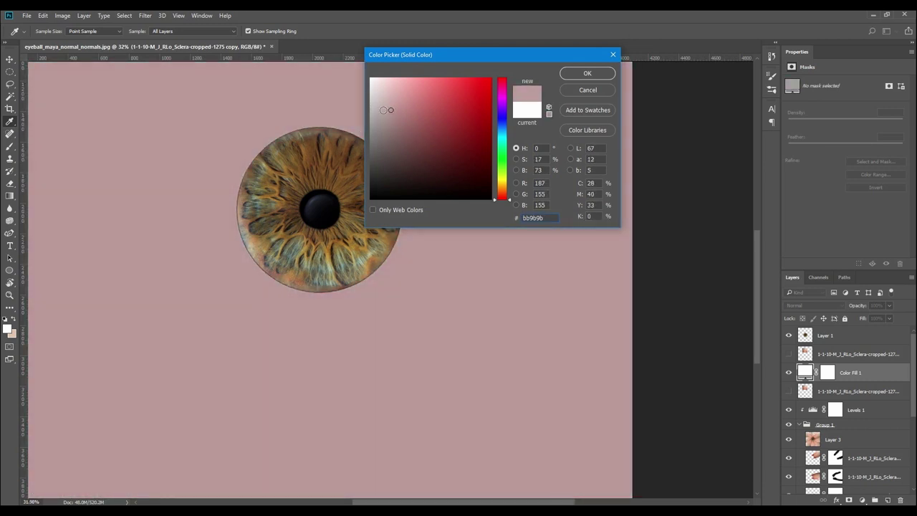
{"action": "left_click", "coordinate": [377, 109]}
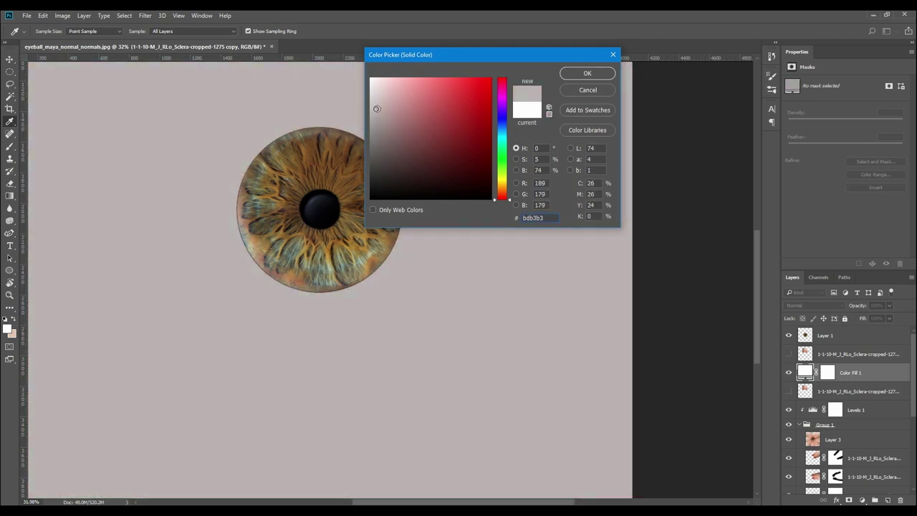
{"action": "left_click", "coordinate": [586, 74]}
Step: Try revealing the veined sclera around the iris by painting the fill layer's mask with a 1500 px soft black brush
{"action": "key", "text": "z"}
{"action": "left_click", "coordinate": [829, 373]}
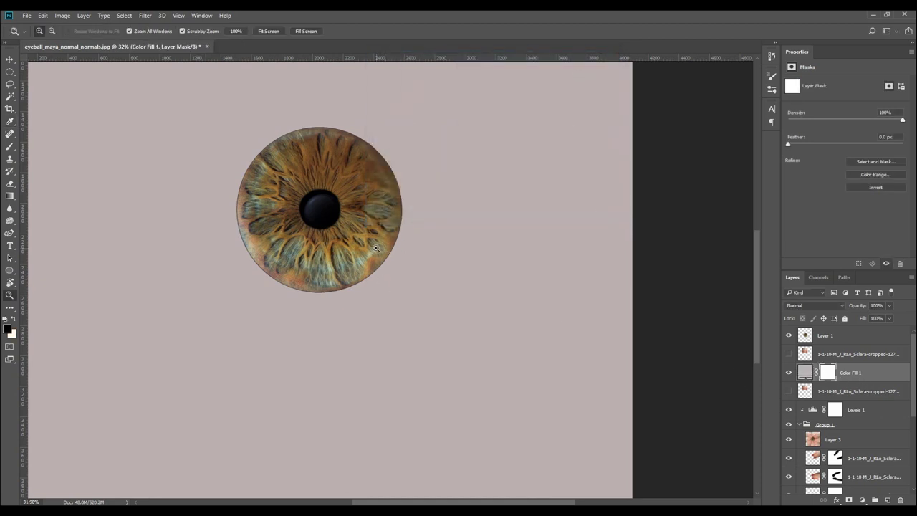
{"action": "key", "text": "b"}
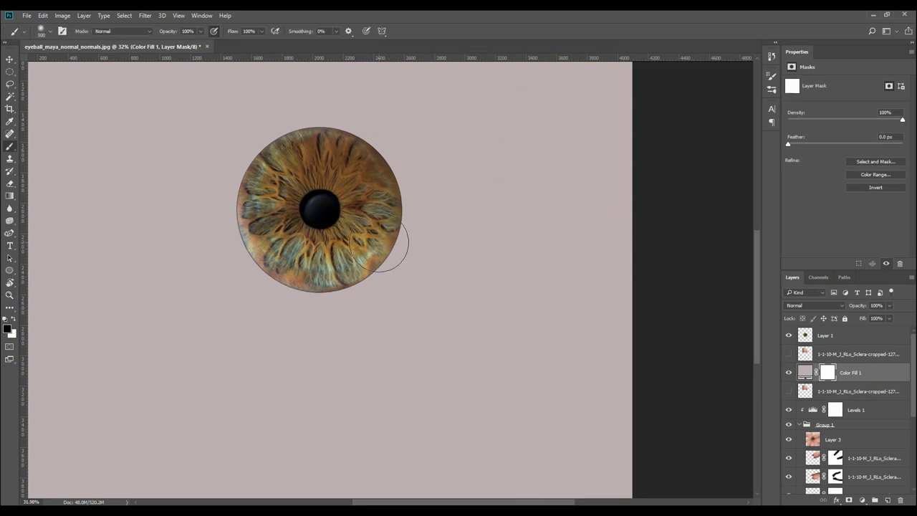
{"action": "key", "text": "bracketright"}
{"action": "key", "text": "bracketright"}
{"action": "key", "text": "bracketright"}
{"action": "key", "text": "bracketright"}
{"action": "left_click", "coordinate": [315, 200]}
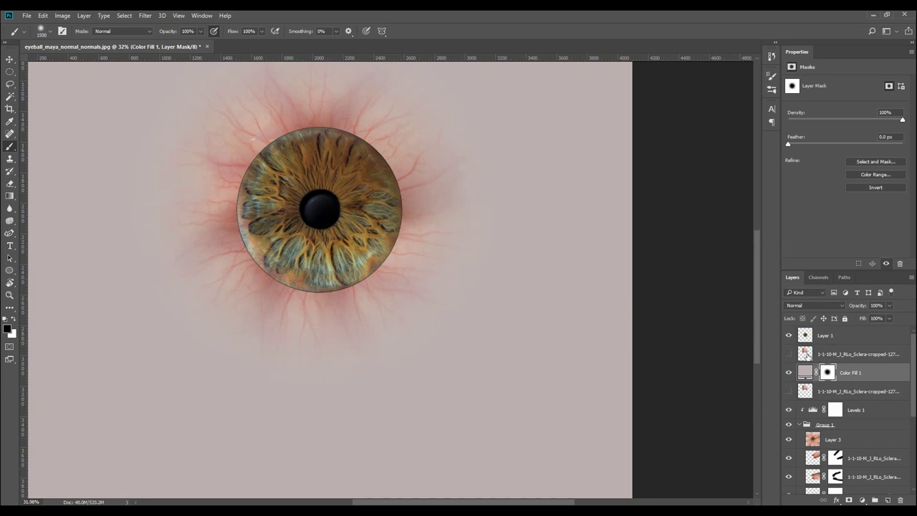
{"action": "key", "text": "ctrl+z"}
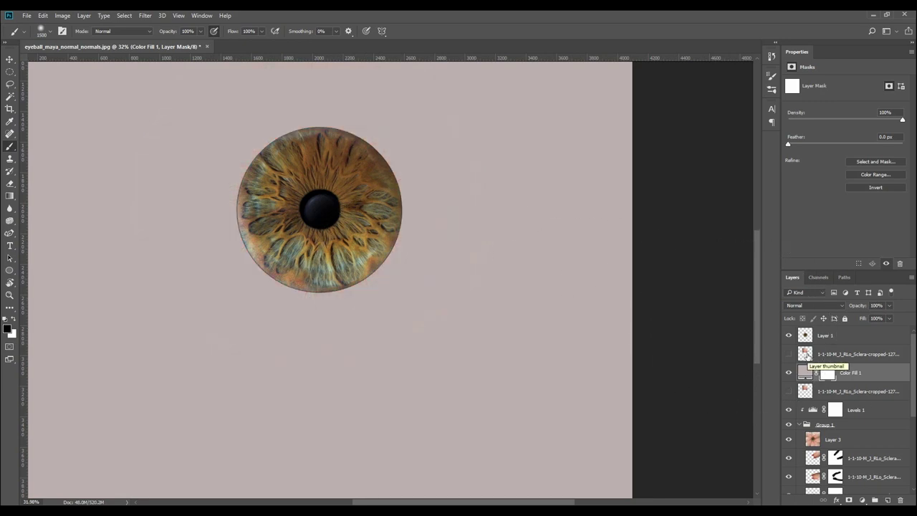
Step: Invert the Color Fill 1 mask to black and paint a soft white area around the iris with a size 1200 brush
{"action": "key", "text": "ctrl+z"}
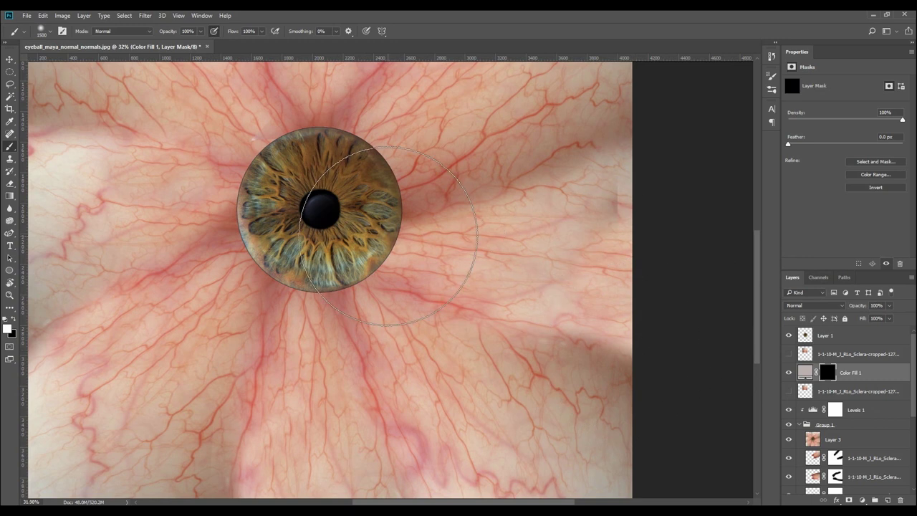
{"action": "key", "text": "bracketleft"}
{"action": "key", "text": "bracketleft"}
{"action": "mouse_move", "coordinate": [320, 209]}
{"action": "left_mouse_down"}
{"action": "mouse_move", "coordinate": [295, 212]}
{"action": "mouse_move", "coordinate": [240, 180]}
{"action": "mouse_move", "coordinate": [330, 179]}
{"action": "mouse_move", "coordinate": [285, 255]}
{"action": "mouse_move", "coordinate": [301, 207]}
{"action": "mouse_move", "coordinate": [423, 186]}
{"action": "mouse_move", "coordinate": [352, 330]}
{"action": "mouse_move", "coordinate": [233, 231]}
{"action": "mouse_move", "coordinate": [327, 287]}
{"action": "mouse_move", "coordinate": [324, 142]}
{"action": "mouse_move", "coordinate": [389, 173]}
{"action": "mouse_move", "coordinate": [358, 253]}
{"action": "left_mouse_up"}
{"action": "key", "text": "bracketleft"}
{"action": "key", "text": "bracketleft"}
Step: Set the Color Fill 1 colour to the skin tone e1c0ac sampled from the sclera
{"action": "double_click", "coordinate": [804, 372]}
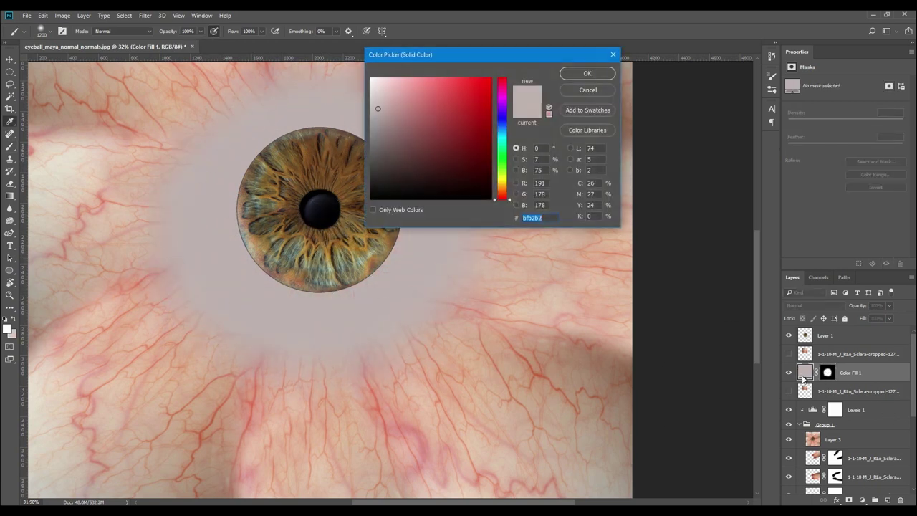
{"action": "left_click", "coordinate": [373, 94]}
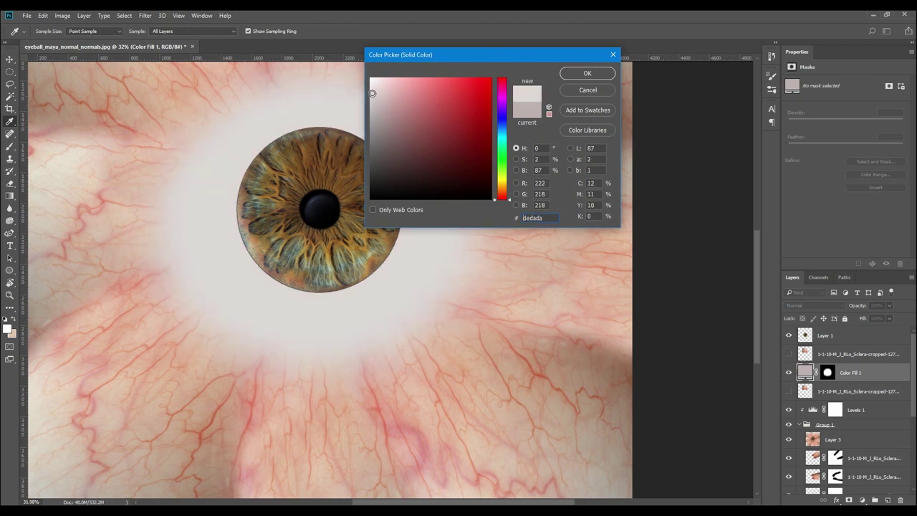
{"action": "left_click_drag", "start_coordinate": [373, 93], "coordinate": [372, 120]}
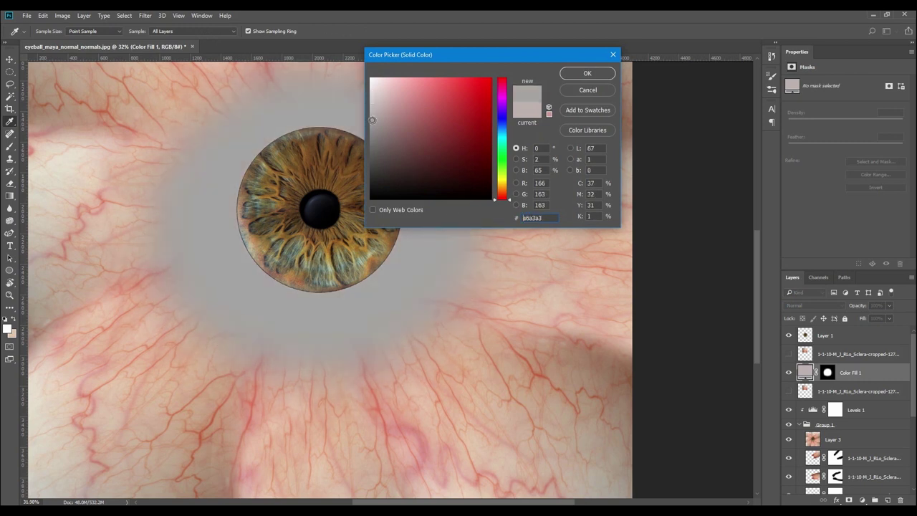
{"action": "left_click", "coordinate": [539, 307]}
{"action": "left_click", "coordinate": [577, 75]}
Step: Set the opacity of the Color Fill 1 layer to 84%
{"action": "left_click_drag", "start_coordinate": [863, 309], "coordinate": [841, 306]}
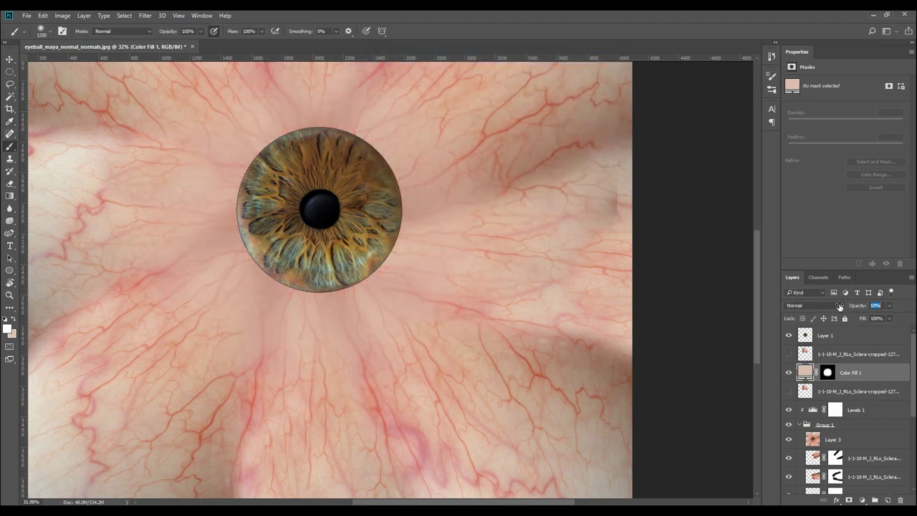
{"action": "key", "text": "Return"}
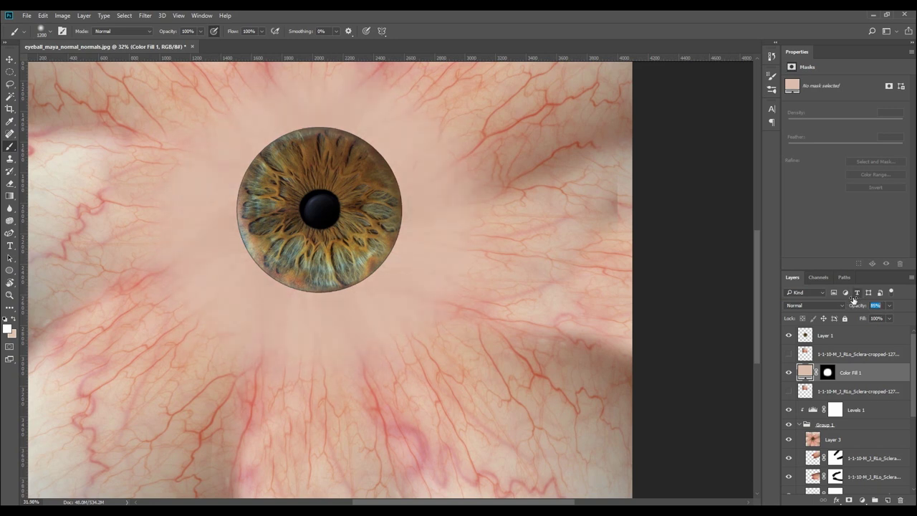
{"action": "left_click_drag", "start_coordinate": [851, 301], "coordinate": [858, 301]}
Step: Lighten the Color Fill 1 colour to a pale cream tone
{"action": "left_click_drag", "start_coordinate": [351, 185], "coordinate": [374, 225]}
{"action": "key", "text": "z"}
{"action": "left_click_drag", "start_coordinate": [374, 226], "coordinate": [394, 226]}
{"action": "double_click", "coordinate": [808, 372]}
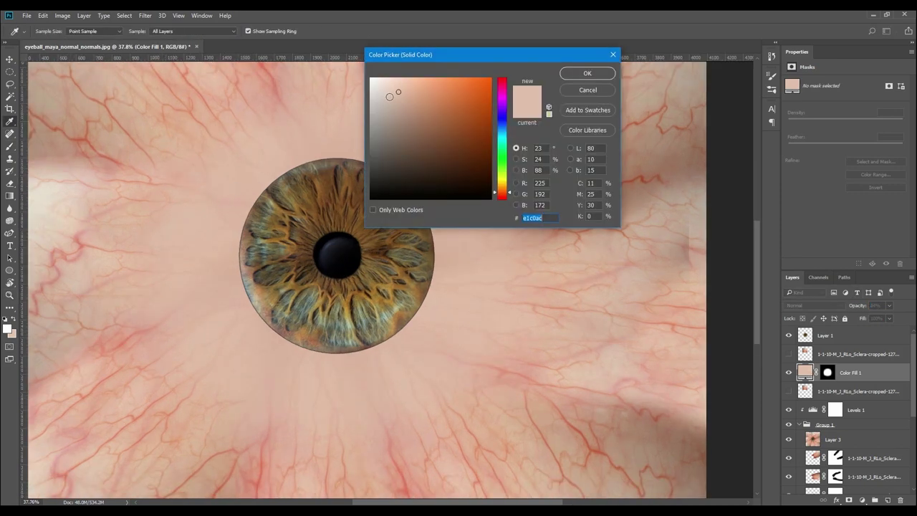
{"action": "left_click_drag", "start_coordinate": [395, 93], "coordinate": [382, 89]}
{"action": "key", "text": "Return"}
Step: Add a layer mask to Layer 1 that follows the outline of the iris
{"action": "left_click_drag", "start_coordinate": [363, 259], "coordinate": [341, 287]}
{"action": "scroll", "coordinate": [340, 288], "scroll_direction": "up", "scroll_amount": 3, "text": "alt"}
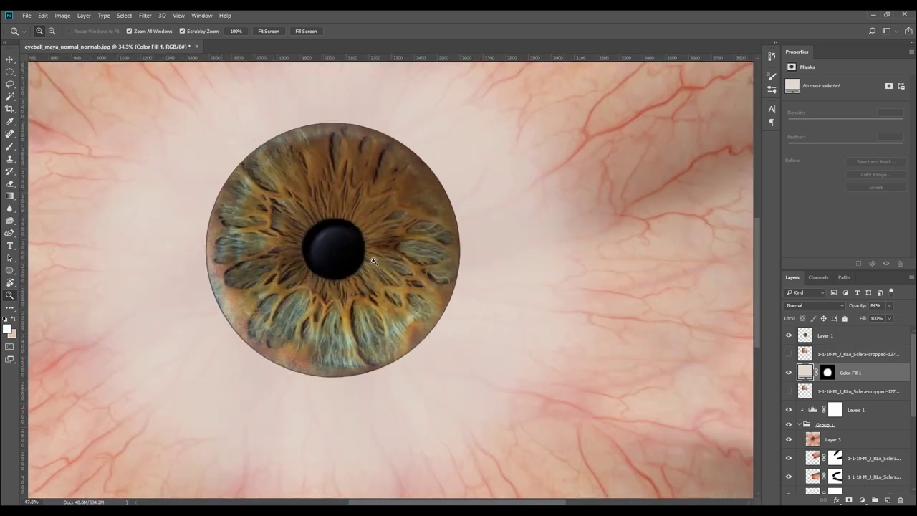
{"action": "left_click", "coordinate": [846, 335]}
{"action": "left_click", "coordinate": [849, 500]}
{"action": "key", "text": "ctrl+z"}
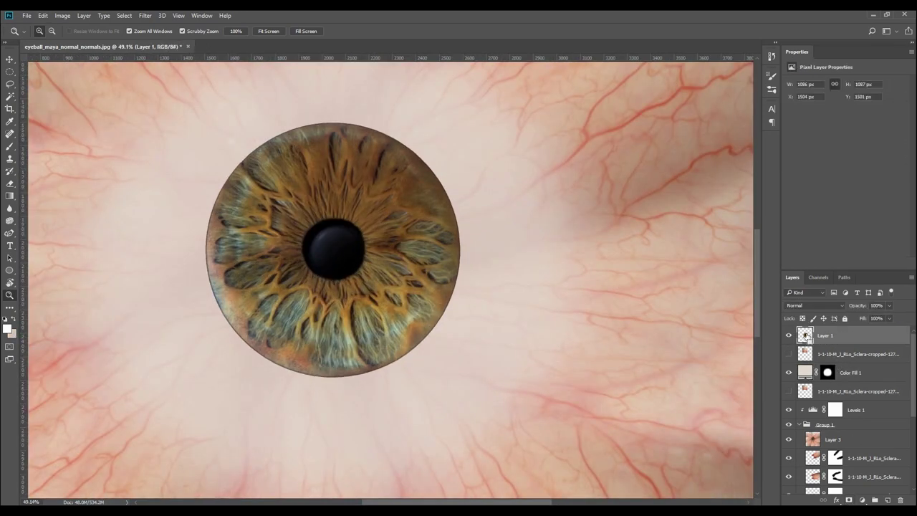
{"action": "left_click", "coordinate": [849, 500]}
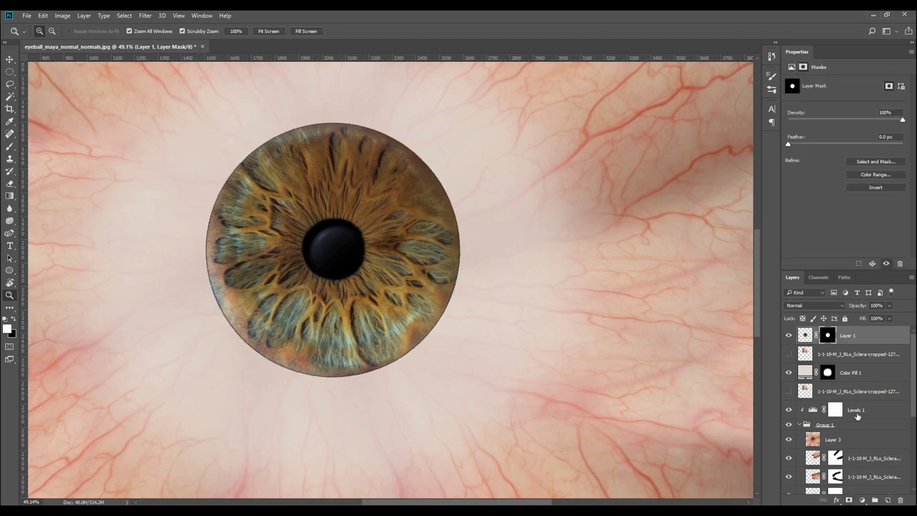
Step: Soften the edge of Layer 1's mask with two Gaussian Blur passes, the second at a radius of about 70 pixels
{"action": "scroll", "coordinate": [516, 315], "scroll_direction": "down", "scroll_amount": 2, "text": "alt"}
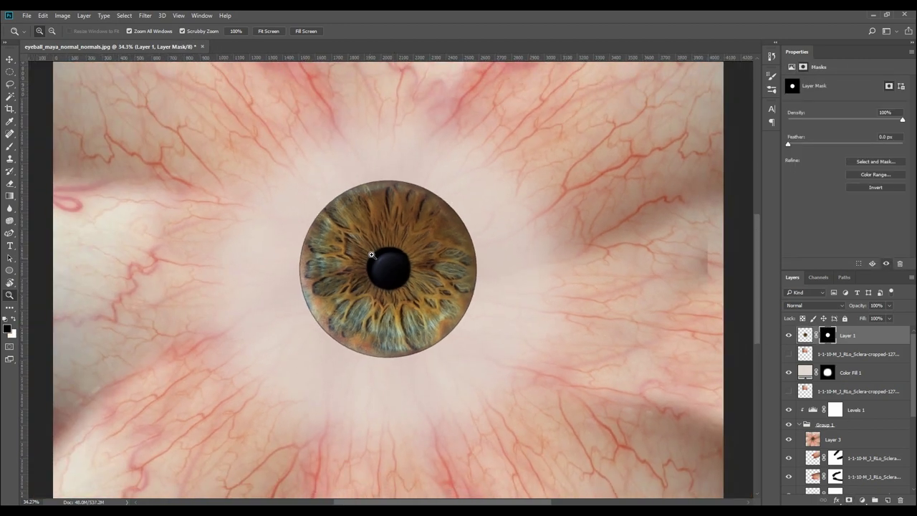
{"action": "scroll", "coordinate": [377, 251], "scroll_direction": "up", "scroll_amount": 2, "text": "alt"}
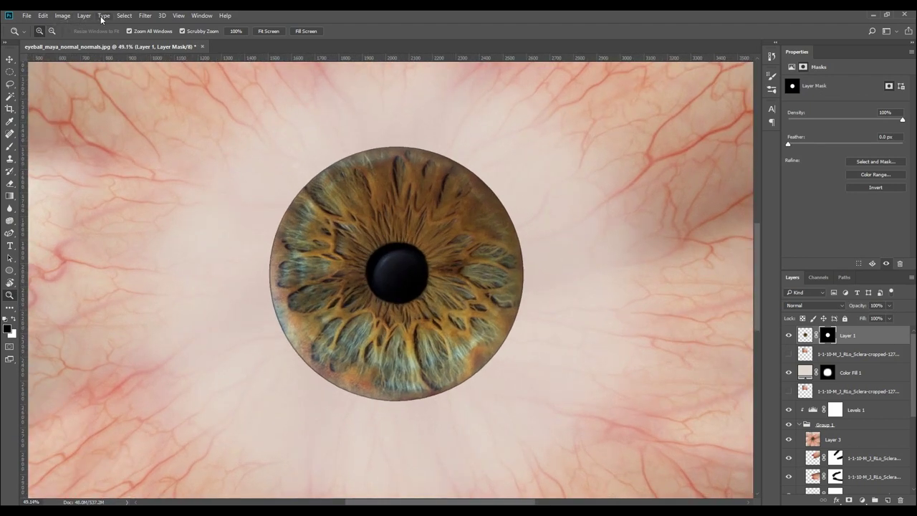
{"action": "left_click", "coordinate": [125, 20]}
{"action": "mouse_move", "coordinate": [143, 19]}
{"action": "mouse_move", "coordinate": [198, 124]}
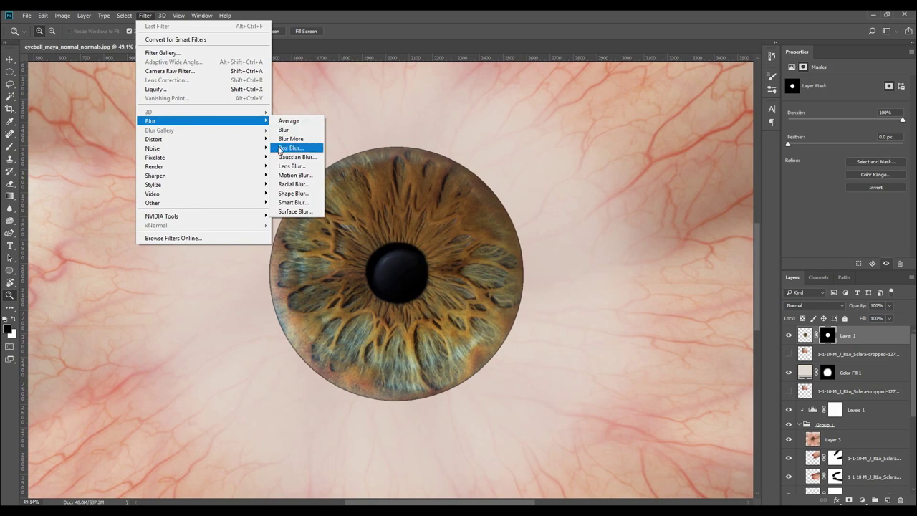
{"action": "left_click", "coordinate": [288, 157]}
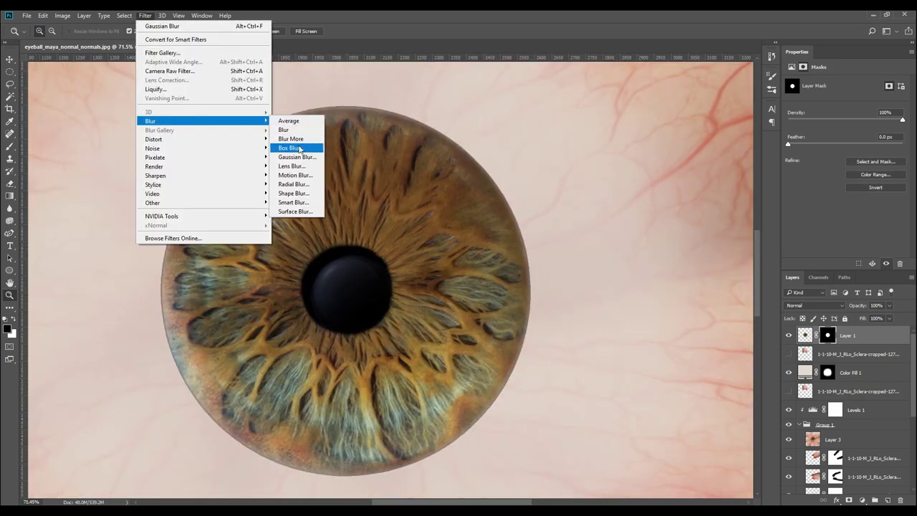
{"action": "left_click", "coordinate": [300, 157]}
{"action": "left_click_drag", "start_coordinate": [671, 289], "coordinate": [670, 288]}
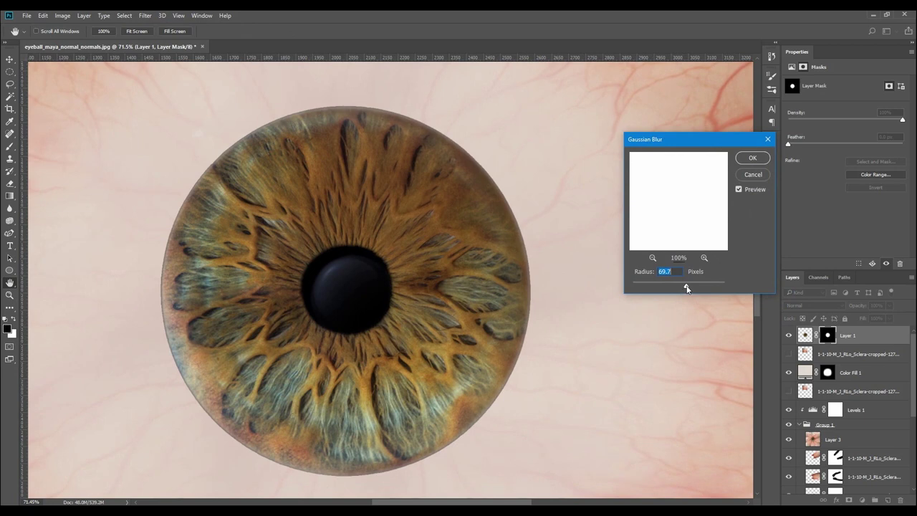
{"action": "left_click", "coordinate": [752, 159]}
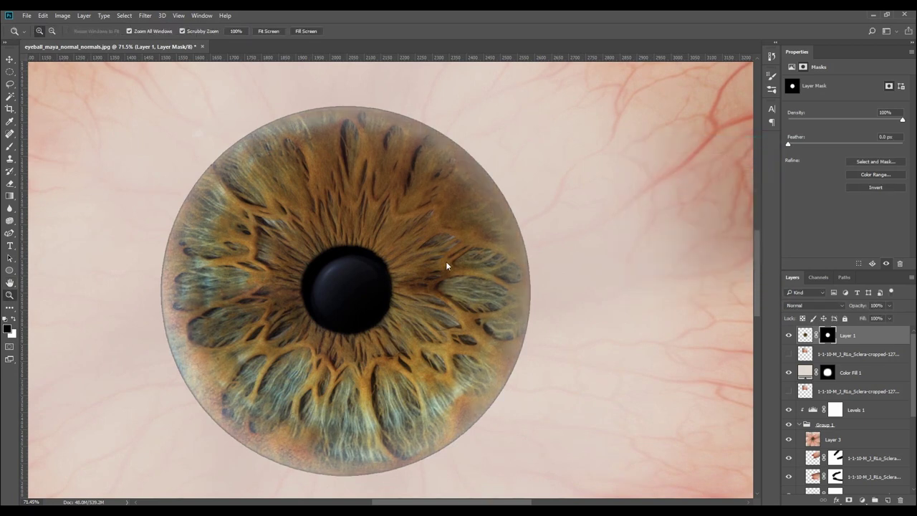
Step: Cover the reflection in the pupil on Layer 1 with solid black, using a brush about as large as the pupil
{"action": "left_click_drag", "start_coordinate": [494, 352], "coordinate": [462, 380]}
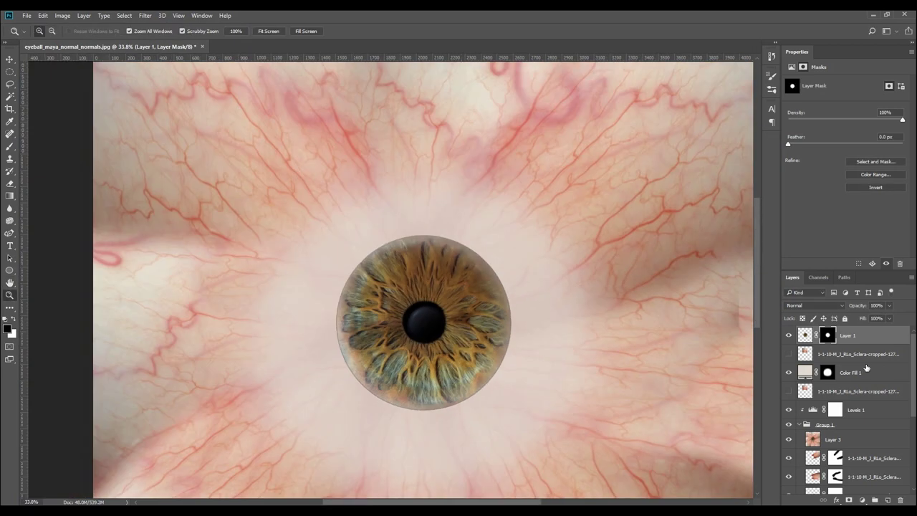
{"action": "scroll", "coordinate": [502, 351], "scroll_direction": "up", "scroll_amount": 3, "text": "alt"}
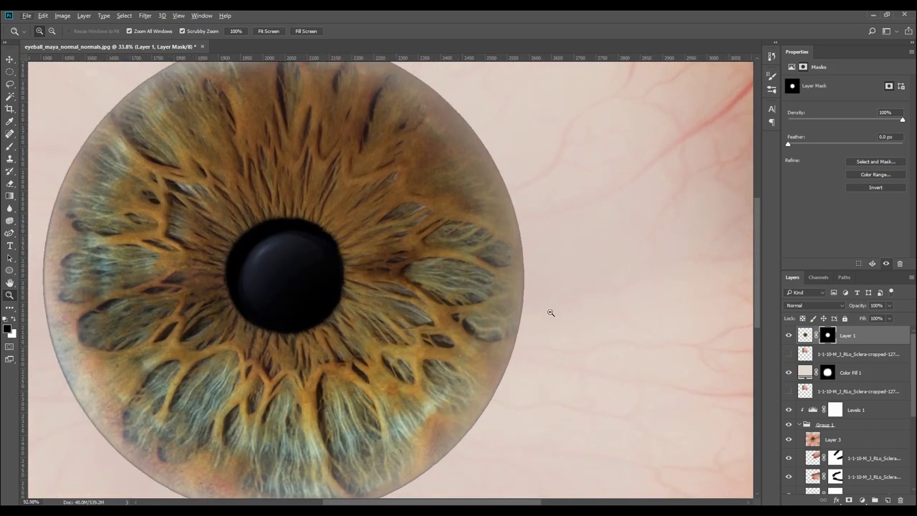
{"action": "scroll", "coordinate": [550, 313], "scroll_direction": "up", "scroll_amount": 4, "text": "alt"}
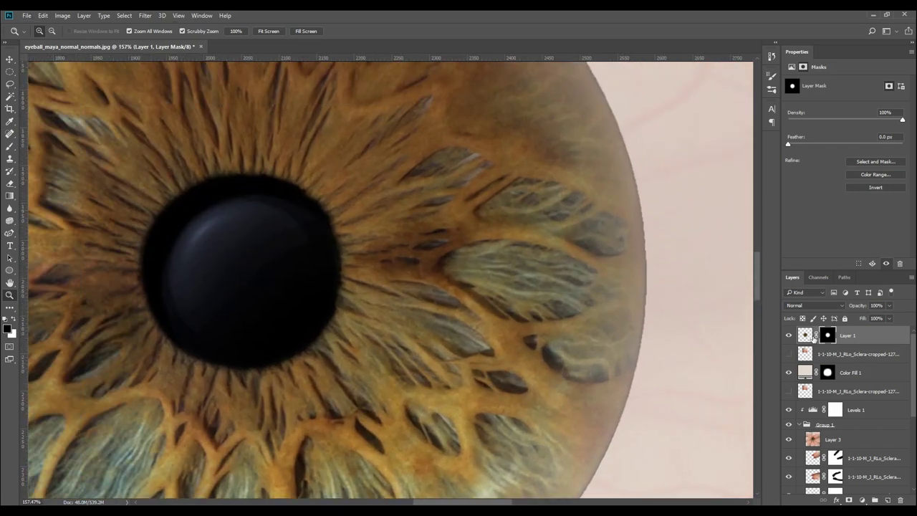
{"action": "left_click", "coordinate": [810, 335]}
{"action": "scroll", "coordinate": [313, 303], "scroll_direction": "up", "scroll_amount": 4, "text": "alt"}
{"action": "key", "text": "b"}
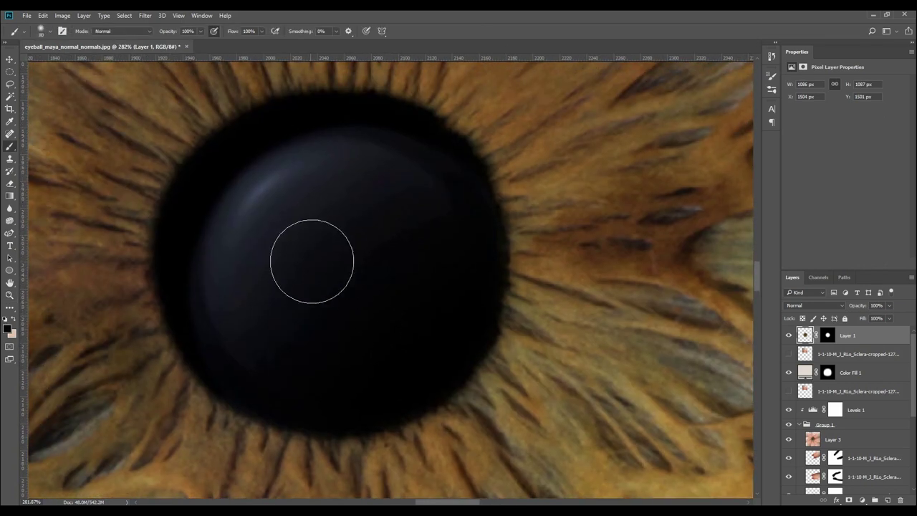
{"action": "key", "text": "bracketright"}
{"action": "key", "text": "bracketright"}
{"action": "key", "text": "bracketright"}
{"action": "key", "text": "bracketright"}
{"action": "key", "text": "bracketright"}
{"action": "key", "text": "bracketright"}
{"action": "left_click", "coordinate": [48, 32]}
{"action": "left_click", "coordinate": [63, 102]}
{"action": "left_click", "coordinate": [350, 253]}
{"action": "key", "text": "bracketleft"}
{"action": "key", "text": "bracketleft"}
{"action": "key", "text": "ctrl+z"}
{"action": "key", "text": "bracketright"}
{"action": "left_click", "coordinate": [331, 262]}
{"action": "key", "text": "z"}
{"action": "scroll", "coordinate": [482, 372], "scroll_direction": "down", "scroll_amount": 12, "text": "alt"}
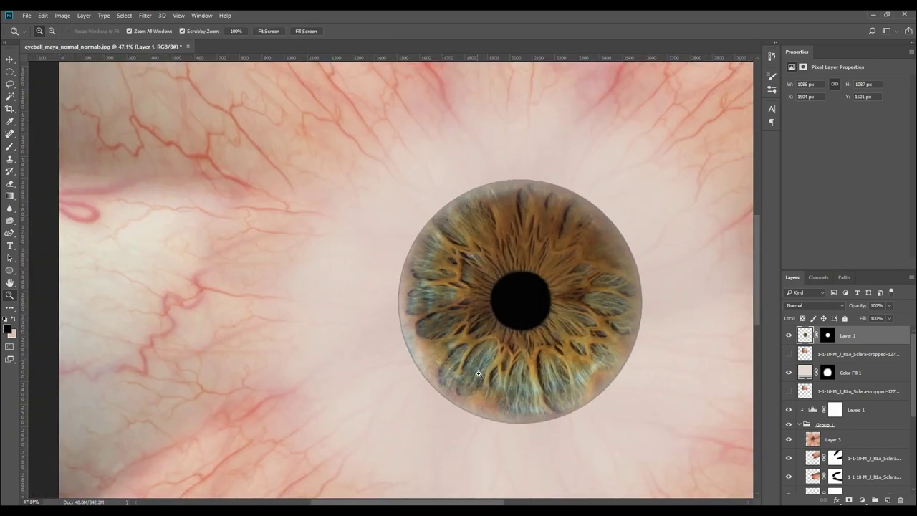
Step: Touch up the mask of Layer 1 with the brush to refine how the iris blends in
{"action": "scroll", "coordinate": [482, 372], "scroll_direction": "up", "scroll_amount": 4, "text": "alt"}
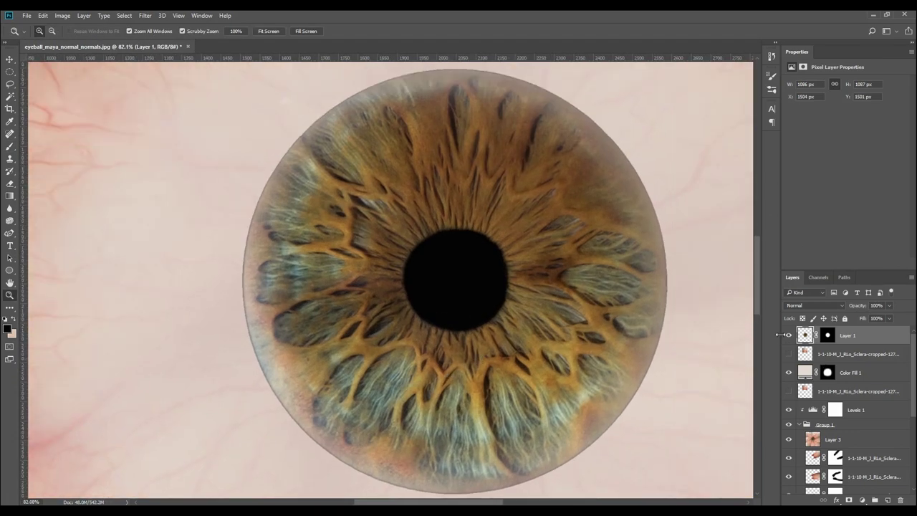
{"action": "left_click", "coordinate": [828, 336]}
{"action": "mouse_move", "coordinate": [508, 351]}
{"action": "left_mouse_down"}
{"action": "mouse_move", "coordinate": [442, 381]}
{"action": "mouse_move", "coordinate": [495, 362]}
{"action": "left_mouse_up"}
{"action": "left_click", "coordinate": [805, 337]}
{"action": "left_click", "coordinate": [828, 337]}
{"action": "key", "text": "b"}
{"action": "mouse_move", "coordinate": [372, 246]}
{"action": "left_mouse_down"}
{"action": "mouse_move", "coordinate": [369, 319]}
{"action": "mouse_move", "coordinate": [369, 222]}
{"action": "left_mouse_up"}
{"action": "key", "text": "x"}
{"action": "key", "text": "z"}
{"action": "scroll", "coordinate": [702, 387], "scroll_direction": "down", "scroll_amount": 5, "text": "alt"}
Step: Brighten the sclera by setting the midtone value of the Levels 1 adjustment to 1.39
{"action": "left_click", "coordinate": [846, 439]}
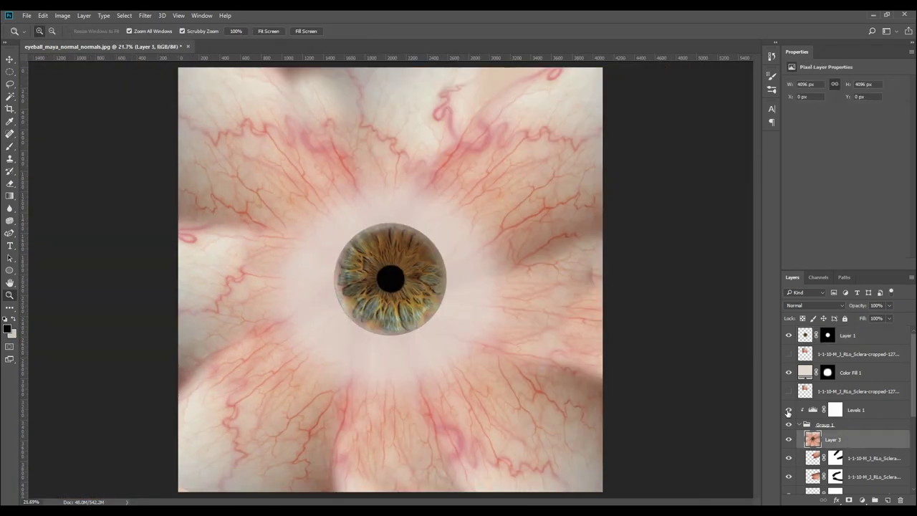
{"action": "left_click", "coordinate": [814, 412]}
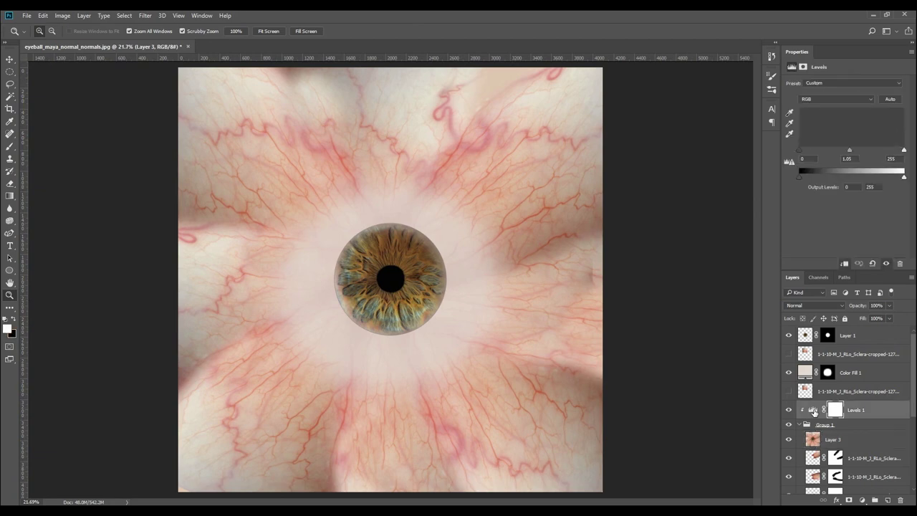
{"action": "mouse_move", "coordinate": [849, 150]}
{"action": "left_mouse_down"}
{"action": "mouse_move", "coordinate": [821, 158]}
{"action": "mouse_move", "coordinate": [856, 165]}
{"action": "mouse_move", "coordinate": [841, 166]}
{"action": "left_mouse_up"}
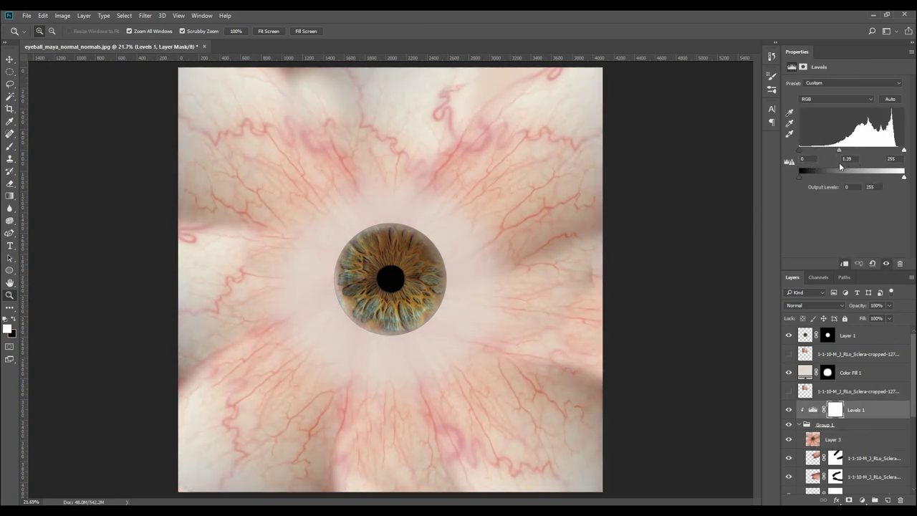
Step: Change the Color Fill 1 colour to a warm peach tone that blends with the sclera around the iris
{"action": "left_click", "coordinate": [442, 246]}
{"action": "key", "text": "s"}
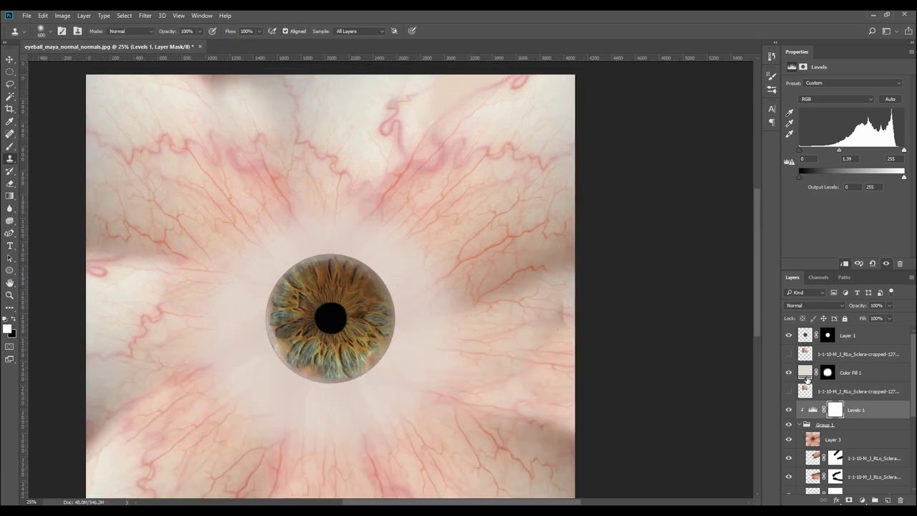
{"action": "left_click", "coordinate": [807, 379]}
{"action": "double_click", "coordinate": [807, 379]}
{"action": "left_click_drag", "start_coordinate": [377, 90], "coordinate": [369, 70]}
{"action": "left_click", "coordinate": [473, 376]}
{"action": "left_click", "coordinate": [393, 89]}
{"action": "left_click_drag", "start_coordinate": [381, 90], "coordinate": [399, 92]}
{"action": "left_click", "coordinate": [587, 73]}
Step: Clone clean sclera over the curled vessel near the upper edge of the image on Layer 3
{"action": "key", "text": "s"}
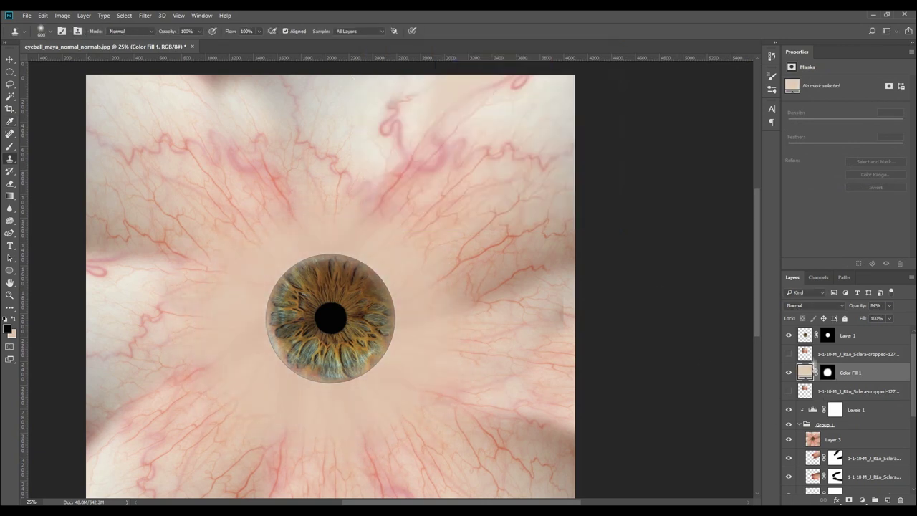
{"action": "left_click", "coordinate": [832, 439]}
{"action": "left_click_drag", "start_coordinate": [453, 131], "coordinate": [507, 87]}
{"action": "left_click", "coordinate": [399, 155], "text": "alt"}
{"action": "left_click_drag", "start_coordinate": [459, 129], "coordinate": [516, 72]}
Step: Brush sampled sclera colour at 24% opacity over the dark patches along the left side of the image on Layer 3
{"action": "left_click_drag", "start_coordinate": [392, 436], "coordinate": [404, 184]}
{"action": "scroll", "coordinate": [258, 286], "scroll_direction": "up", "scroll_amount": 3}
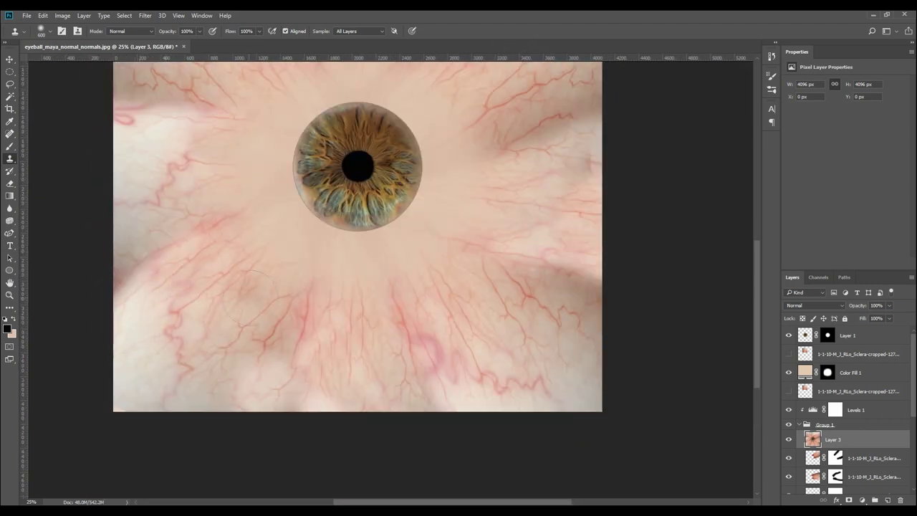
{"action": "key", "text": "b"}
{"action": "left_click", "coordinate": [49, 31]}
{"action": "double_click", "coordinate": [52, 110]}
{"action": "left_click", "coordinate": [129, 332], "text": "alt"}
{"action": "left_click_drag", "start_coordinate": [131, 326], "coordinate": [153, 246]}
{"action": "left_click_drag", "start_coordinate": [163, 208], "coordinate": [126, 363]}
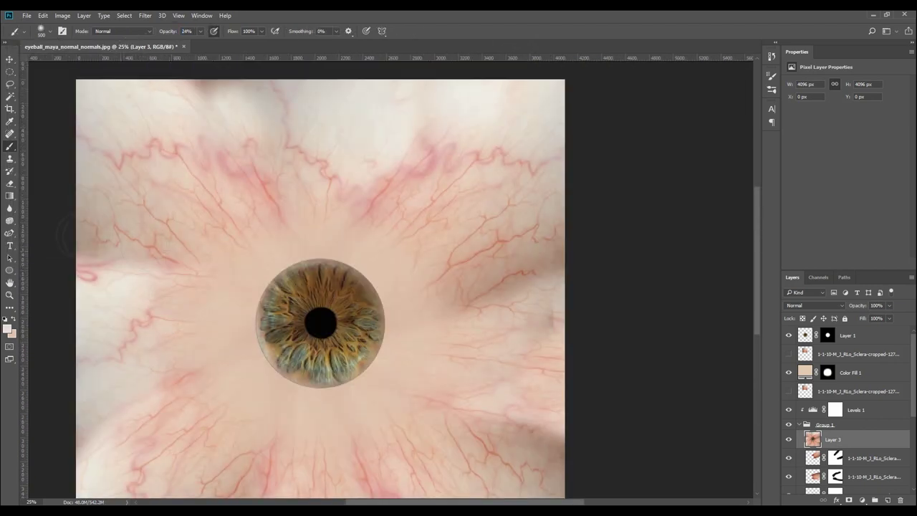
Step: Even out the shadows and strong vessels in the upper and right parts of the sclera with light brush strokes on Layer 3
{"action": "left_click_drag", "start_coordinate": [152, 161], "coordinate": [114, 226]}
{"action": "left_click_drag", "start_coordinate": [287, 215], "coordinate": [239, 203]}
{"action": "left_click_drag", "start_coordinate": [501, 287], "coordinate": [437, 226]}
{"action": "left_click_drag", "start_coordinate": [491, 181], "coordinate": [464, 225]}
{"action": "left_click_drag", "start_coordinate": [437, 301], "coordinate": [485, 161]}
{"action": "left_click_drag", "start_coordinate": [480, 322], "coordinate": [450, 369]}
{"action": "left_click_drag", "start_coordinate": [287, 215], "coordinate": [273, 338]}
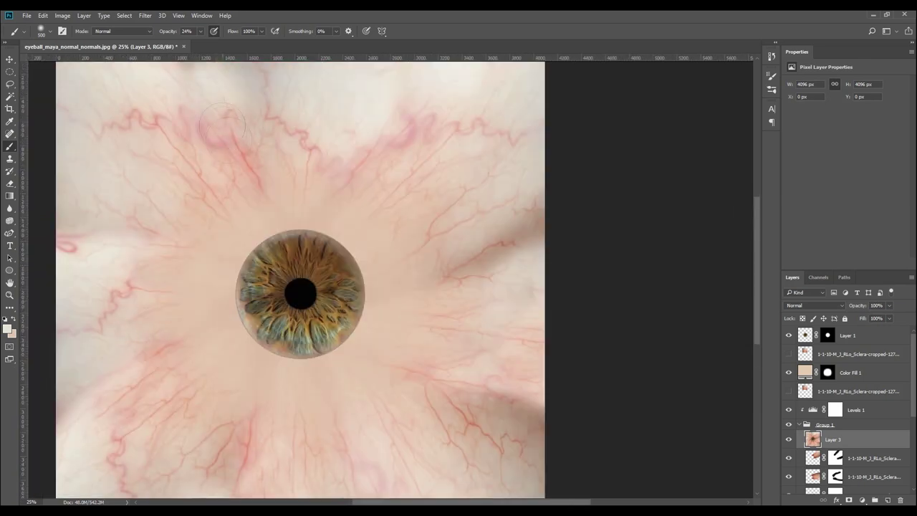
{"action": "left_click", "coordinate": [203, 95]}
Step: Darken the midtones of the Levels 1 adjustment and paint light sclera colour over the right-hand shadow on Layer 3
{"action": "left_click", "coordinate": [814, 410]}
{"action": "left_click_drag", "start_coordinate": [839, 150], "coordinate": [858, 152]}
{"action": "left_click", "coordinate": [833, 439]}
{"action": "left_click_drag", "start_coordinate": [523, 236], "coordinate": [466, 258]}
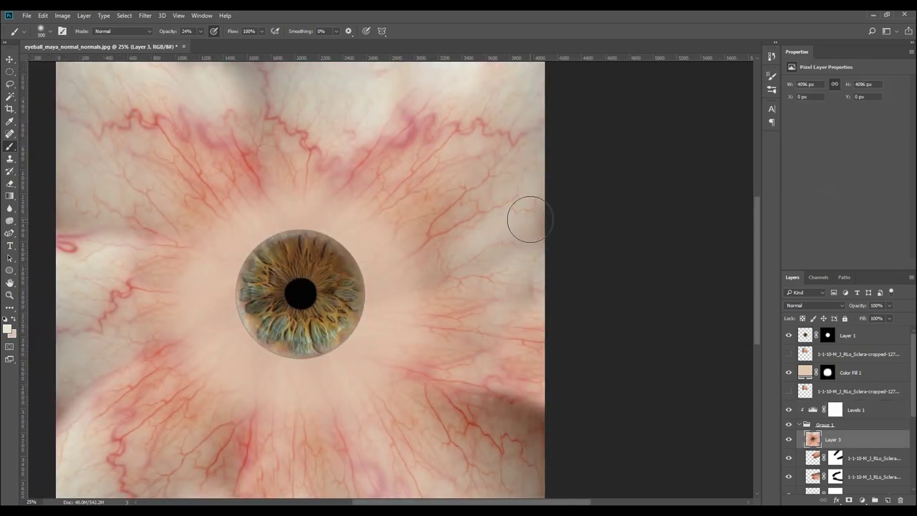
Step: Reduce the brush opacity to 17% and blend the remaining uneven patches across the upper and right sclera on Layer 3
{"action": "left_click_drag", "start_coordinate": [172, 33], "coordinate": [168, 33]}
{"action": "left_click_drag", "start_coordinate": [511, 149], "coordinate": [511, 182]}
{"action": "left_click_drag", "start_coordinate": [265, 107], "coordinate": [186, 104]}
{"action": "left_click_drag", "start_coordinate": [459, 301], "coordinate": [460, 223]}
{"action": "scroll", "coordinate": [562, 372], "scroll_direction": "down", "scroll_amount": 2}
{"action": "scroll", "coordinate": [562, 372], "scroll_direction": "left", "scroll_amount": 1}
{"action": "scroll", "coordinate": [58, 364], "scroll_direction": "up", "scroll_amount": 6}
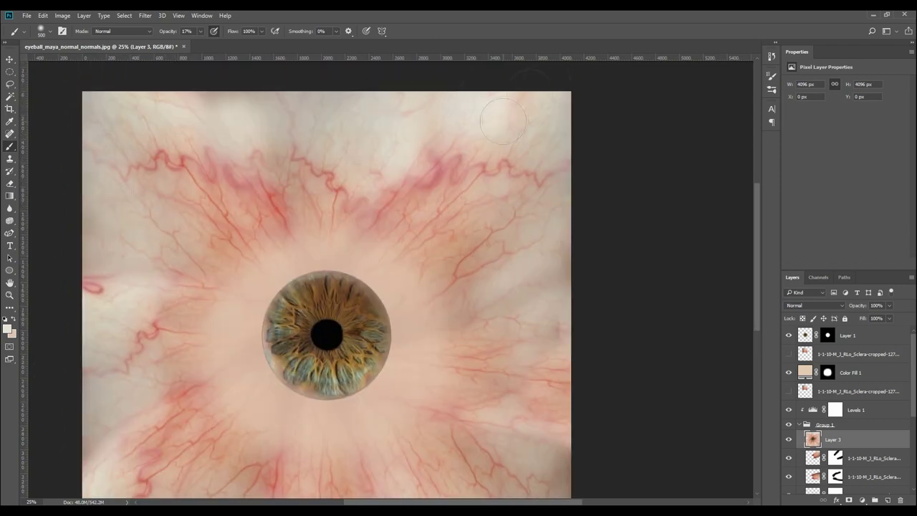
{"action": "mouse_move", "coordinate": [552, 278]}
{"action": "left_mouse_down"}
{"action": "mouse_move", "coordinate": [584, 332]}
{"action": "mouse_move", "coordinate": [600, 307]}
{"action": "left_mouse_up"}
Step: Save the eyeball texture to the maps folder of eye_project in a different file format
{"action": "key", "text": "ctrl+space"}
{"action": "left_click_drag", "start_coordinate": [280, 365], "coordinate": [334, 286]}
{"action": "mouse_move", "coordinate": [322, 287]}
{"action": "left_mouse_down", "text": "ctrl"}
{"action": "mouse_move", "coordinate": [334, 263]}
{"action": "mouse_move", "coordinate": [327, 301]}
{"action": "left_mouse_up", "text": "ctrl"}
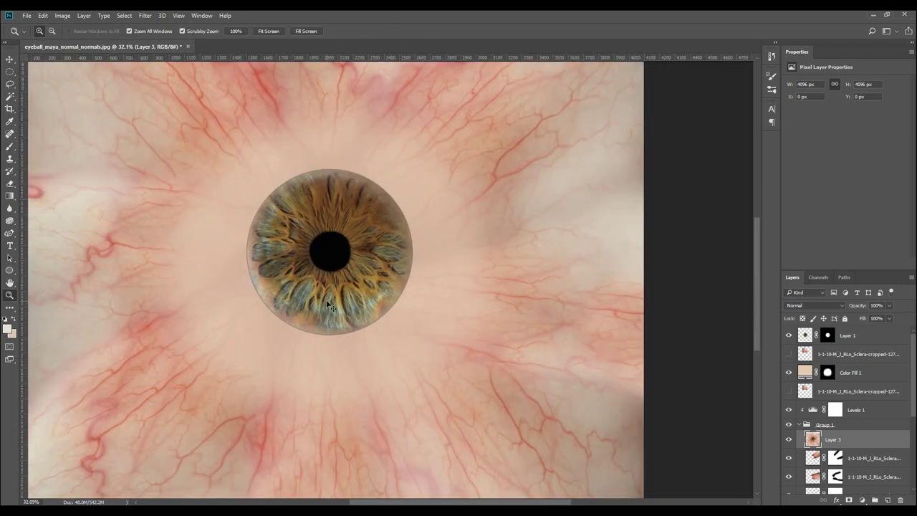
{"action": "key", "text": "ctrl+shift+s"}
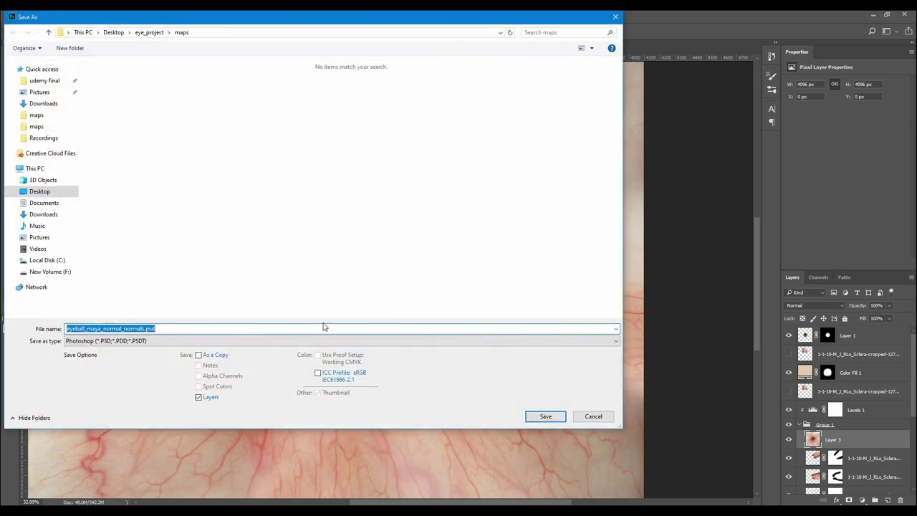
{"action": "left_click", "coordinate": [184, 343]}
{"action": "left_click", "coordinate": [217, 277]}
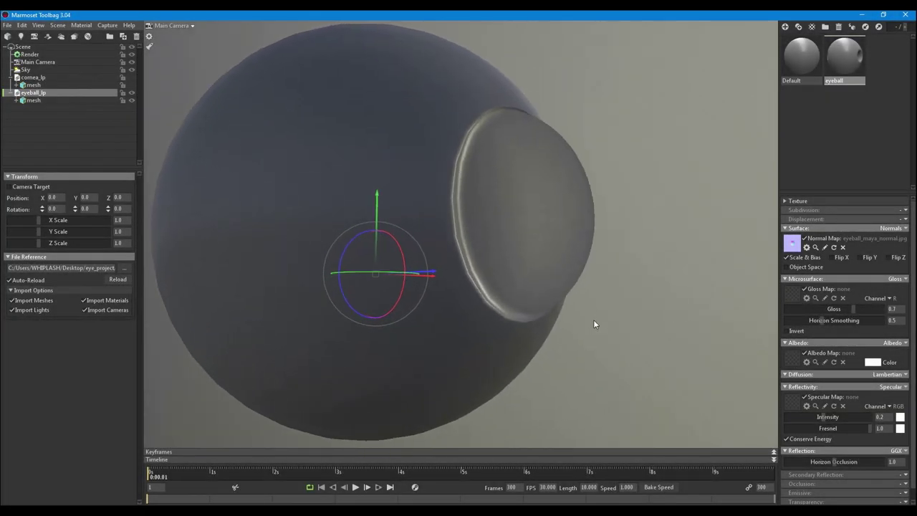
Step: Assign eyeball_base.jpg as the albedo map of the eyeball material and lower its gloss to 0
{"action": "left_click", "coordinate": [789, 359]}
{"action": "left_click", "coordinate": [456, 173]}
{"action": "double_click", "coordinate": [456, 174]}
{"action": "left_click_drag", "start_coordinate": [555, 256], "coordinate": [631, 352]}
{"action": "left_click_drag", "start_coordinate": [843, 308], "coordinate": [514, 327]}
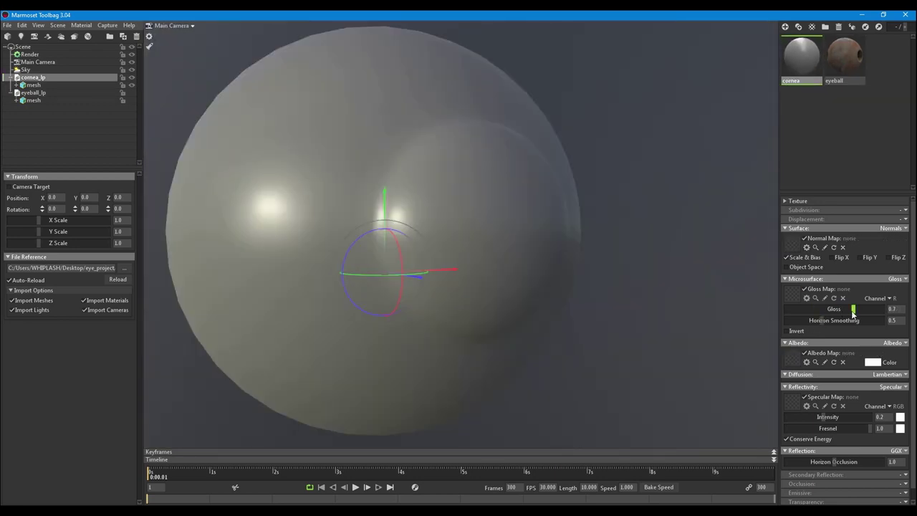
Step: Raise the cornea material's gloss to 1.0 and its specular intensity to about 0.889
{"action": "left_click_drag", "start_coordinate": [856, 310], "coordinate": [892, 308]}
{"action": "scroll", "coordinate": [913, 297], "scroll_direction": "down", "scroll_amount": 1}
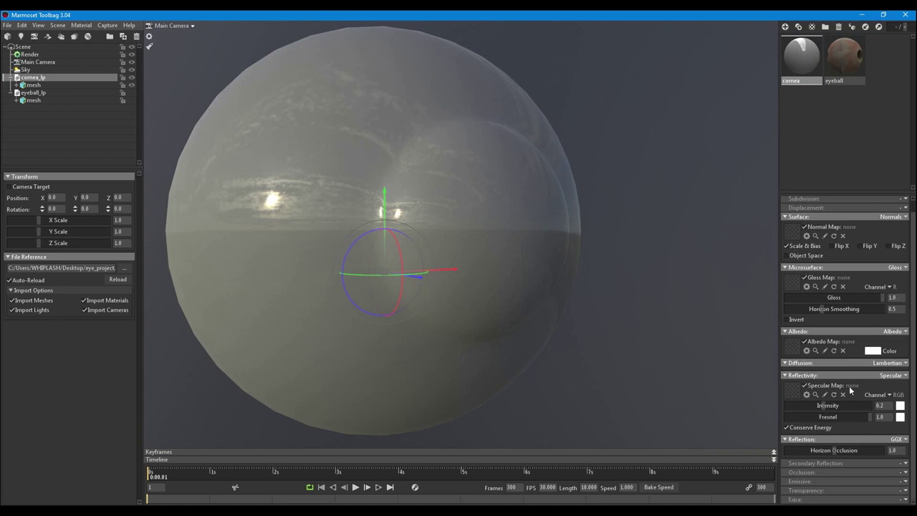
{"action": "left_click_drag", "start_coordinate": [821, 405], "coordinate": [866, 405]}
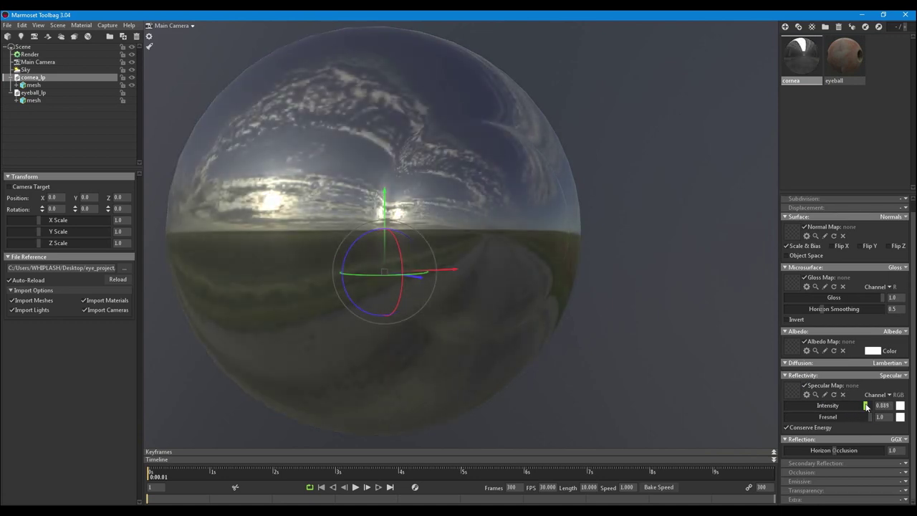
Step: Set the cornea material's transparency to Add and its specular intensity to about 0.322
{"action": "left_click", "coordinate": [897, 493]}
{"action": "left_click", "coordinate": [873, 472]}
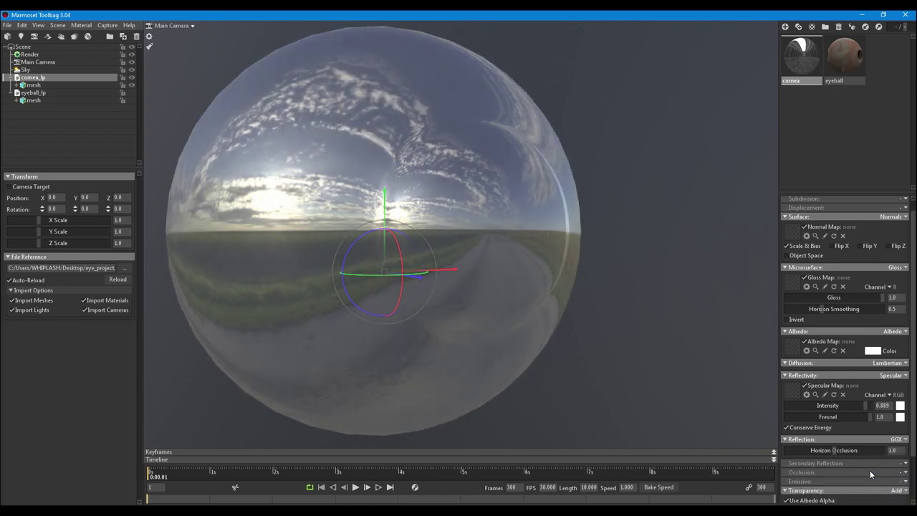
{"action": "scroll", "coordinate": [856, 480], "scroll_direction": "down", "scroll_amount": 3}
{"action": "scroll", "coordinate": [853, 416], "scroll_direction": "up", "scroll_amount": 2}
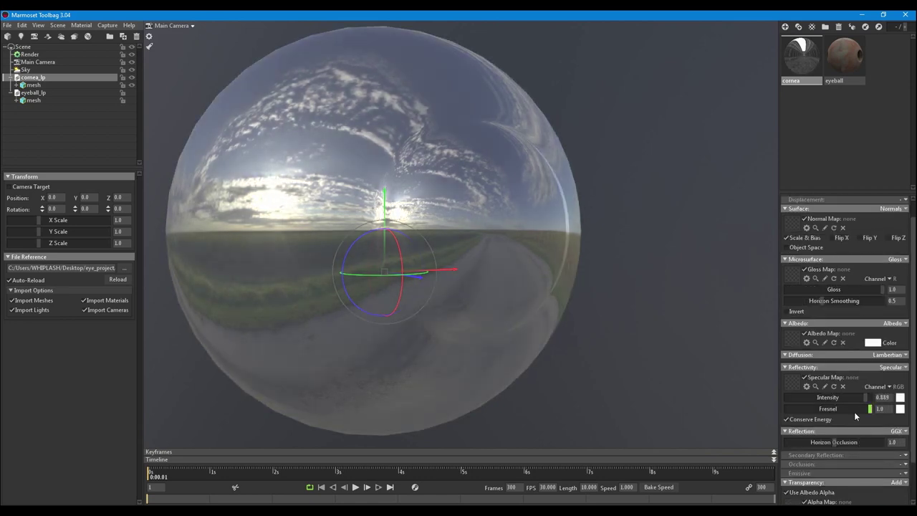
{"action": "left_click_drag", "start_coordinate": [865, 398], "coordinate": [834, 403]}
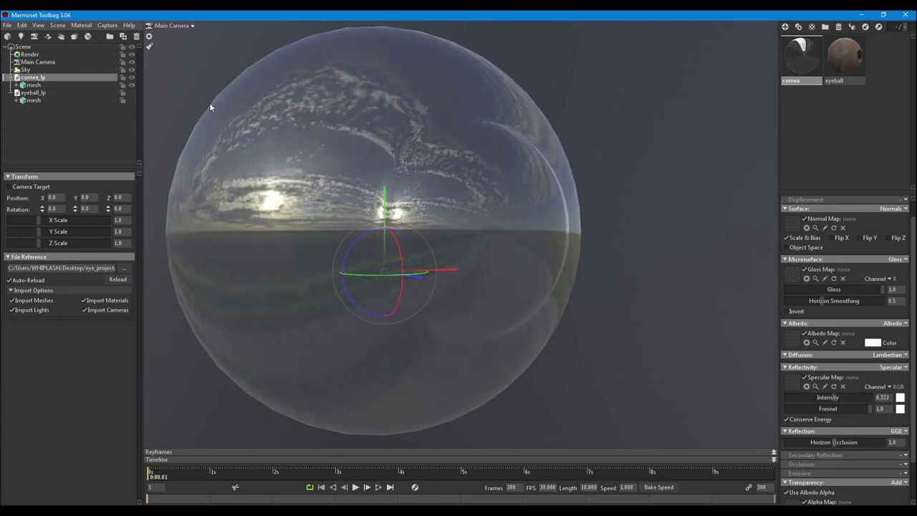
Step: Show the eyeball_lp model inside the cornea and bring up the main camera's settings
{"action": "left_click", "coordinate": [133, 93]}
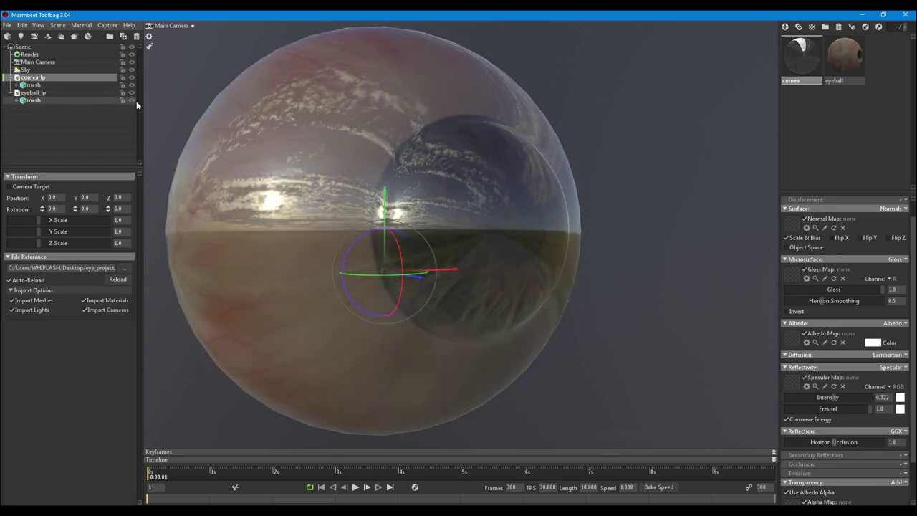
{"action": "left_click_drag", "start_coordinate": [613, 194], "coordinate": [489, 202]}
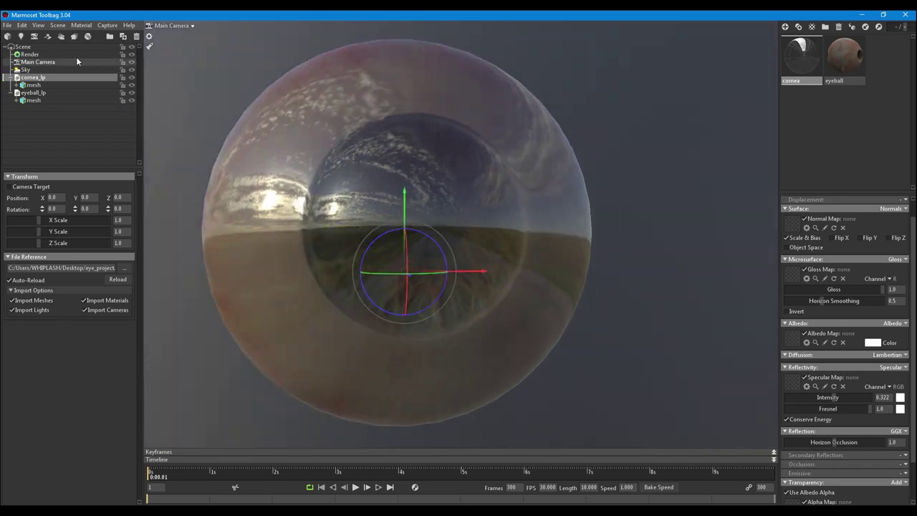
{"action": "left_click", "coordinate": [47, 62]}
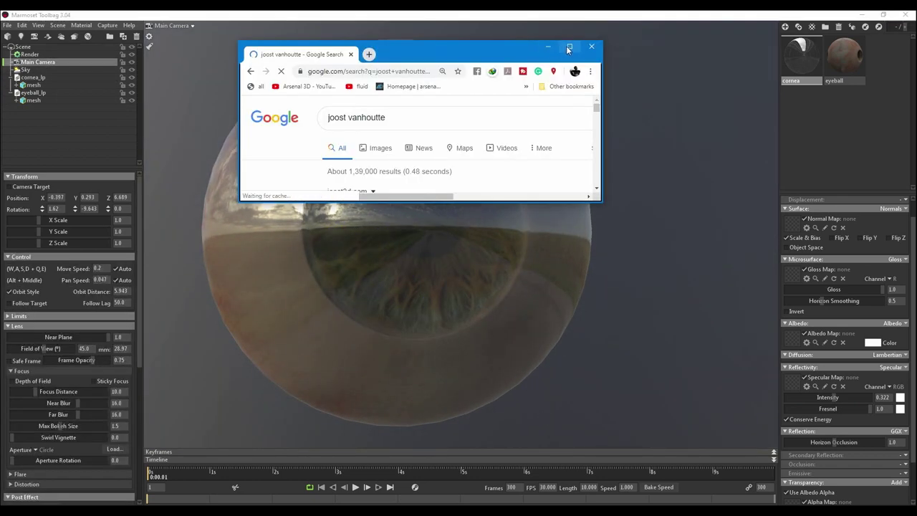
Step: In the web browser, visit joost3d.com and open the 26 Free HDRIs pack from its HDRI collection
{"action": "left_click", "coordinate": [569, 45]}
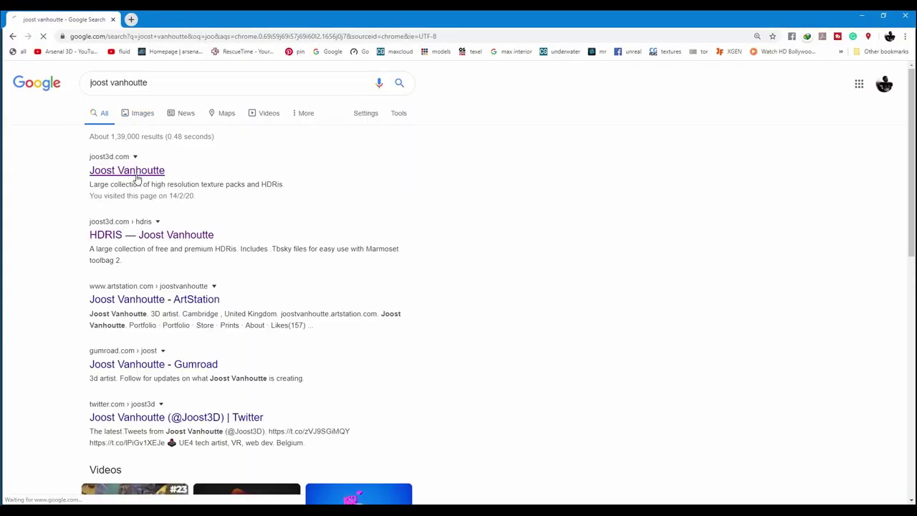
{"action": "left_click", "coordinate": [137, 174]}
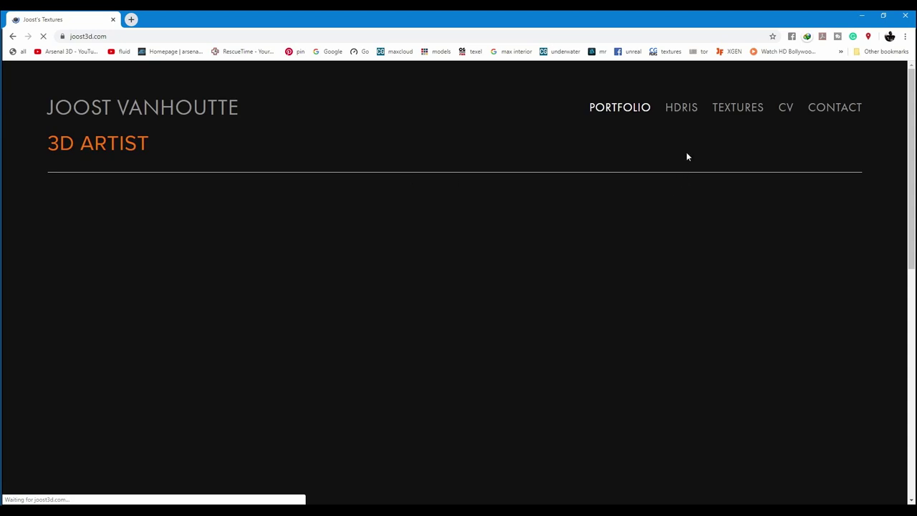
{"action": "left_click", "coordinate": [689, 115]}
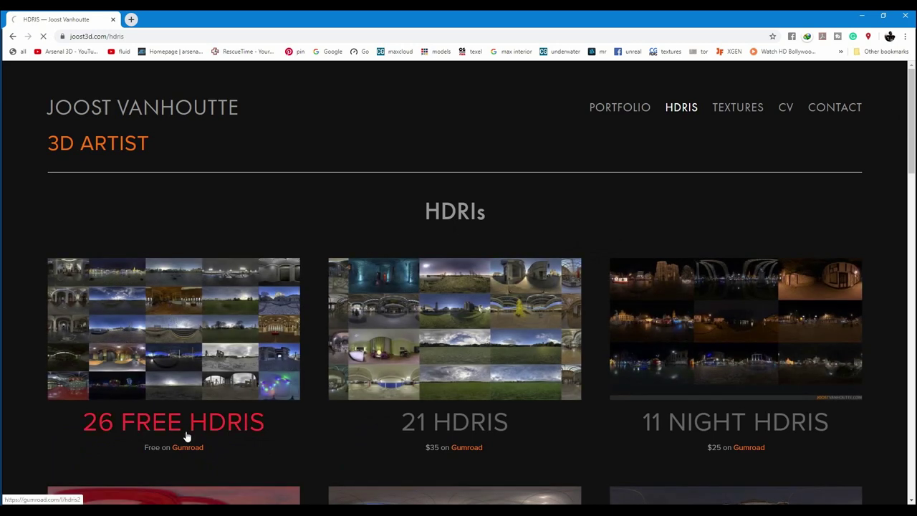
{"action": "left_click", "coordinate": [188, 438]}
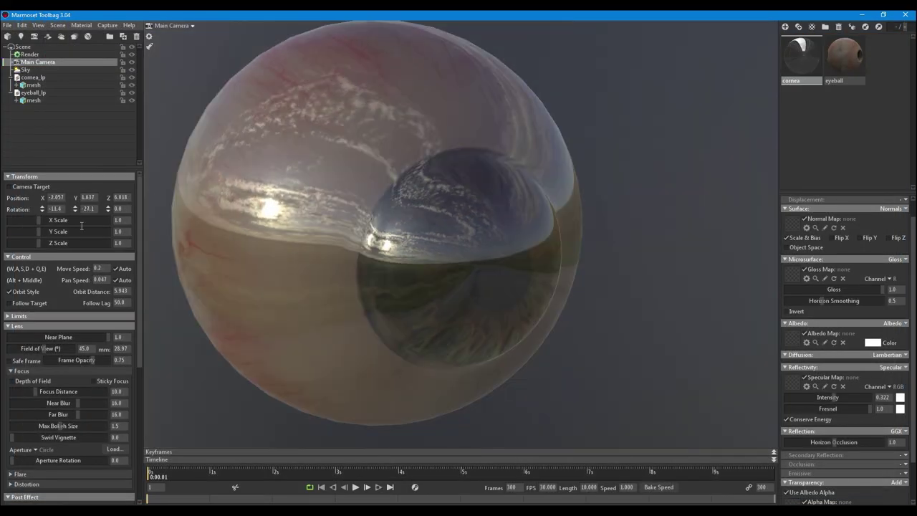
Step: Back in Marmoset Toolbag, light the scene with the Hedge Row sky preset
{"action": "scroll", "coordinate": [68, 251], "scroll_direction": "down", "scroll_amount": 2}
{"action": "left_click", "coordinate": [25, 69]}
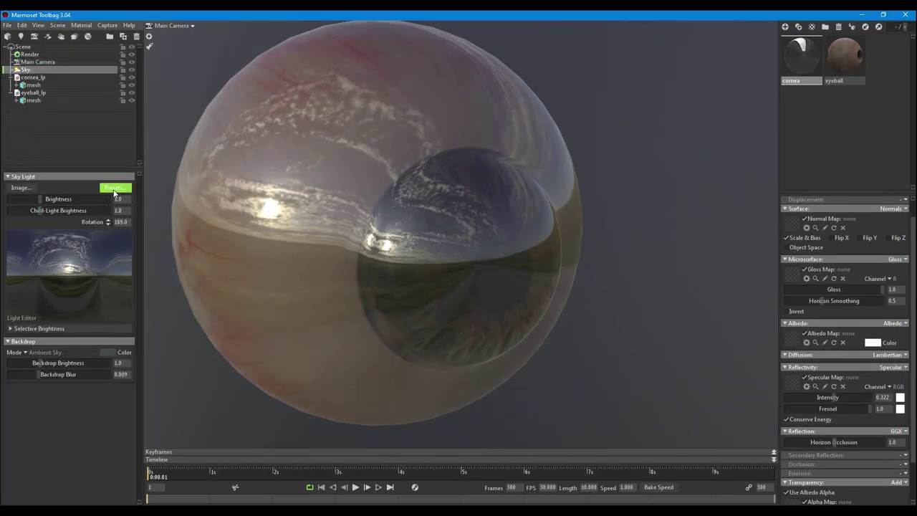
{"action": "left_click", "coordinate": [115, 187]}
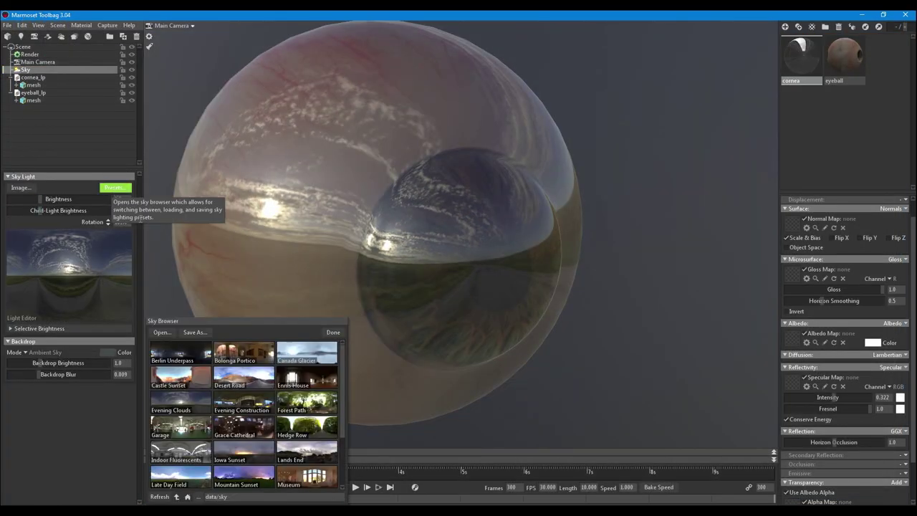
{"action": "left_click", "coordinate": [168, 335]}
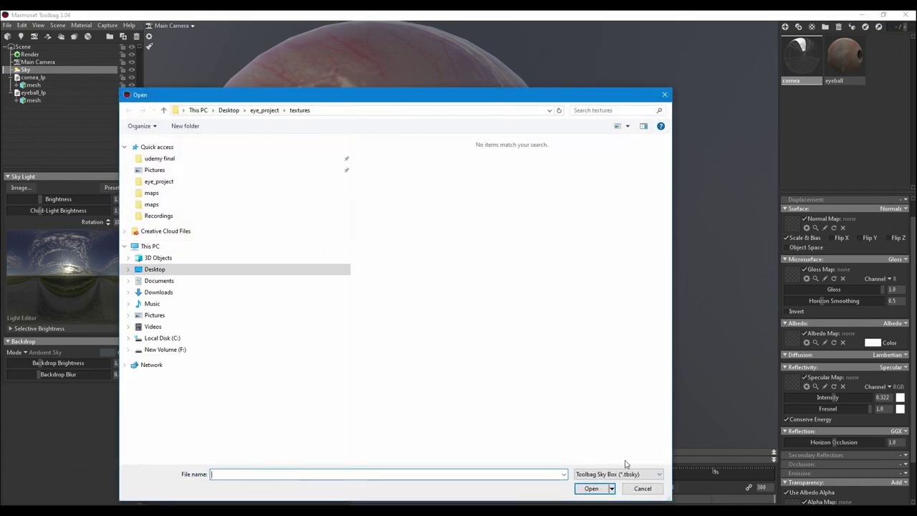
{"action": "left_click", "coordinate": [640, 489]}
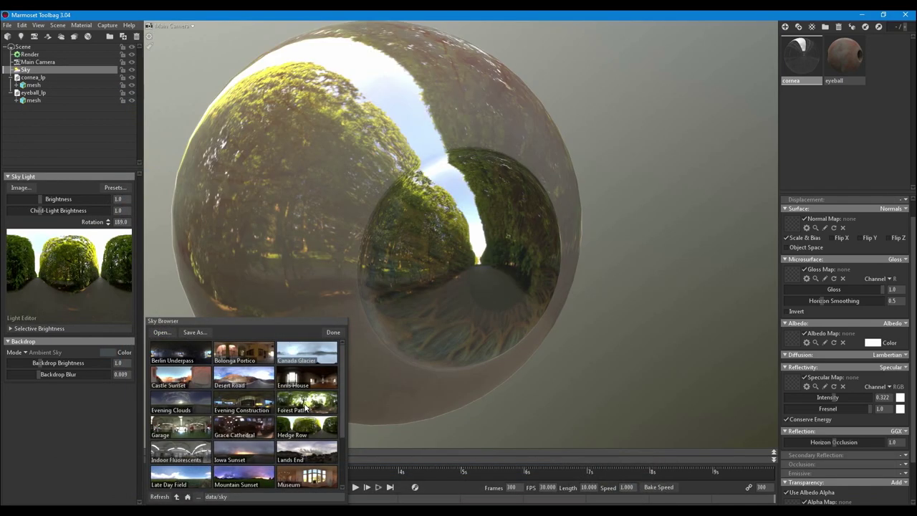
{"action": "left_click", "coordinate": [304, 405]}
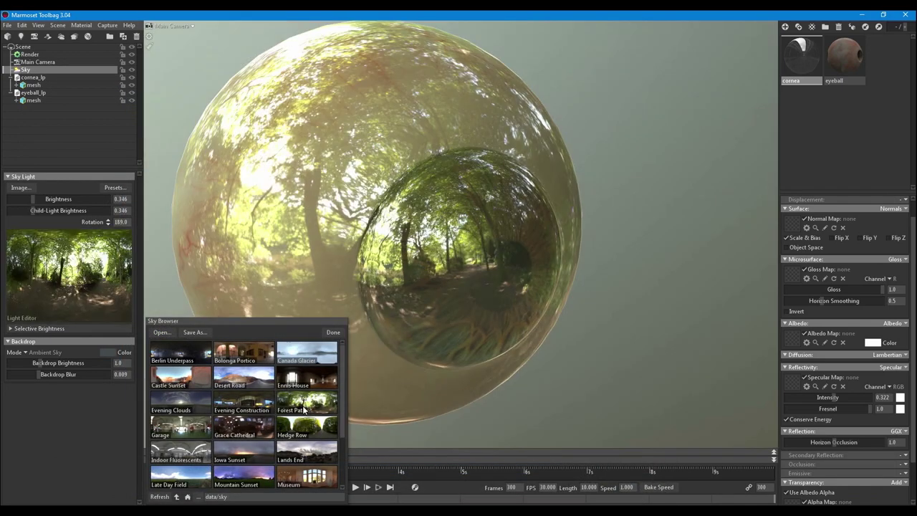
{"action": "left_click", "coordinate": [308, 428]}
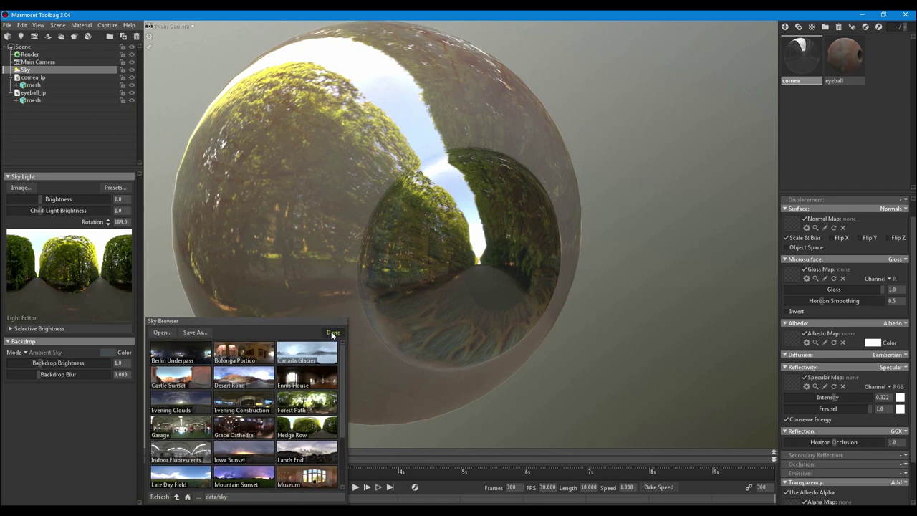
{"action": "left_click", "coordinate": [334, 332]}
{"action": "left_click_drag", "start_coordinate": [404, 317], "coordinate": [567, 185]}
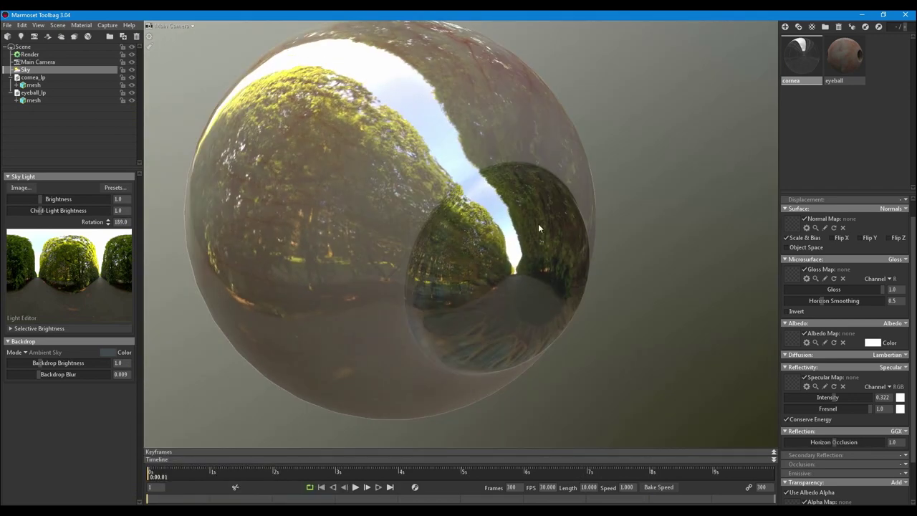
Step: Hide the cornea_lp model and switch the eyeball material's surface type to Parallax
{"action": "left_click", "coordinate": [132, 77]}
{"action": "left_click", "coordinate": [839, 75]}
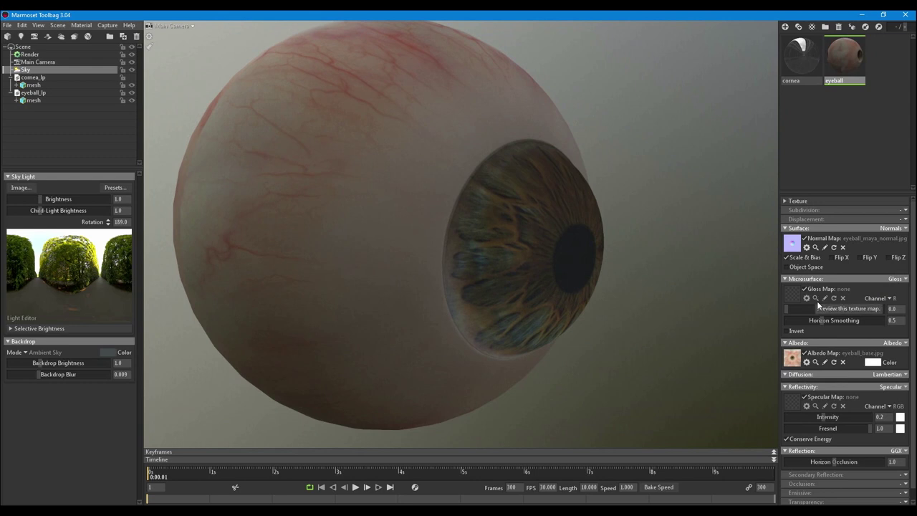
{"action": "left_click", "coordinate": [896, 210]}
{"action": "left_click", "coordinate": [900, 210]}
{"action": "left_click", "coordinate": [905, 228]}
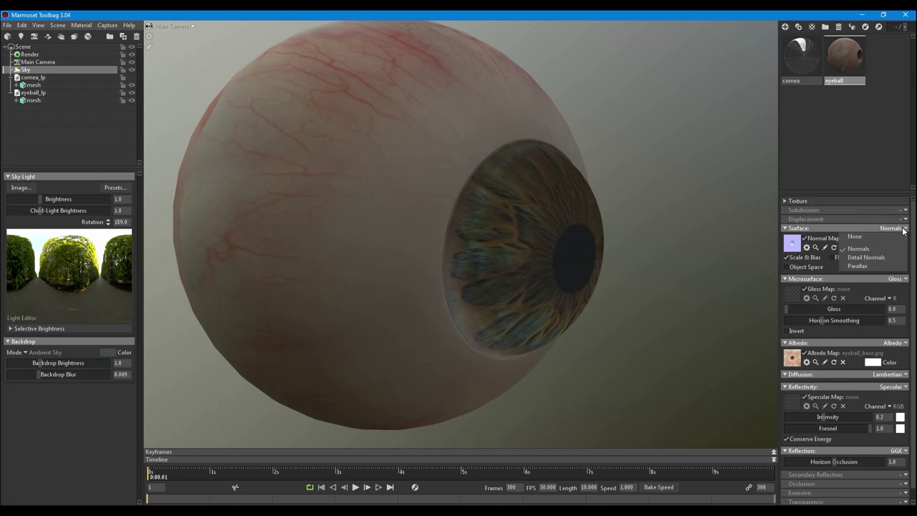
{"action": "left_click", "coordinate": [895, 267]}
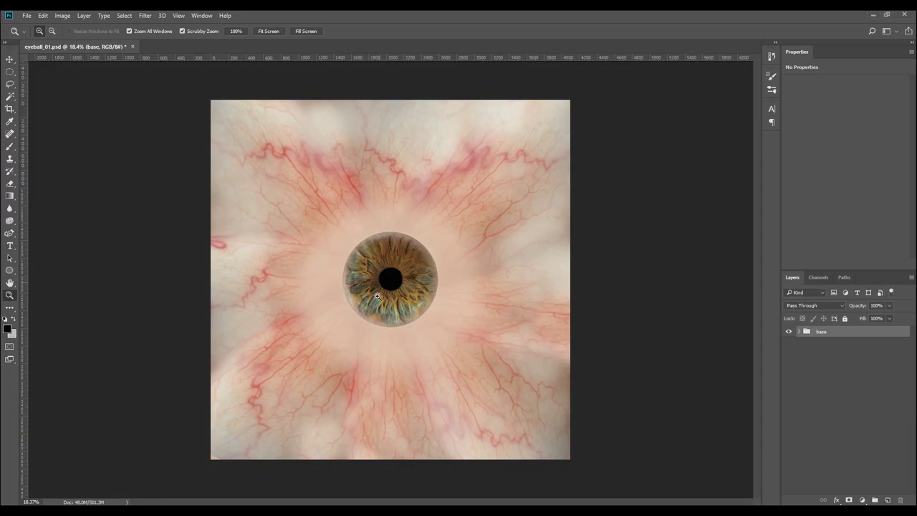
Step: In Photoshop, place a copy of the mid iris layer above the base group with its mask disabled, and hide the group
{"action": "left_click_drag", "start_coordinate": [387, 300], "coordinate": [841, 335]}
{"action": "left_click", "coordinate": [799, 332]}
{"action": "left_click", "coordinate": [800, 352]}
{"action": "right_click", "coordinate": [828, 342]}
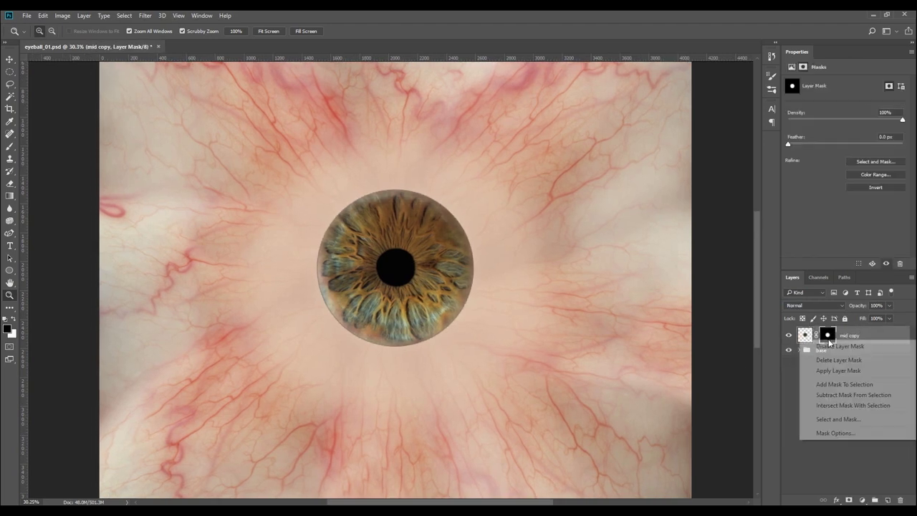
{"action": "left_click", "coordinate": [809, 350]}
{"action": "left_click", "coordinate": [789, 350]}
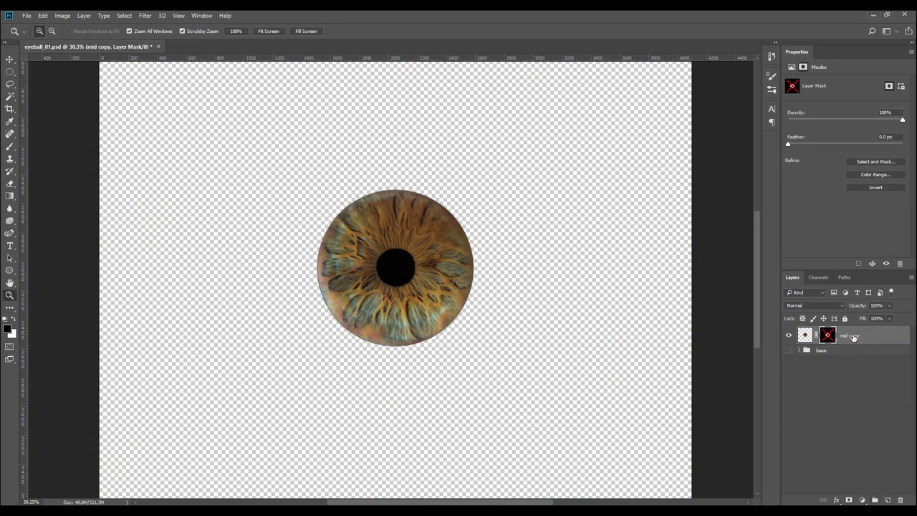
Step: Rename the mid copy layer as parallax and apply its layer mask
{"action": "double_click", "coordinate": [852, 336]}
{"action": "type", "text": "pa"}
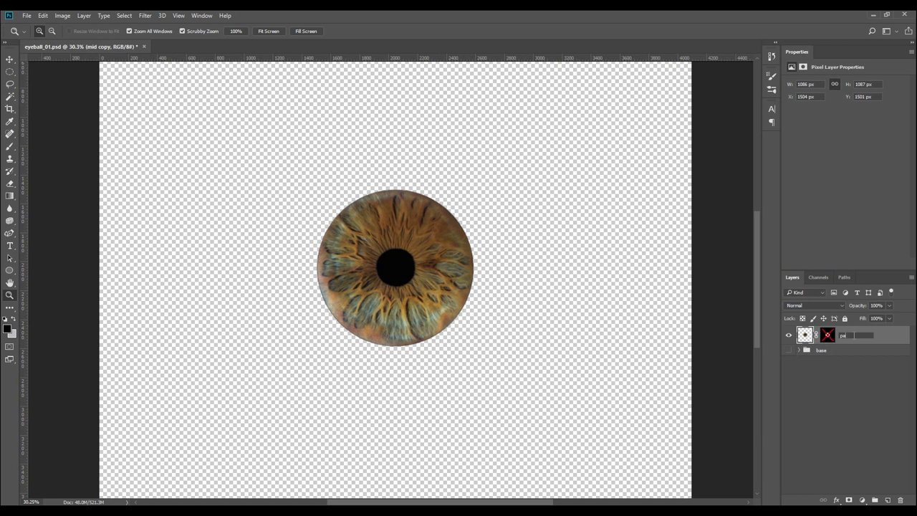
{"action": "type", "text": "tallax"}
{"action": "key", "text": "Return"}
{"action": "right_click", "coordinate": [832, 340]}
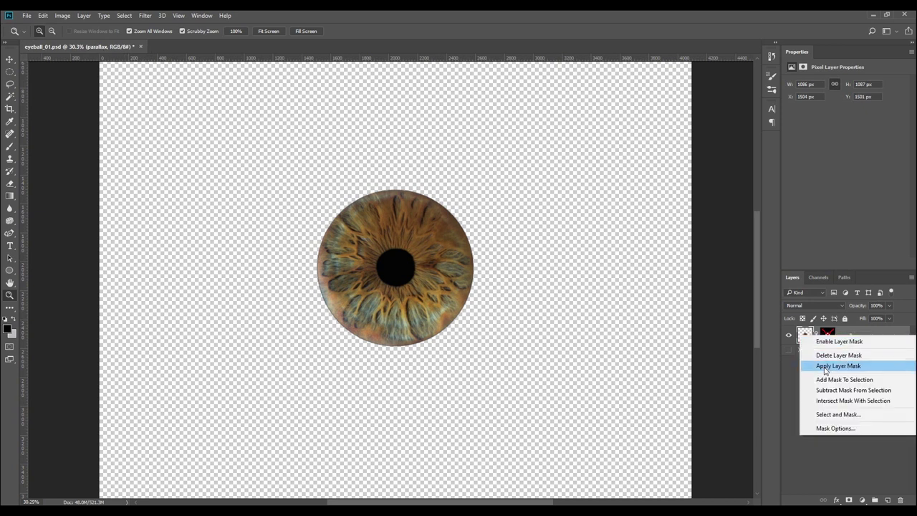
{"action": "left_click", "coordinate": [824, 367]}
{"action": "key", "text": "v"}
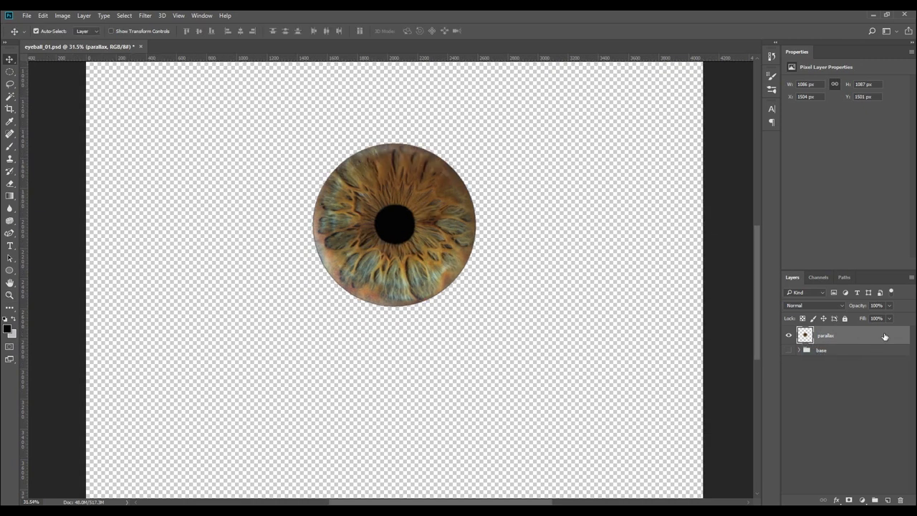
Step: Add a black-to-white radial Gradient Overlay at 112% scale to the parallax layer
{"action": "double_click", "coordinate": [885, 336]}
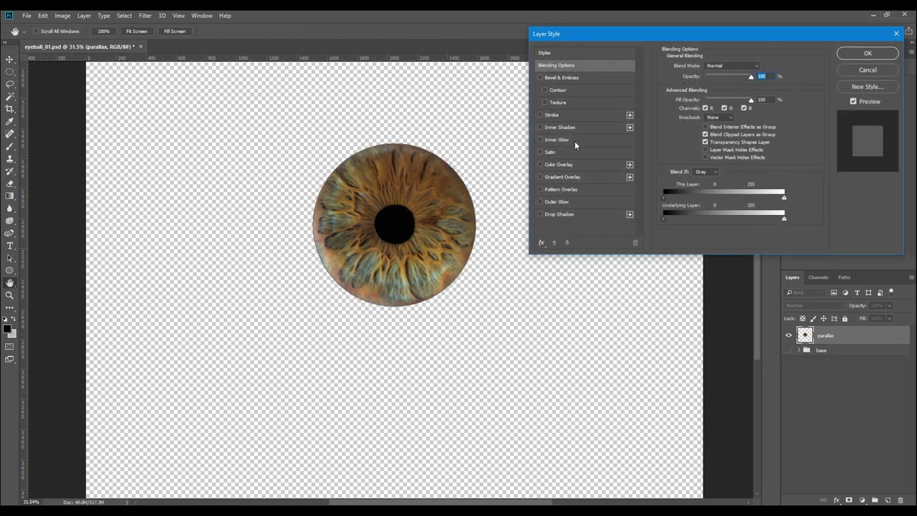
{"action": "left_click", "coordinate": [560, 127]}
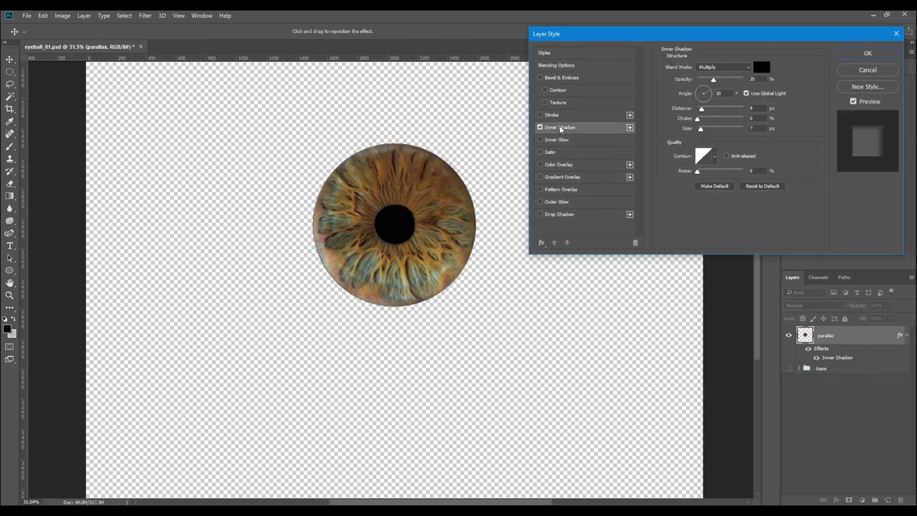
{"action": "left_click", "coordinate": [541, 127]}
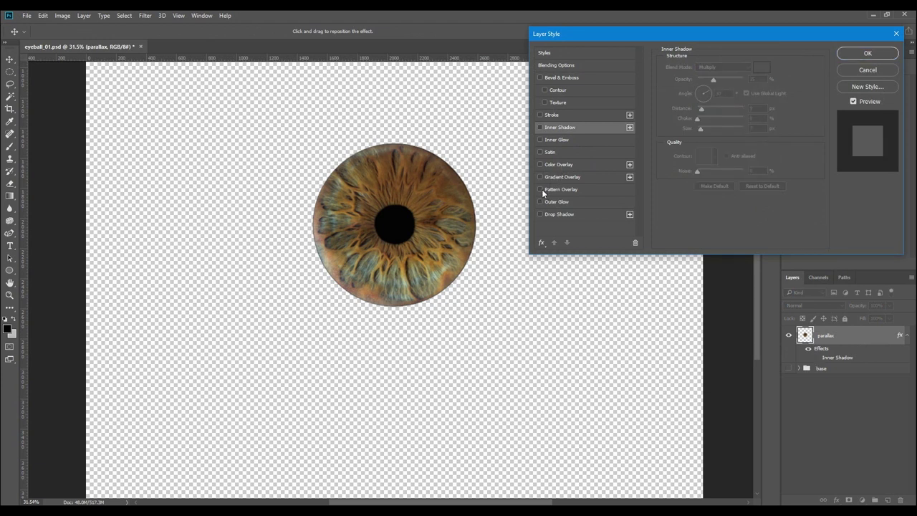
{"action": "left_click", "coordinate": [540, 177]}
{"action": "left_click", "coordinate": [569, 178]}
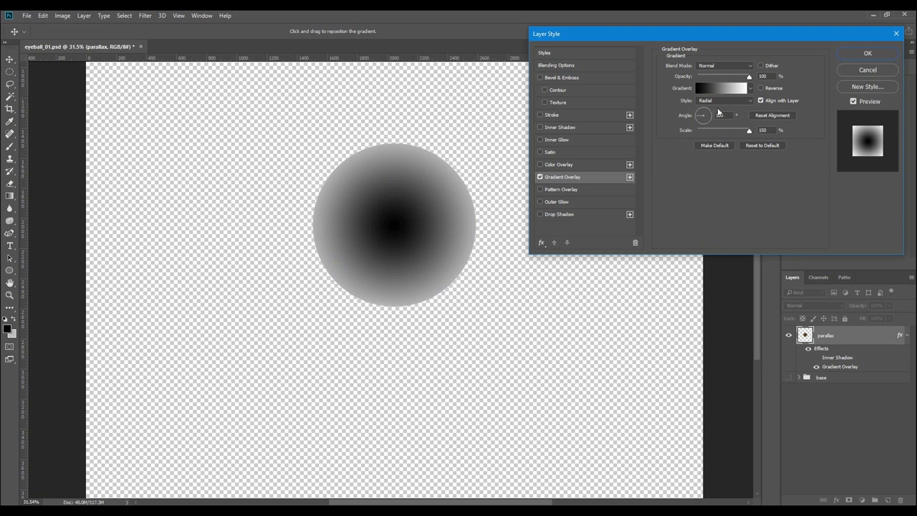
{"action": "mouse_move", "coordinate": [734, 136]}
{"action": "left_mouse_down"}
{"action": "mouse_move", "coordinate": [706, 133]}
{"action": "mouse_move", "coordinate": [753, 132]}
{"action": "mouse_move", "coordinate": [734, 142]}
{"action": "left_mouse_up"}
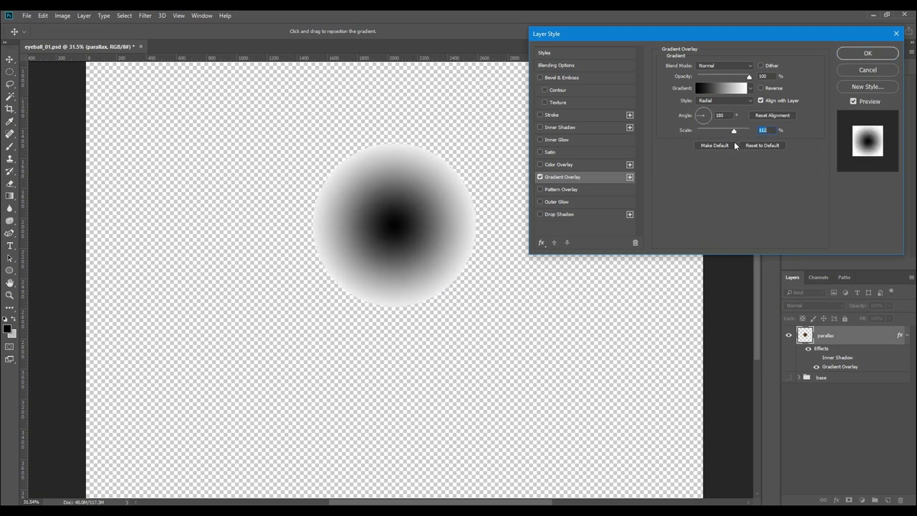
{"action": "left_click", "coordinate": [867, 53]}
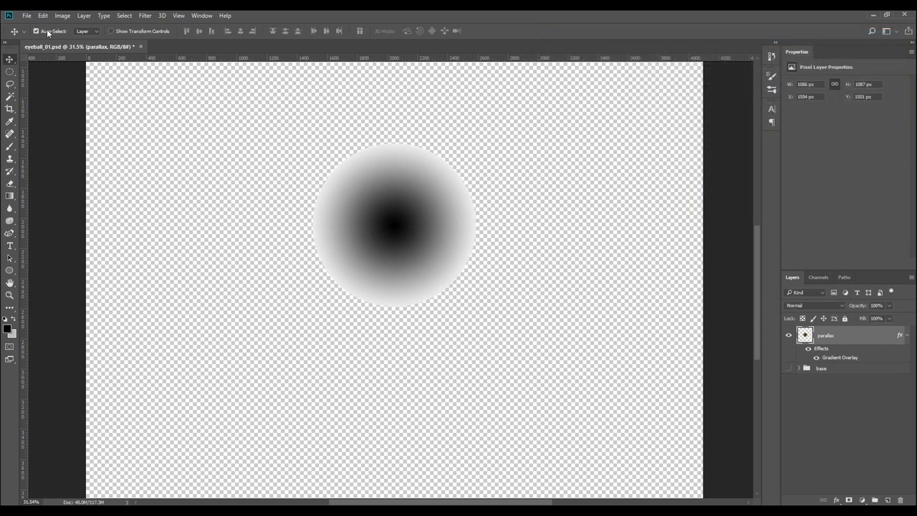
Step: Save the parallax gradient as parallax.jpg in the eye_project textures folder, using JPEG quality 12 (Maximum)
{"action": "left_click", "coordinate": [29, 15]}
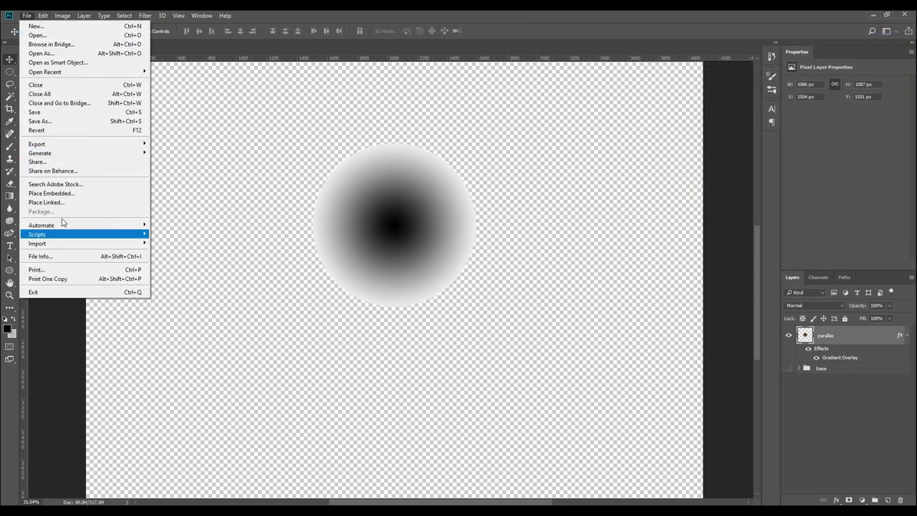
{"action": "left_click", "coordinate": [70, 121]}
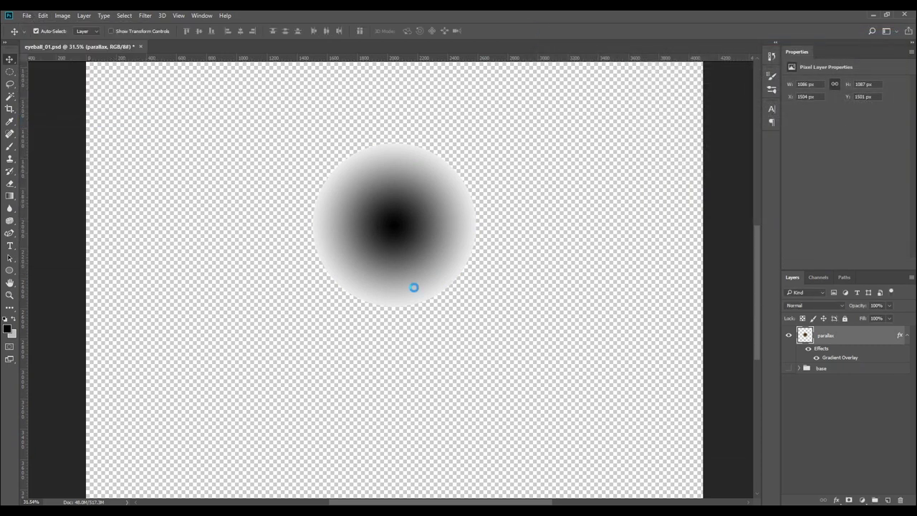
{"action": "left_click", "coordinate": [350, 342]}
{"action": "scroll", "coordinate": [349, 343], "scroll_direction": "up", "scroll_amount": 2}
{"action": "left_click", "coordinate": [350, 343]}
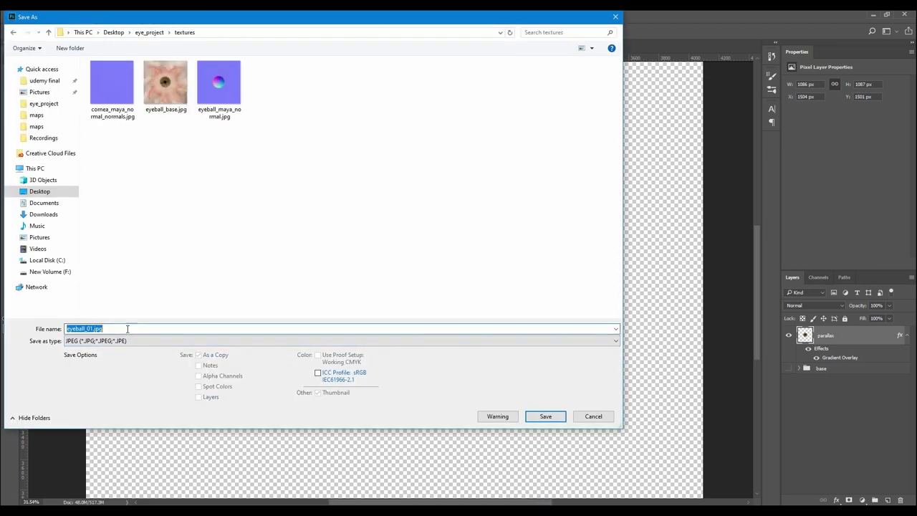
{"action": "type", "text": "eyeb"}
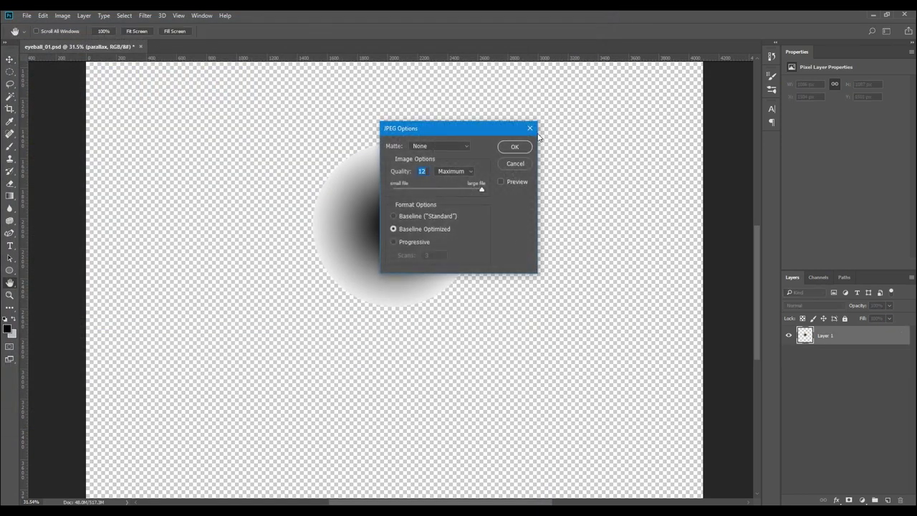
{"action": "left_click", "coordinate": [521, 149]}
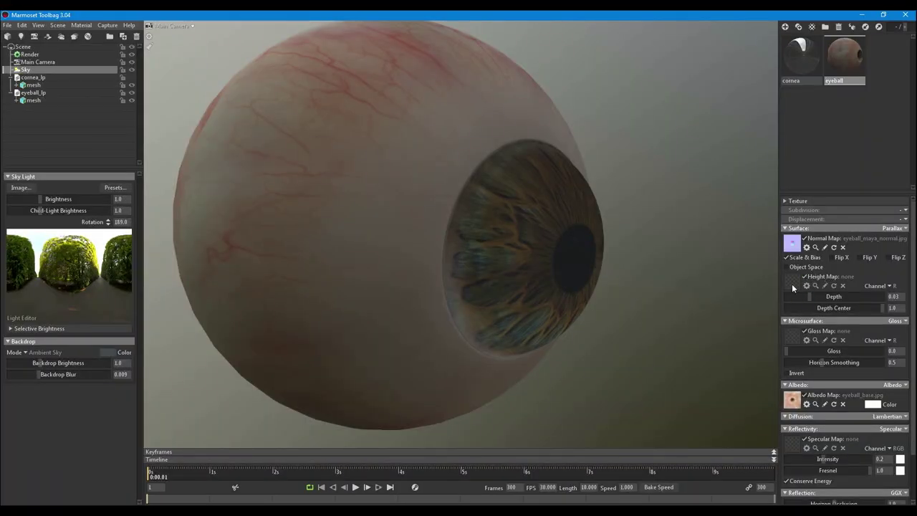
Step: In Marmoset Toolbag, load parallax.jpg as the eyeball material's height map and set the parallax depth to 0.127
{"action": "left_click", "coordinate": [792, 286]}
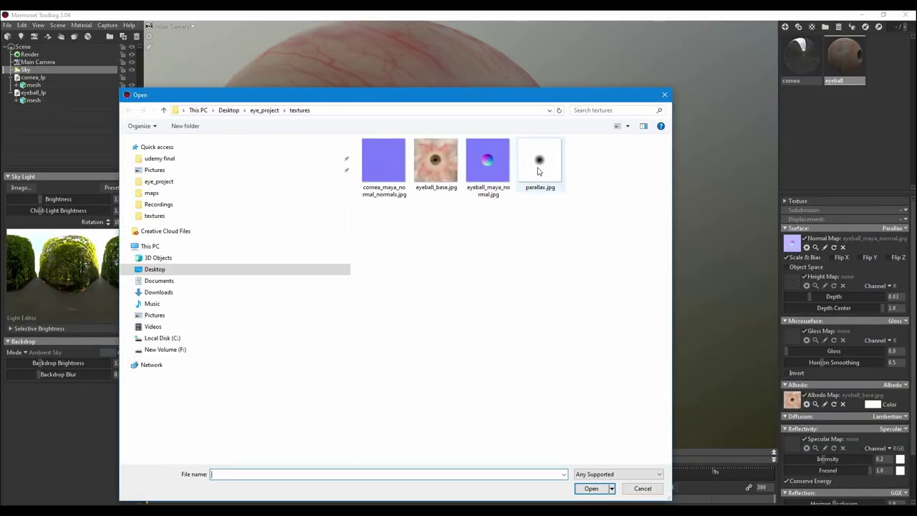
{"action": "double_click", "coordinate": [539, 164]}
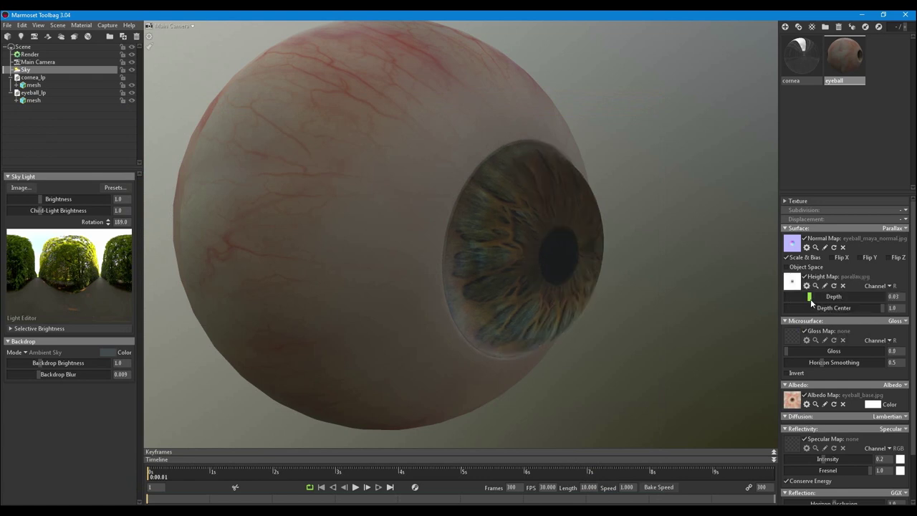
{"action": "left_click_drag", "start_coordinate": [811, 301], "coordinate": [843, 300]}
{"action": "left_click_drag", "start_coordinate": [716, 305], "coordinate": [539, 314]}
{"action": "mouse_move", "coordinate": [841, 299]}
{"action": "left_mouse_down"}
{"action": "mouse_move", "coordinate": [801, 304]}
{"action": "mouse_move", "coordinate": [835, 310]}
{"action": "left_mouse_up"}
{"action": "left_click_drag", "start_coordinate": [317, 357], "coordinate": [281, 352]}
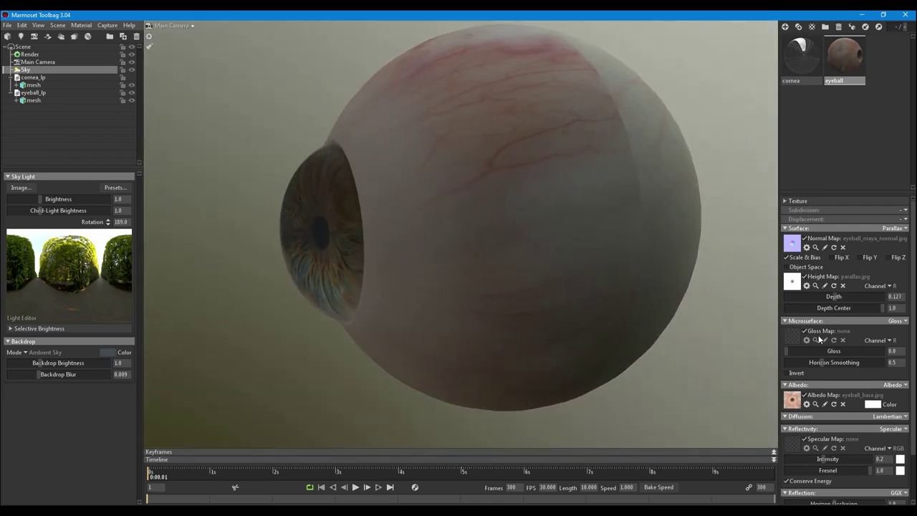
Step: Lower the eyeball material's parallax depth slightly and show the cornea_lp model
{"action": "left_click_drag", "start_coordinate": [834, 297], "coordinate": [831, 298]}
{"action": "left_click_drag", "start_coordinate": [430, 344], "coordinate": [636, 358]}
{"action": "scroll", "coordinate": [590, 361], "scroll_direction": "down", "scroll_amount": 4}
{"action": "left_click", "coordinate": [131, 77]}
Step: Set the cornea material's specular intensity to 0.071
{"action": "scroll", "coordinate": [459, 247], "scroll_direction": "up", "scroll_amount": 5}
{"action": "mouse_move", "coordinate": [497, 307]}
{"action": "left_mouse_down"}
{"action": "mouse_move", "coordinate": [516, 332]}
{"action": "mouse_move", "coordinate": [503, 311]}
{"action": "left_mouse_up"}
{"action": "scroll", "coordinate": [503, 311], "scroll_direction": "down", "scroll_amount": 3}
{"action": "left_click", "coordinate": [802, 54]}
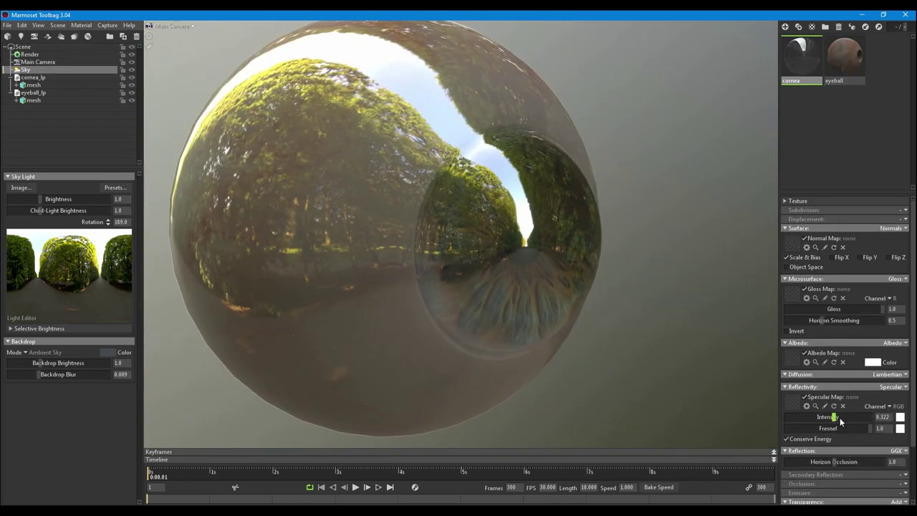
{"action": "left_click_drag", "start_coordinate": [808, 416], "coordinate": [809, 416]}
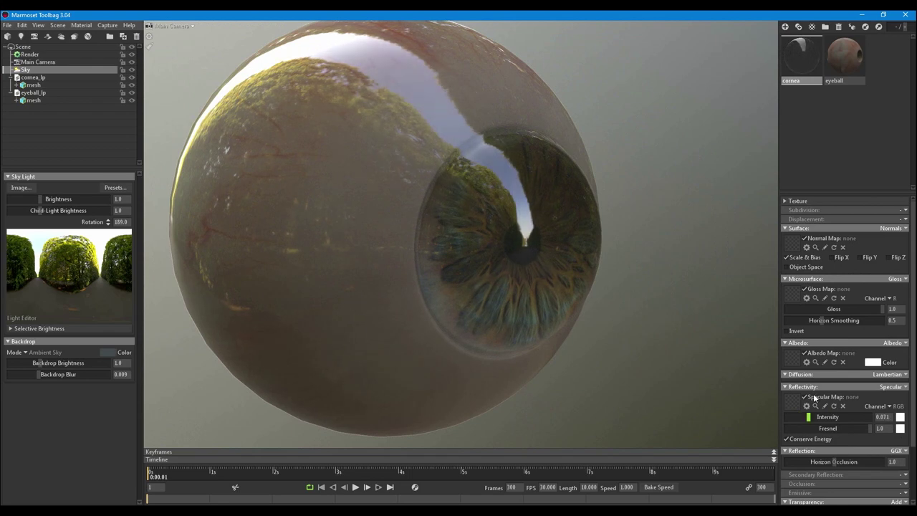
Step: Set the eyeball material's parallax depth back to 0.127 and check the iris through the cornea
{"action": "left_click", "coordinate": [843, 84]}
{"action": "left_click_drag", "start_coordinate": [829, 296], "coordinate": [835, 296]}
{"action": "left_click_drag", "start_coordinate": [607, 334], "coordinate": [564, 316]}
{"action": "scroll", "coordinate": [564, 317], "scroll_direction": "down", "scroll_amount": 1}
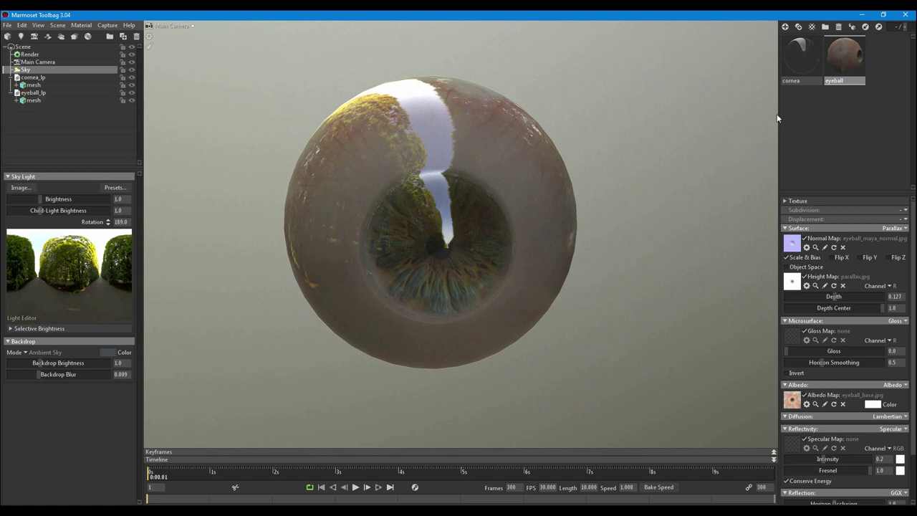
{"action": "left_click_drag", "start_coordinate": [551, 260], "coordinate": [542, 259]}
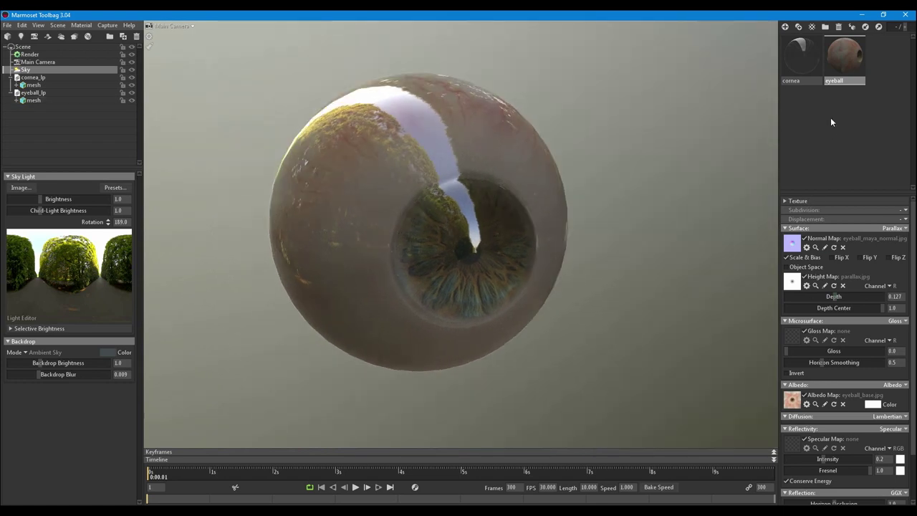
Step: Hide the cornea_lp model and rotate the sky lighting to 344.5
{"action": "left_click", "coordinate": [132, 78]}
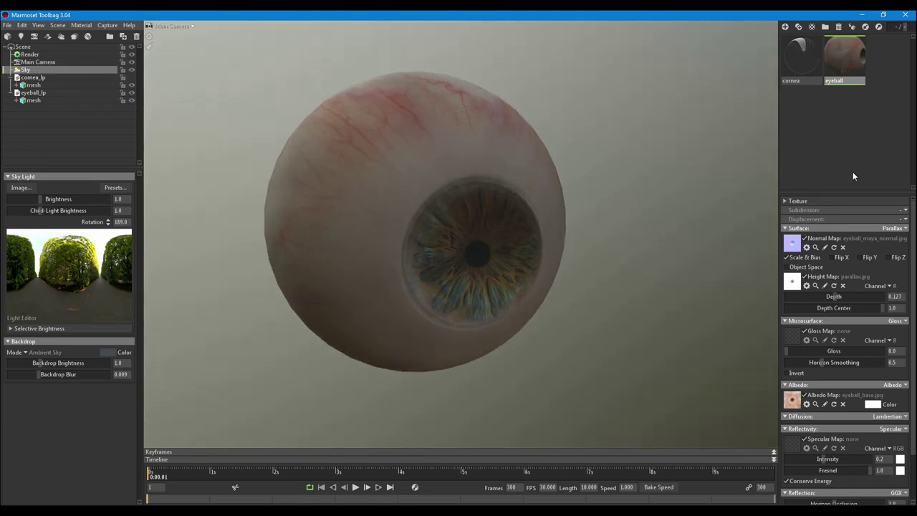
{"action": "scroll", "coordinate": [844, 246], "scroll_direction": "down", "scroll_amount": 2}
{"action": "scroll", "coordinate": [551, 296], "scroll_direction": "down", "scroll_amount": 2}
{"action": "scroll", "coordinate": [558, 308], "scroll_direction": "up", "scroll_amount": 4}
{"action": "left_click_drag", "start_coordinate": [353, 303], "coordinate": [553, 339]}
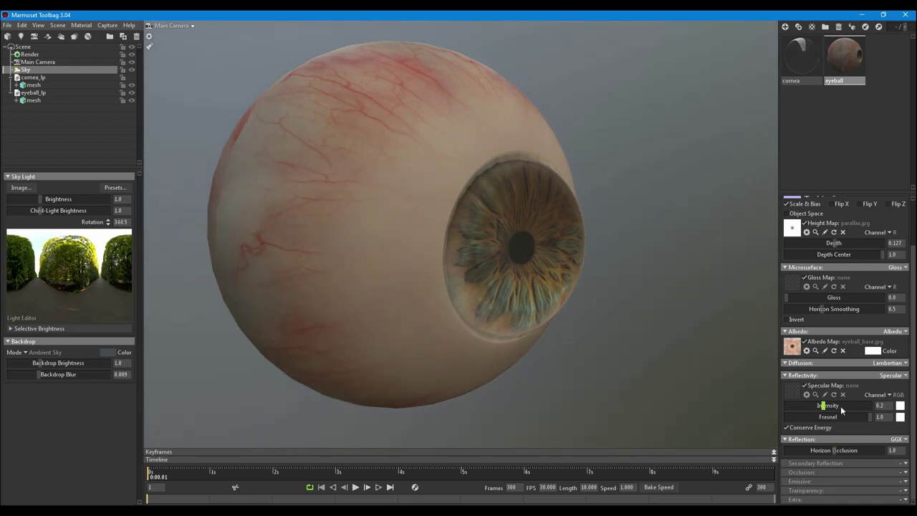
Step: Try different specular intensity and gloss amounts on the eyeball material, undoing the first intensity change
{"action": "mouse_move", "coordinate": [836, 408]}
{"action": "left_mouse_down"}
{"action": "mouse_move", "coordinate": [857, 407]}
{"action": "mouse_move", "coordinate": [819, 413]}
{"action": "left_mouse_up"}
{"action": "key", "text": "ctrl+z"}
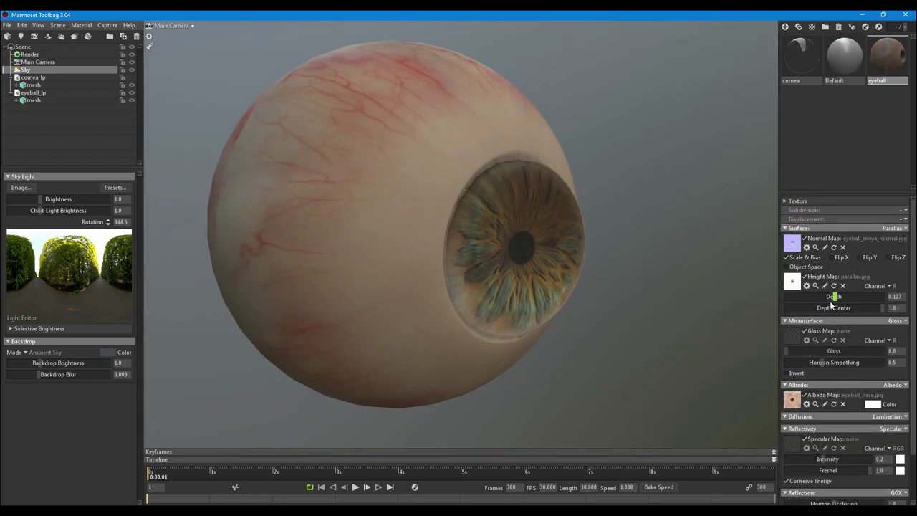
{"action": "scroll", "coordinate": [830, 372], "scroll_direction": "down", "scroll_amount": 1}
{"action": "left_click_drag", "start_coordinate": [831, 328], "coordinate": [885, 327]}
{"action": "scroll", "coordinate": [663, 341], "scroll_direction": "down", "scroll_amount": 1}
{"action": "scroll", "coordinate": [834, 432], "scroll_direction": "down", "scroll_amount": 2}
{"action": "mouse_move", "coordinate": [825, 405]}
{"action": "left_mouse_down"}
{"action": "mouse_move", "coordinate": [801, 397]}
{"action": "mouse_move", "coordinate": [837, 394]}
{"action": "left_mouse_up"}
{"action": "scroll", "coordinate": [520, 293], "scroll_direction": "up", "scroll_amount": 5}
{"action": "left_click_drag", "start_coordinate": [520, 292], "coordinate": [623, 437]}
{"action": "scroll", "coordinate": [387, 327], "scroll_direction": "down", "scroll_amount": 3}
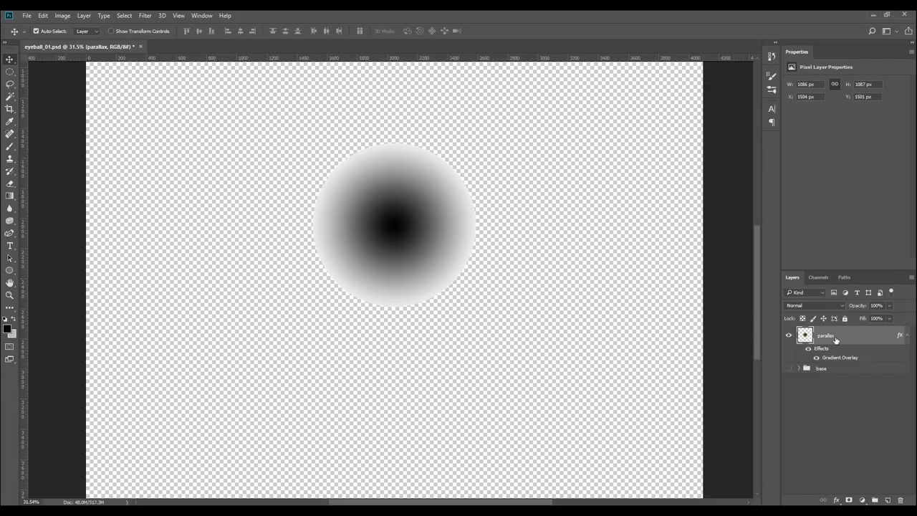
Step: In Photoshop, collapse the parallax layer's effects, duplicate the base group and rename the copy spec
{"action": "left_click", "coordinate": [908, 337]}
{"action": "left_click", "coordinate": [835, 353]}
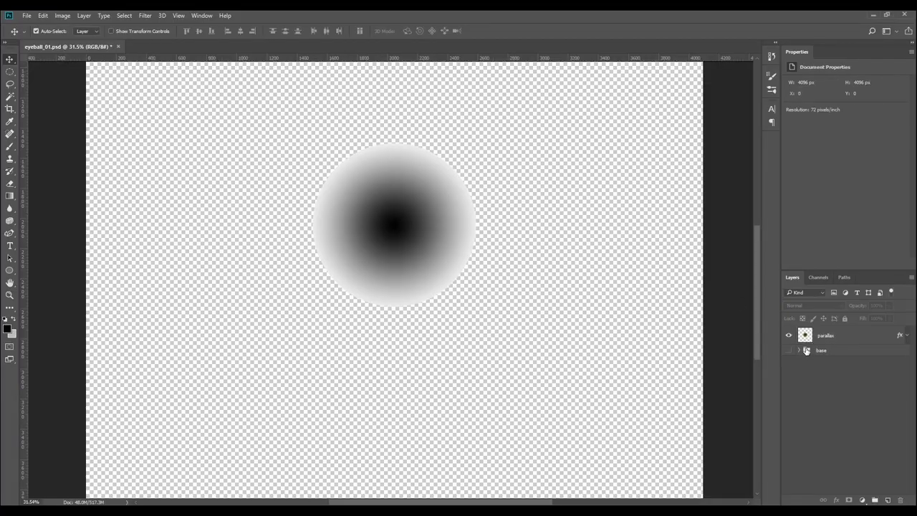
{"action": "key", "text": "ctrl+j"}
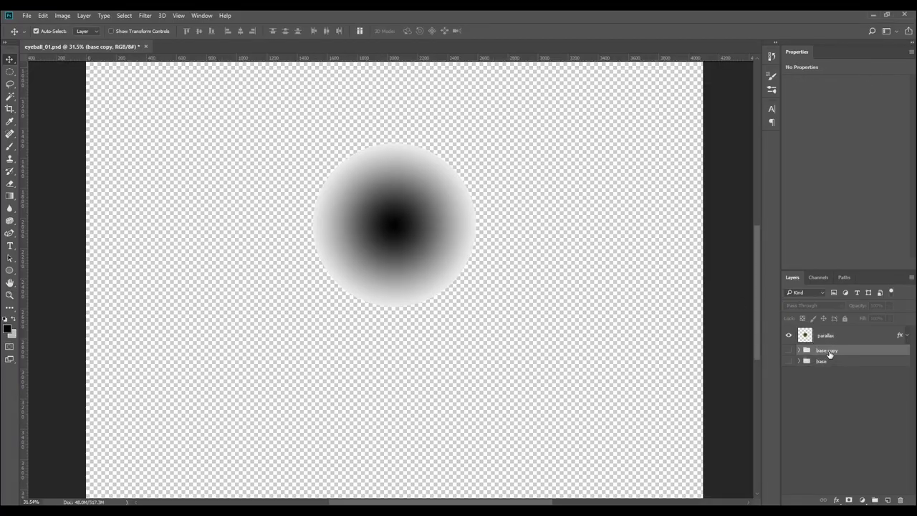
{"action": "double_click", "coordinate": [830, 351]}
{"action": "type", "text": "spec"}
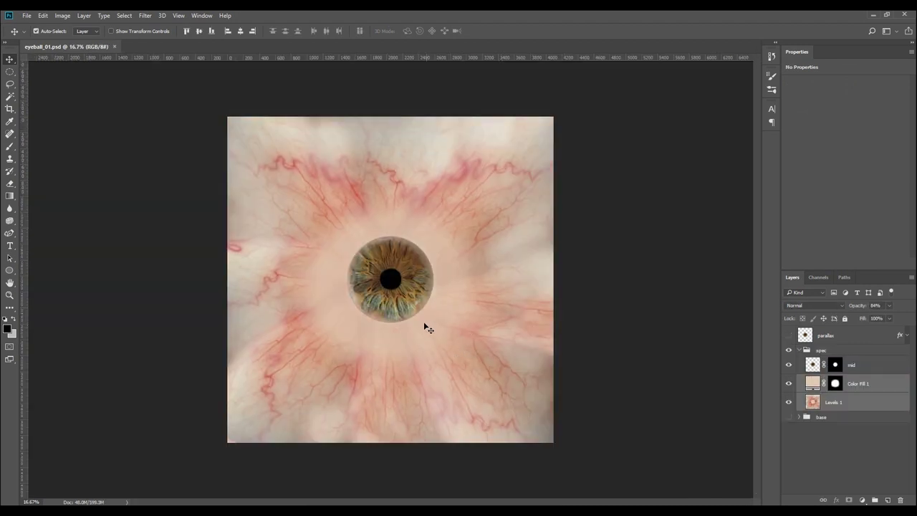
Step: Merge the Color Fill 1 and Levels 1 layers inside the spec group
{"action": "left_click_drag", "start_coordinate": [426, 328], "coordinate": [783, 373]}
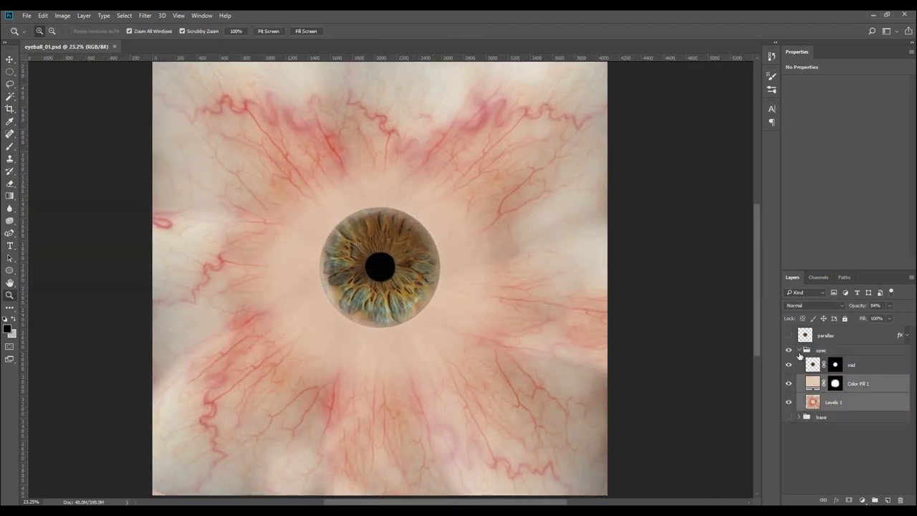
{"action": "left_click", "coordinate": [800, 354]}
{"action": "left_click", "coordinate": [808, 365]}
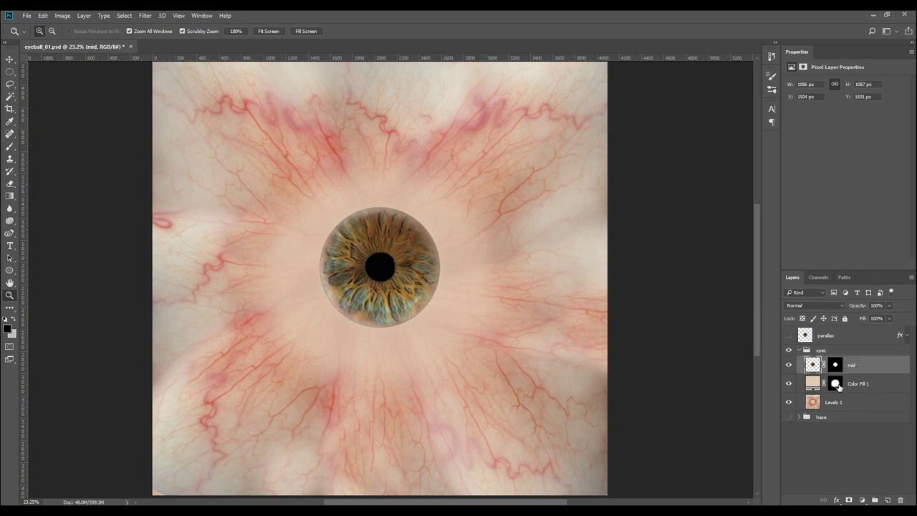
{"action": "left_click", "coordinate": [825, 402]}
{"action": "left_click", "coordinate": [794, 384], "text": "shift"}
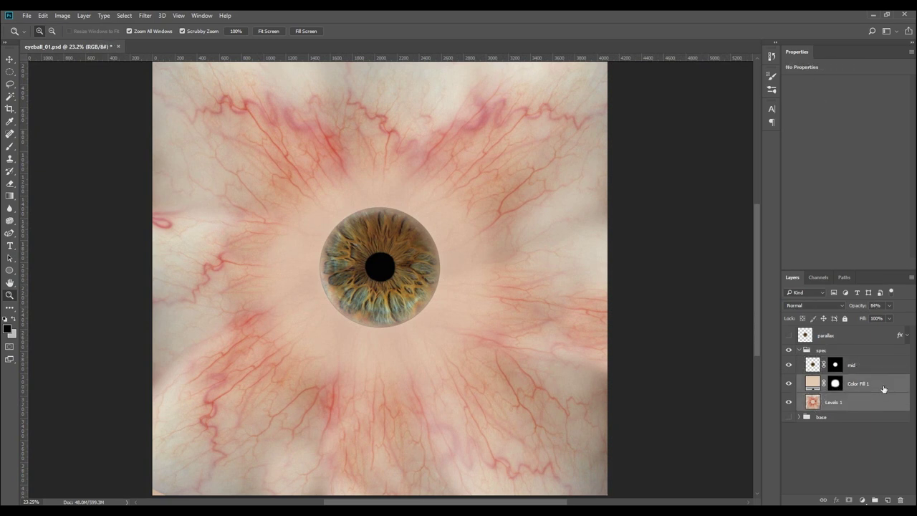
{"action": "key", "text": "ctrl+e"}
{"action": "left_click", "coordinate": [790, 366]}
{"action": "left_click", "coordinate": [790, 366]}
Step: Desaturate the merged Color Fill 1 layer and the mid iris layer in the spec group
{"action": "key", "text": "ctrl+l"}
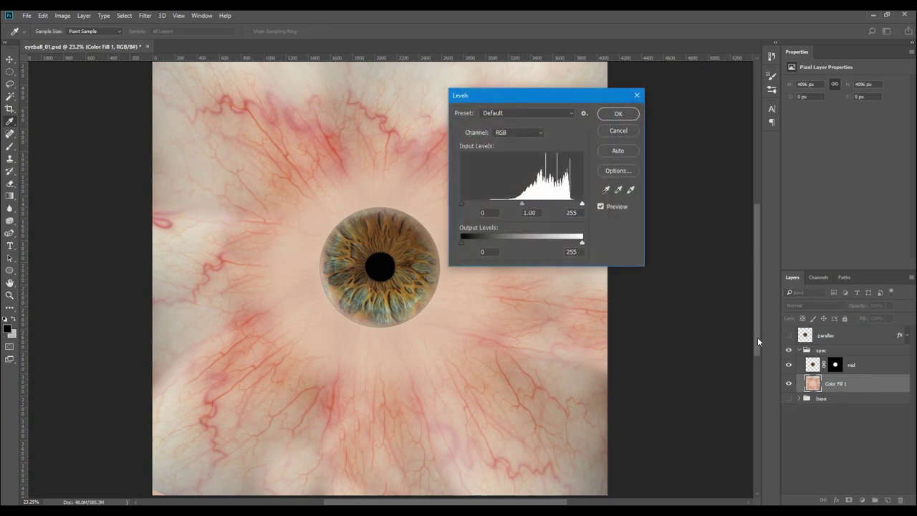
{"action": "left_click", "coordinate": [619, 131]}
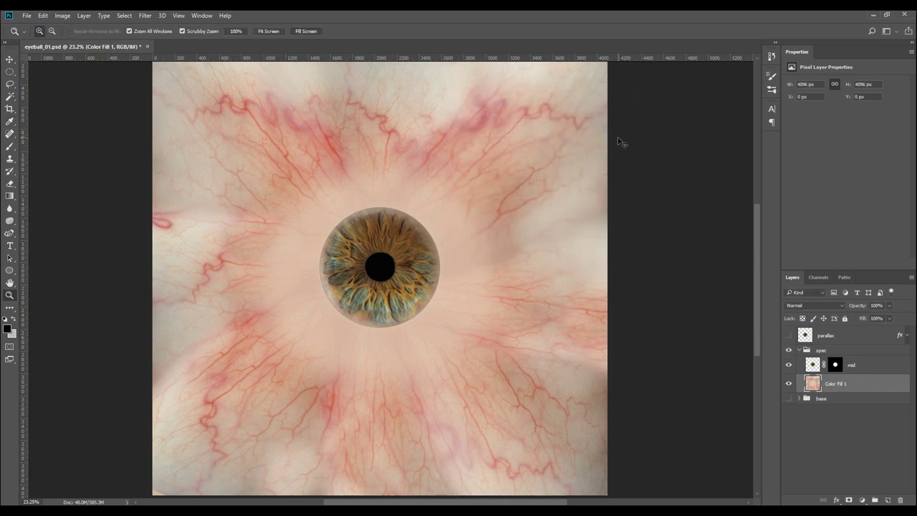
{"action": "key", "text": "ctrl+shift+u"}
{"action": "left_click", "coordinate": [856, 351]}
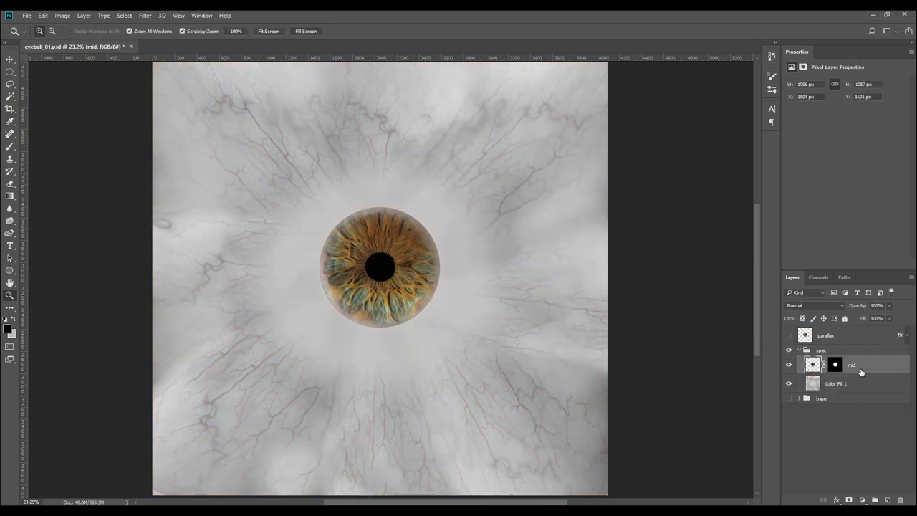
{"action": "left_click", "coordinate": [385, 289]}
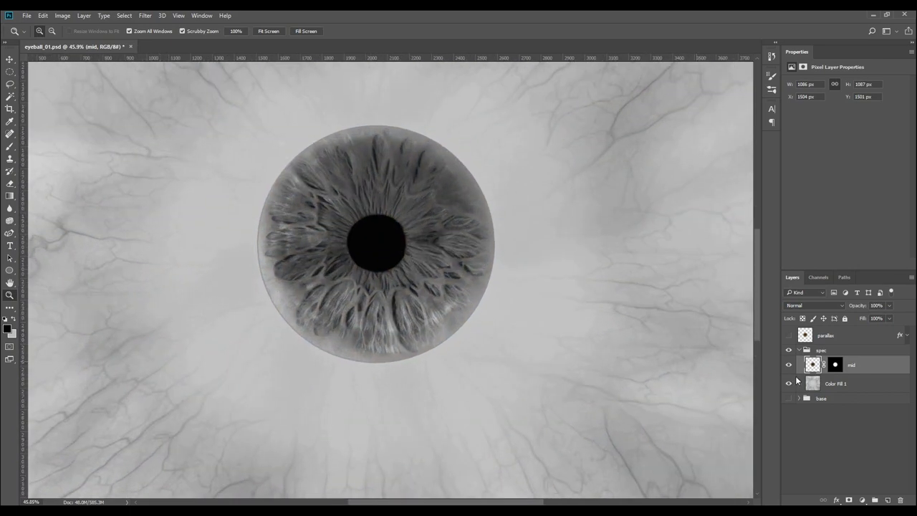
{"action": "key", "text": "ctrl+l"}
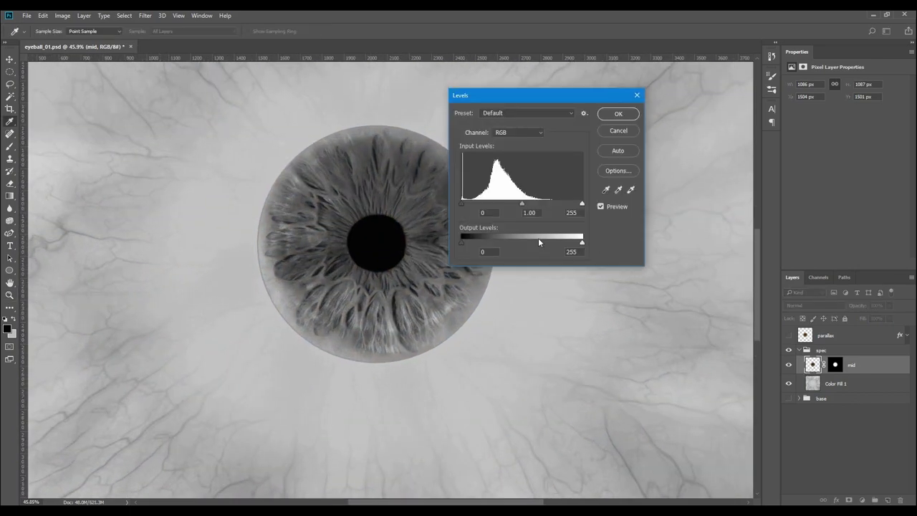
{"action": "left_click_drag", "start_coordinate": [463, 203], "coordinate": [462, 205]}
{"action": "mouse_move", "coordinate": [522, 203]}
{"action": "left_mouse_down"}
{"action": "mouse_move", "coordinate": [488, 212]}
{"action": "mouse_move", "coordinate": [523, 213]}
{"action": "left_mouse_up"}
{"action": "left_click", "coordinate": [614, 133]}
Step: Increase the contrast of the desaturated mid iris layer with Curves
{"action": "key", "text": "ctrl+m"}
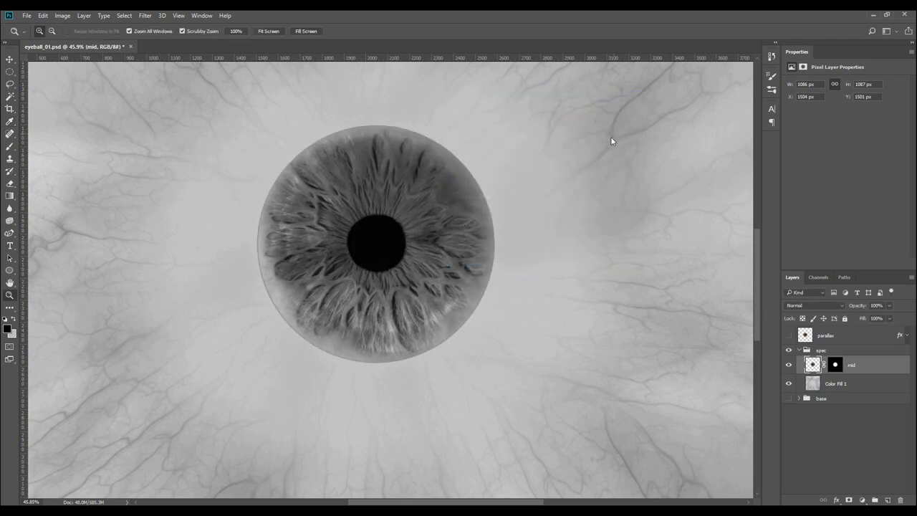
{"action": "left_click_drag", "start_coordinate": [589, 196], "coordinate": [622, 201]}
{"action": "left_click_drag", "start_coordinate": [591, 213], "coordinate": [584, 200]}
{"action": "left_click", "coordinate": [588, 100]}
{"action": "left_click", "coordinate": [575, 126]}
{"action": "left_click", "coordinate": [576, 100]}
{"action": "left_click", "coordinate": [575, 201]}
{"action": "left_click", "coordinate": [769, 103]}
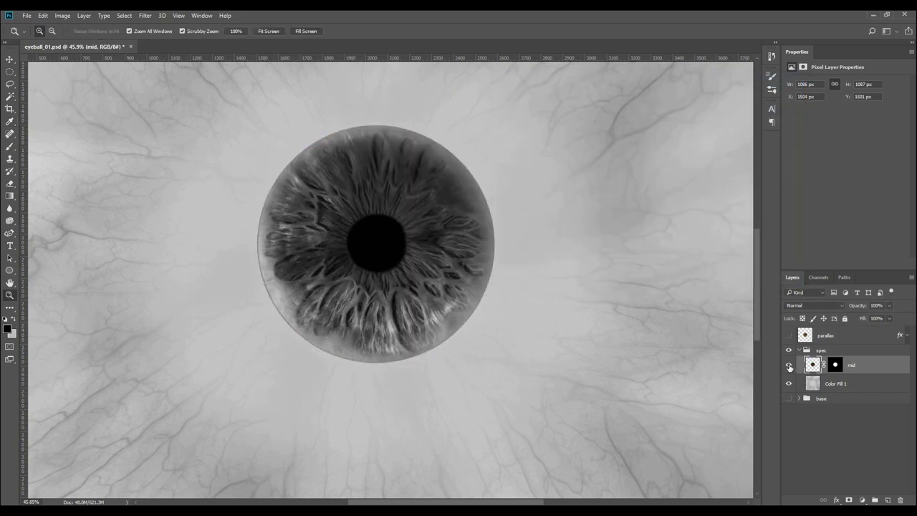
Step: Add a Curves adjustment layer with a preset above the mid iris layer
{"action": "left_click_drag", "start_coordinate": [636, 376], "coordinate": [566, 379]}
{"action": "left_click", "coordinate": [862, 500]}
{"action": "left_click", "coordinate": [832, 356]}
{"action": "left_click", "coordinate": [834, 83]}
{"action": "left_click", "coordinate": [827, 169]}
{"action": "left_click_drag", "start_coordinate": [380, 310], "coordinate": [419, 310]}
Step: Add a second Curves adjustment between mid and Color Fill 1, using the Strong Contrast (RGB) preset
{"action": "left_click", "coordinate": [876, 387]}
{"action": "left_click", "coordinate": [862, 501]}
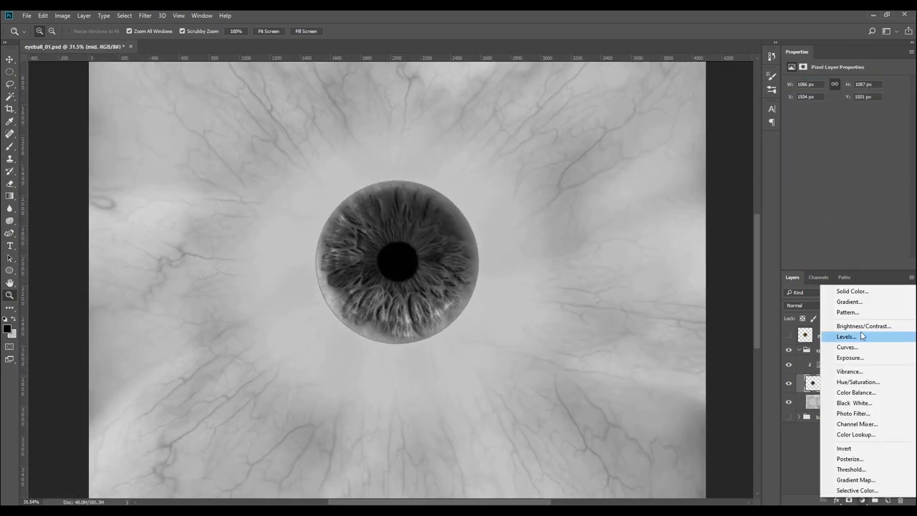
{"action": "left_click", "coordinate": [853, 348]}
{"action": "left_click_drag", "start_coordinate": [873, 372], "coordinate": [869, 412]}
{"action": "left_click", "coordinate": [837, 82]}
{"action": "left_click", "coordinate": [838, 164]}
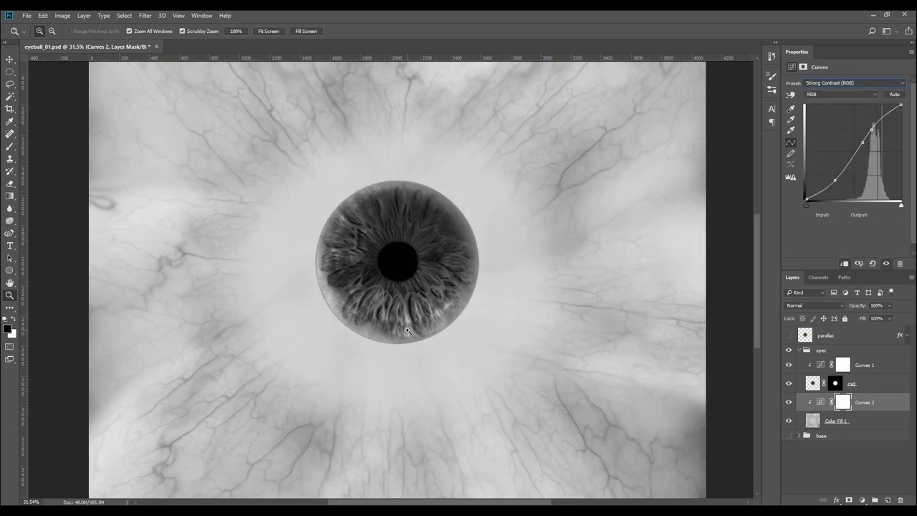
Step: Add an Invert adjustment layer above Curves 2, beneath the mid iris layer
{"action": "left_click", "coordinate": [862, 500]}
{"action": "left_click", "coordinate": [835, 437]}
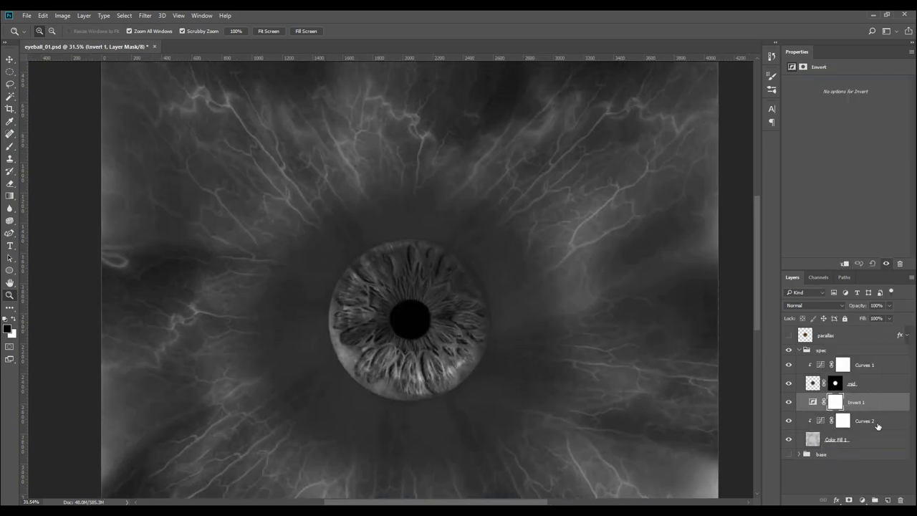
{"action": "key", "text": "ctrl+shift+s"}
{"action": "left_click", "coordinate": [594, 415]}
{"action": "left_click", "coordinate": [862, 501]}
{"action": "left_click", "coordinate": [850, 341]}
{"action": "left_click_drag", "start_coordinate": [879, 403], "coordinate": [881, 374]}
{"action": "left_click_drag", "start_coordinate": [852, 150], "coordinate": [825, 150]}
{"action": "key", "text": "Delete"}
Step: Brighten the mid iris layer with Levels, setting the white input level to about 185
{"action": "key", "text": "ctrl+l"}
{"action": "left_click_drag", "start_coordinate": [582, 204], "coordinate": [541, 205]}
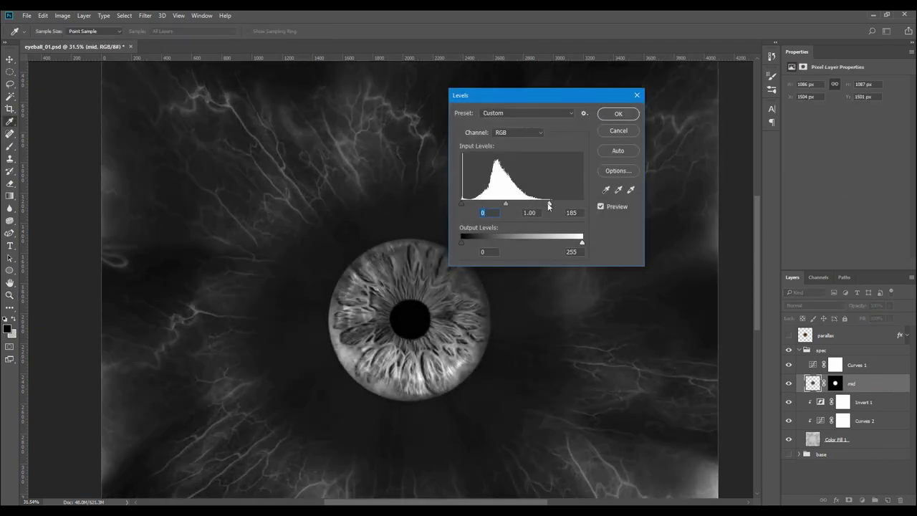
{"action": "left_click", "coordinate": [617, 115]}
{"action": "key", "text": "z"}
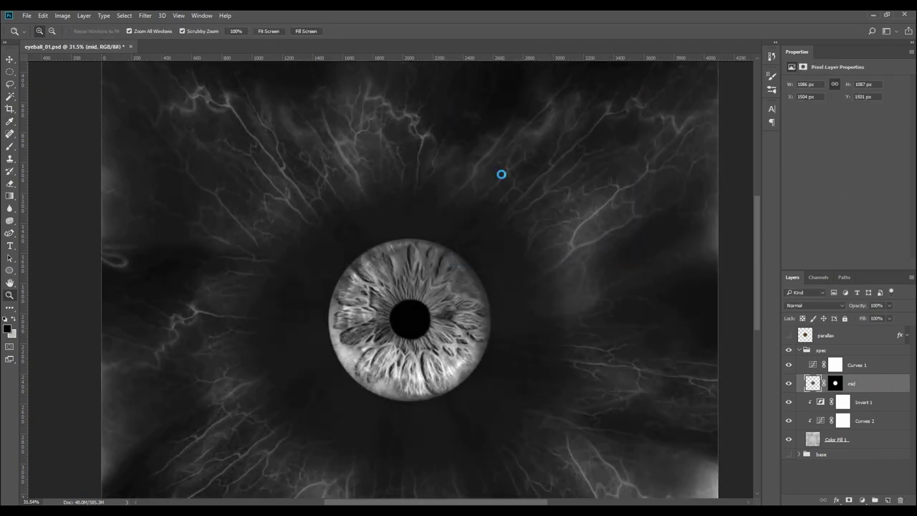
Step: Save the specular texture as a JPEG copy called spec in the eye_project textures folder
{"action": "key", "text": "ctrl+shift+s"}
{"action": "left_click", "coordinate": [143, 341]}
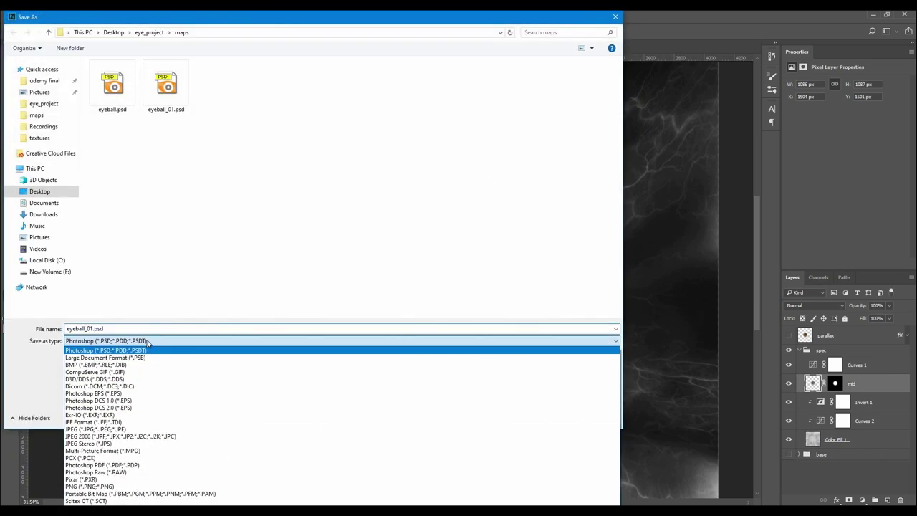
{"action": "left_click", "coordinate": [123, 429]}
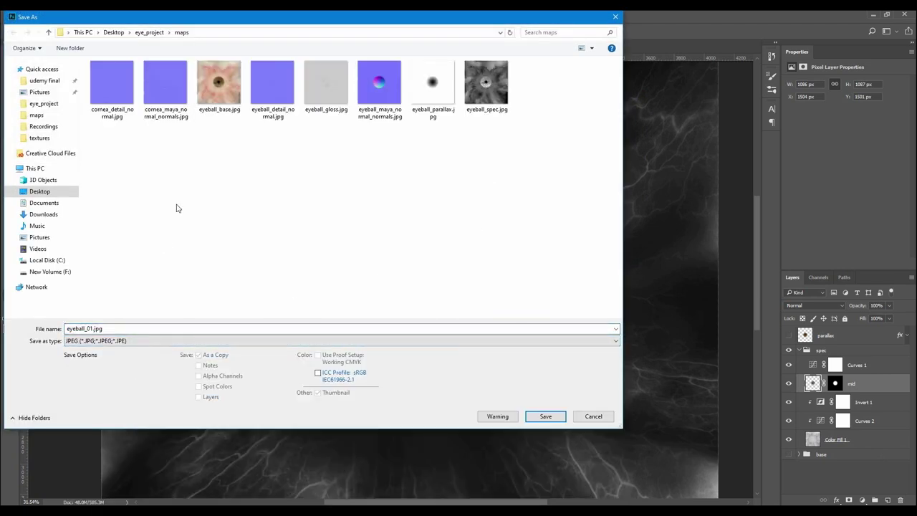
{"action": "key", "text": "alt+Up"}
{"action": "left_click", "coordinate": [174, 109]}
{"action": "left_click", "coordinate": [151, 329]}
{"action": "type", "text": "spec"}
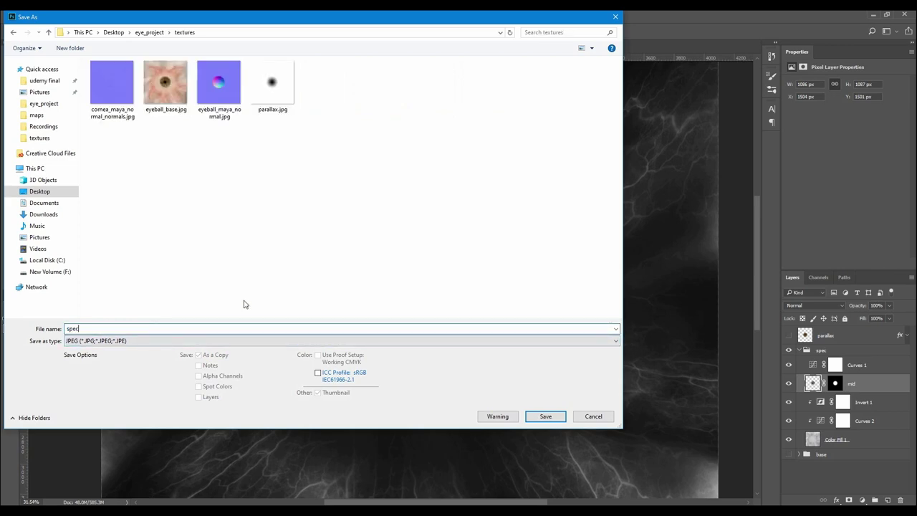
{"action": "left_click", "coordinate": [551, 417]}
{"action": "left_click", "coordinate": [514, 147]}
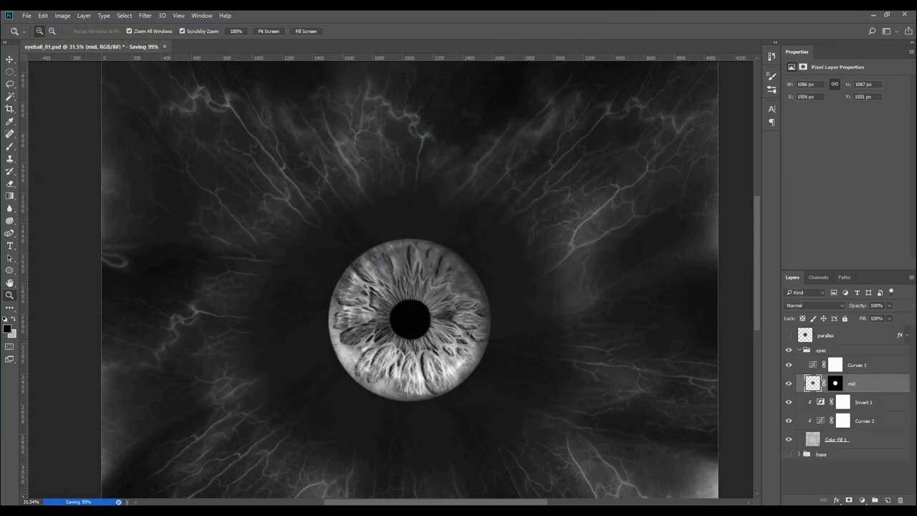
Step: Switch to Marmoset Toolbag and load spec.jpg as the eyeball material's specular map
{"action": "key", "text": "alt+Tab"}
{"action": "left_click", "coordinate": [792, 393]}
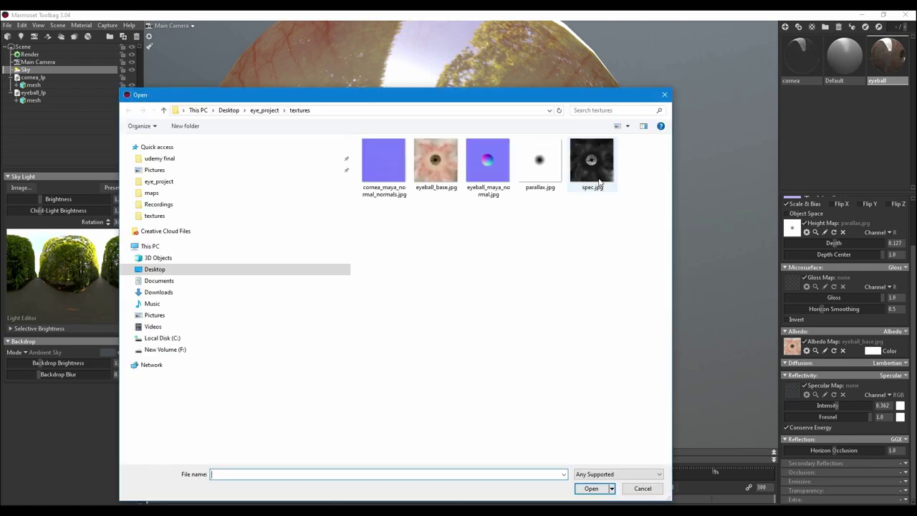
{"action": "double_click", "coordinate": [599, 182]}
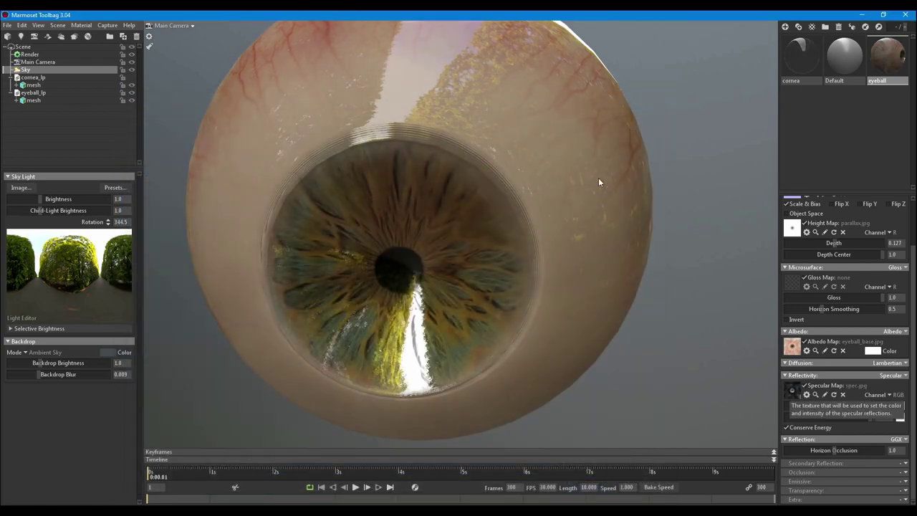
Step: Set the eyeball's specular intensity to 1.0 and rotate the sky light to check the reflections
{"action": "mouse_move", "coordinate": [382, 221]}
{"action": "left_mouse_down"}
{"action": "mouse_move", "coordinate": [463, 251]}
{"action": "mouse_move", "coordinate": [494, 246]}
{"action": "mouse_move", "coordinate": [434, 153]}
{"action": "mouse_move", "coordinate": [504, 253]}
{"action": "mouse_move", "coordinate": [514, 235]}
{"action": "mouse_move", "coordinate": [448, 223]}
{"action": "mouse_move", "coordinate": [481, 256]}
{"action": "mouse_move", "coordinate": [528, 231]}
{"action": "mouse_move", "coordinate": [525, 286]}
{"action": "mouse_move", "coordinate": [708, 277]}
{"action": "mouse_move", "coordinate": [479, 284]}
{"action": "mouse_move", "coordinate": [617, 277]}
{"action": "mouse_move", "coordinate": [493, 330]}
{"action": "mouse_move", "coordinate": [624, 363]}
{"action": "mouse_move", "coordinate": [567, 373]}
{"action": "mouse_move", "coordinate": [826, 292]}
{"action": "left_mouse_up"}
{"action": "scroll", "coordinate": [553, 257], "scroll_direction": "down", "scroll_amount": 3}
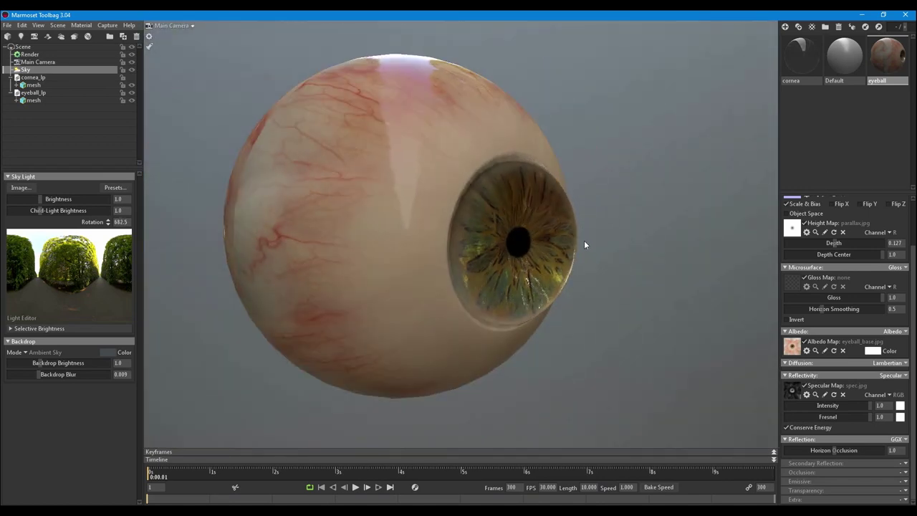
{"action": "left_click_drag", "start_coordinate": [588, 242], "coordinate": [623, 234], "text": "shift"}
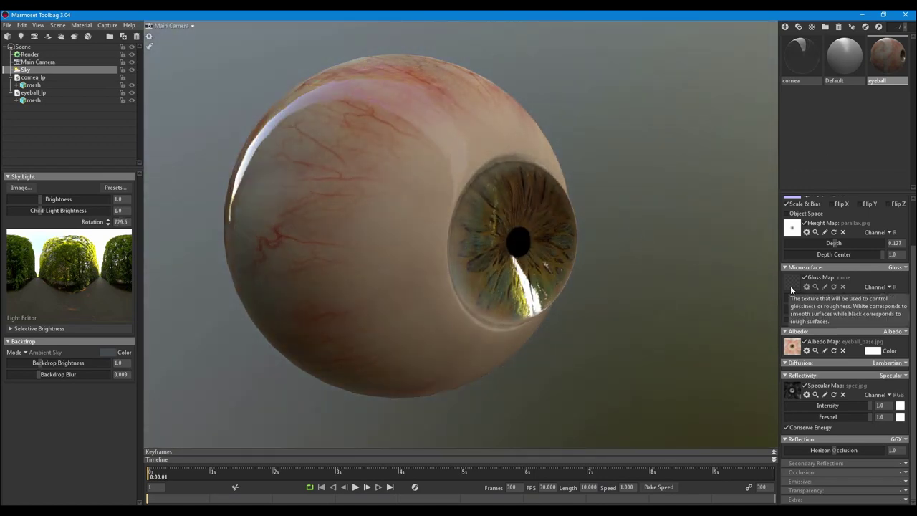
{"action": "left_click_drag", "start_coordinate": [862, 301], "coordinate": [883, 299]}
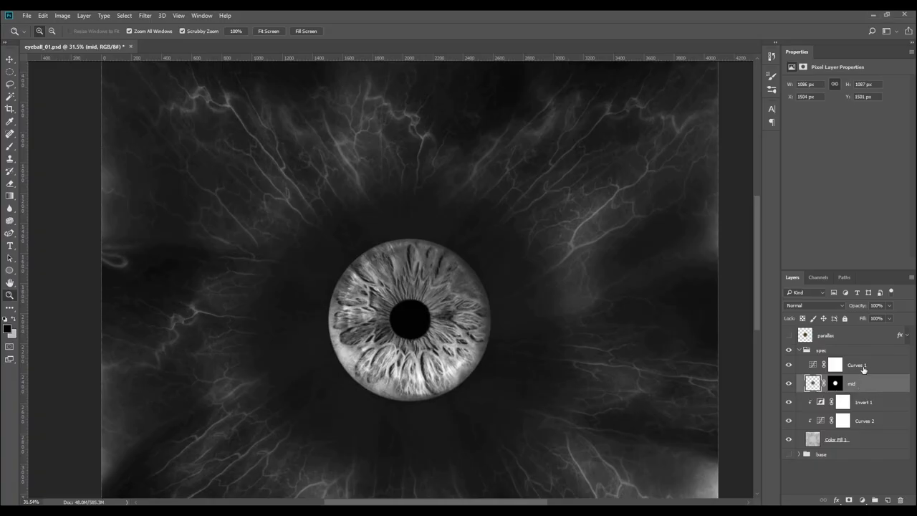
Step: In Photoshop, collapse the spec group, duplicate the base group, and show only the duplicate with the spec group hidden
{"action": "left_click", "coordinate": [864, 367]}
{"action": "left_click", "coordinate": [807, 353]}
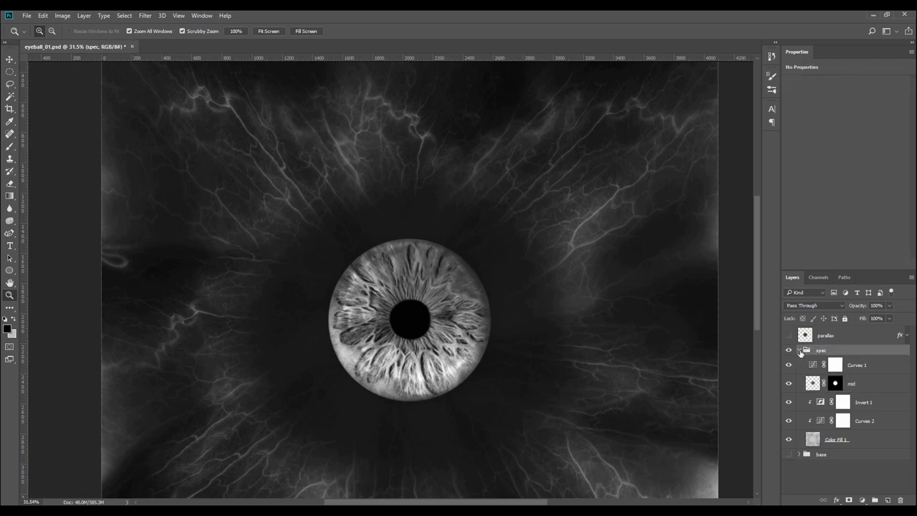
{"action": "left_click", "coordinate": [800, 351]}
{"action": "left_click", "coordinate": [874, 364]}
{"action": "key", "text": "ctrl+j"}
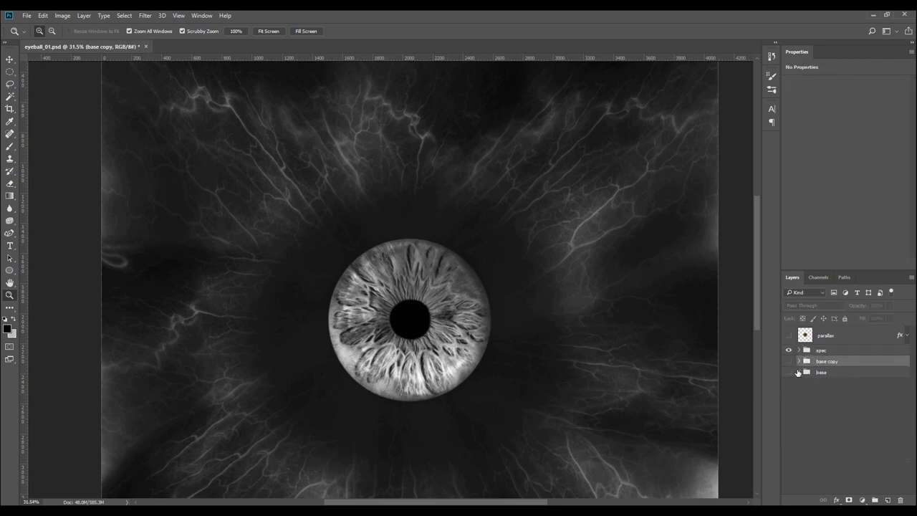
{"action": "left_click", "coordinate": [789, 350]}
{"action": "left_click", "coordinate": [789, 361]}
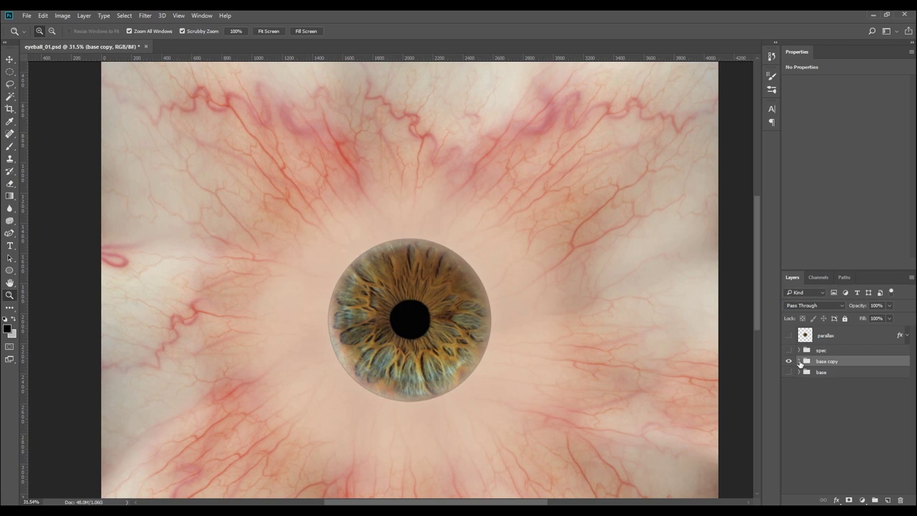
Step: Merge Color Fill 1, Levels 1, Group 1 and Layer 2 inside the base copy group into one layer
{"action": "left_click", "coordinate": [800, 361]}
{"action": "left_click", "coordinate": [865, 403]}
{"action": "left_click", "coordinate": [864, 413], "text": "shift"}
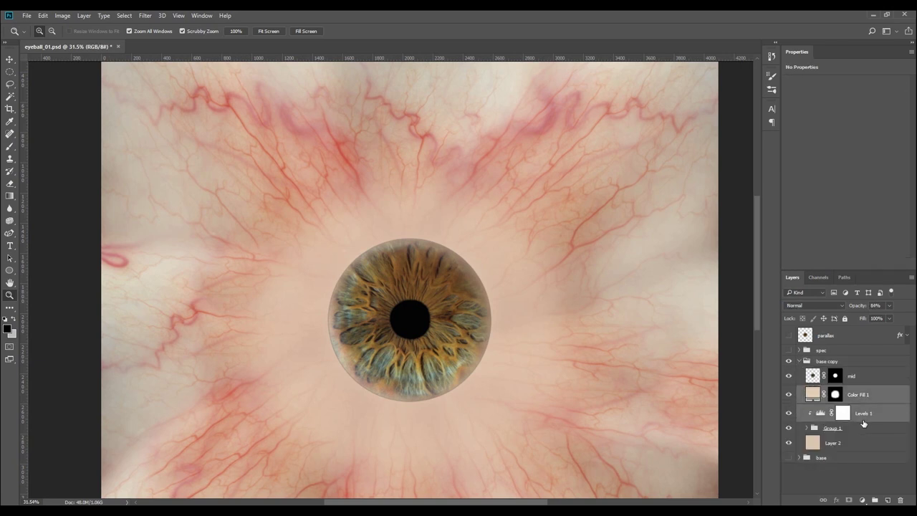
{"action": "left_click", "coordinate": [860, 440], "text": "ctrl"}
{"action": "left_click", "coordinate": [863, 430], "text": "ctrl"}
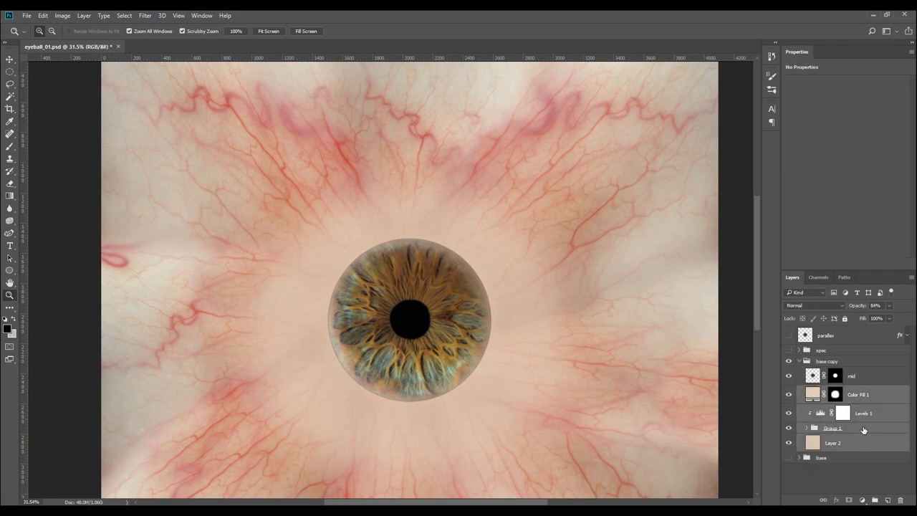
{"action": "key", "text": "ctrl+e"}
Step: Convert the mid iris layer in the base copy group into a normal map with the xNormal Height2Normals filter
{"action": "left_click", "coordinate": [789, 375]}
{"action": "left_click", "coordinate": [789, 376]}
{"action": "left_click", "coordinate": [850, 378]}
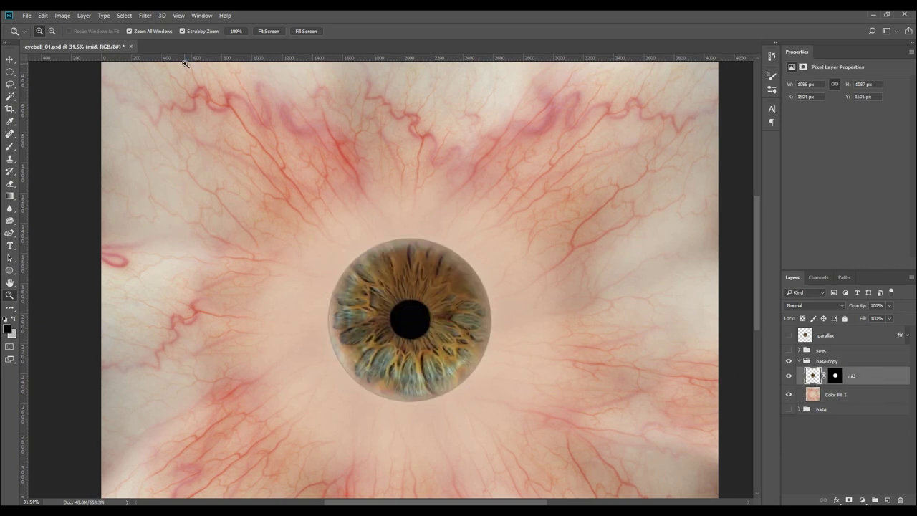
{"action": "left_click", "coordinate": [147, 16]}
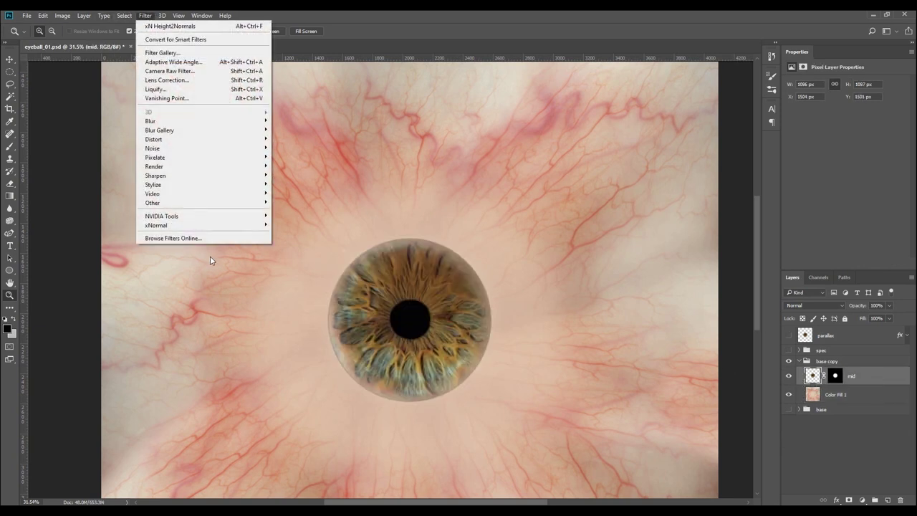
{"action": "mouse_move", "coordinate": [251, 225]}
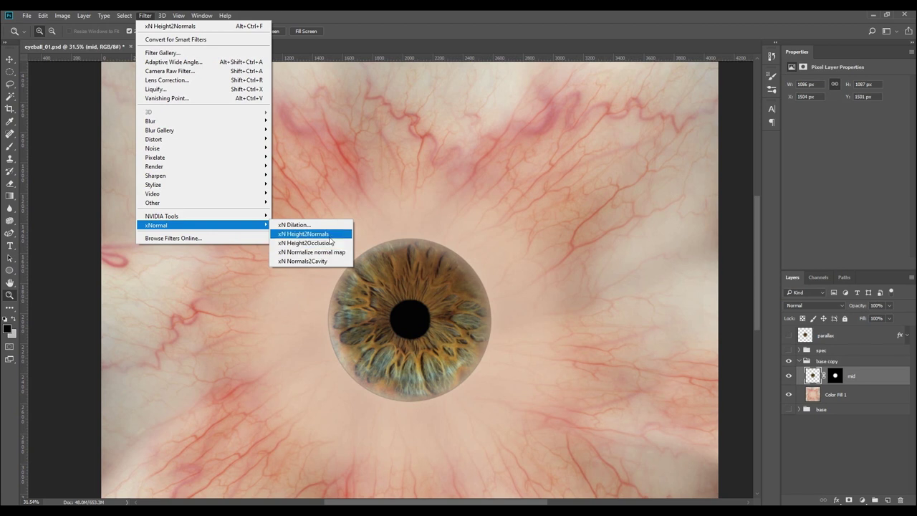
{"action": "left_click", "coordinate": [328, 234]}
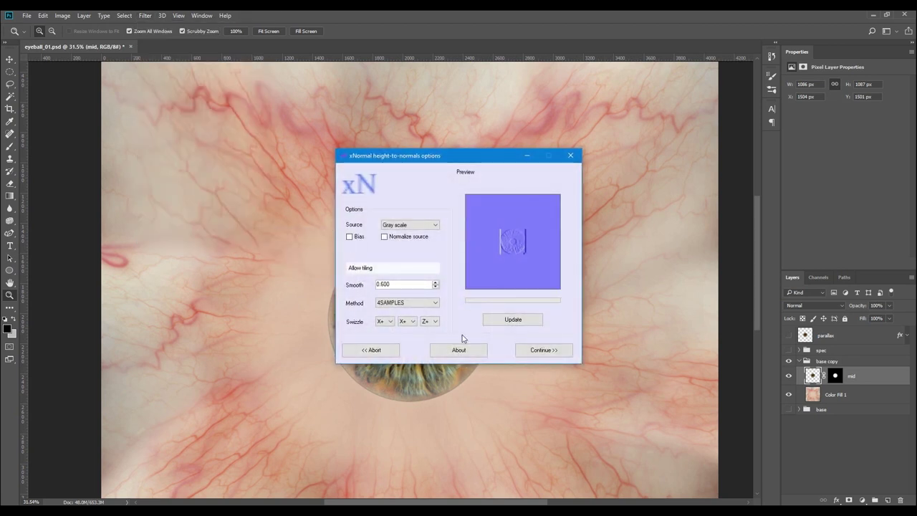
{"action": "left_click", "coordinate": [544, 350]}
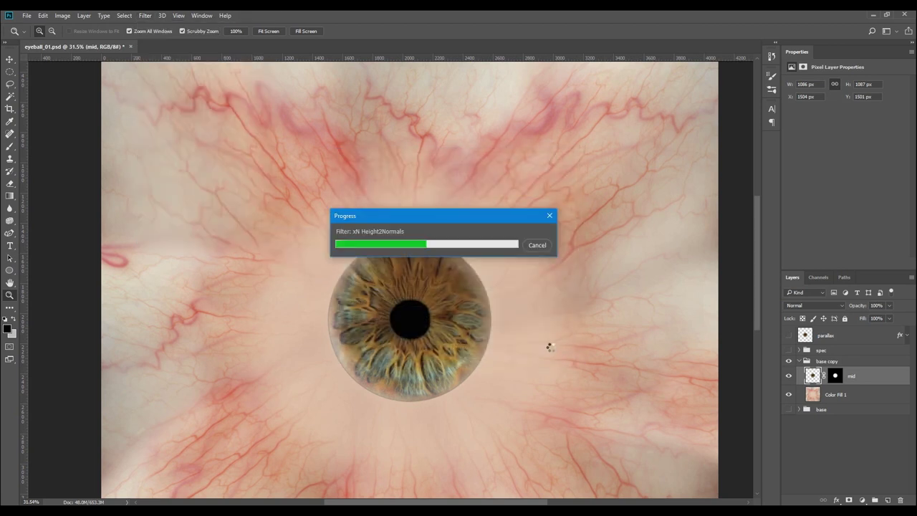
Step: Convert the merged Color Fill 1 sclera layer into a normal map with the xNormal Height2Normals filter
{"action": "left_click", "coordinate": [845, 394]}
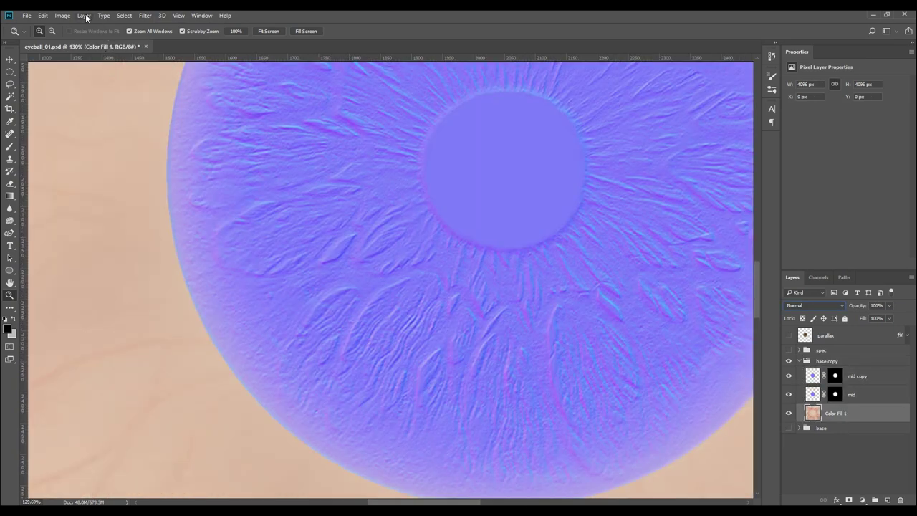
{"action": "left_click", "coordinate": [84, 15]}
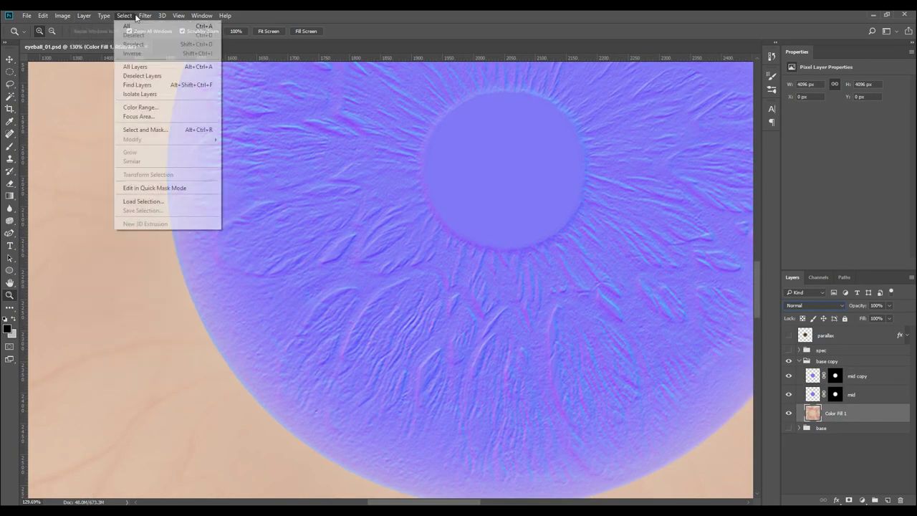
{"action": "left_click", "coordinate": [144, 15]}
{"action": "mouse_move", "coordinate": [218, 225]}
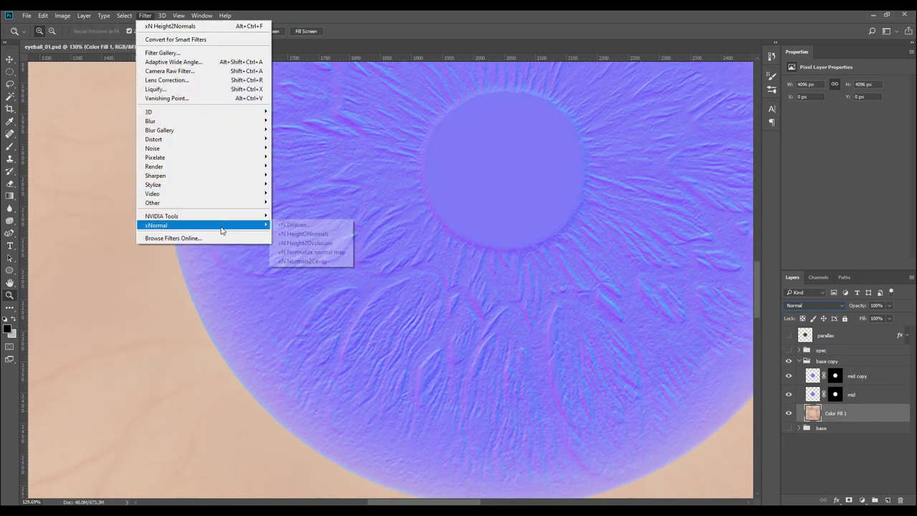
{"action": "left_click", "coordinate": [313, 228]}
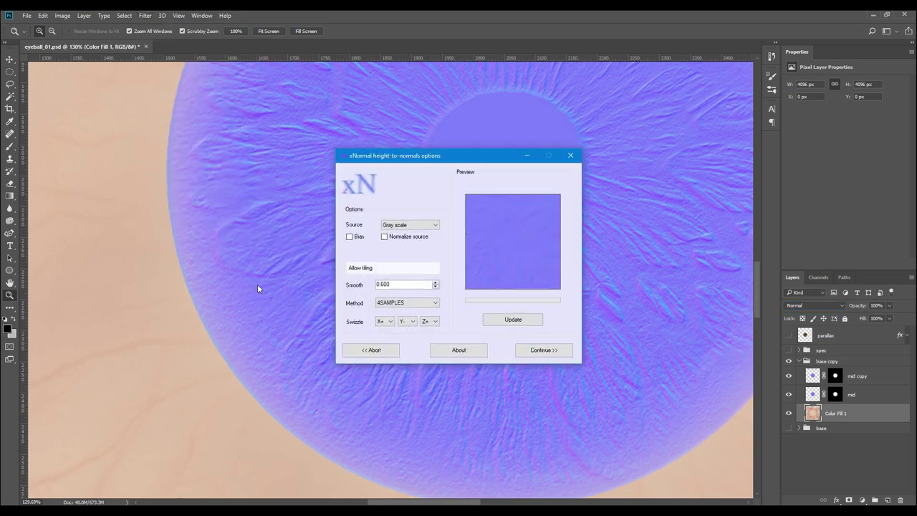
{"action": "left_click", "coordinate": [536, 350]}
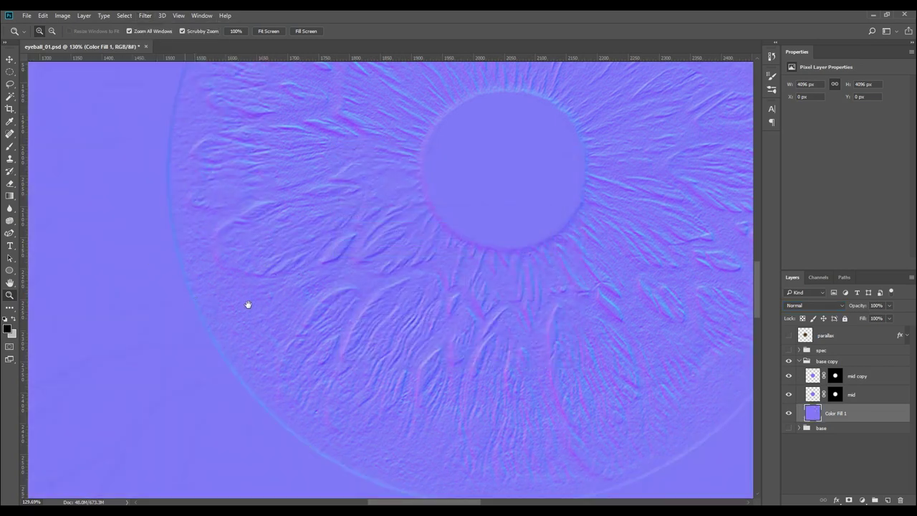
{"action": "left_click_drag", "start_coordinate": [317, 348], "coordinate": [348, 428]}
{"action": "left_click_drag", "start_coordinate": [254, 259], "coordinate": [221, 289]}
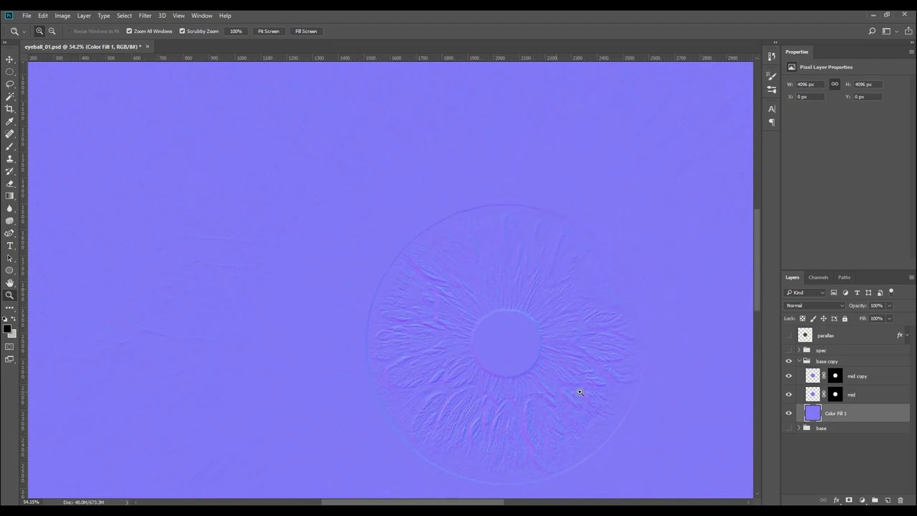
Step: Duplicate the Color Fill 1 normal layer, set the copy to Overlay, and stack several more Overlay duplicates to strengthen the detail
{"action": "key", "text": "ctrl+j"}
{"action": "left_click", "coordinate": [816, 305]}
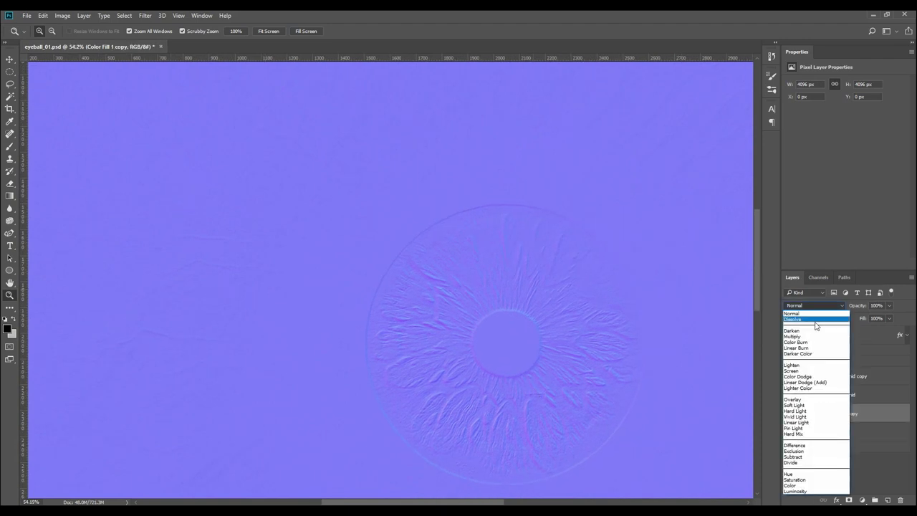
{"action": "left_click", "coordinate": [802, 400]}
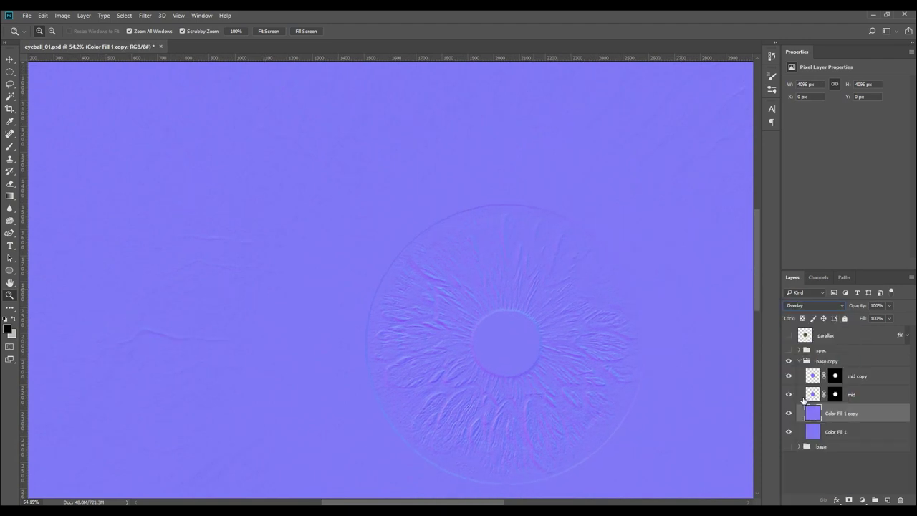
{"action": "key", "text": "ctrl+j"}
{"action": "key", "text": "ctrl+j"}
{"action": "key", "text": "ctrl+j"}
{"action": "key", "text": "ctrl+j"}
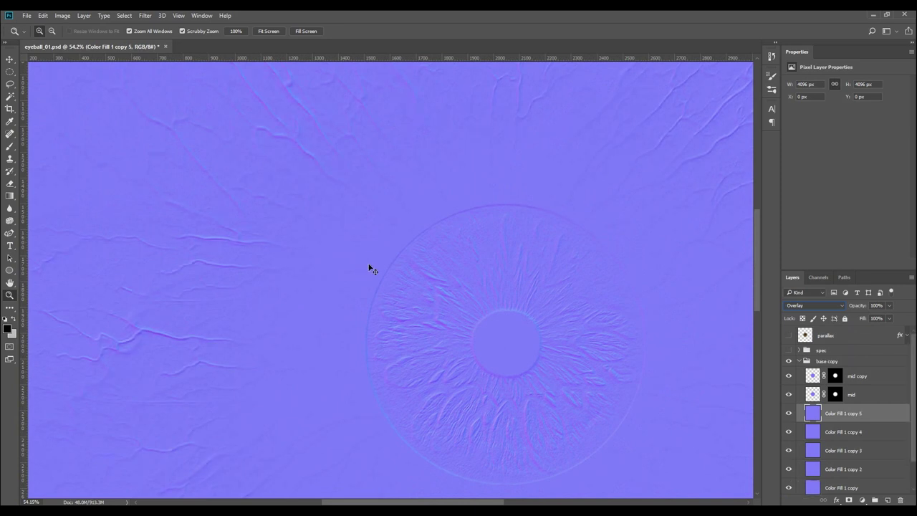
{"action": "key", "text": "ctrl+j"}
Step: Merge Color Fill 1 and all its Overlay copies into a single normal map layer
{"action": "left_click_drag", "start_coordinate": [441, 287], "coordinate": [379, 348]}
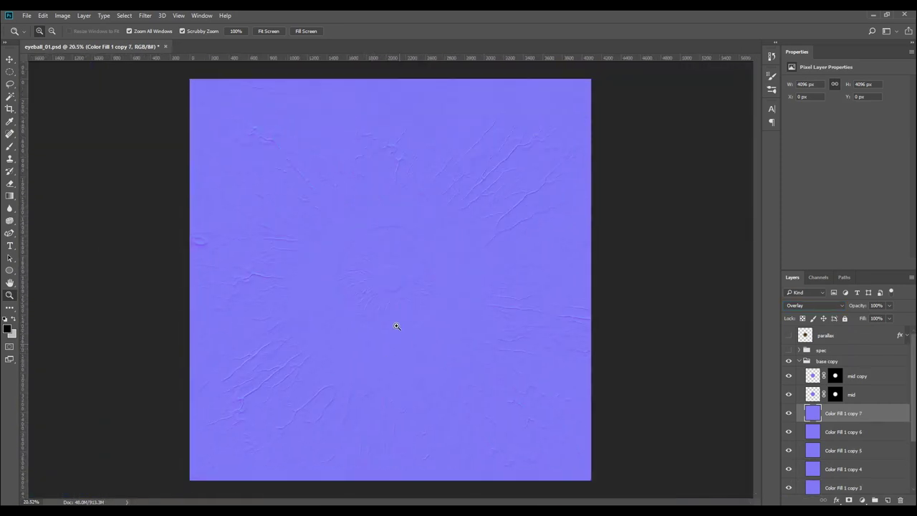
{"action": "scroll", "coordinate": [400, 352], "scroll_direction": "up", "scroll_amount": 3, "text": "alt"}
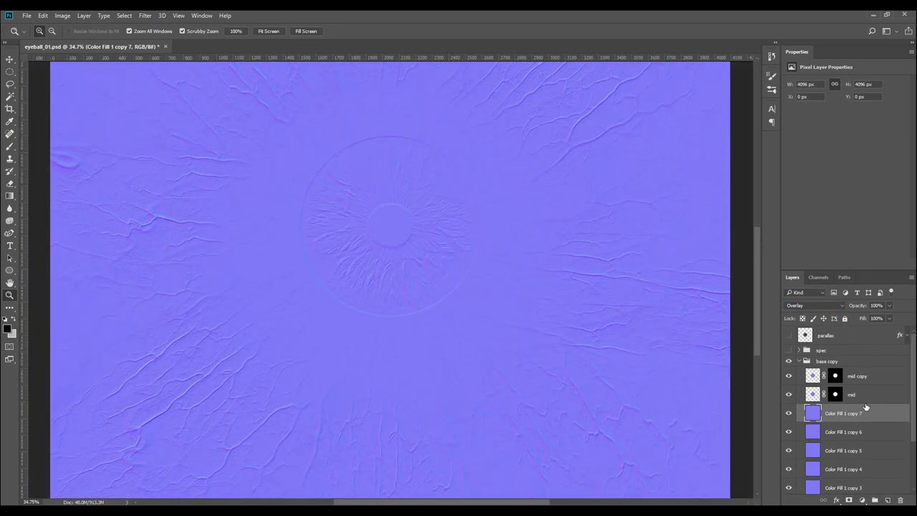
{"action": "scroll", "coordinate": [871, 387], "scroll_direction": "down", "scroll_amount": 3}
{"action": "left_click", "coordinate": [852, 473], "text": "shift"}
{"action": "key", "text": "ctrl+e"}
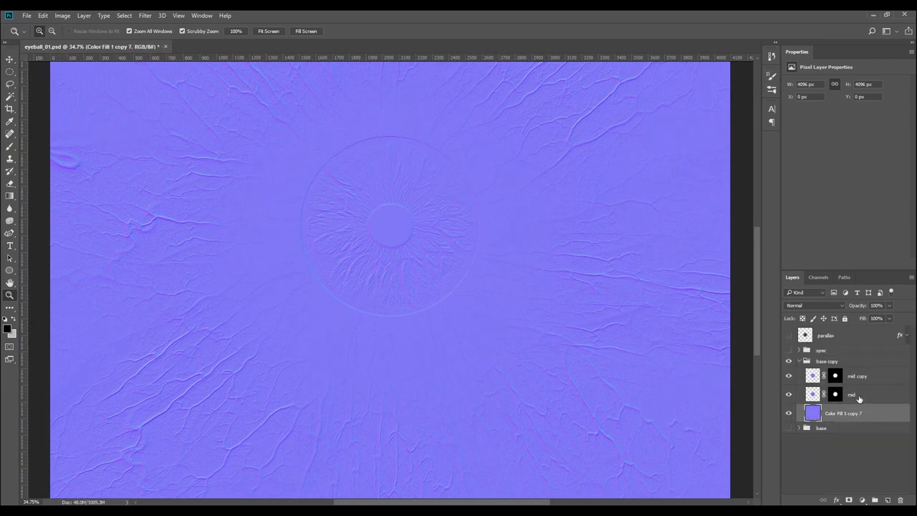
{"action": "left_click", "coordinate": [861, 396]}
{"action": "key", "text": "ctrl+shift+BackSpace"}
{"action": "left_click", "coordinate": [864, 380]}
{"action": "key", "text": "ctrl+shift+BackSpace"}
{"action": "left_click", "coordinate": [864, 396]}
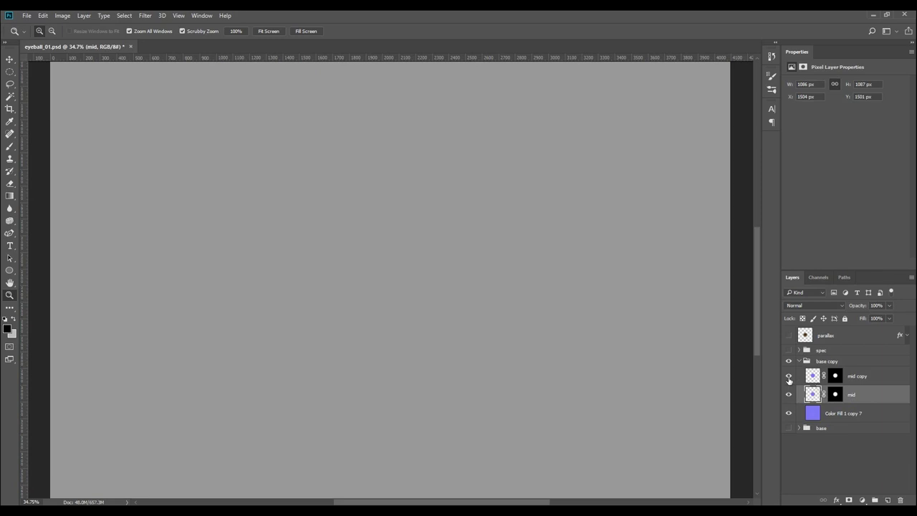
{"action": "key", "text": "ctrl+alt+z"}
{"action": "scroll", "coordinate": [839, 426], "scroll_direction": "down", "scroll_amount": 3}
{"action": "left_click", "coordinate": [845, 473], "text": "shift"}
{"action": "key", "text": "ctrl+e"}
{"action": "left_click", "coordinate": [790, 362]}
{"action": "left_click", "coordinate": [789, 395]}
{"action": "left_click", "coordinate": [790, 362]}
{"action": "left_click", "coordinate": [827, 362]}
{"action": "left_click", "coordinate": [790, 363]}
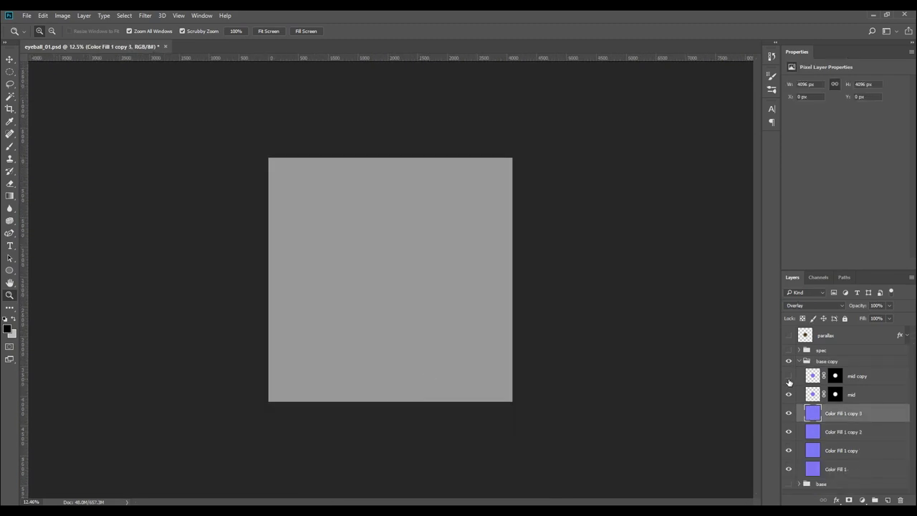
Step: Delete the base copy group and make the original base group visible
{"action": "left_click", "coordinate": [835, 380]}
{"action": "left_click", "coordinate": [831, 362]}
{"action": "key", "text": "Delete"}
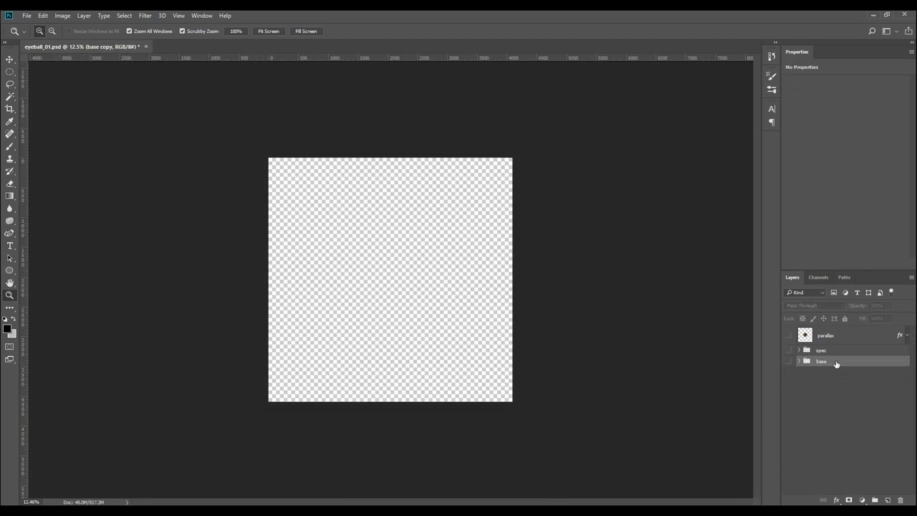
{"action": "left_click", "coordinate": [790, 362]}
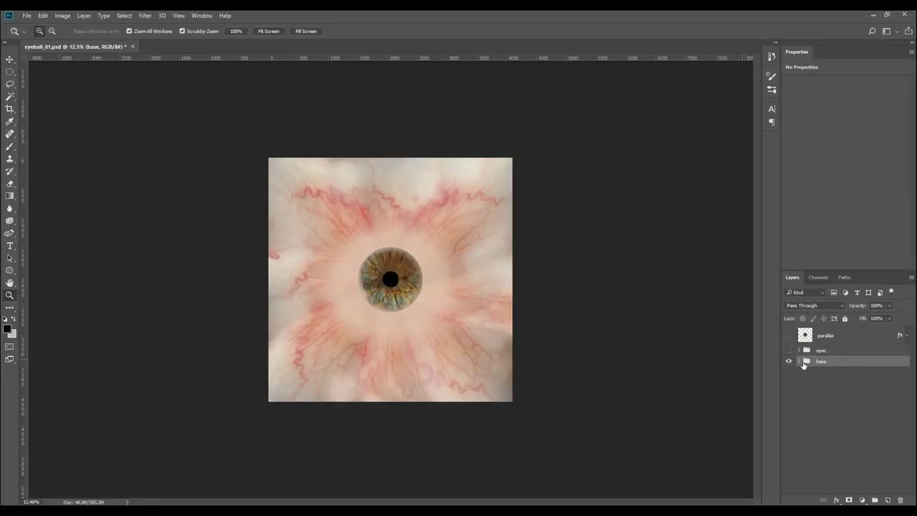
Step: Duplicate the base group and rename the copy as gloass
{"action": "key", "text": "ctrl+0"}
{"action": "key", "text": "ctrl+j"}
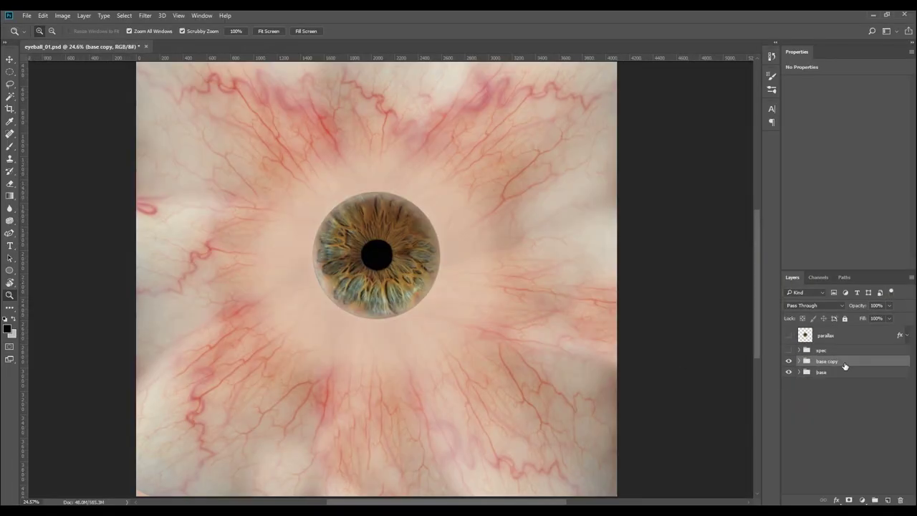
{"action": "double_click", "coordinate": [846, 362]}
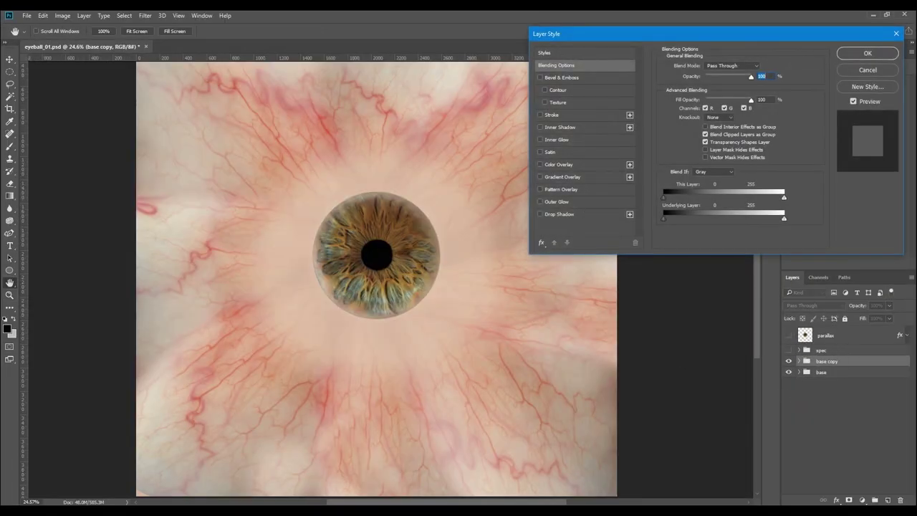
{"action": "left_click", "coordinate": [857, 72]}
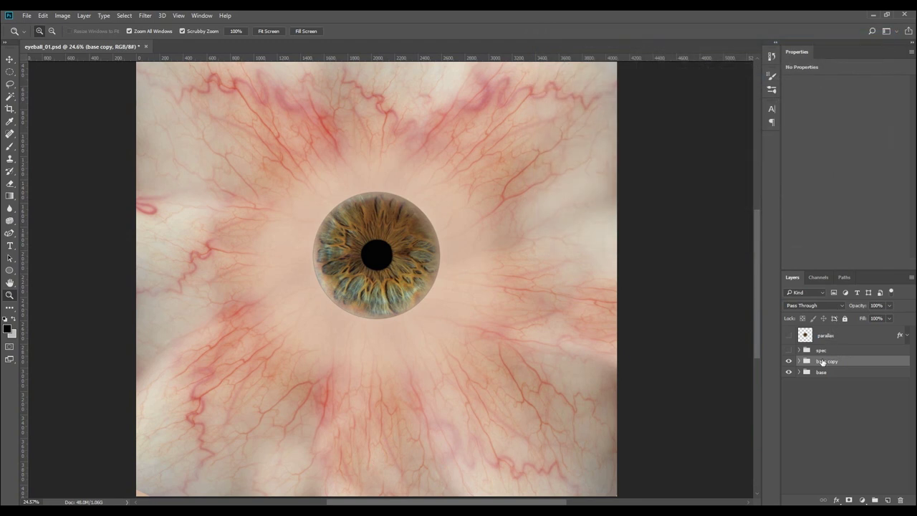
{"action": "double_click", "coordinate": [823, 363]}
{"action": "type", "text": "gloass"}
{"action": "key", "text": "Return"}
Step: Merge Color Fill 1, Levels 1, Group 1 and Layer 2 in the gloass group into one layer
{"action": "left_click", "coordinate": [800, 362]}
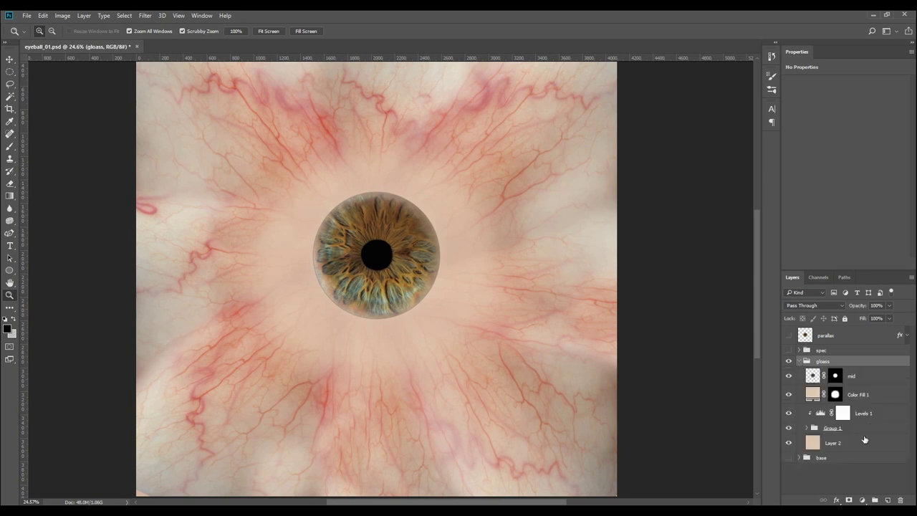
{"action": "left_click", "coordinate": [864, 439]}
{"action": "left_click", "coordinate": [875, 413], "text": "shift"}
{"action": "left_click", "coordinate": [877, 405], "text": "shift"}
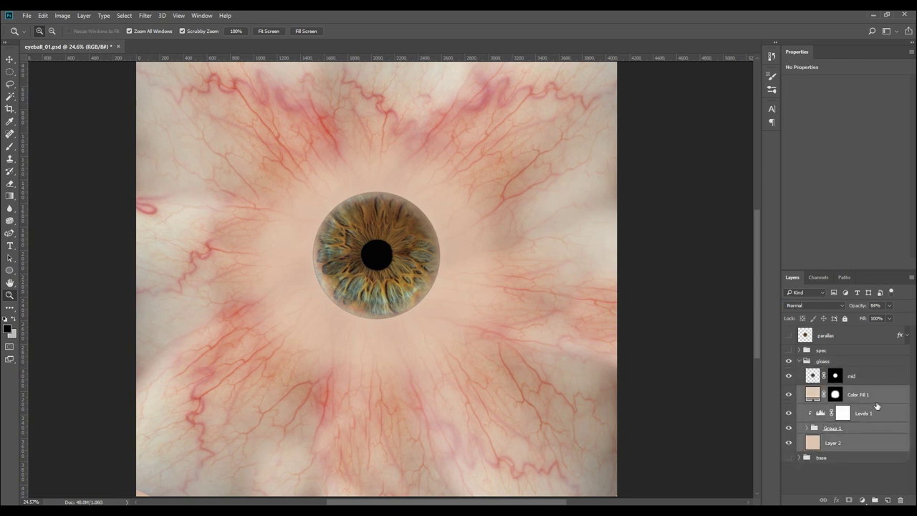
{"action": "key", "text": "ctrl+e"}
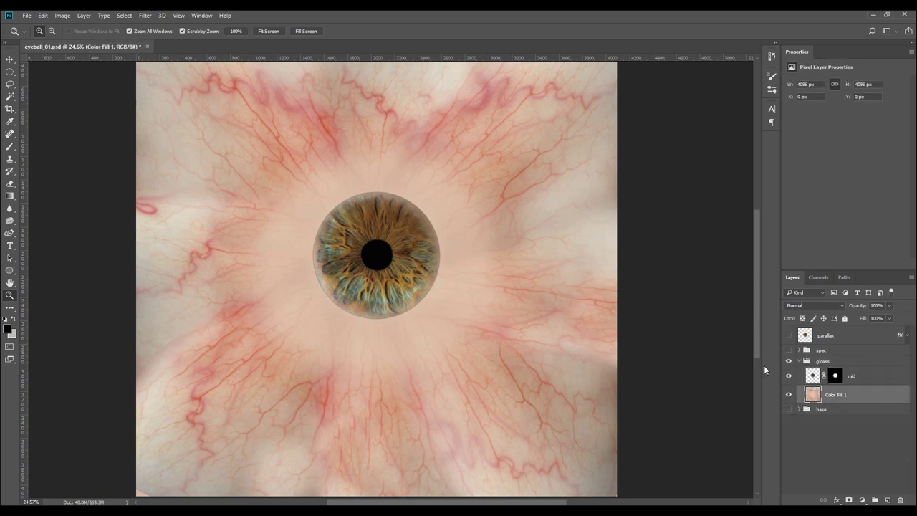
Step: Convert the merged Color Fill 1 sclera layer in the gloass group to normals with the xNormal Height2Normals filter
{"action": "left_click", "coordinate": [144, 15]}
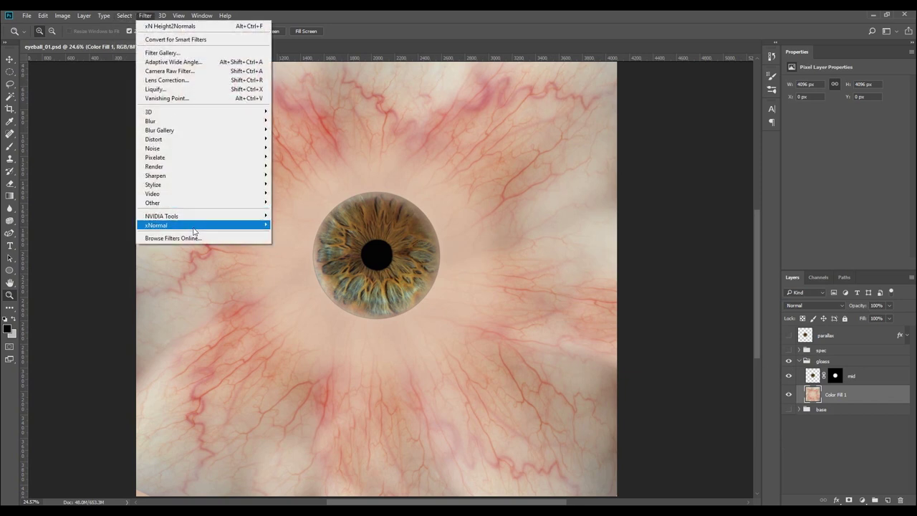
{"action": "mouse_move", "coordinate": [193, 225]}
{"action": "left_click", "coordinate": [293, 237]}
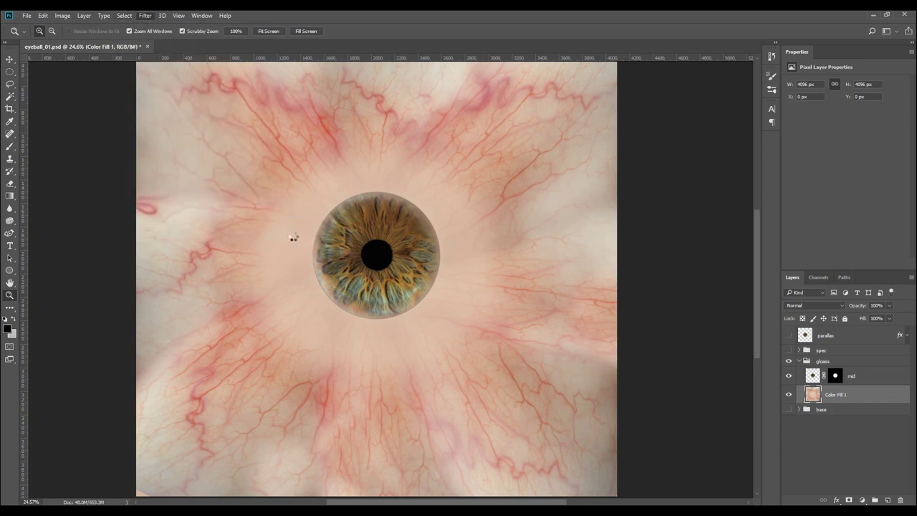
{"action": "left_click", "coordinate": [564, 350]}
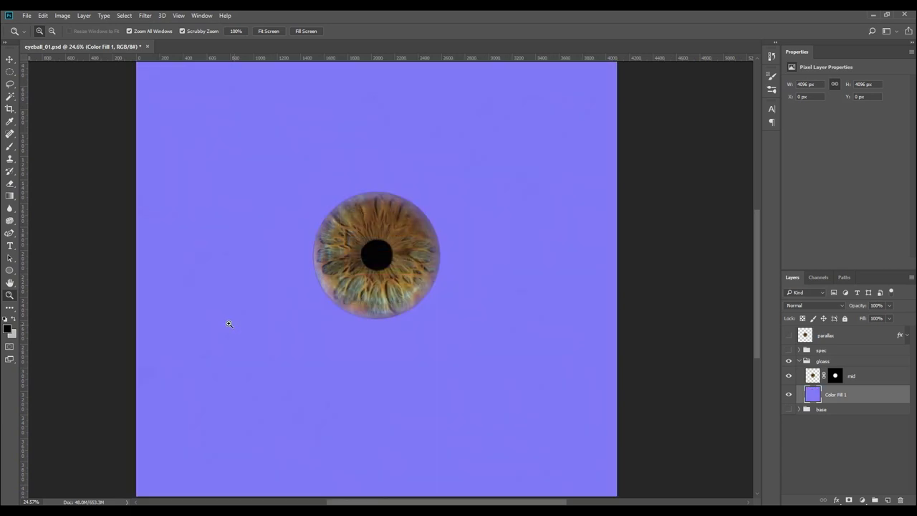
Step: Convert the mid iris layer to normals with xNormal Height2Normals, using gray scale source and 0.600 smoothing
{"action": "left_click_drag", "start_coordinate": [229, 324], "coordinate": [263, 258]}
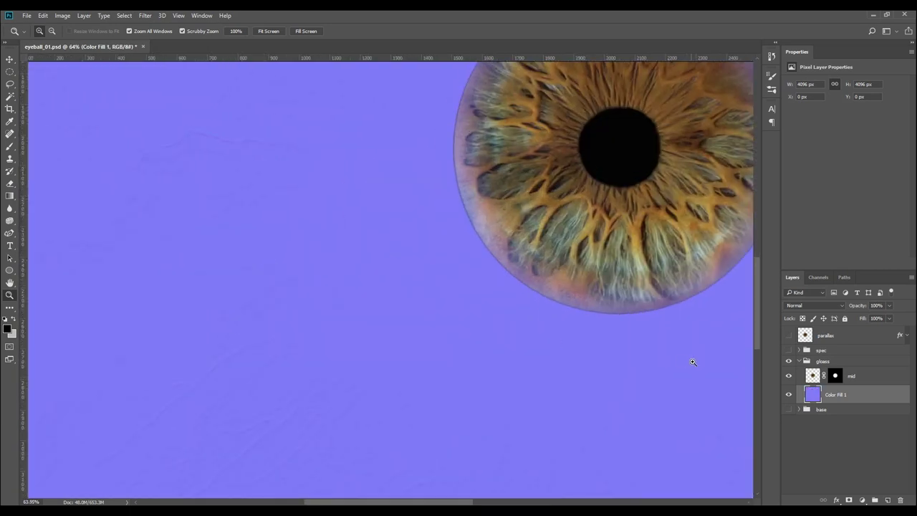
{"action": "left_click", "coordinate": [867, 380]}
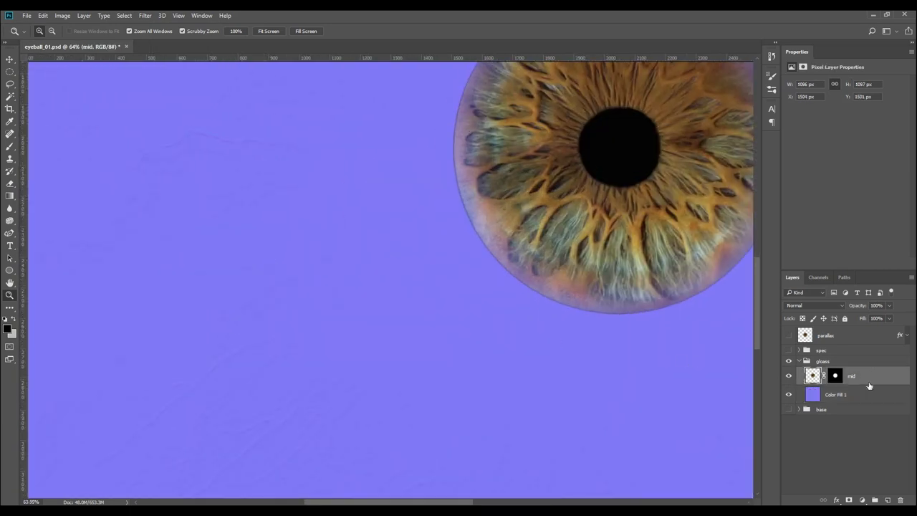
{"action": "left_click", "coordinate": [145, 15]}
{"action": "mouse_move", "coordinate": [227, 229]}
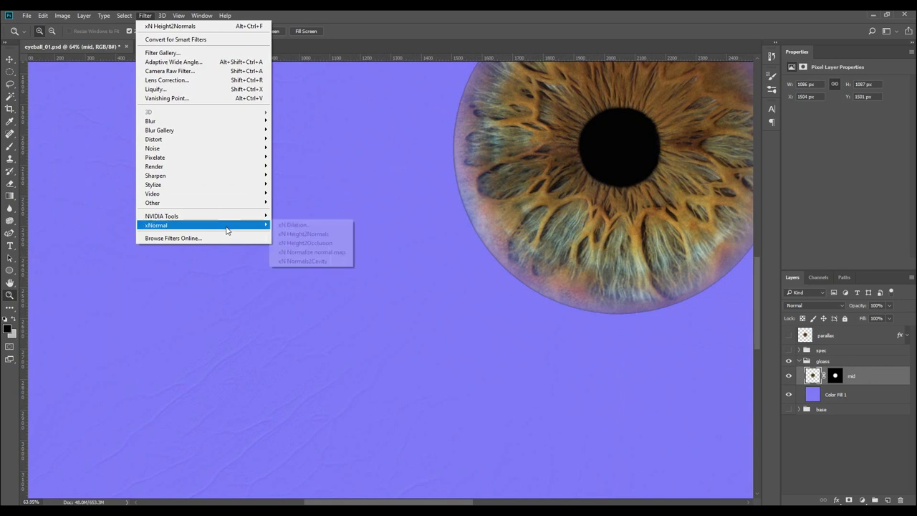
{"action": "left_click", "coordinate": [315, 236]}
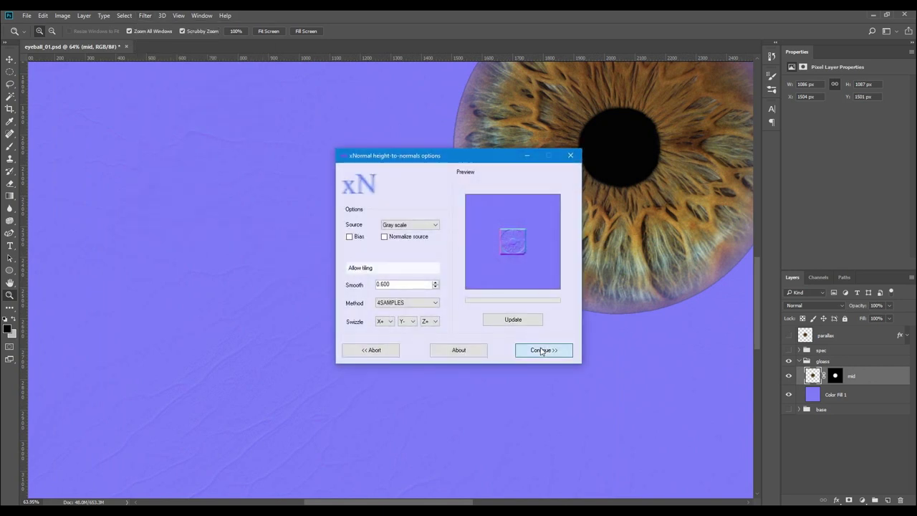
{"action": "left_click", "coordinate": [538, 349]}
Step: Strengthen the iris normals by stacking three duplicates of the mid layer in Overlay blend mode
{"action": "left_click_drag", "start_coordinate": [543, 263], "coordinate": [482, 271]}
{"action": "key", "text": "ctrl+j"}
{"action": "key", "text": "ctrl+j"}
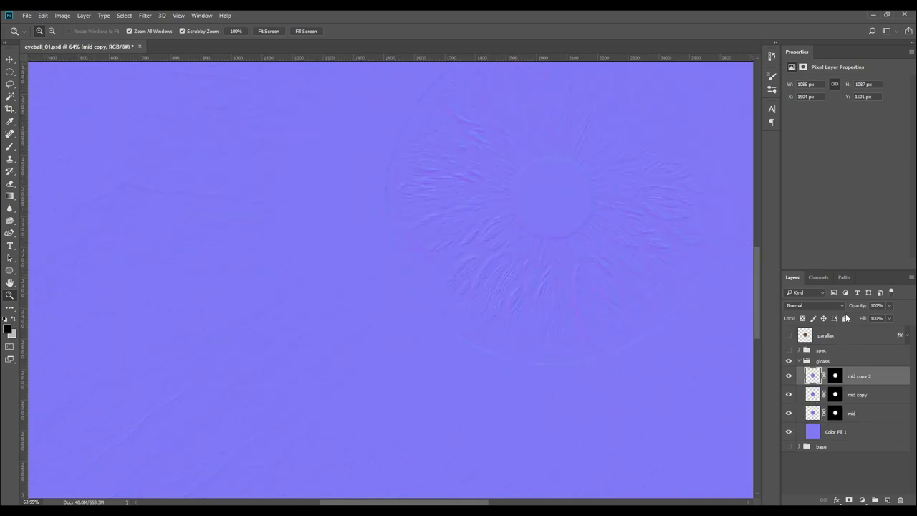
{"action": "key", "text": "ctrl+z"}
{"action": "left_click", "coordinate": [834, 308]}
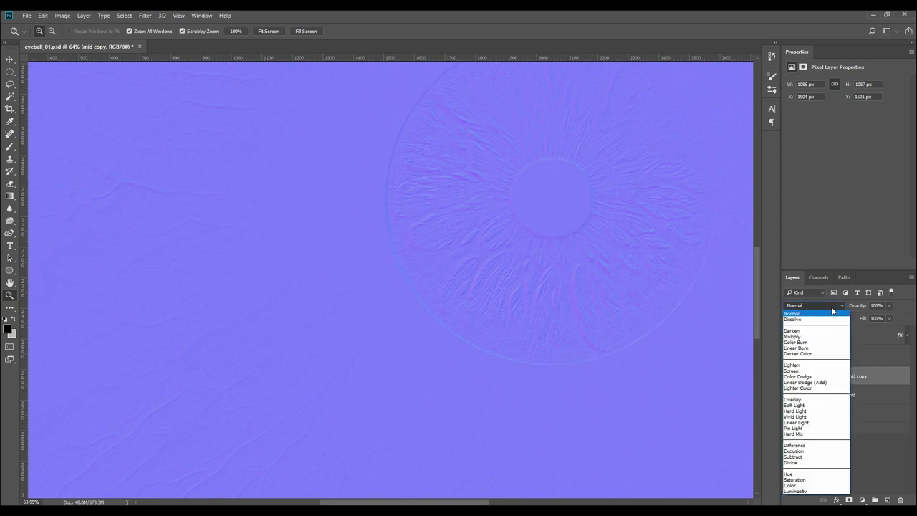
{"action": "left_click", "coordinate": [803, 400]}
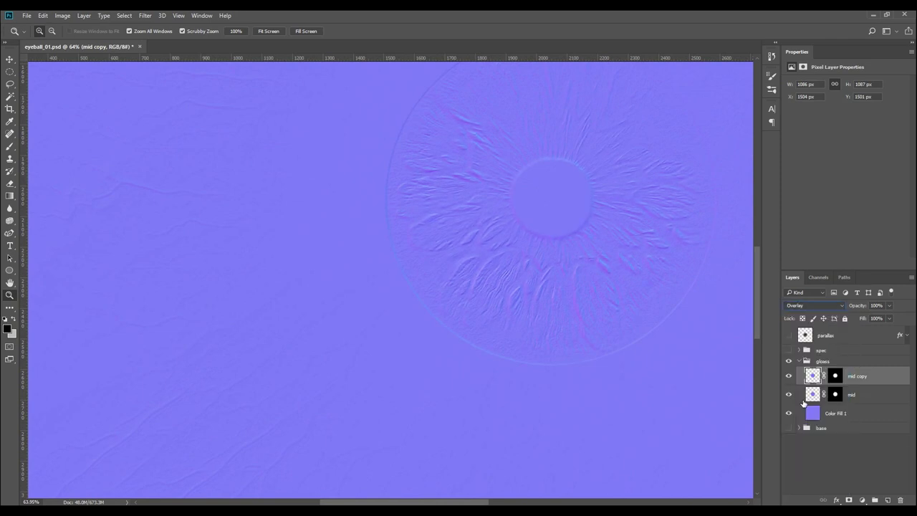
{"action": "key", "text": "ctrl+j"}
{"action": "key", "text": "ctrl+j"}
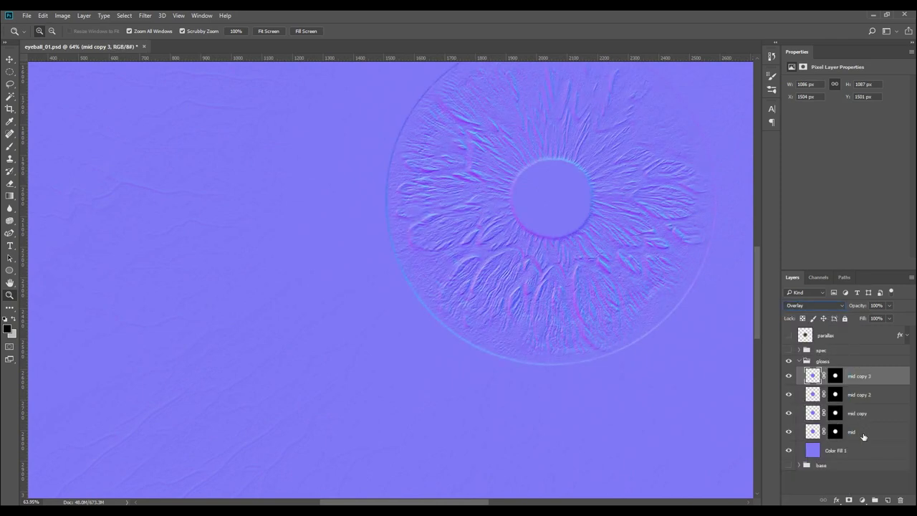
Step: Strengthen the sclera normals by stacking five duplicates of Color Fill 1 in Overlay blend mode
{"action": "left_click", "coordinate": [861, 450]}
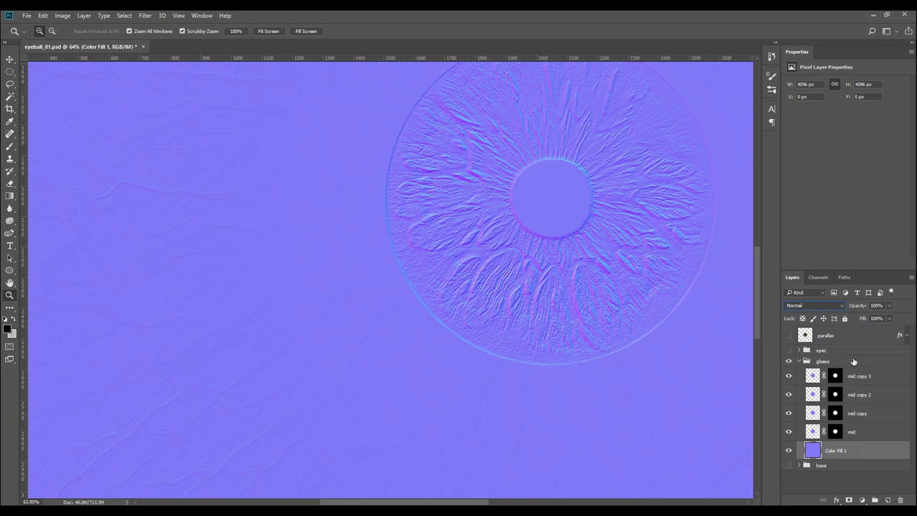
{"action": "key", "text": "ctrl+j"}
{"action": "left_click", "coordinate": [821, 305]}
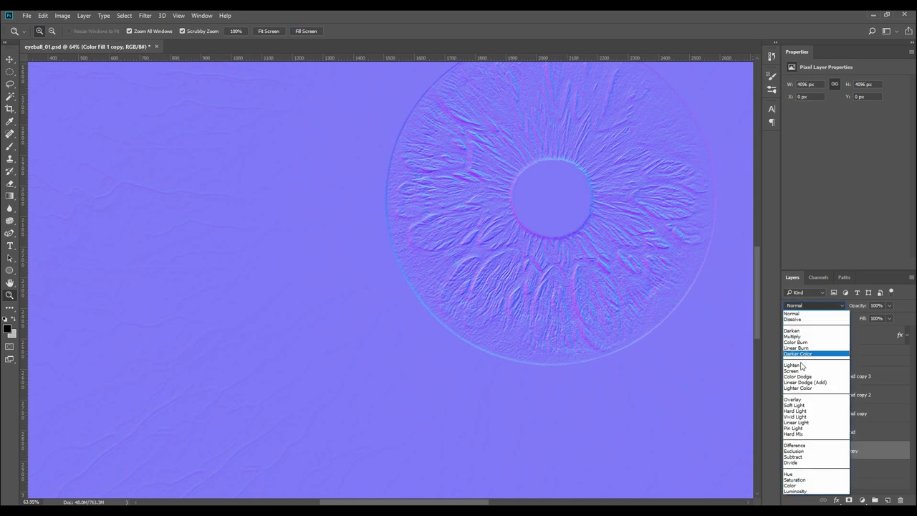
{"action": "left_click", "coordinate": [793, 400]}
{"action": "key", "text": "ctrl+j"}
{"action": "key", "text": "ctrl+j"}
{"action": "key", "text": "ctrl+j"}
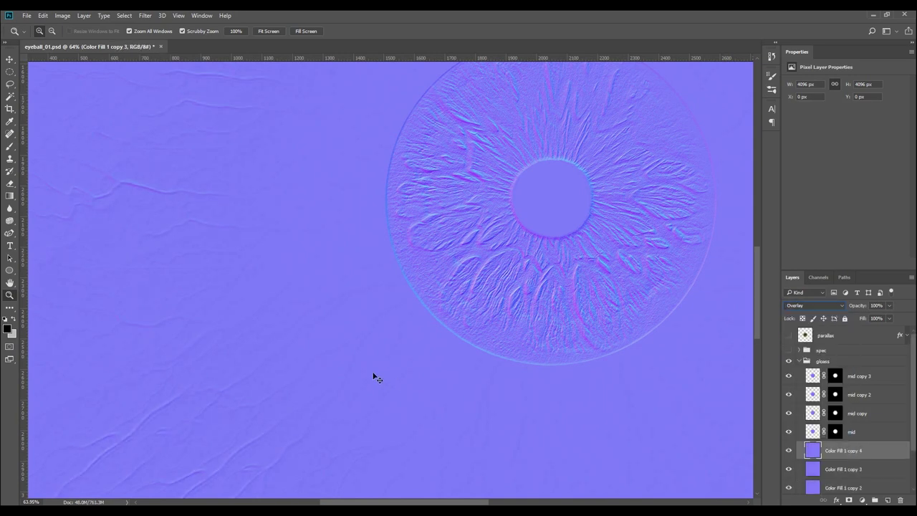
{"action": "key", "text": "ctrl+j"}
Step: Merge Color Fill 1 with its copies into one layer and the mid layer with its copies into another
{"action": "scroll", "coordinate": [853, 466], "scroll_direction": "down", "scroll_amount": 2}
{"action": "left_click", "coordinate": [849, 474], "text": "shift"}
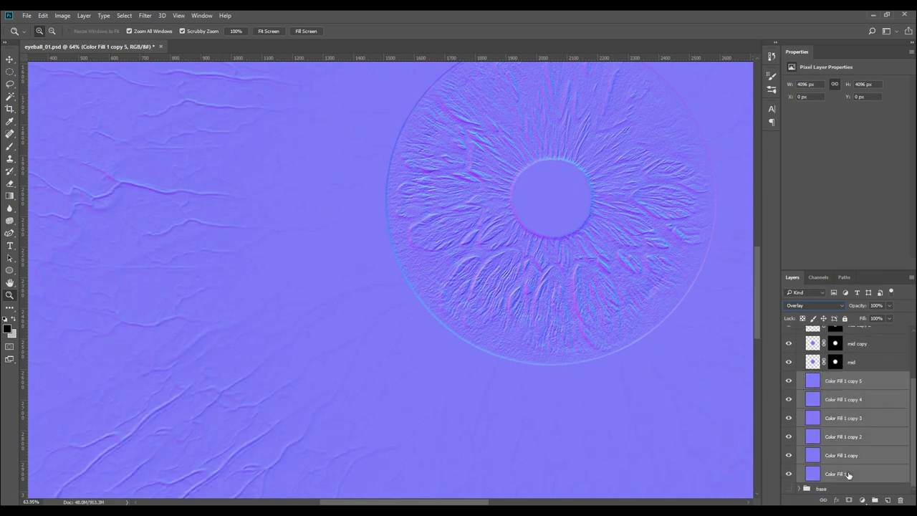
{"action": "key", "text": "ctrl+e"}
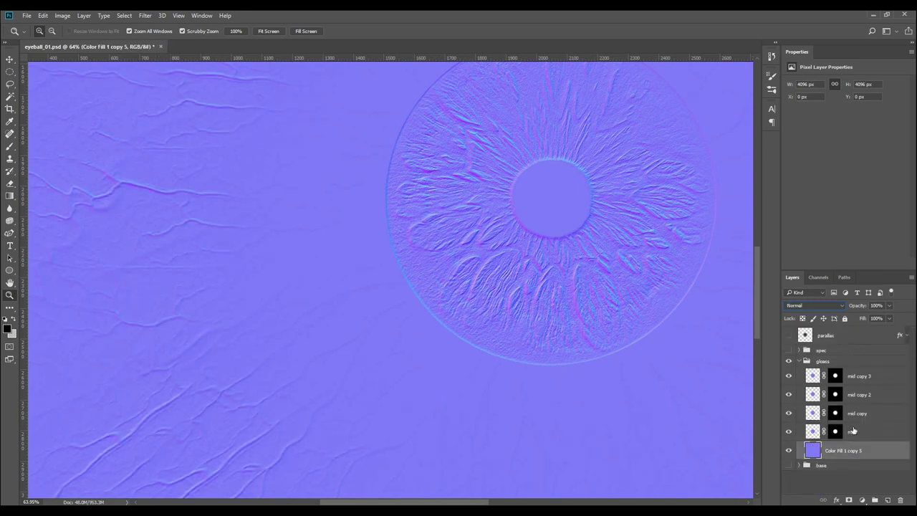
{"action": "left_click", "coordinate": [853, 430]}
{"action": "left_click", "coordinate": [871, 375], "text": "shift"}
{"action": "key", "text": "ctrl+e"}
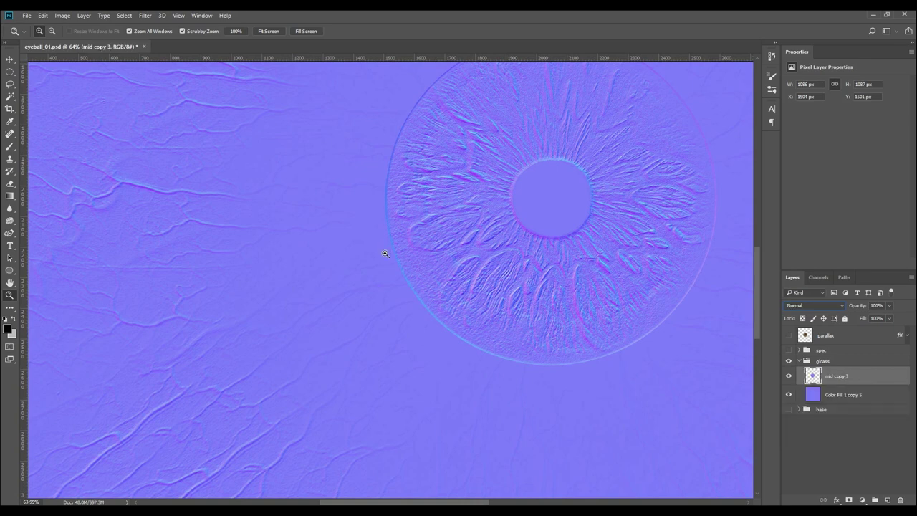
Step: Desaturate the merged iris layer and the merged sclera layer to grayscale
{"action": "left_click_drag", "start_coordinate": [406, 279], "coordinate": [381, 300]}
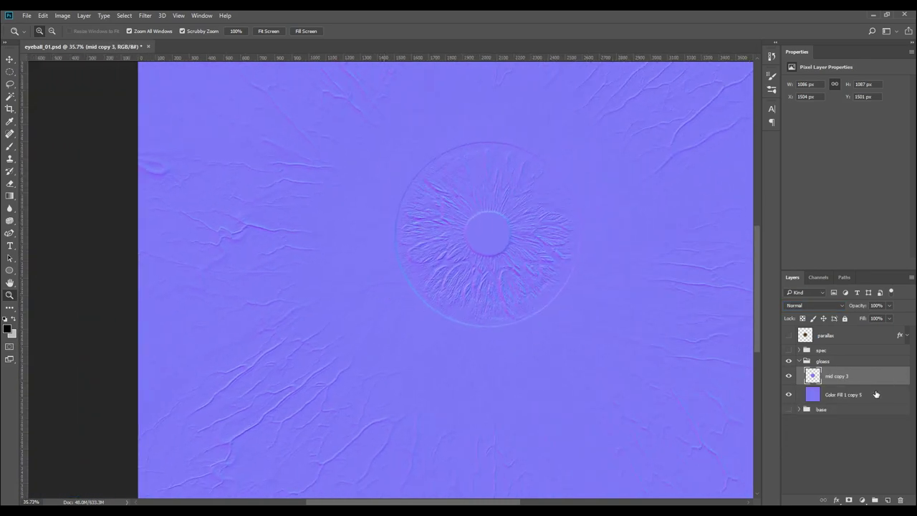
{"action": "key", "text": "ctrl+shift+u"}
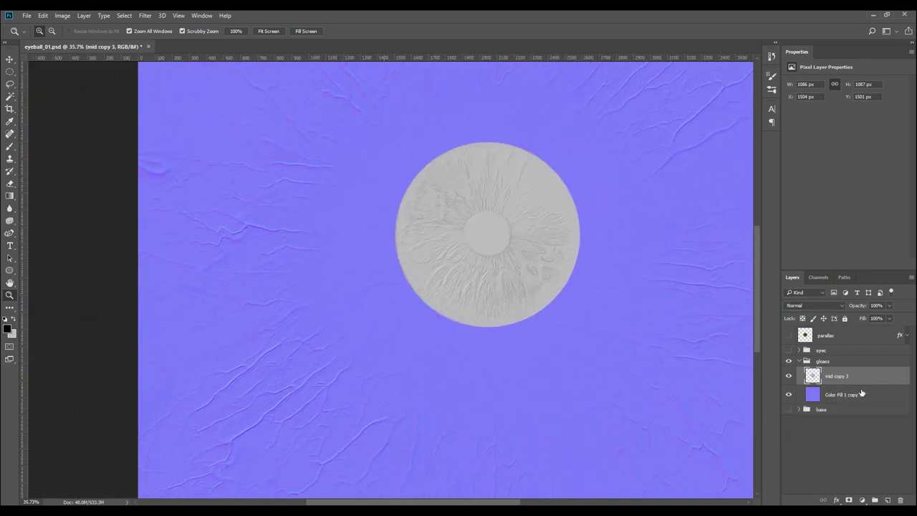
{"action": "left_click", "coordinate": [861, 393]}
{"action": "key", "text": "ctrl+shift+u"}
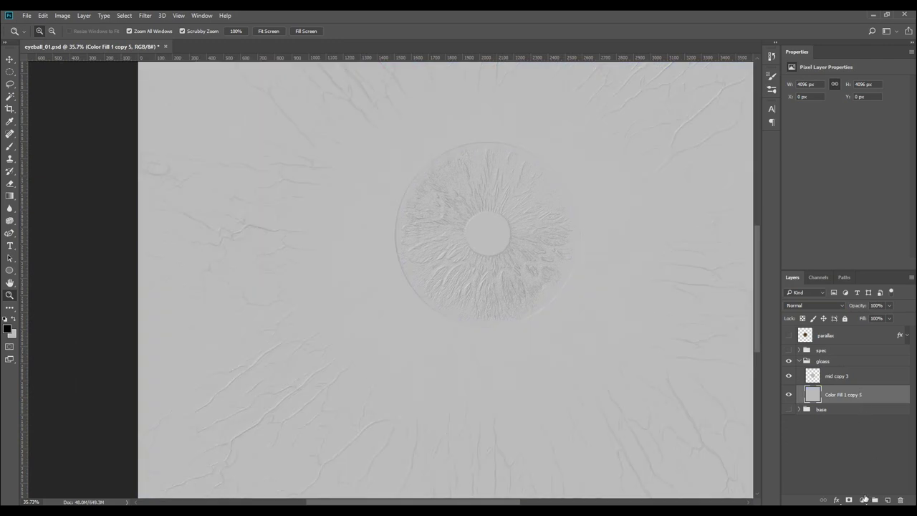
Step: Add an Exposure adjustment layer above mid copy 3 with exposure -1.11 and offset -0.1208
{"action": "left_click", "coordinate": [865, 499]}
{"action": "left_click", "coordinate": [865, 360]}
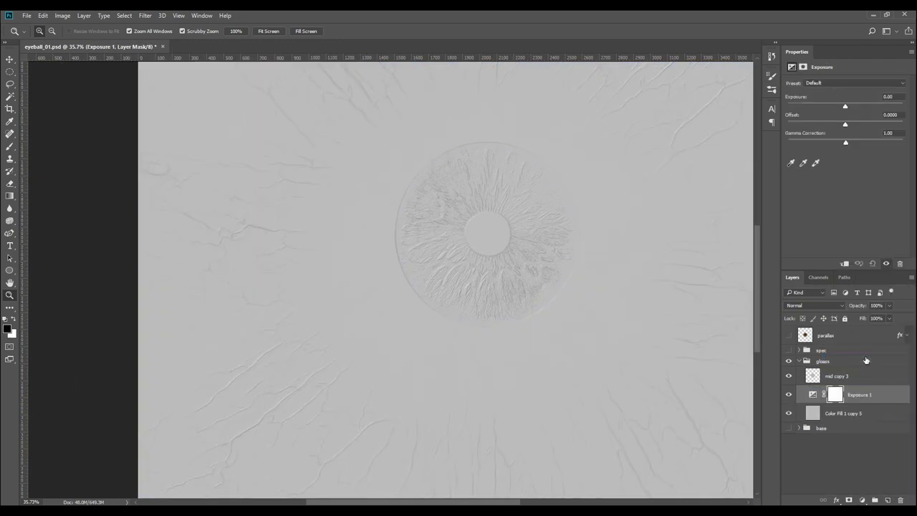
{"action": "left_click_drag", "start_coordinate": [850, 396], "coordinate": [864, 371]}
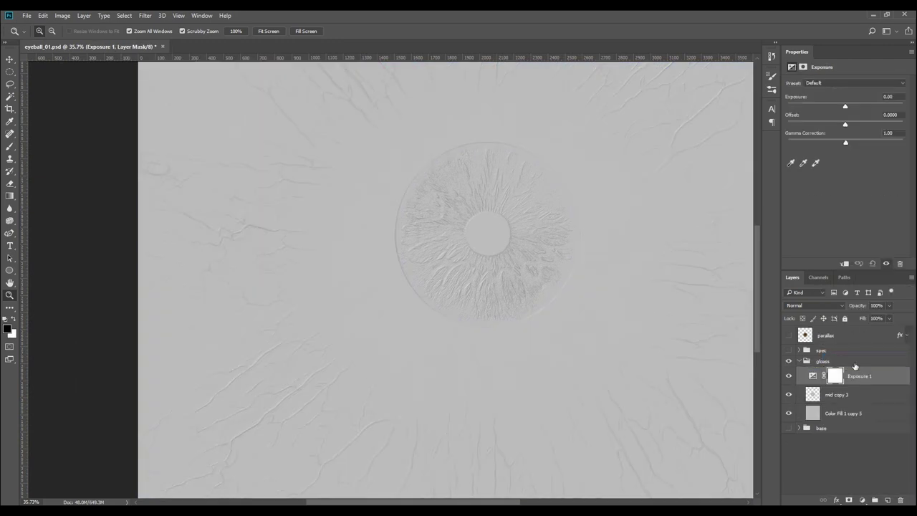
{"action": "left_click", "coordinate": [836, 106]}
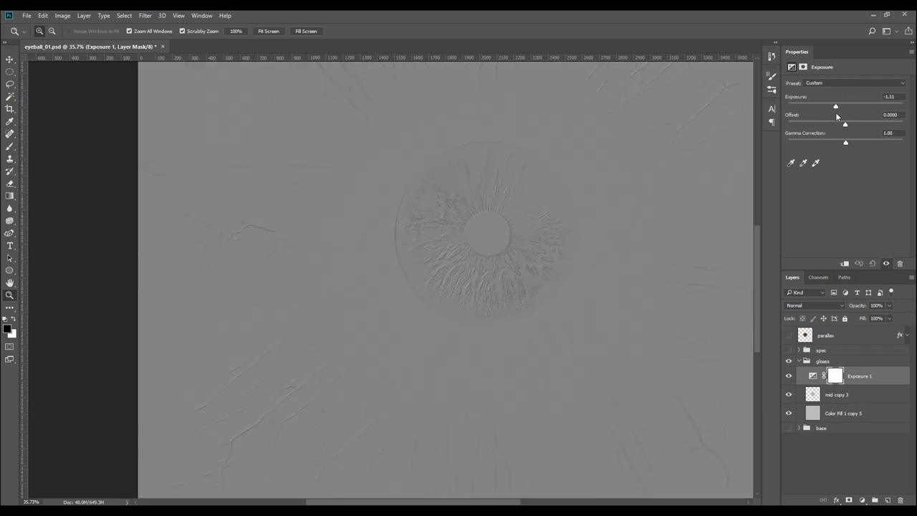
{"action": "left_click_drag", "start_coordinate": [845, 125], "coordinate": [832, 133]}
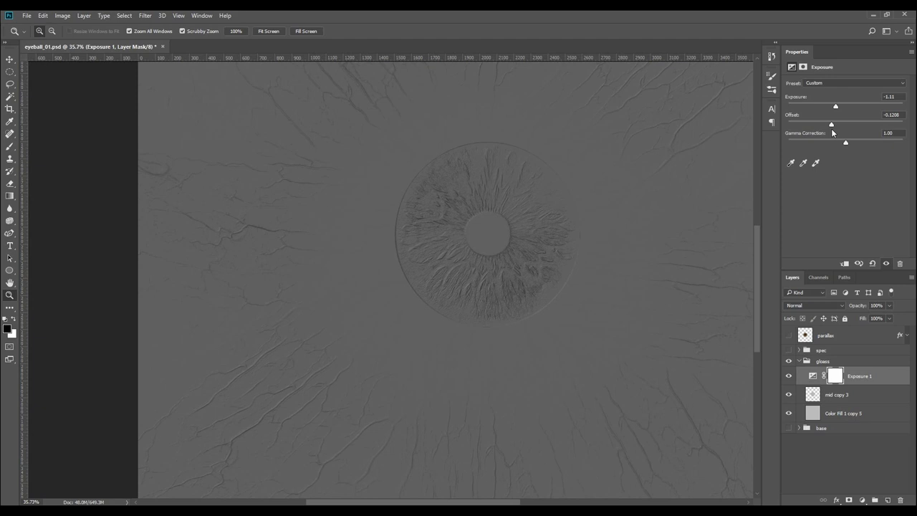
{"action": "left_click_drag", "start_coordinate": [397, 234], "coordinate": [381, 250]}
{"action": "left_click_drag", "start_coordinate": [460, 240], "coordinate": [439, 255]}
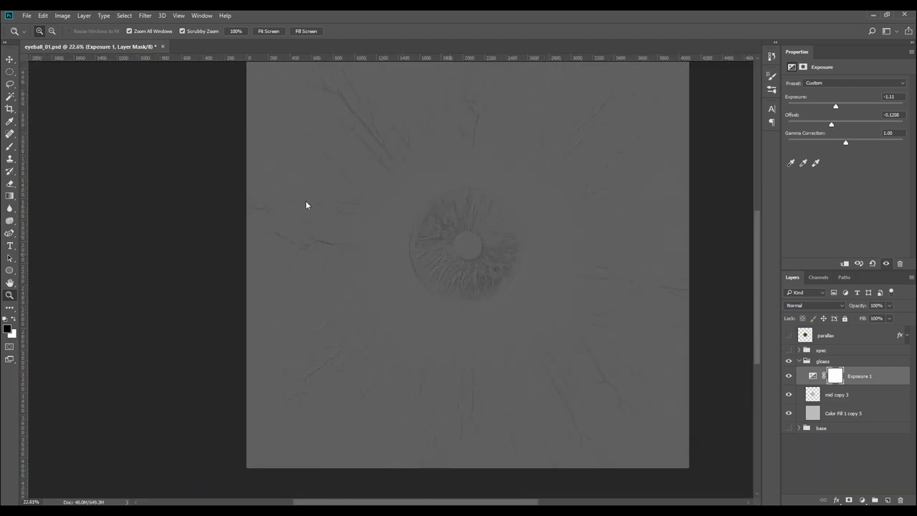
{"action": "key", "text": "ctrl+shift+s"}
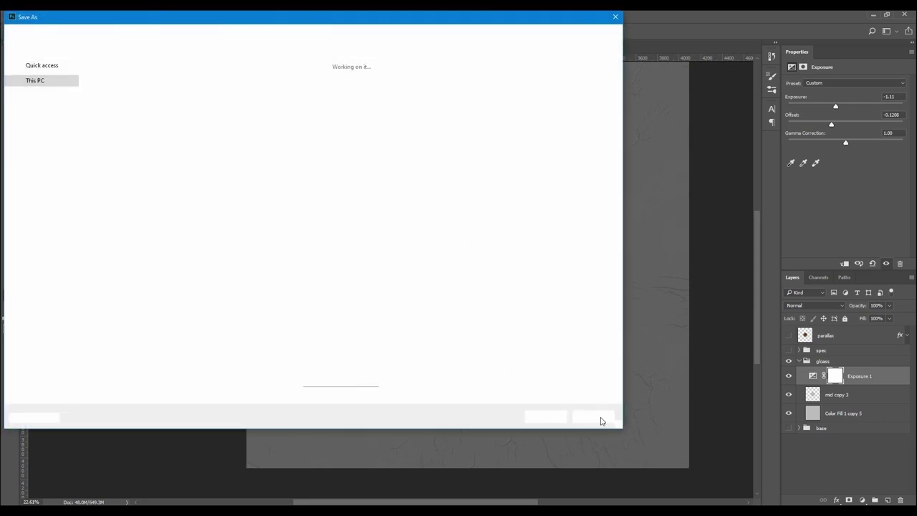
{"action": "left_click", "coordinate": [593, 416]}
Step: Save the gloss map as a JPEG named gloss in the eye_project folder at maximum quality 12, Baseline Optimized
{"action": "scroll", "coordinate": [514, 264], "scroll_direction": "up", "scroll_amount": 3, "text": "alt"}
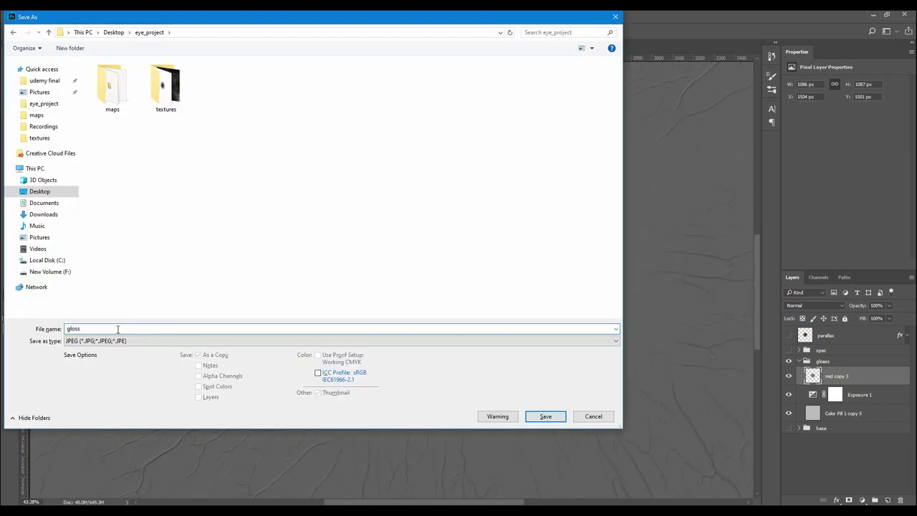
{"action": "key", "text": "Return"}
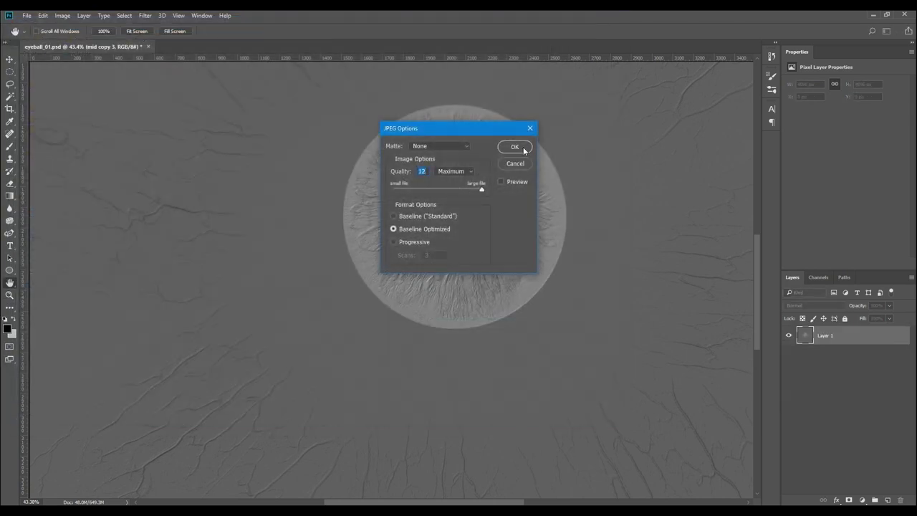
{"action": "left_click", "coordinate": [515, 147]}
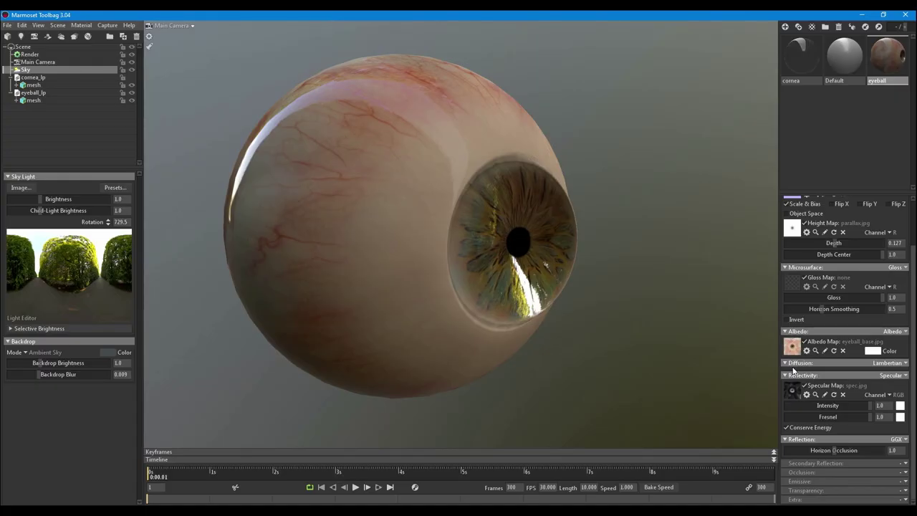
Step: Assign eyeball_gloss.jpg as the eyeball material's gloss map with gloss at 1.0
{"action": "mouse_move", "coordinate": [831, 297]}
{"action": "left_mouse_down"}
{"action": "mouse_move", "coordinate": [814, 298]}
{"action": "mouse_move", "coordinate": [837, 300]}
{"action": "left_mouse_up"}
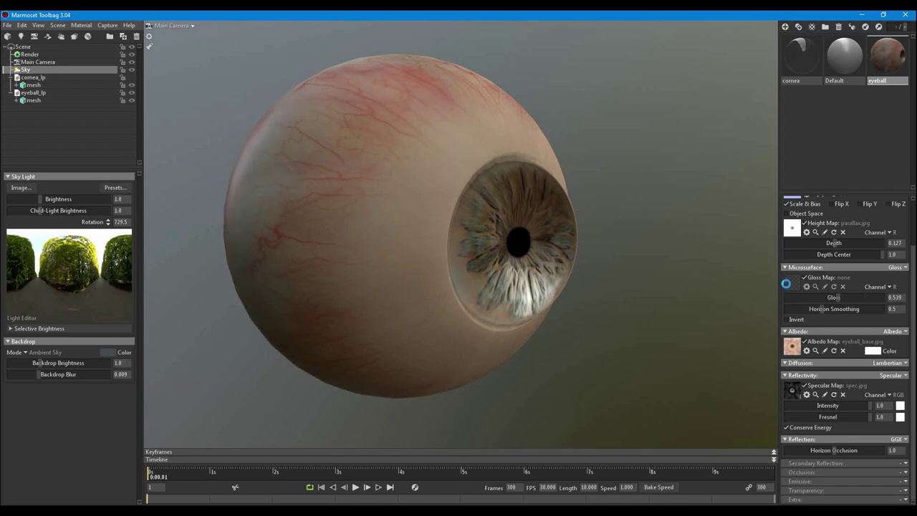
{"action": "double_click", "coordinate": [505, 181]}
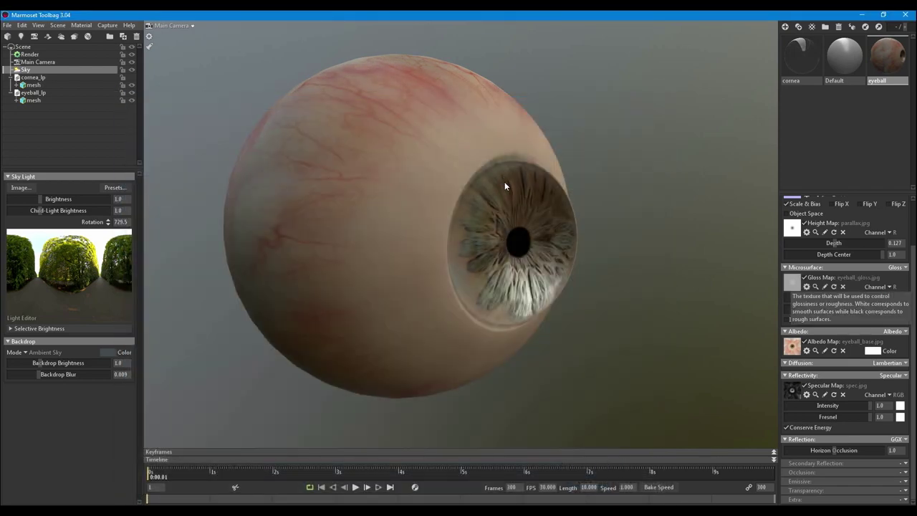
{"action": "left_click_drag", "start_coordinate": [521, 269], "coordinate": [577, 310]}
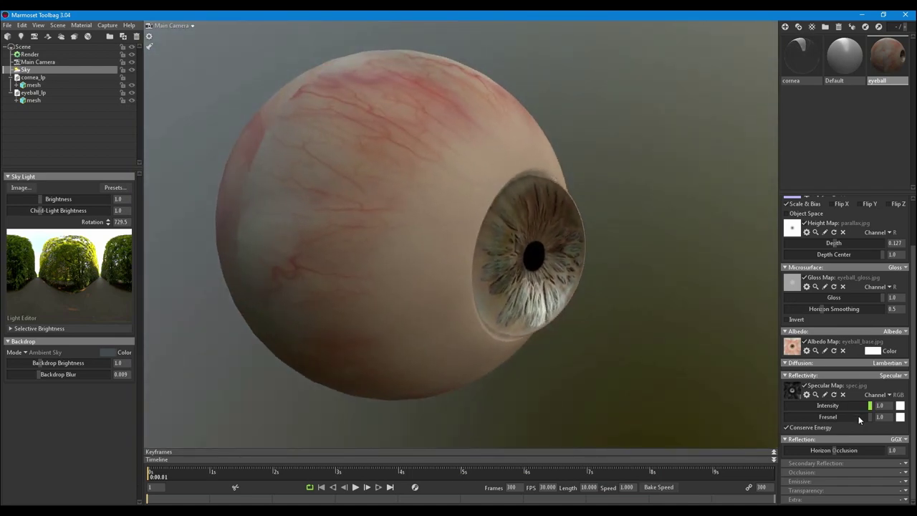
Step: Compare the eyeball with its specular map and the cornea toggled, examining the surface reflections from several angles
{"action": "left_click", "coordinate": [805, 386]}
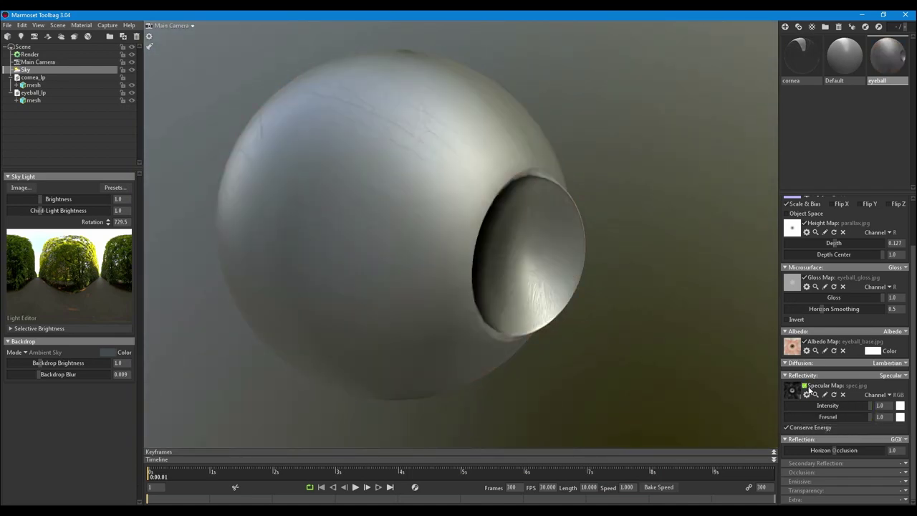
{"action": "left_click_drag", "start_coordinate": [476, 298], "coordinate": [508, 346]}
{"action": "scroll", "coordinate": [516, 344], "scroll_direction": "up", "scroll_amount": 2}
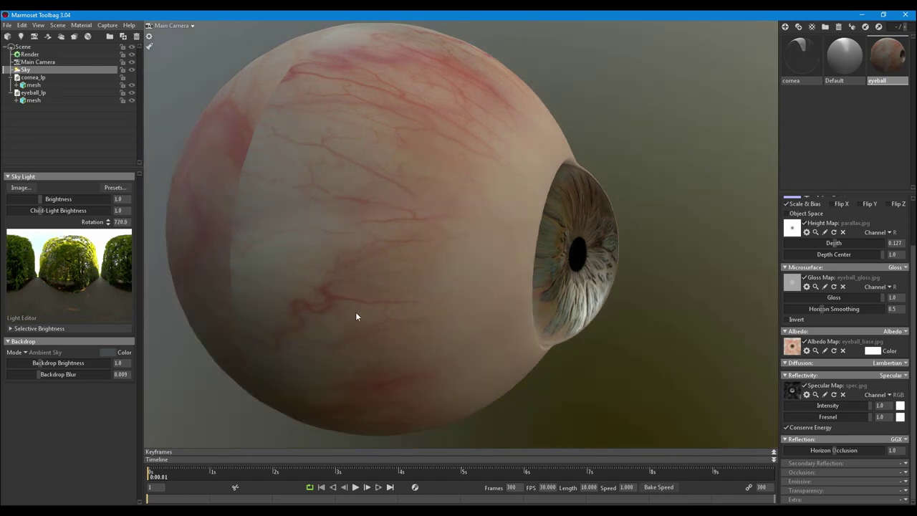
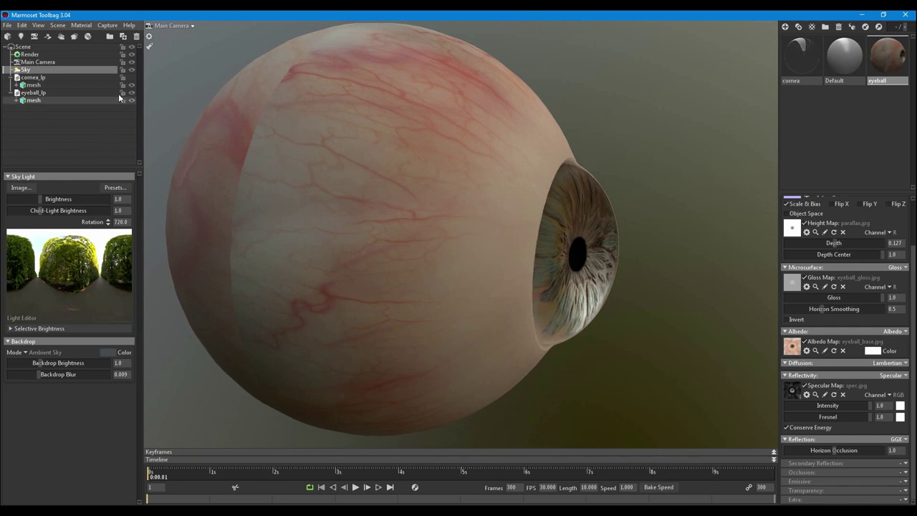
{"action": "left_click", "coordinate": [131, 76]}
{"action": "left_click_drag", "start_coordinate": [402, 188], "coordinate": [471, 250]}
{"action": "right_click_drag", "start_coordinate": [471, 249], "coordinate": [471, 271]}
{"action": "left_click_drag", "start_coordinate": [471, 271], "coordinate": [418, 270]}
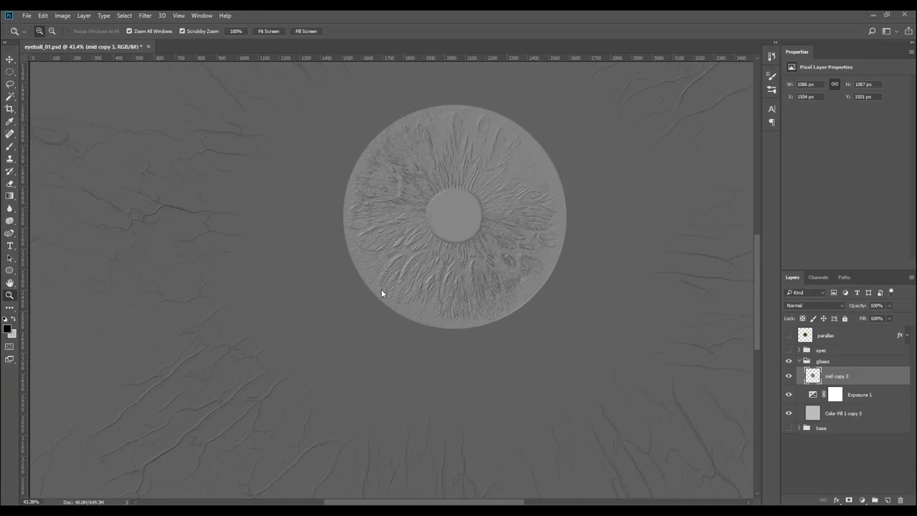
Step: In the Photoshop eyeball document, add a new layer above mid copy 3 in the gloass group
{"action": "scroll", "coordinate": [362, 319], "scroll_direction": "down", "scroll_amount": 2, "text": "alt"}
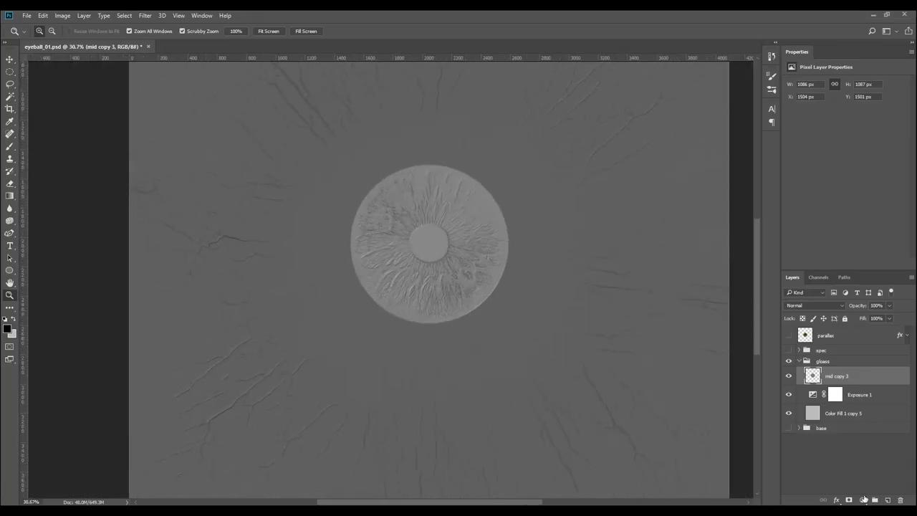
{"action": "left_click", "coordinate": [888, 500]}
{"action": "scroll", "coordinate": [530, 373], "scroll_direction": "down", "scroll_amount": 1, "text": "alt"}
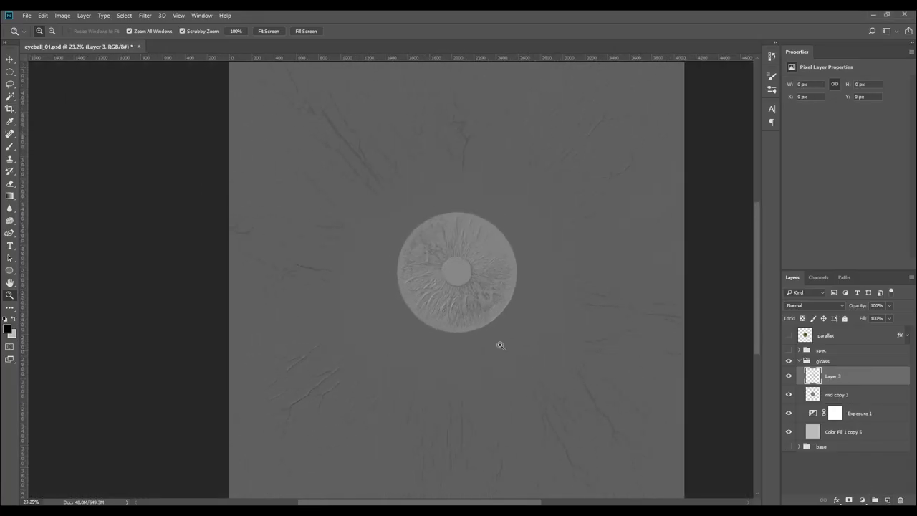
{"action": "key", "text": "b"}
{"action": "left_click_drag", "start_coordinate": [485, 290], "coordinate": [492, 283]}
{"action": "key", "text": "ctrl+z"}
{"action": "left_click_drag", "start_coordinate": [424, 315], "coordinate": [439, 297], "text": "alt"}
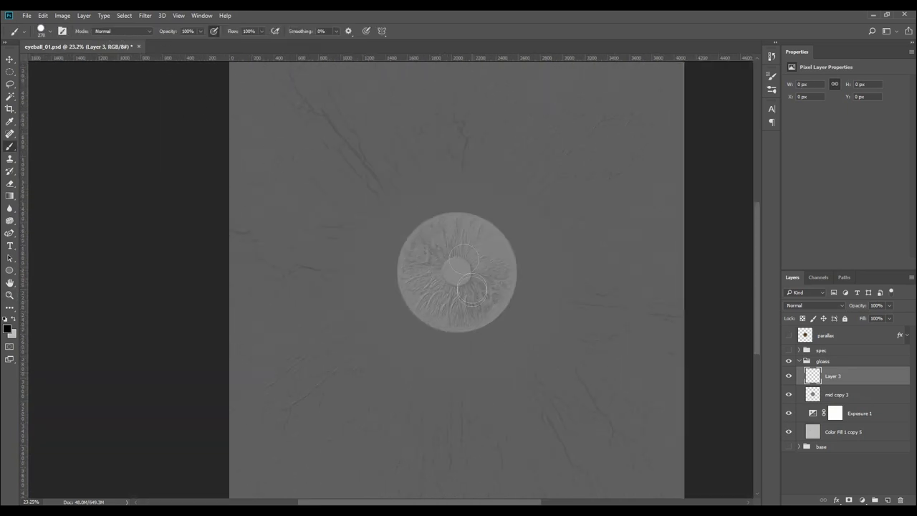
{"action": "left_click_drag", "start_coordinate": [485, 290], "coordinate": [492, 283]}
{"action": "key", "text": "ctrl+z"}
{"action": "left_click_drag", "start_coordinate": [423, 316], "coordinate": [438, 293], "text": "ctrl"}
Step: Choose a different brush preset, test it with one stroke on the new layer and undo the stroke
{"action": "key", "text": "b"}
{"action": "left_click", "coordinate": [44, 31]}
{"action": "scroll", "coordinate": [18, 151], "scroll_direction": "up", "scroll_amount": 5}
{"action": "scroll", "coordinate": [21, 162], "scroll_direction": "down", "scroll_amount": 6}
{"action": "left_click", "coordinate": [58, 225]}
{"action": "scroll", "coordinate": [71, 234], "scroll_direction": "down", "scroll_amount": 2}
{"action": "left_click", "coordinate": [72, 236]}
{"action": "left_click_drag", "start_coordinate": [392, 214], "coordinate": [353, 232]}
{"action": "key", "text": "ctrl+z"}
Step: Pick a gray foreground color for the brush and lower the brush opacity to 17%
{"action": "left_click", "coordinate": [8, 329]}
{"action": "mouse_move", "coordinate": [426, 153]}
{"action": "left_mouse_down"}
{"action": "mouse_move", "coordinate": [408, 149]}
{"action": "mouse_move", "coordinate": [369, 108]}
{"action": "left_mouse_up"}
{"action": "left_click", "coordinate": [588, 73]}
{"action": "mouse_move", "coordinate": [408, 211]}
{"action": "left_mouse_down"}
{"action": "mouse_move", "coordinate": [416, 163]}
{"action": "mouse_move", "coordinate": [326, 197]}
{"action": "left_mouse_up"}
{"action": "key", "text": "ctrl+z"}
{"action": "left_click_drag", "start_coordinate": [235, 34], "coordinate": [204, 36]}
Step: Adjust the brush size and paint soft light-gray patches on the sclera around the iris on Layer 3
{"action": "left_click_drag", "start_coordinate": [469, 163], "coordinate": [287, 182]}
{"action": "key", "text": "bracketright"}
{"action": "key", "text": "bracketright"}
{"action": "key", "text": "bracketright"}
{"action": "key", "text": "ctrl+z"}
{"action": "key", "text": "bracketleft"}
{"action": "key", "text": "bracketleft"}
{"action": "key", "text": "bracketleft"}
{"action": "key", "text": "bracketleft"}
{"action": "key", "text": "bracketleft"}
{"action": "left_click_drag", "start_coordinate": [328, 220], "coordinate": [294, 293]}
{"action": "left_click_drag", "start_coordinate": [308, 258], "coordinate": [325, 236]}
{"action": "mouse_move", "coordinate": [311, 191]}
{"action": "left_mouse_down"}
{"action": "mouse_move", "coordinate": [332, 338]}
{"action": "mouse_move", "coordinate": [534, 170]}
{"action": "mouse_move", "coordinate": [331, 354]}
{"action": "mouse_move", "coordinate": [350, 459]}
{"action": "mouse_move", "coordinate": [290, 140]}
{"action": "mouse_move", "coordinate": [266, 167]}
{"action": "left_mouse_up"}
Step: Pick a new gray foreground color and paint more soft patches beside and below the iris
{"action": "left_click", "coordinate": [7, 329]}
{"action": "left_click", "coordinate": [378, 160]}
{"action": "left_click", "coordinate": [587, 72]}
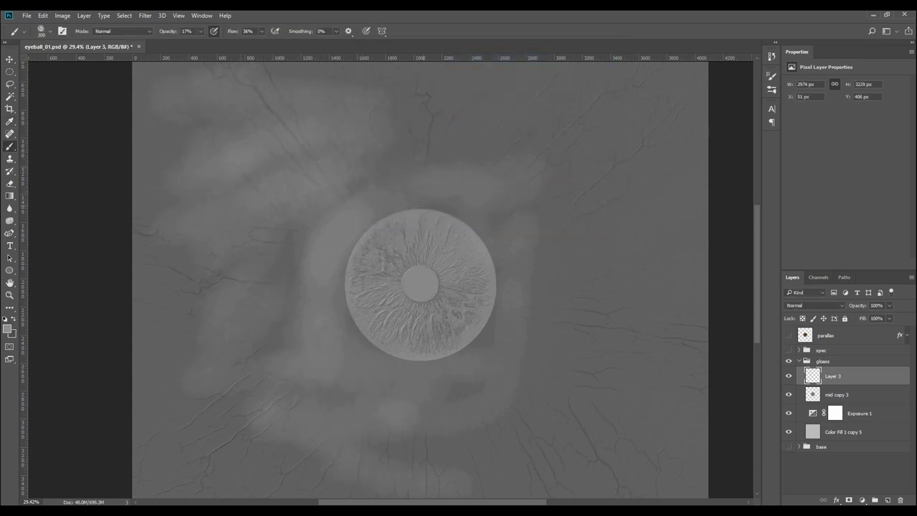
{"action": "mouse_move", "coordinate": [464, 154]}
{"action": "left_mouse_down"}
{"action": "mouse_move", "coordinate": [491, 148]}
{"action": "mouse_move", "coordinate": [571, 305]}
{"action": "mouse_move", "coordinate": [568, 255]}
{"action": "left_mouse_up"}
{"action": "mouse_move", "coordinate": [588, 427]}
{"action": "left_mouse_down"}
{"action": "mouse_move", "coordinate": [522, 435]}
{"action": "mouse_move", "coordinate": [293, 297]}
{"action": "left_mouse_up"}
Step: Set the background color to dark gray, swap it to the foreground, enlarge the brush and raise its opacity to 40%
{"action": "left_click", "coordinate": [13, 335]}
{"action": "left_click", "coordinate": [381, 172]}
{"action": "left_click", "coordinate": [587, 73]}
{"action": "key", "text": "bracketright"}
{"action": "key", "text": "bracketright"}
{"action": "key", "text": "x"}
{"action": "left_click_drag", "start_coordinate": [169, 32], "coordinate": [180, 32]}
Step: Paint large dark-gray patches across the sclera and move Layer 3 below mid copy 3
{"action": "mouse_move", "coordinate": [288, 157]}
{"action": "left_mouse_down"}
{"action": "mouse_move", "coordinate": [284, 219]}
{"action": "mouse_move", "coordinate": [279, 172]}
{"action": "left_mouse_up"}
{"action": "left_click_drag", "start_coordinate": [301, 129], "coordinate": [295, 197]}
{"action": "left_click_drag", "start_coordinate": [297, 100], "coordinate": [631, 129]}
{"action": "key", "text": "bracketright"}
{"action": "key", "text": "bracketright"}
{"action": "left_click_drag", "start_coordinate": [245, 411], "coordinate": [214, 270]}
{"action": "left_click_drag", "start_coordinate": [281, 321], "coordinate": [645, 358]}
{"action": "left_click_drag", "start_coordinate": [858, 377], "coordinate": [860, 403]}
{"action": "left_click_drag", "start_coordinate": [511, 295], "coordinate": [492, 380]}
Step: Adjust the tones of Layer 3 with Curves
{"action": "scroll", "coordinate": [533, 379], "scroll_direction": "down", "scroll_amount": 2}
{"action": "key", "text": "ctrl+m"}
{"action": "mouse_move", "coordinate": [599, 186]}
{"action": "left_mouse_down"}
{"action": "mouse_move", "coordinate": [598, 203]}
{"action": "mouse_move", "coordinate": [612, 172]}
{"action": "left_mouse_up"}
{"action": "left_click", "coordinate": [773, 101]}
Step: Paint further dark textured strokes on the sclera below and beside the iris
{"action": "left_click_drag", "start_coordinate": [458, 430], "coordinate": [461, 381]}
{"action": "left_click_drag", "start_coordinate": [244, 287], "coordinate": [246, 379]}
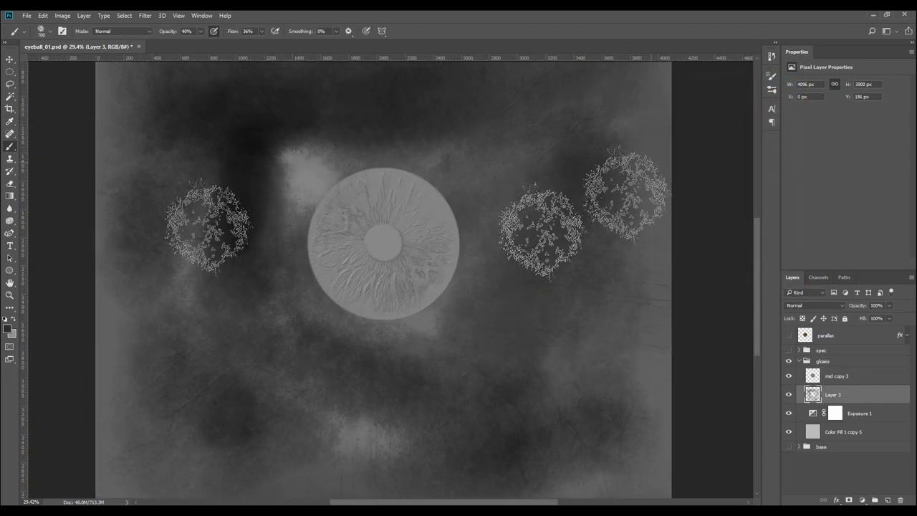
{"action": "left_click_drag", "start_coordinate": [380, 435], "coordinate": [423, 334]}
{"action": "left_click_drag", "start_coordinate": [295, 184], "coordinate": [309, 183]}
Step: Swap to the lighter gray, choose another textured brush and break up the dark sclera patches with mottled strokes
{"action": "left_click_drag", "start_coordinate": [275, 285], "coordinate": [219, 286], "text": "ctrl"}
{"action": "key", "text": "x"}
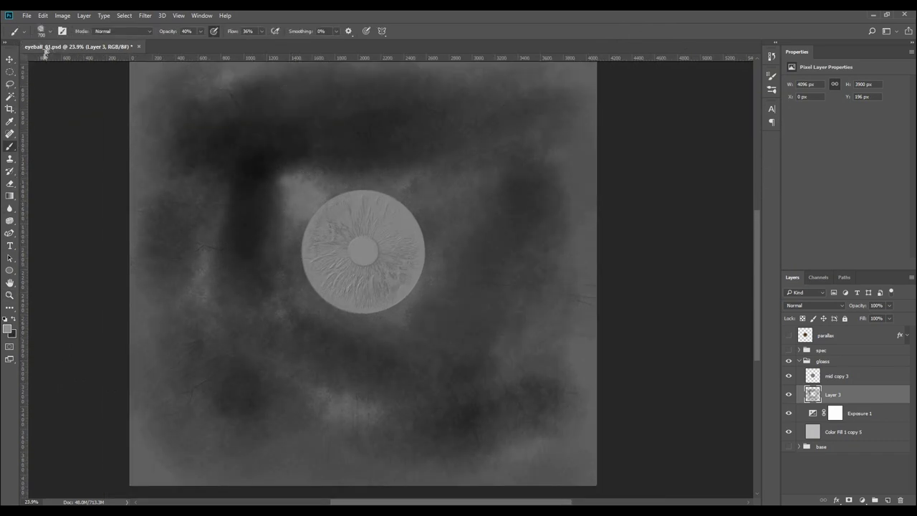
{"action": "left_click", "coordinate": [48, 31]}
{"action": "left_click", "coordinate": [74, 217]}
{"action": "left_click_drag", "start_coordinate": [254, 120], "coordinate": [317, 133]}
{"action": "left_click_drag", "start_coordinate": [247, 258], "coordinate": [293, 357]}
{"action": "left_click_drag", "start_coordinate": [506, 283], "coordinate": [528, 175]}
{"action": "left_click_drag", "start_coordinate": [290, 315], "coordinate": [290, 401]}
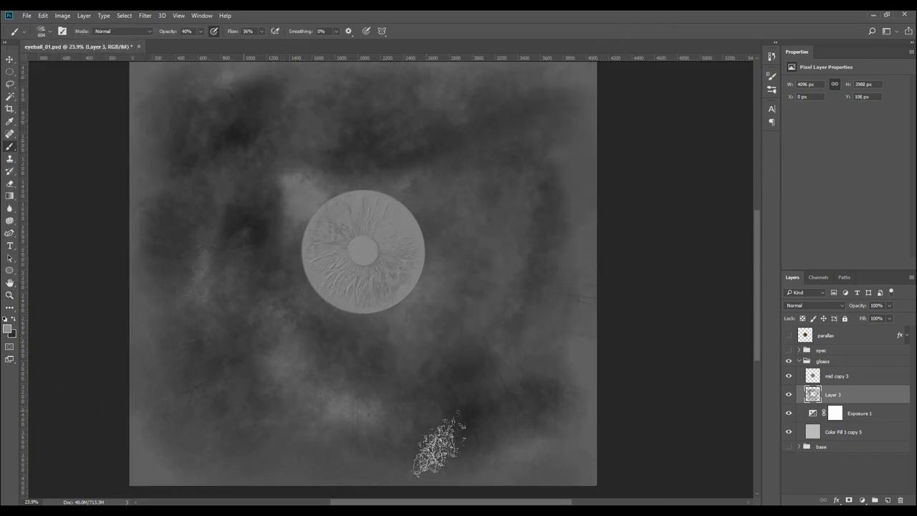
{"action": "left_click_drag", "start_coordinate": [589, 215], "coordinate": [558, 311]}
{"action": "left_click_drag", "start_coordinate": [340, 147], "coordinate": [387, 152]}
{"action": "left_click_drag", "start_coordinate": [247, 158], "coordinate": [251, 280]}
{"action": "left_click_drag", "start_coordinate": [308, 183], "coordinate": [286, 280]}
{"action": "left_click_drag", "start_coordinate": [323, 330], "coordinate": [430, 244]}
Step: Save the repainted gloss map as a JPEG over eyeball_gloss.jpg in the textures folder
{"action": "key", "text": "ctrl+shift+s"}
{"action": "left_click", "coordinate": [143, 341]}
{"action": "left_click", "coordinate": [136, 434]}
{"action": "left_click", "coordinate": [135, 342]}
{"action": "left_click", "coordinate": [136, 426]}
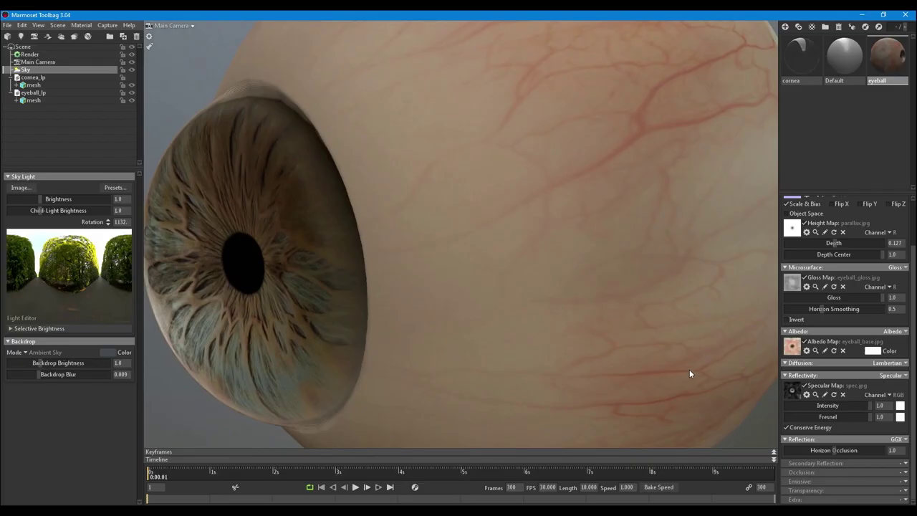
Step: In Marmoset Toolbag, switch the eyeball material's diffusion to Subsurface Scatter and set the scatter depth to 1000 mm
{"action": "left_click_drag", "start_coordinate": [690, 369], "coordinate": [467, 262]}
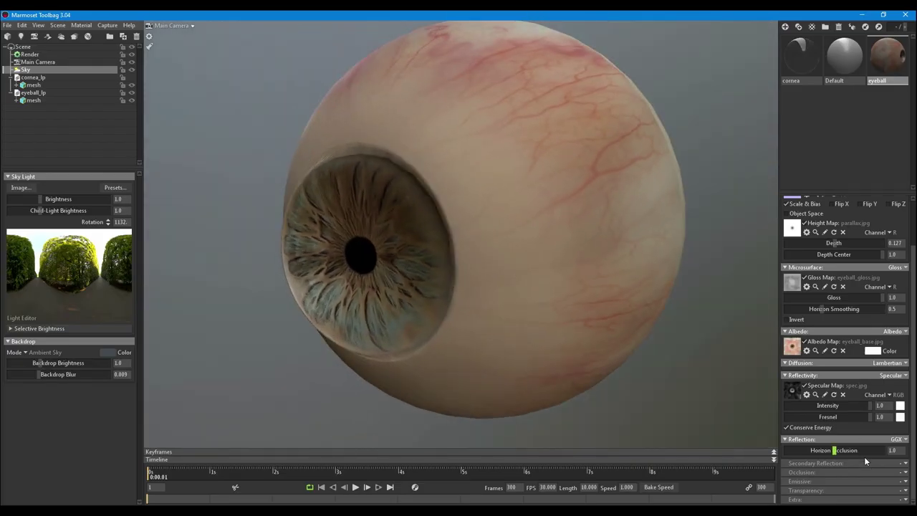
{"action": "left_click", "coordinate": [897, 363]}
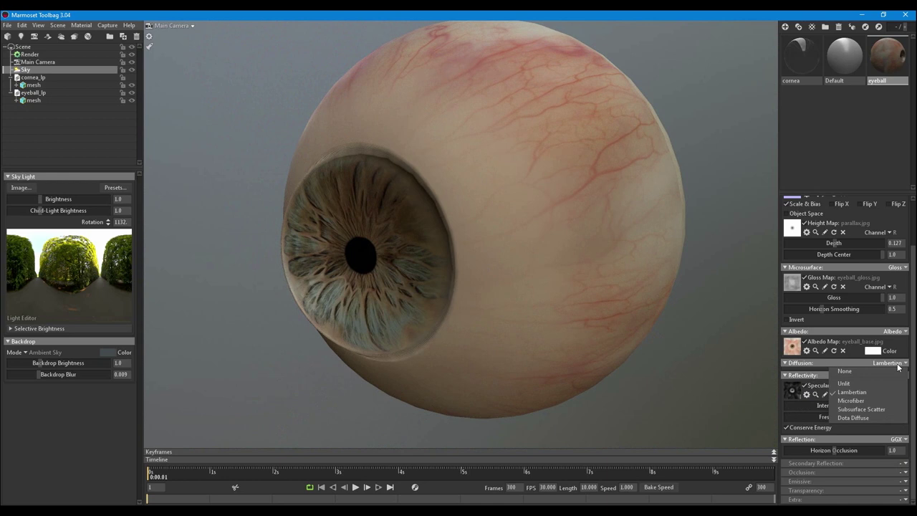
{"action": "left_click", "coordinate": [871, 409]}
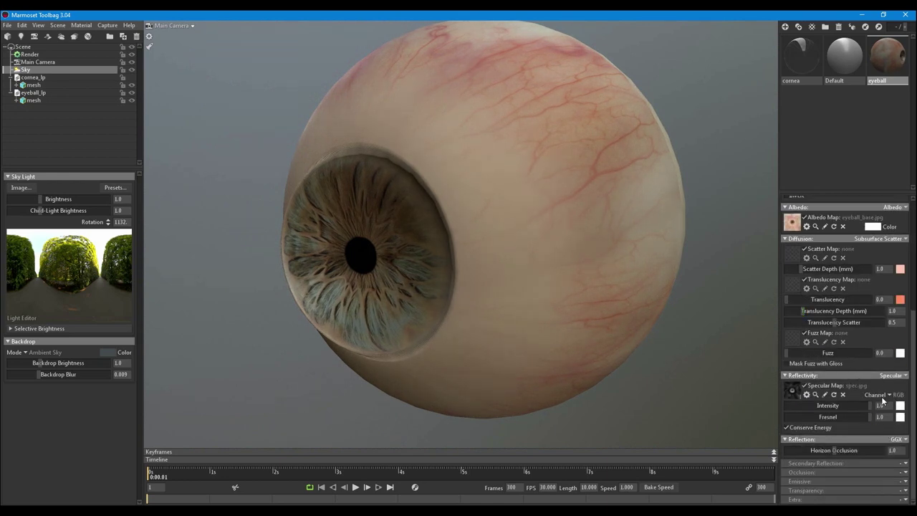
{"action": "left_click_drag", "start_coordinate": [829, 274], "coordinate": [902, 271]}
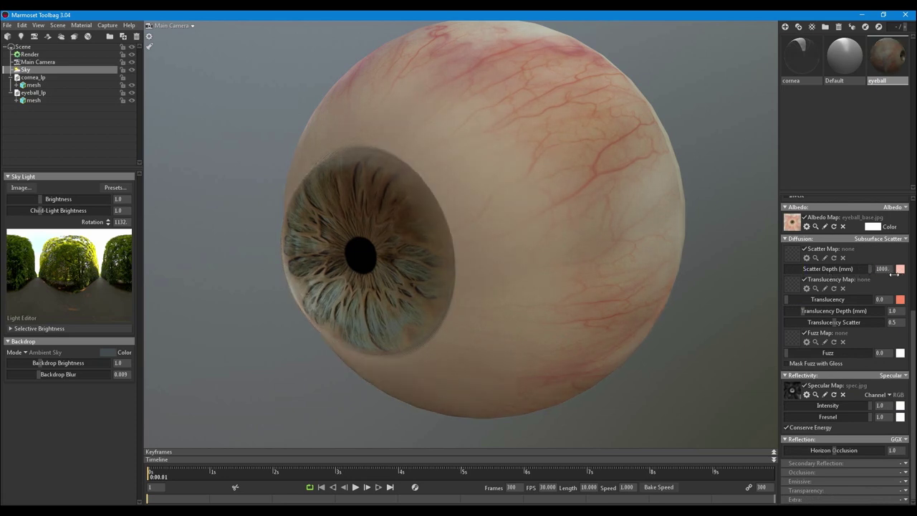
Step: Set the eyeball material's scatter color to dark brown 5f3a2f
{"action": "left_click", "coordinate": [900, 270]}
{"action": "left_click", "coordinate": [197, 433]}
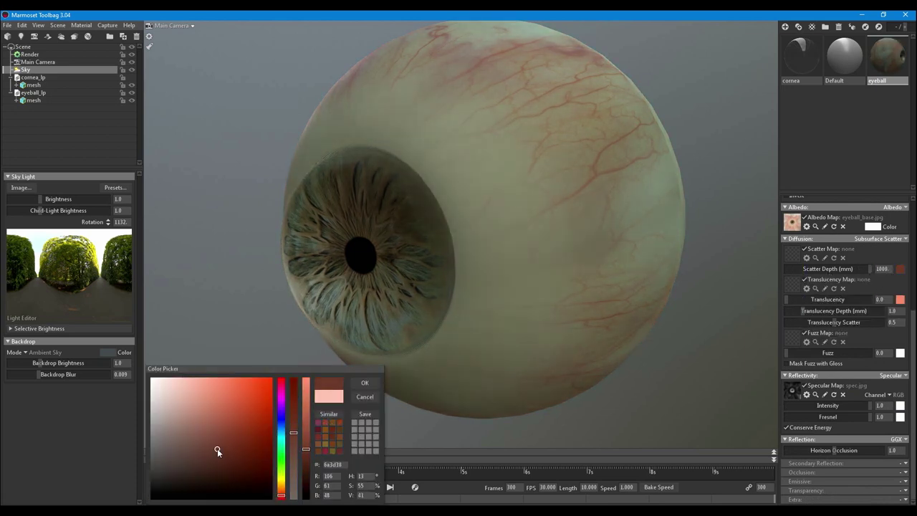
{"action": "left_click_drag", "start_coordinate": [210, 457], "coordinate": [211, 454]}
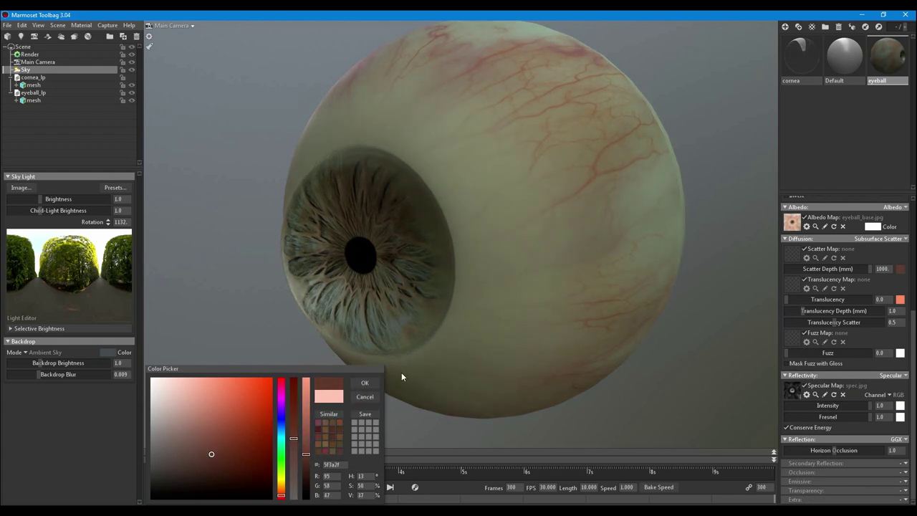
{"action": "left_click", "coordinate": [372, 385]}
{"action": "left_click_drag", "start_coordinate": [401, 373], "coordinate": [579, 296]}
{"action": "left_click", "coordinate": [873, 227]}
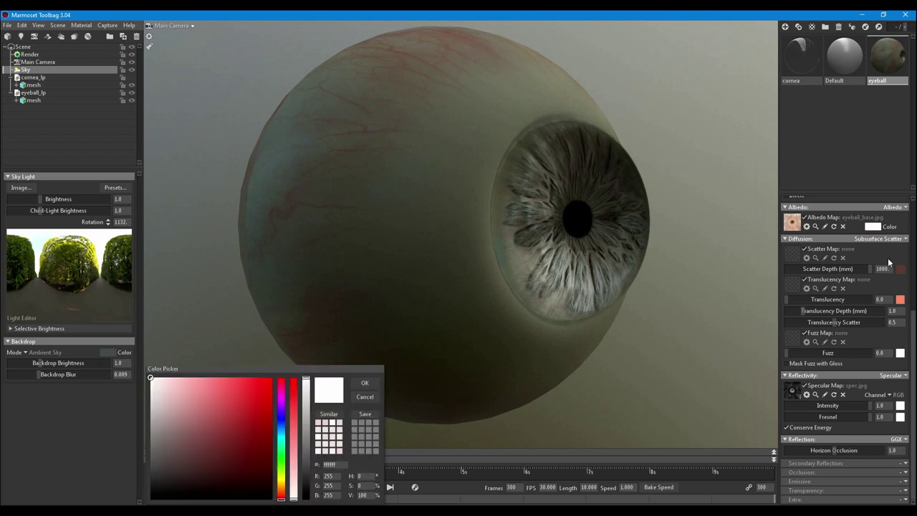
{"action": "left_click", "coordinate": [366, 398]}
Step: Set the eyeball material's scatter color to a brighter, saturated red
{"action": "left_click", "coordinate": [901, 269]}
{"action": "left_click", "coordinate": [191, 430]}
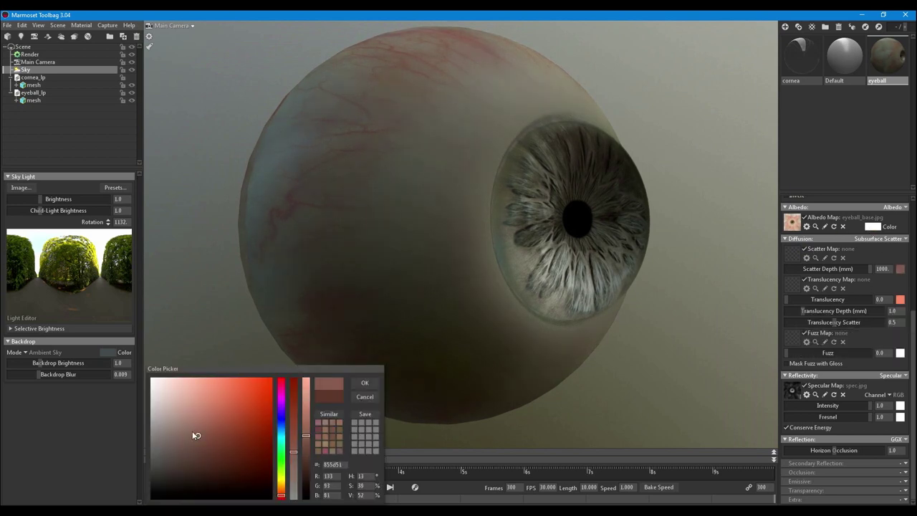
{"action": "left_click", "coordinate": [203, 428]}
{"action": "mouse_move", "coordinate": [223, 427]}
{"action": "left_mouse_down"}
{"action": "mouse_move", "coordinate": [250, 395]}
{"action": "mouse_move", "coordinate": [232, 417]}
{"action": "mouse_move", "coordinate": [240, 402]}
{"action": "left_mouse_up"}
{"action": "left_click", "coordinate": [366, 385]}
{"action": "left_click_drag", "start_coordinate": [567, 351], "coordinate": [699, 464]}
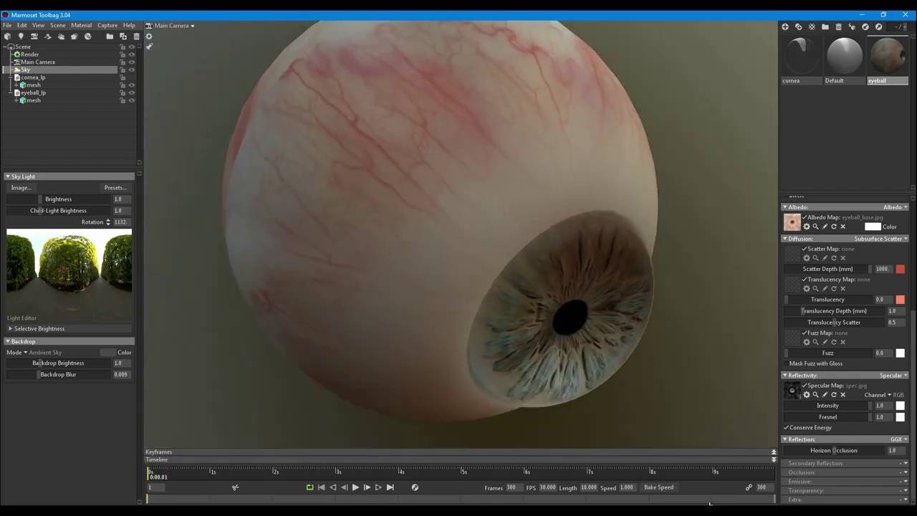
Step: Switch to Photoshop, collapse and hide the gloass group, and show and expand the spec group
{"action": "key", "text": "alt+Tab"}
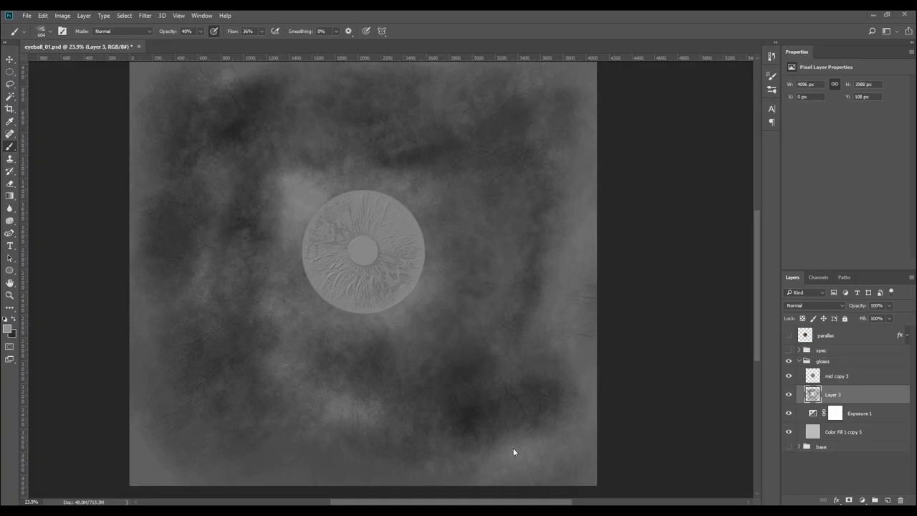
{"action": "left_click", "coordinate": [800, 361]}
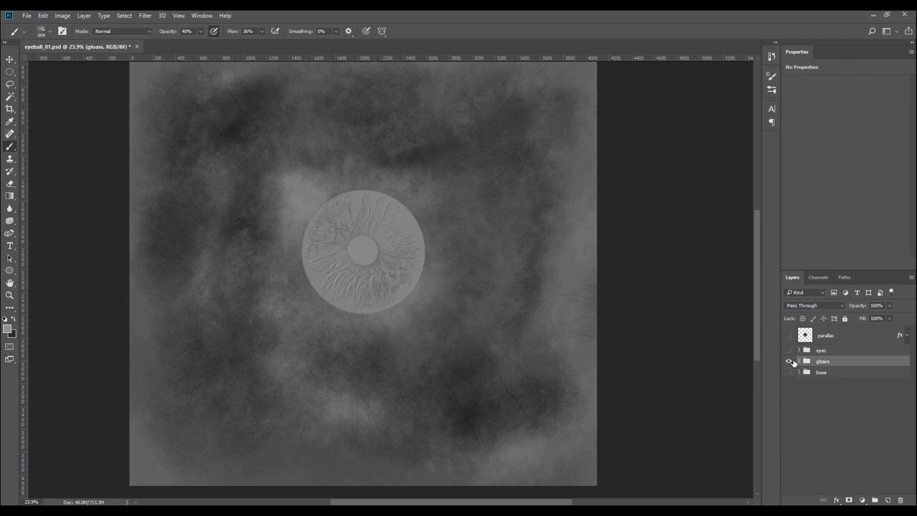
{"action": "left_click", "coordinate": [789, 361]}
{"action": "left_click", "coordinate": [789, 350]}
{"action": "left_click", "coordinate": [799, 350]}
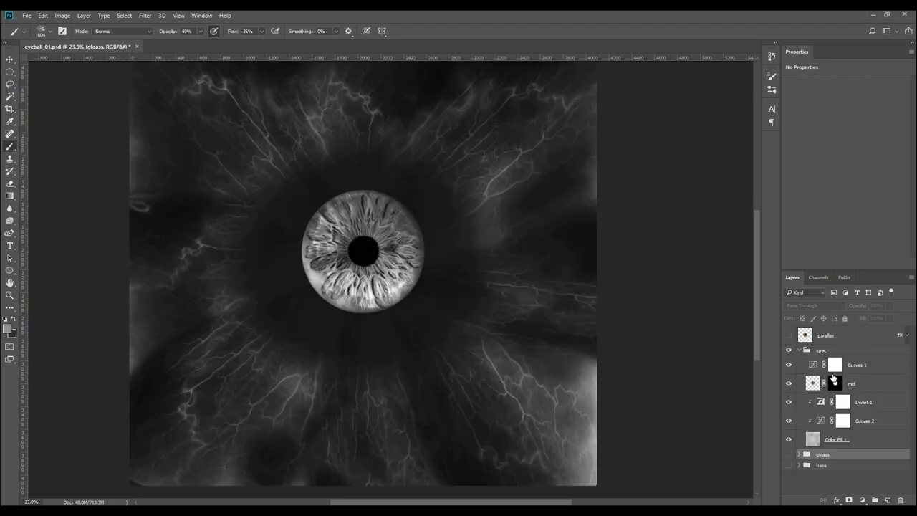
Step: Compare the spec map with the mid and Invert 1 layers toggled, and try reshaping the Curves 2 curve
{"action": "left_click", "coordinate": [789, 384]}
{"action": "left_click", "coordinate": [790, 384]}
{"action": "left_click", "coordinate": [790, 402]}
{"action": "left_click", "coordinate": [789, 402]}
{"action": "left_click", "coordinate": [821, 403]}
{"action": "left_click", "coordinate": [819, 423]}
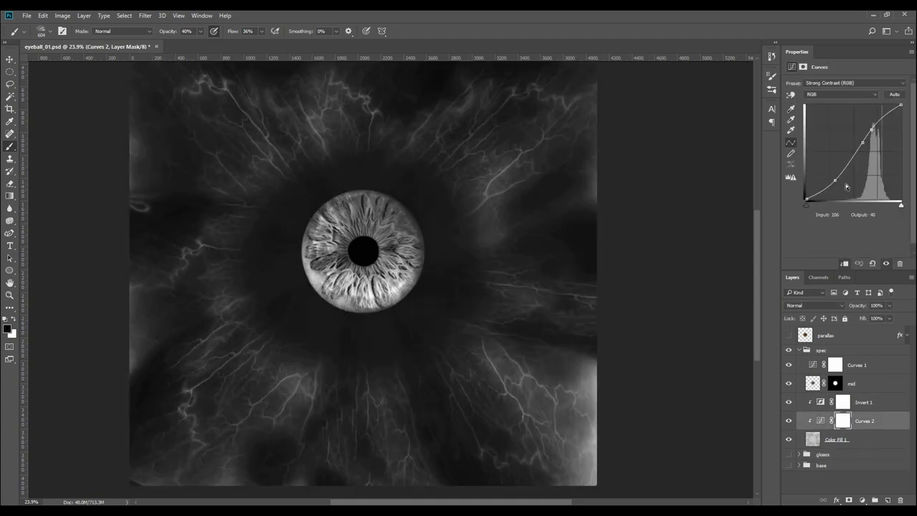
{"action": "left_click_drag", "start_coordinate": [835, 183], "coordinate": [864, 140]}
{"action": "left_click", "coordinate": [872, 263]}
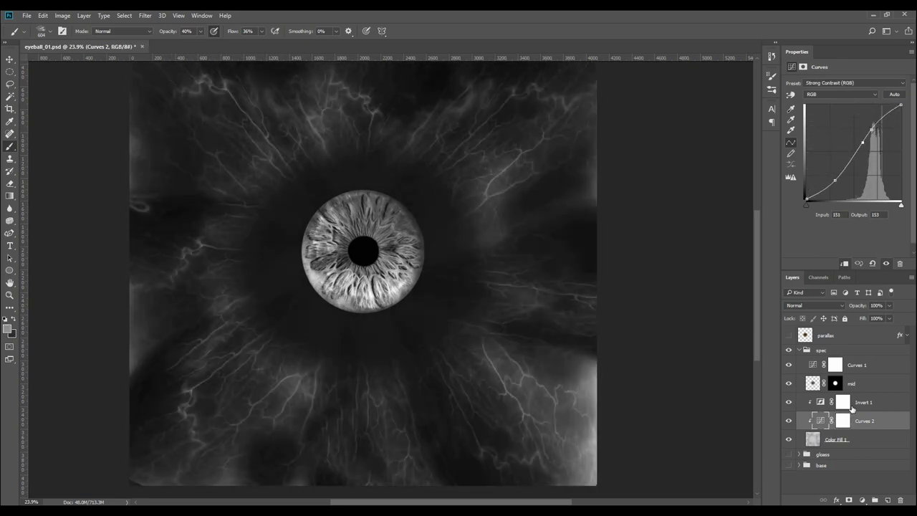
Step: Lower the opacity of the Invert 1 layer in the spec group to 79%
{"action": "left_click", "coordinate": [860, 405]}
{"action": "mouse_move", "coordinate": [859, 306]}
{"action": "left_mouse_down"}
{"action": "mouse_move", "coordinate": [827, 304]}
{"action": "mouse_move", "coordinate": [851, 302]}
{"action": "left_mouse_up"}
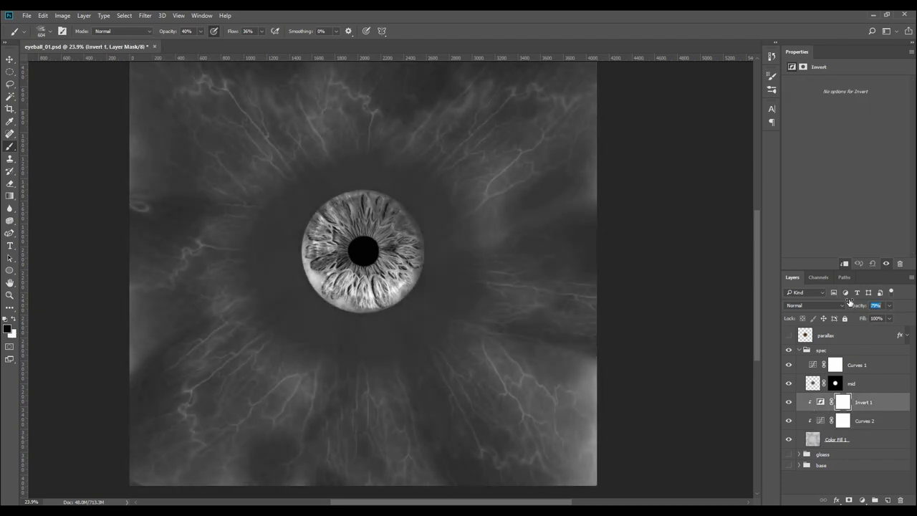
{"action": "key", "text": "z"}
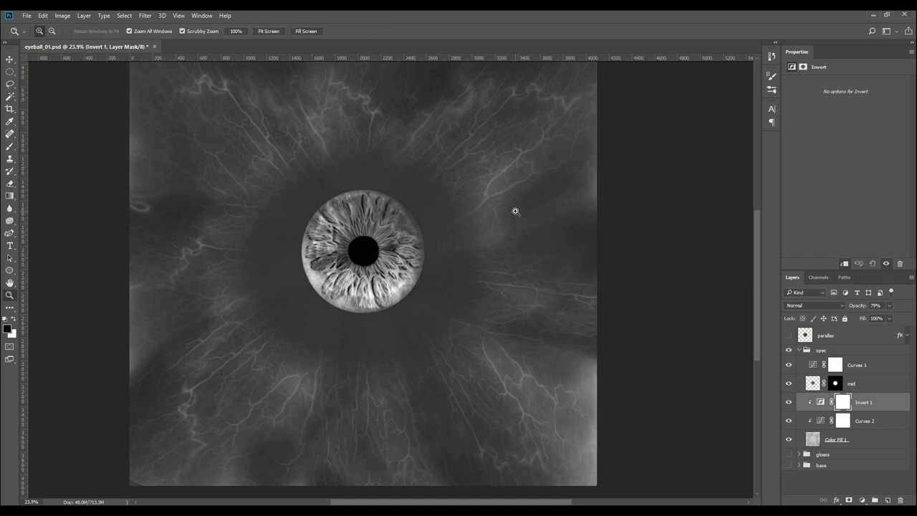
{"action": "left_click_drag", "start_coordinate": [371, 259], "coordinate": [382, 235]}
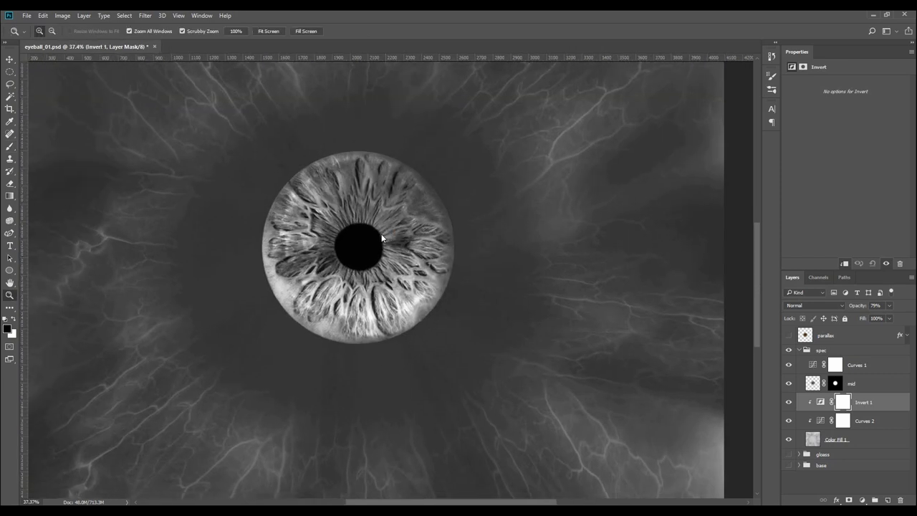
Step: Save the spec map as a JPEG over spec.jpg in the textures folder, at quality 12 with Baseline Optimized format
{"action": "key", "text": "ctrl+shift+s"}
{"action": "left_click", "coordinate": [301, 342]}
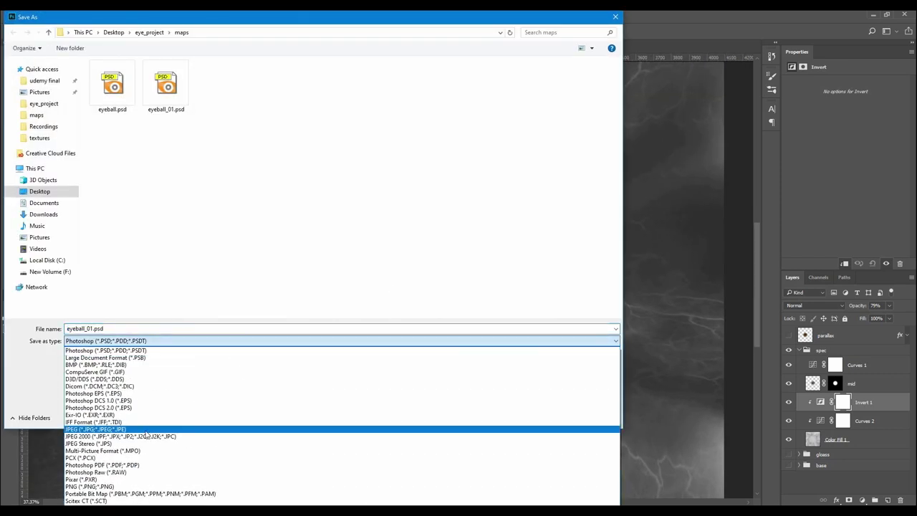
{"action": "left_click", "coordinate": [145, 430]}
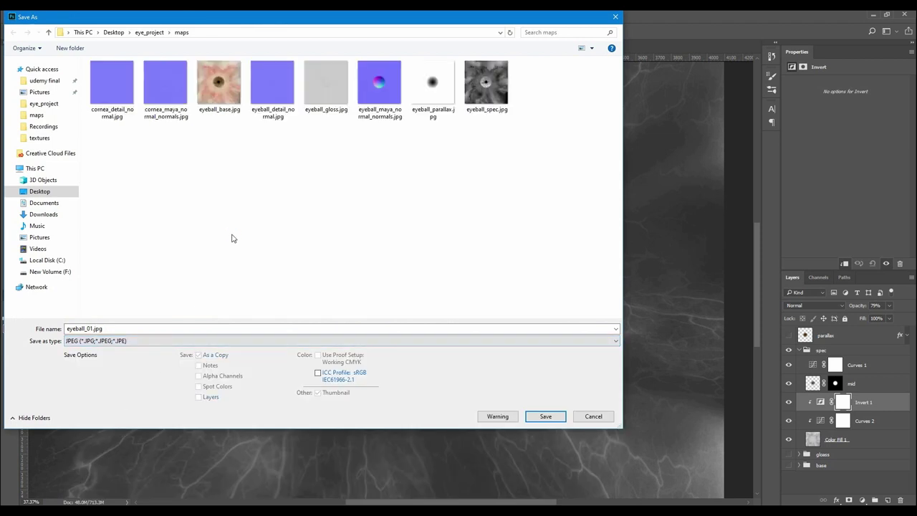
{"action": "key", "text": "alt+Up"}
{"action": "left_click", "coordinate": [172, 96]}
{"action": "double_click", "coordinate": [379, 82]}
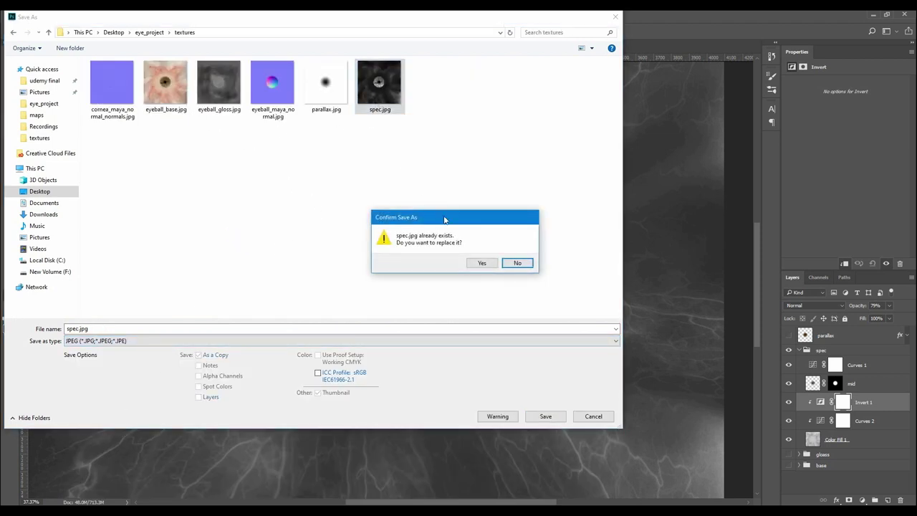
{"action": "left_click", "coordinate": [486, 263]}
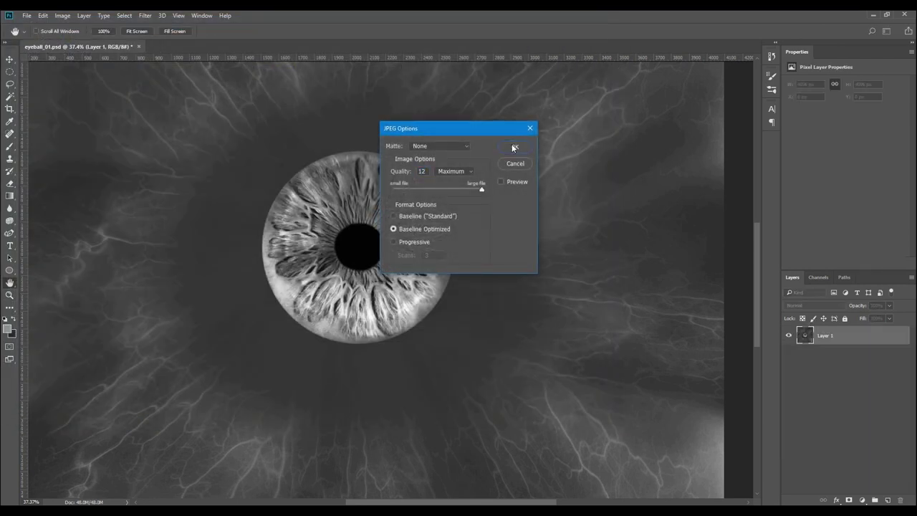
{"action": "left_click", "coordinate": [515, 145]}
Step: Switch to Marmoset Toolbag and load the updated spec.jpg into the eyeball material's specular map
{"action": "key", "text": "alt+Tab"}
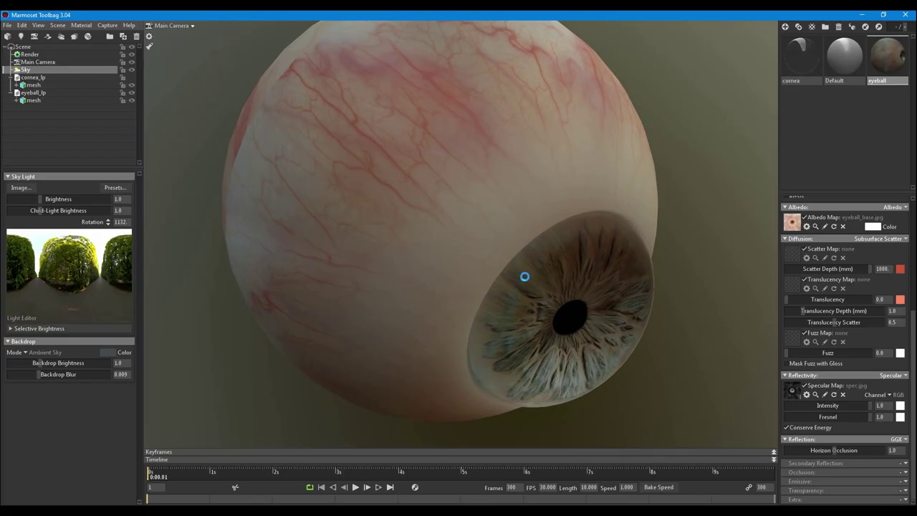
{"action": "left_click_drag", "start_coordinate": [480, 240], "coordinate": [495, 177]}
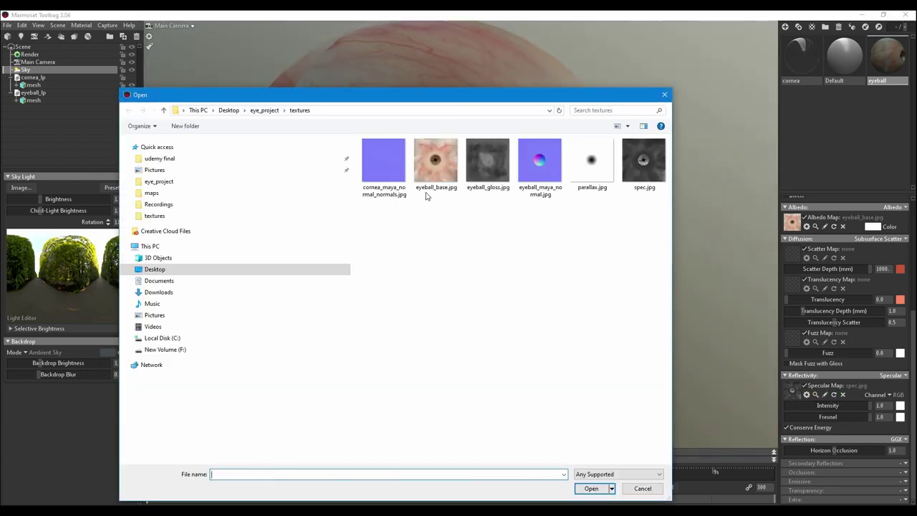
{"action": "double_click", "coordinate": [631, 172]}
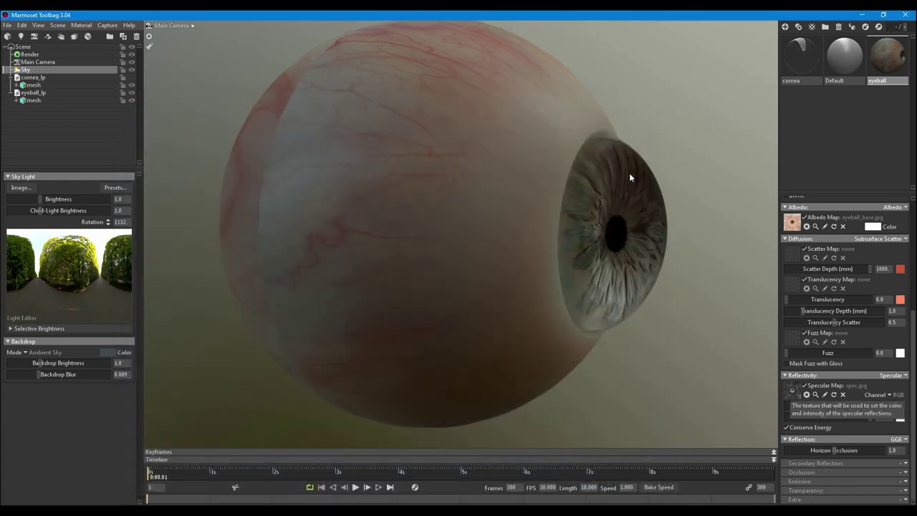
{"action": "left_click_drag", "start_coordinate": [642, 275], "coordinate": [752, 370]}
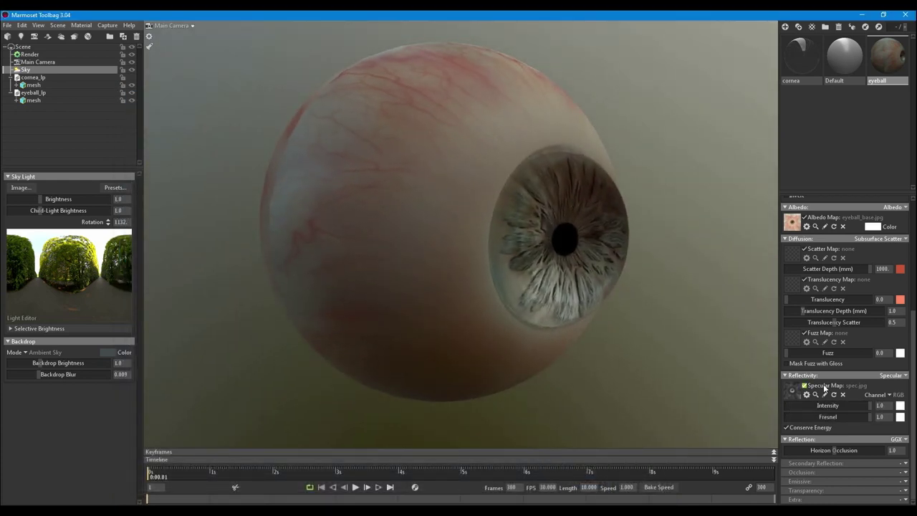
Step: Compare the eyeball's reflections with the gloss map disabled, enabled and inverted
{"action": "scroll", "coordinate": [824, 323], "scroll_direction": "up", "scroll_amount": 3}
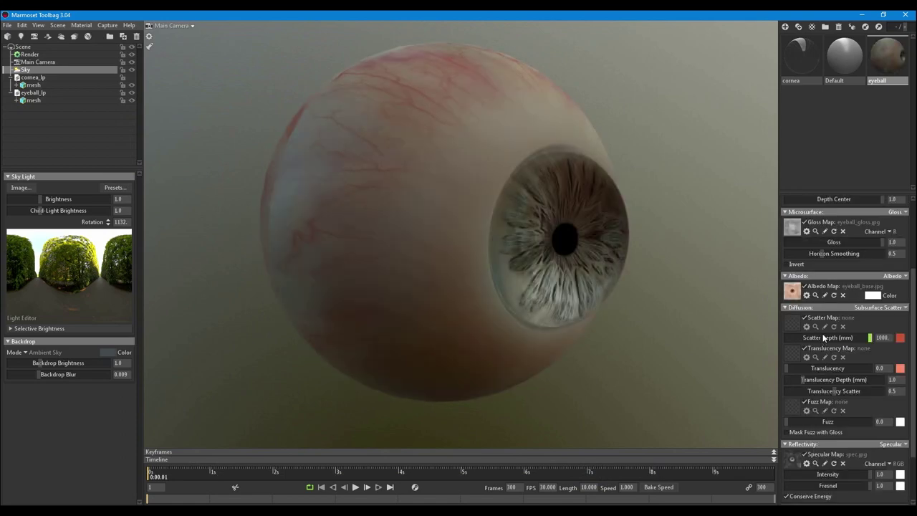
{"action": "left_click", "coordinate": [806, 223]}
{"action": "mouse_move", "coordinate": [546, 293]}
{"action": "left_mouse_down"}
{"action": "mouse_move", "coordinate": [589, 307]}
{"action": "mouse_move", "coordinate": [559, 288]}
{"action": "left_mouse_up"}
{"action": "right_click_drag", "start_coordinate": [559, 288], "coordinate": [609, 305]}
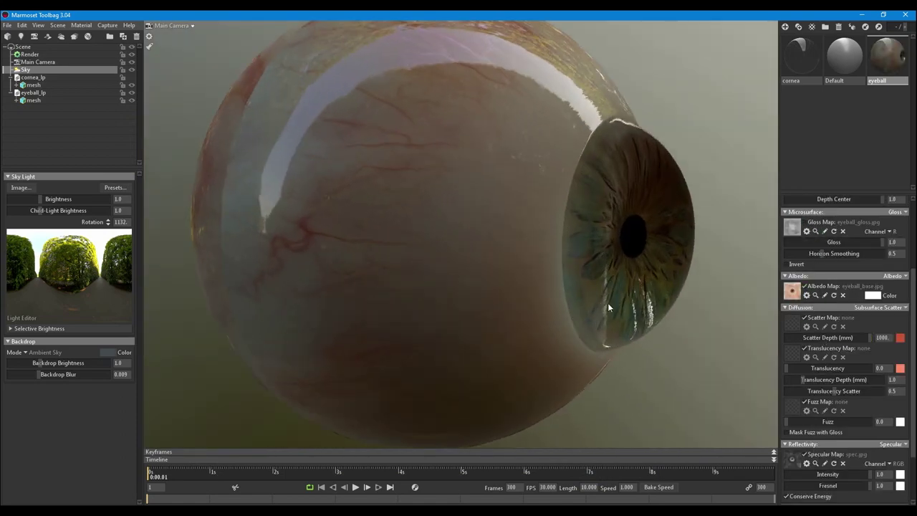
{"action": "left_click", "coordinate": [815, 227]}
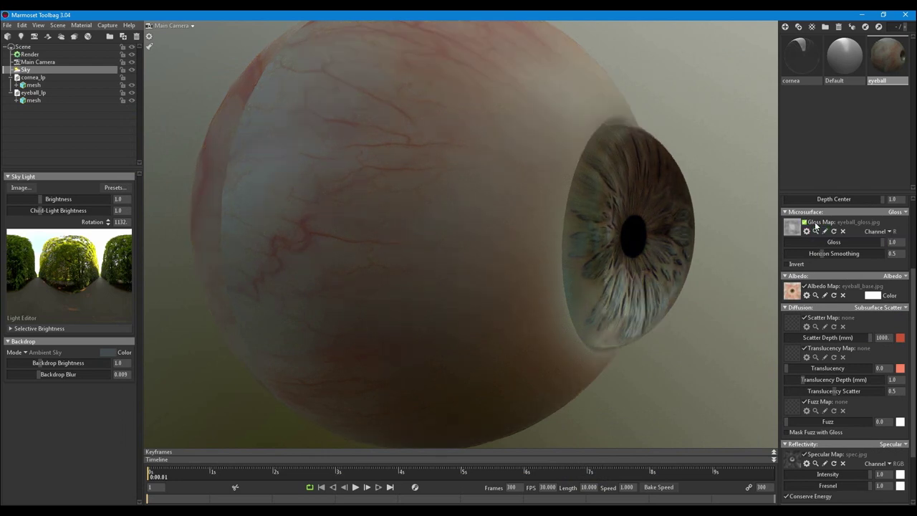
{"action": "left_click", "coordinate": [805, 264]}
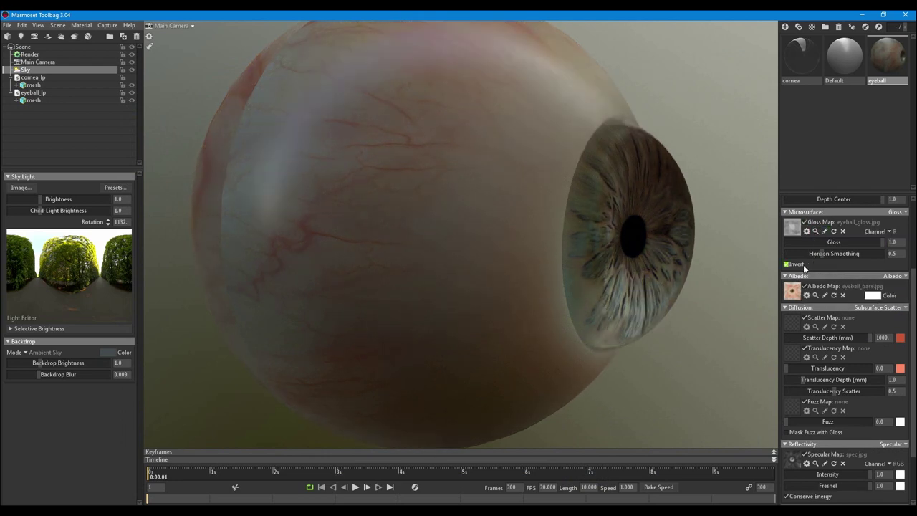
{"action": "scroll", "coordinate": [579, 214], "scroll_direction": "down", "scroll_amount": 5}
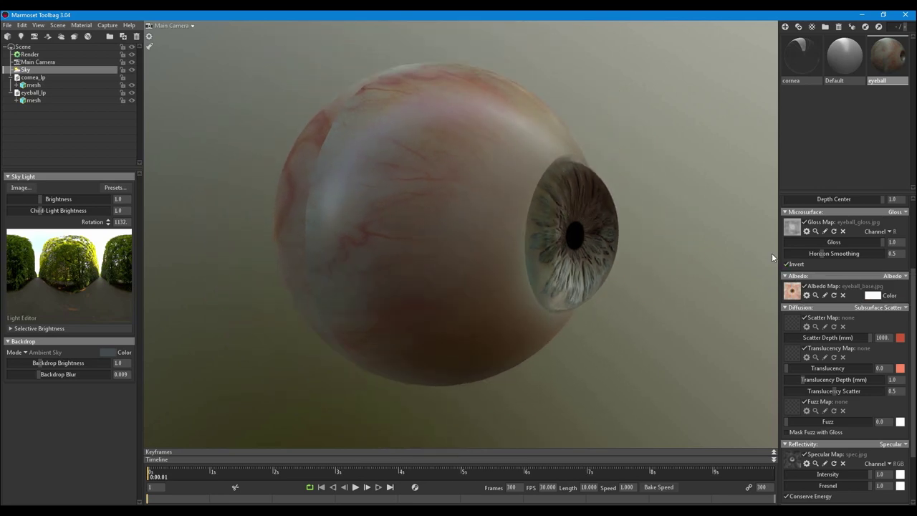
{"action": "mouse_move", "coordinate": [516, 276]}
{"action": "left_mouse_down"}
{"action": "mouse_move", "coordinate": [344, 272]}
{"action": "mouse_move", "coordinate": [516, 267]}
{"action": "left_mouse_up"}
{"action": "left_click", "coordinate": [825, 226]}
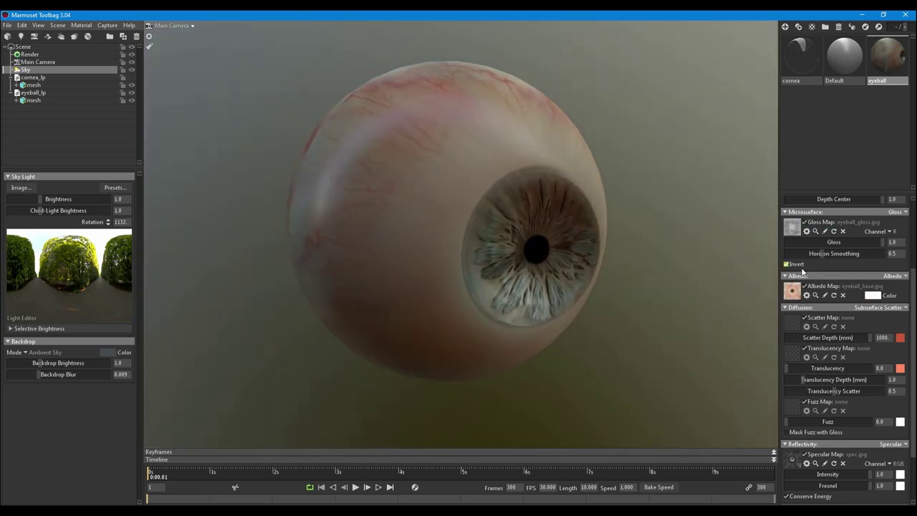
Step: Turn off the eyeball material's gloss inversion and gloss map, and set Gloss to 0.915
{"action": "left_click", "coordinate": [801, 267]}
{"action": "left_click_drag", "start_coordinate": [571, 249], "coordinate": [607, 251]}
{"action": "left_click", "coordinate": [825, 224]}
{"action": "scroll", "coordinate": [548, 274], "scroll_direction": "up", "scroll_amount": 5}
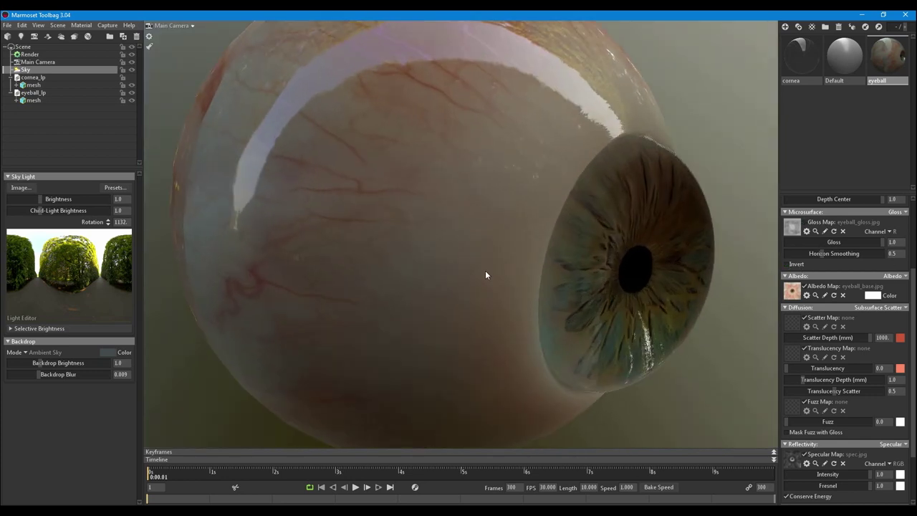
{"action": "mouse_move", "coordinate": [872, 244]}
{"action": "left_mouse_down"}
{"action": "mouse_move", "coordinate": [852, 243]}
{"action": "mouse_move", "coordinate": [884, 245]}
{"action": "left_mouse_up"}
{"action": "scroll", "coordinate": [522, 281], "scroll_direction": "down", "scroll_amount": 3}
Step: Show the cornea_lp object, select it, and open the cornea material's settings
{"action": "left_click_drag", "start_coordinate": [522, 280], "coordinate": [473, 305]}
{"action": "left_click_drag", "start_coordinate": [505, 229], "coordinate": [421, 208]}
{"action": "left_click", "coordinate": [132, 77]}
{"action": "left_click", "coordinate": [50, 77]}
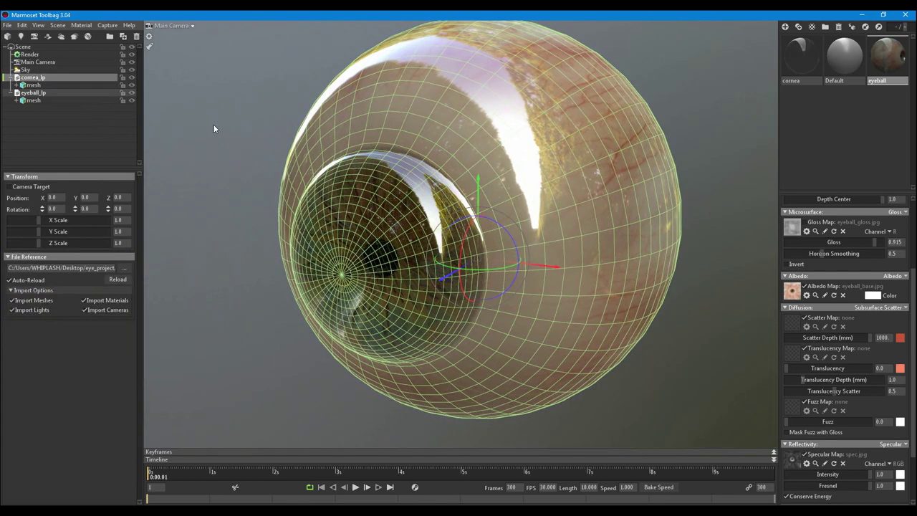
{"action": "left_click", "coordinate": [801, 73]}
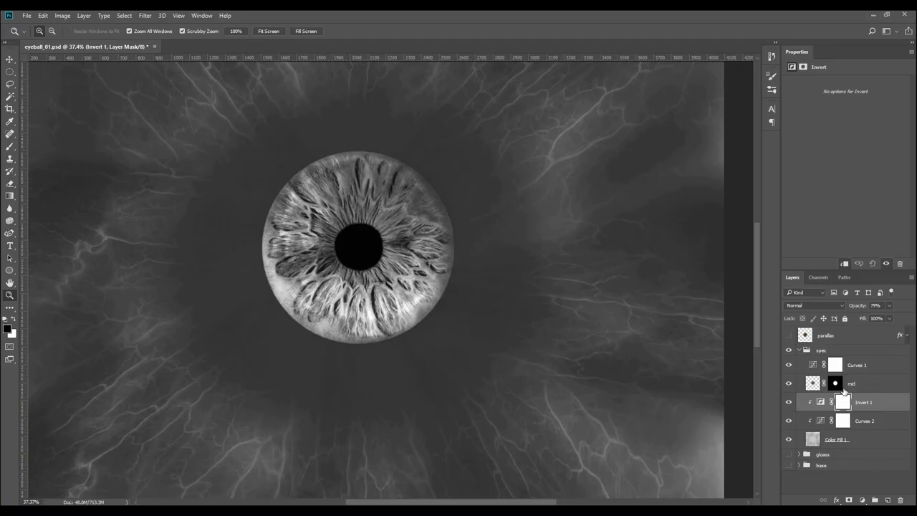
Step: In Photoshop, collapse and hide the spec group, check the gloass group's visibility, and show and expand the base group
{"action": "left_click", "coordinate": [799, 351]}
{"action": "left_click", "coordinate": [789, 350]}
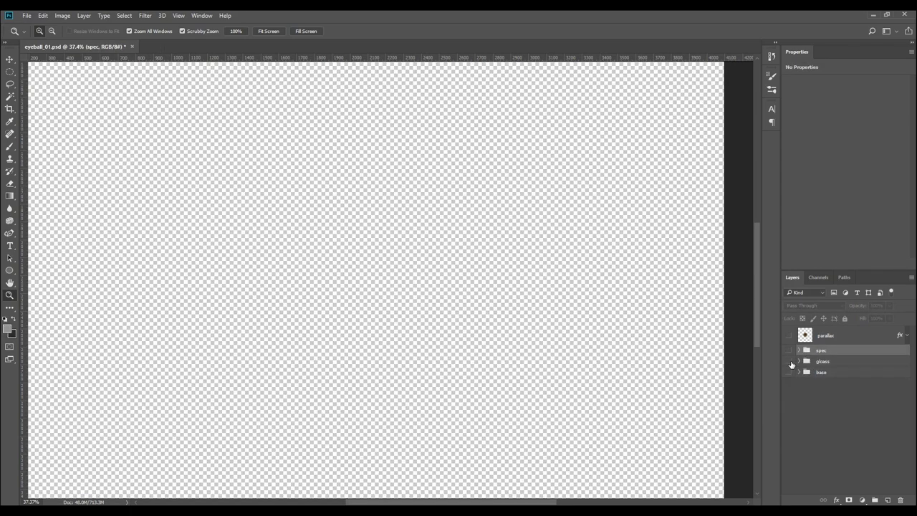
{"action": "left_click", "coordinate": [789, 361]}
{"action": "left_click", "coordinate": [791, 362]}
{"action": "left_click", "coordinate": [790, 362]}
{"action": "left_click", "coordinate": [789, 372]}
{"action": "left_click", "coordinate": [799, 372]}
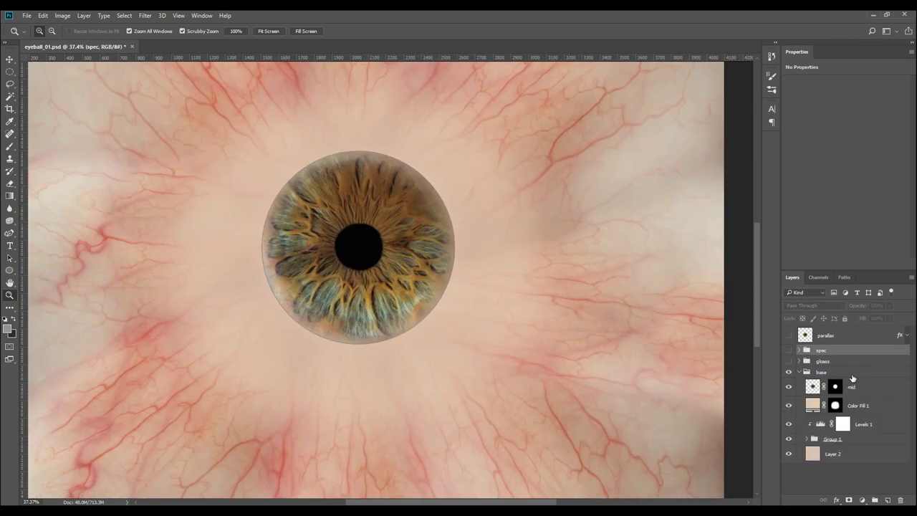
Step: Duplicate the base group and merge all layers below mid in the copy into a single layer
{"action": "left_click", "coordinate": [825, 373]}
{"action": "left_click", "coordinate": [800, 373]}
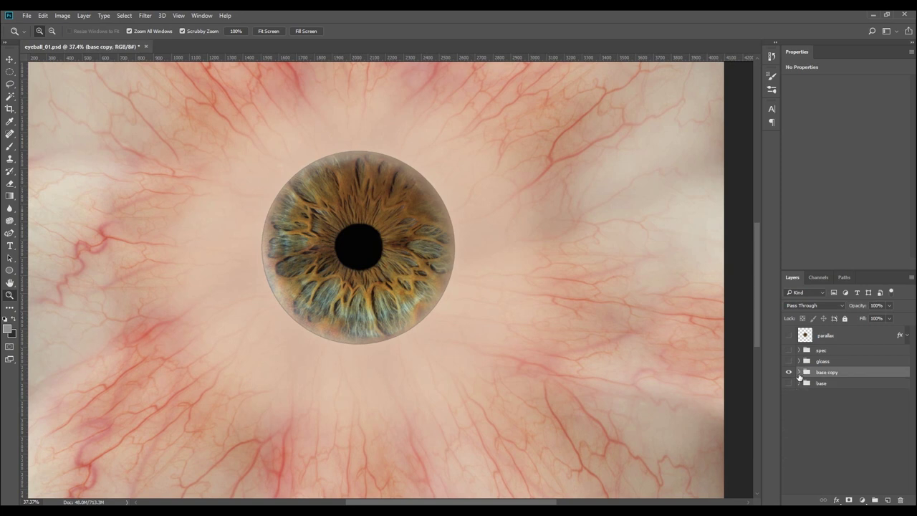
{"action": "left_click", "coordinate": [799, 372]}
{"action": "left_click", "coordinate": [866, 410]}
{"action": "left_click", "coordinate": [858, 453], "text": "shift"}
{"action": "key", "text": "ctrl+e"}
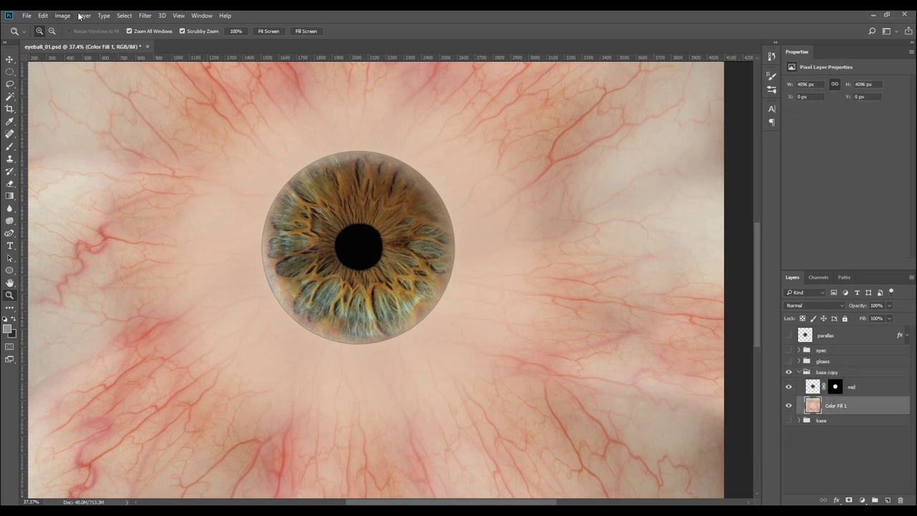
Step: Convert the merged Color Fill 1 layer to a normal map with the xN Height2Normals filter
{"action": "left_click", "coordinate": [145, 15]}
{"action": "mouse_move", "coordinate": [200, 225]}
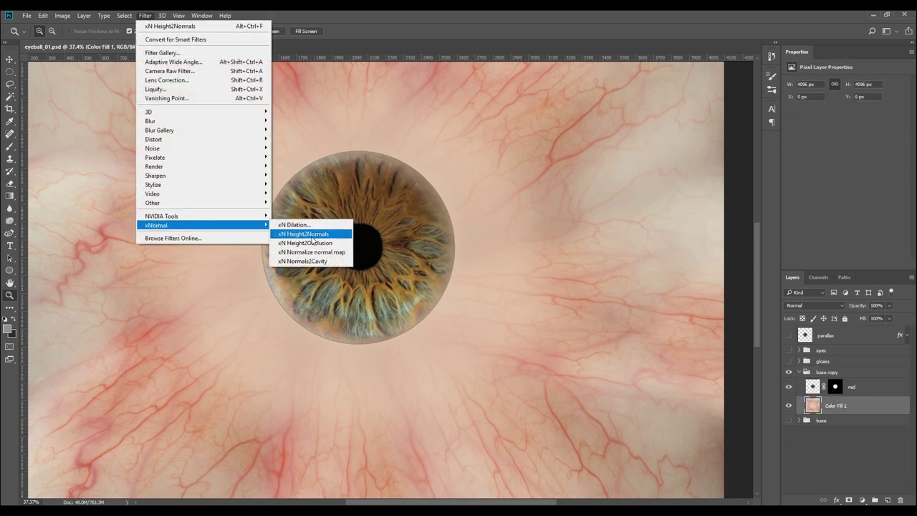
{"action": "left_click", "coordinate": [317, 235]}
{"action": "left_click", "coordinate": [463, 352]}
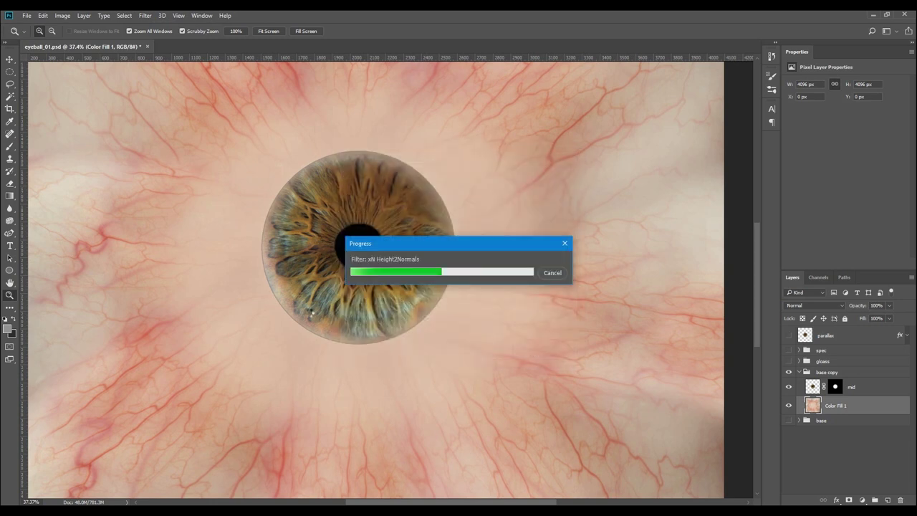
Step: Intensify the vein normals by stacking eight Overlay copies of the Color Fill 1 normal layer
{"action": "left_click", "coordinate": [814, 306]}
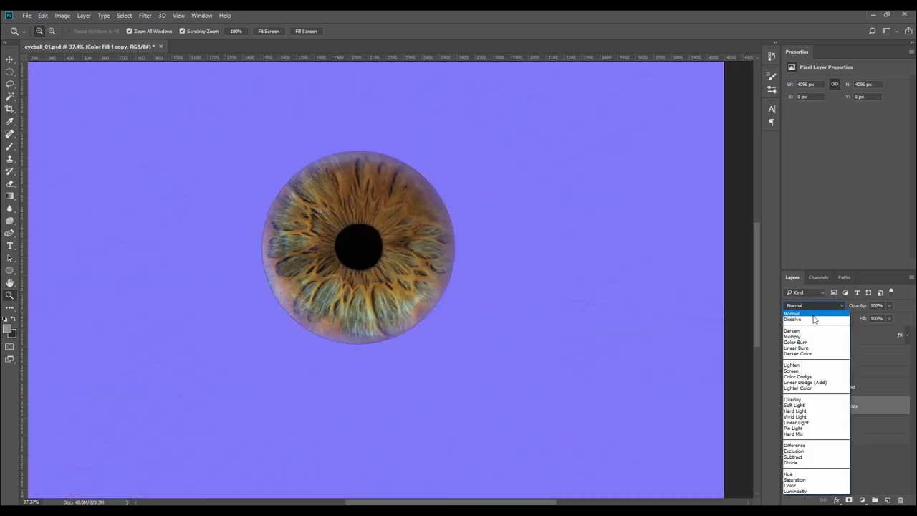
{"action": "left_click", "coordinate": [812, 405]}
{"action": "key", "text": "ctrl+j"}
{"action": "key", "text": "ctrl+j"}
{"action": "key", "text": "ctrl+j"}
{"action": "key", "text": "ctrl+j"}
{"action": "key", "text": "ctrl+j"}
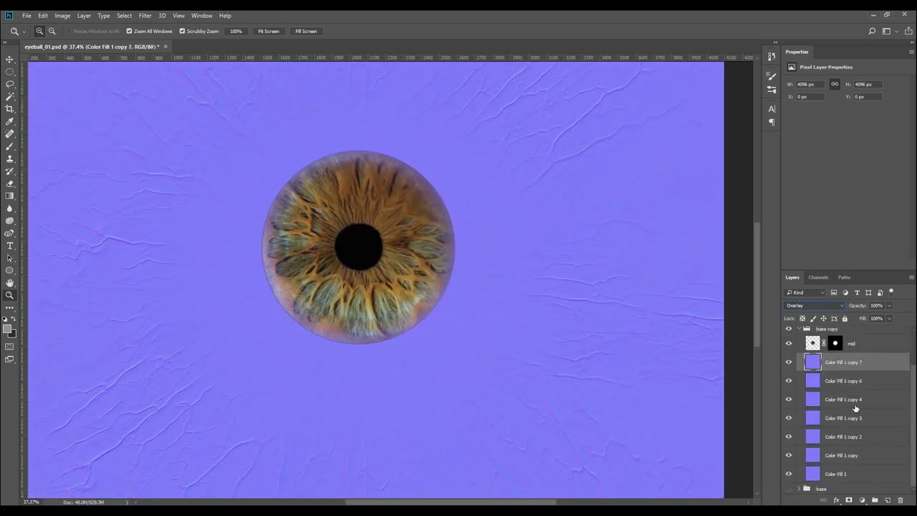
{"action": "key", "text": "ctrl+j"}
{"action": "key", "text": "ctrl+j"}
Step: Convert the mid iris layer with xN Height2Normals, using the Gray scale source, Smooth 0.600 and the 4SAMPLES method
{"action": "left_click", "coordinate": [868, 390]}
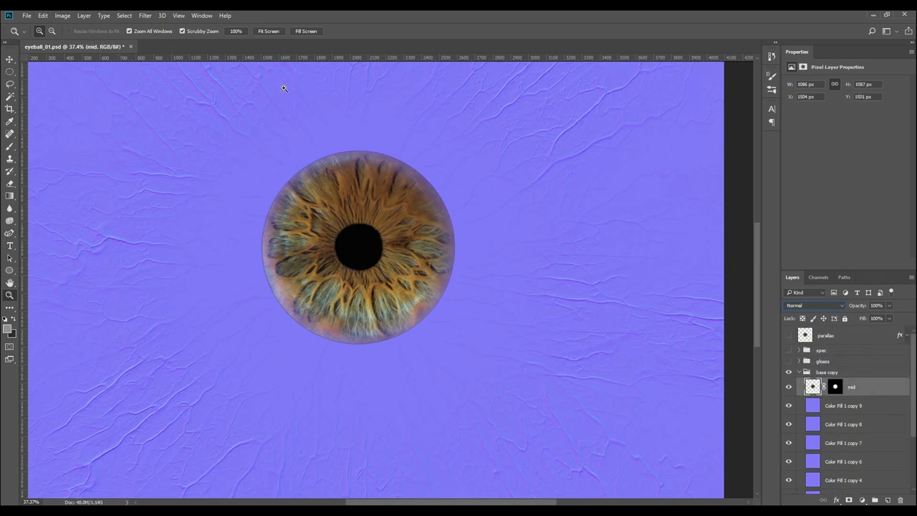
{"action": "left_click", "coordinate": [147, 17]}
{"action": "mouse_move", "coordinate": [157, 225]}
{"action": "left_click", "coordinate": [308, 228]}
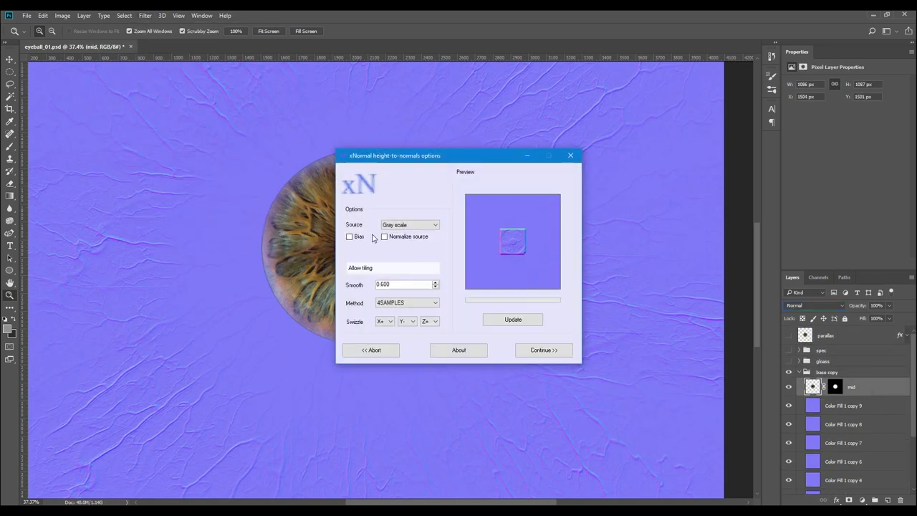
{"action": "left_click", "coordinate": [541, 350]}
Step: Intensify the iris normals by duplicating the mid layer, setting the copy to Overlay and duplicating it repeatedly
{"action": "key", "text": "ctrl+j"}
{"action": "left_click", "coordinate": [811, 305]}
{"action": "left_click", "coordinate": [794, 400]}
{"action": "key", "text": "ctrl+j"}
{"action": "key", "text": "ctrl+j"}
{"action": "key", "text": "ctrl+j"}
{"action": "key", "text": "ctrl+j"}
{"action": "key", "text": "ctrl+j"}
{"action": "key", "text": "ctrl+j"}
{"action": "key", "text": "ctrl+j"}
{"action": "left_click_drag", "start_coordinate": [355, 269], "coordinate": [431, 279]}
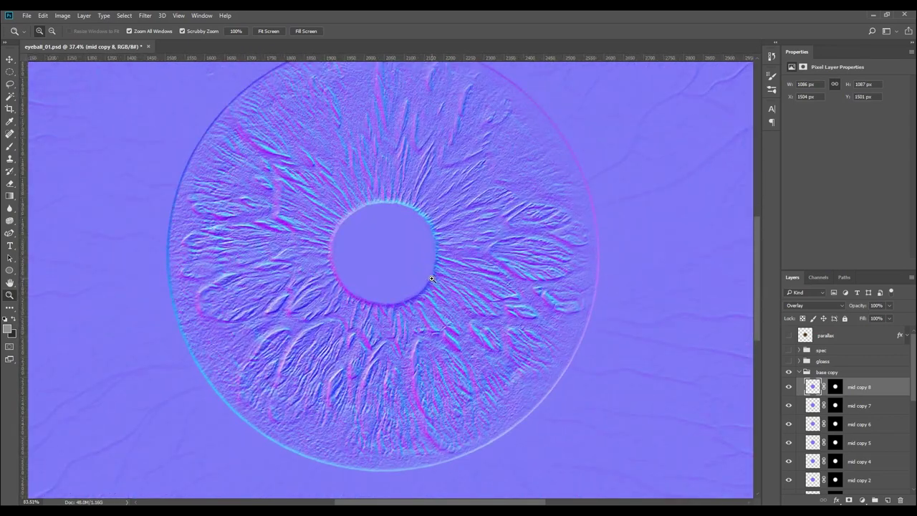
Step: Save the normal map as a JPEG named cornea_detail_normal in the textures folder
{"action": "left_click", "coordinate": [26, 16]}
{"action": "left_click", "coordinate": [66, 119]}
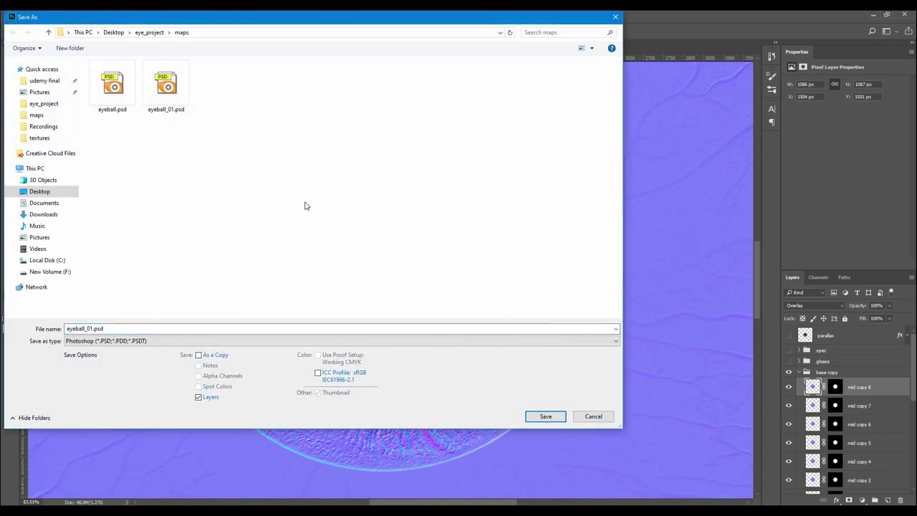
{"action": "left_click", "coordinate": [149, 32]}
{"action": "double_click", "coordinate": [179, 105]}
{"action": "left_click", "coordinate": [148, 330]}
{"action": "type", "text": "cor"}
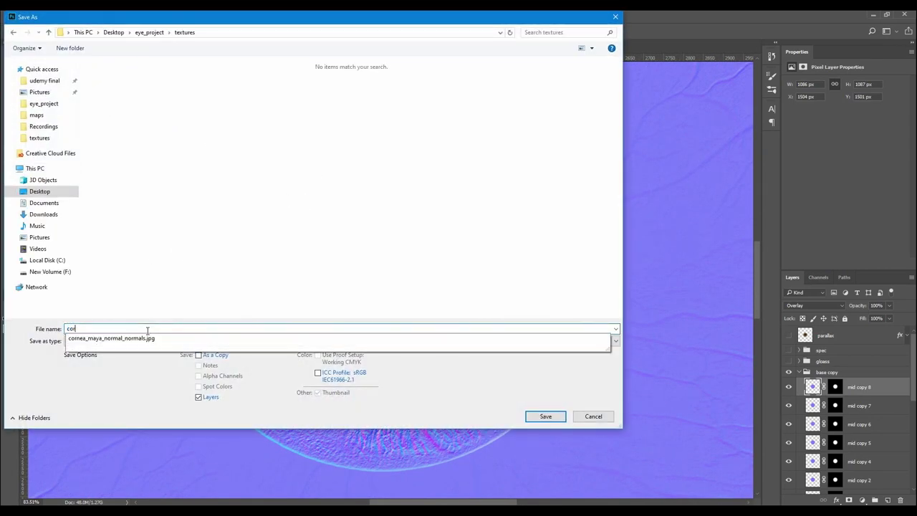
{"action": "type", "text": "nea_detail_normal"}
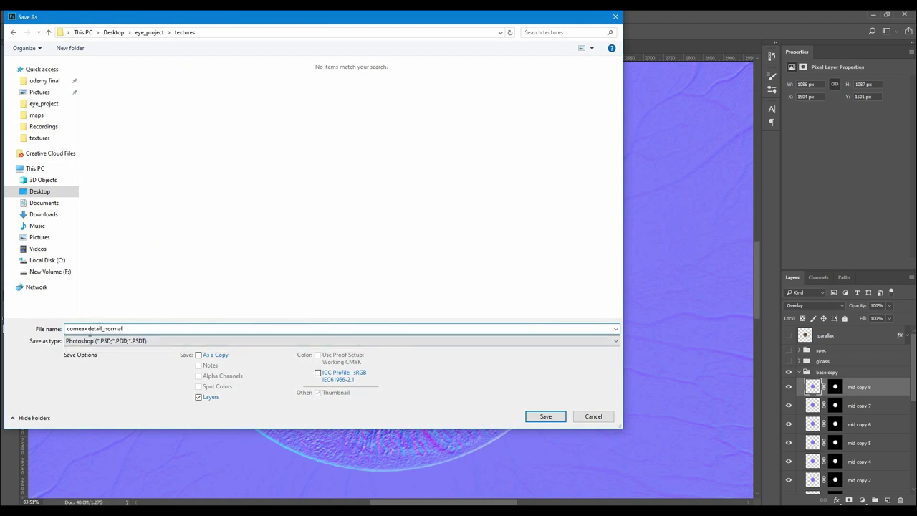
{"action": "left_click", "coordinate": [93, 341]}
{"action": "left_click", "coordinate": [108, 424]}
{"action": "left_click", "coordinate": [553, 415]}
{"action": "key", "text": "Return"}
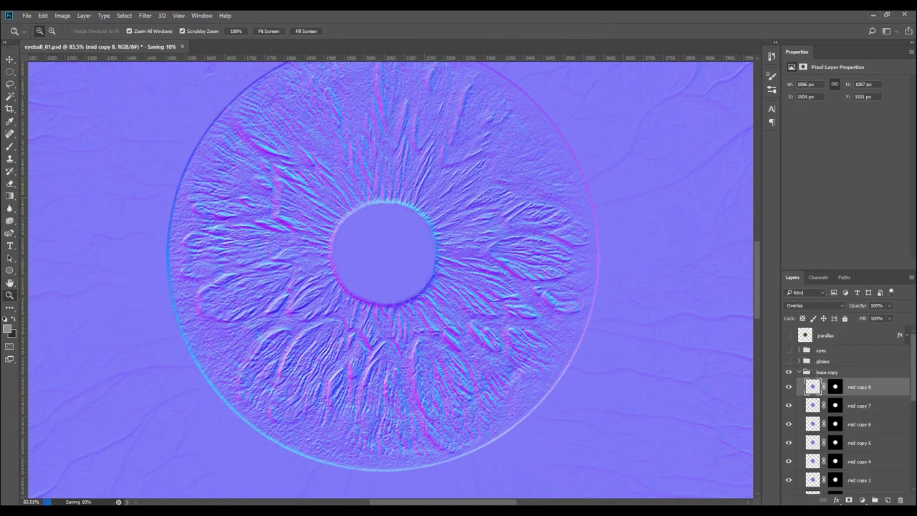
Step: Switch to Marmoset Toolbag, set the cornea material's surface to Detail Normals and load cornea_detail_normal.jpg as its detail normal map
{"action": "key", "text": "alt+Tab"}
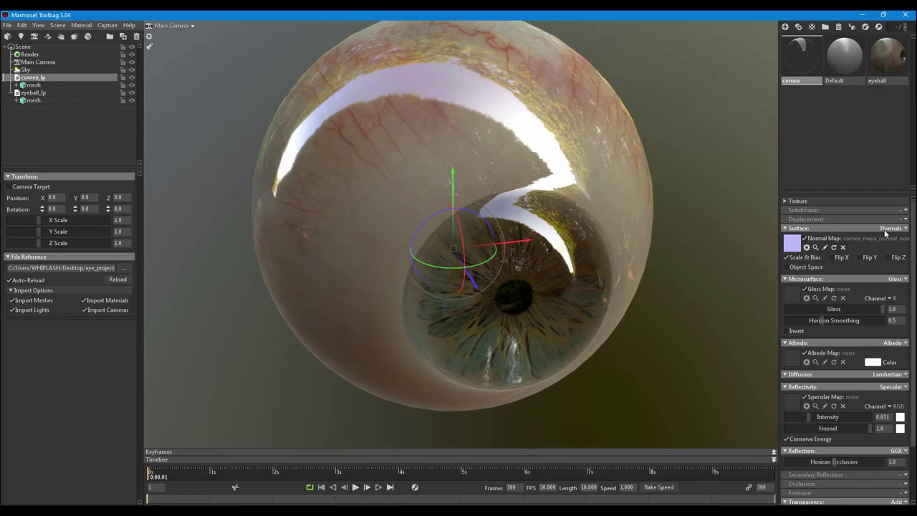
{"action": "left_click", "coordinate": [889, 228]}
{"action": "left_click", "coordinate": [873, 257]}
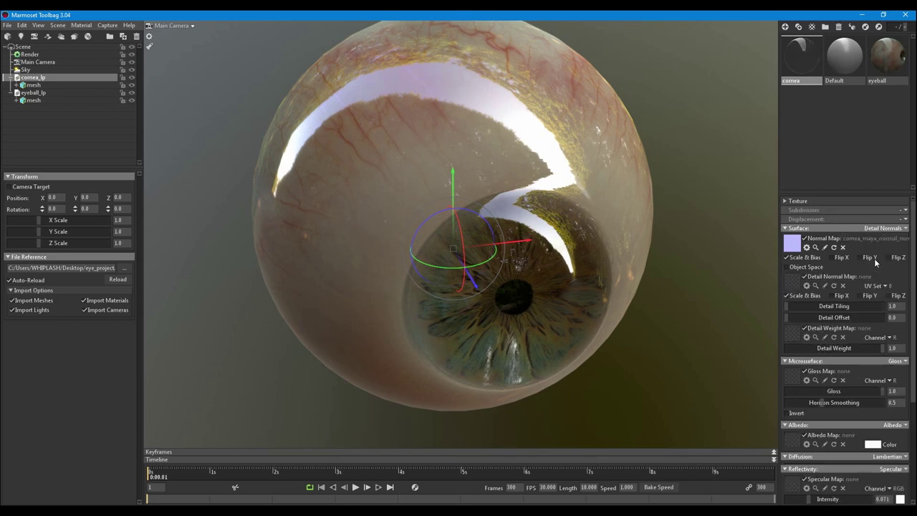
{"action": "left_click", "coordinate": [777, 282]}
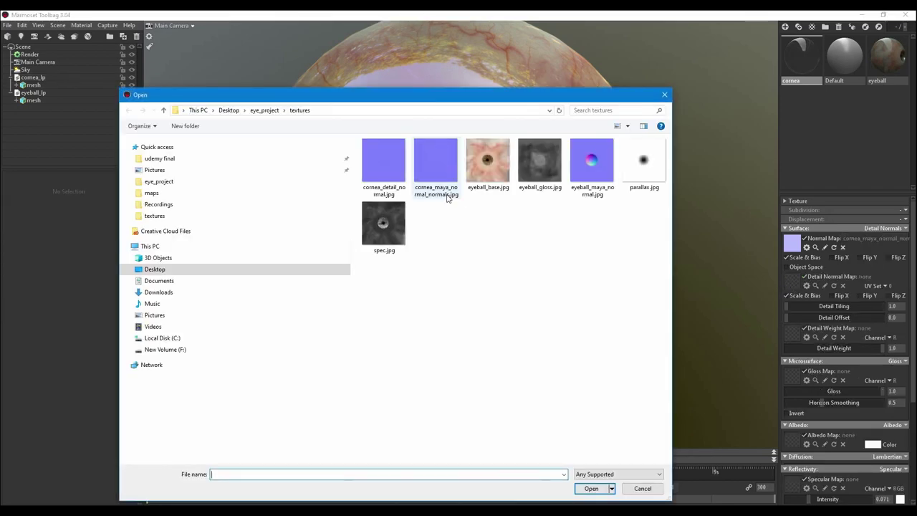
{"action": "double_click", "coordinate": [396, 188]}
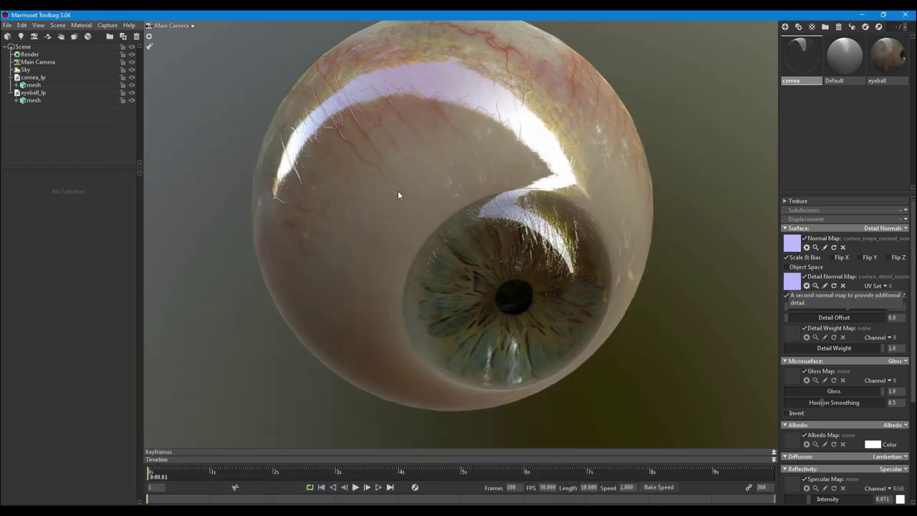
{"action": "left_click_drag", "start_coordinate": [495, 244], "coordinate": [359, 269]}
{"action": "left_click_drag", "start_coordinate": [623, 463], "coordinate": [438, 326]}
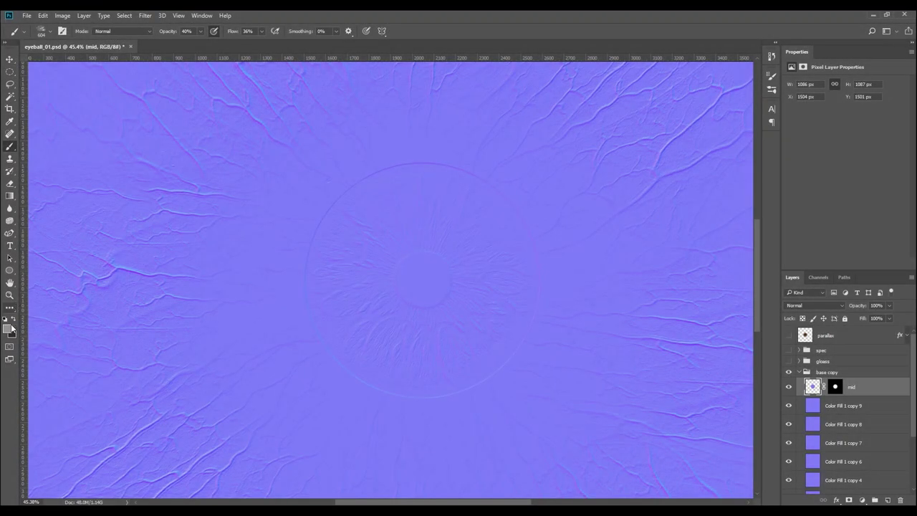
Step: Set Photoshop's foreground color to neutral gray with red, green and blue all at 128
{"action": "left_click", "coordinate": [9, 329]}
{"action": "left_click_drag", "start_coordinate": [395, 147], "coordinate": [338, 132]}
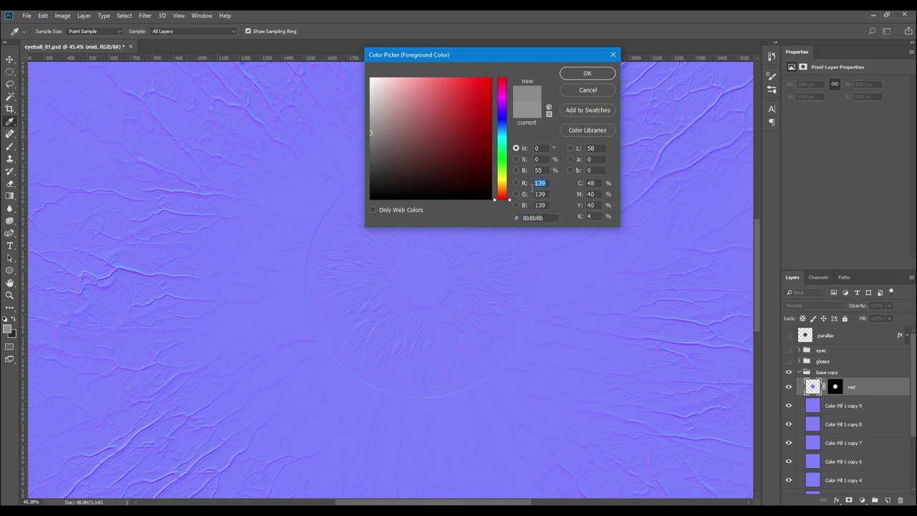
{"action": "type", "text": "128"}
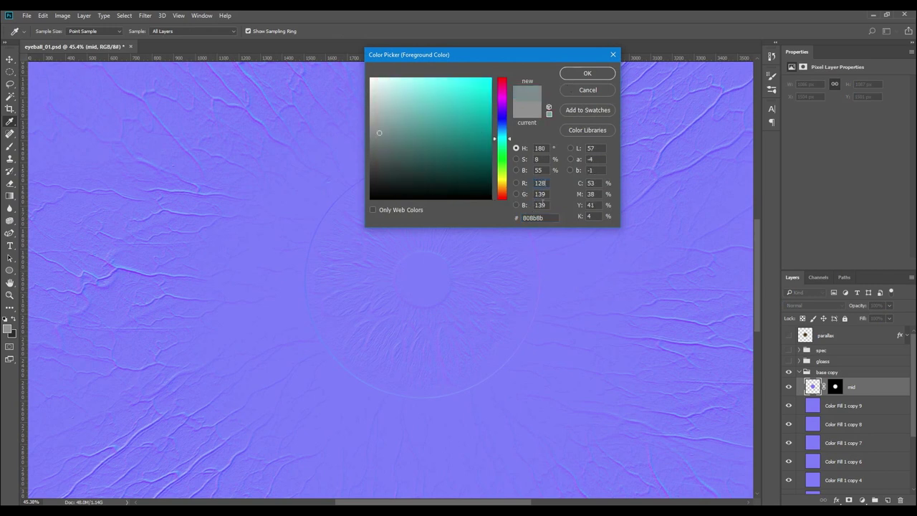
{"action": "type", "text": "128"}
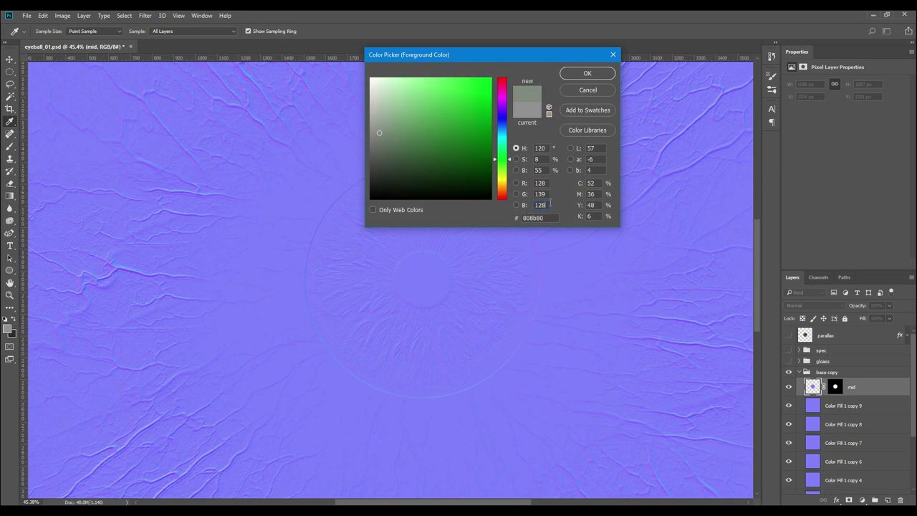
{"action": "double_click", "coordinate": [545, 194]}
{"action": "type", "text": "128"}
{"action": "key", "text": "Return"}
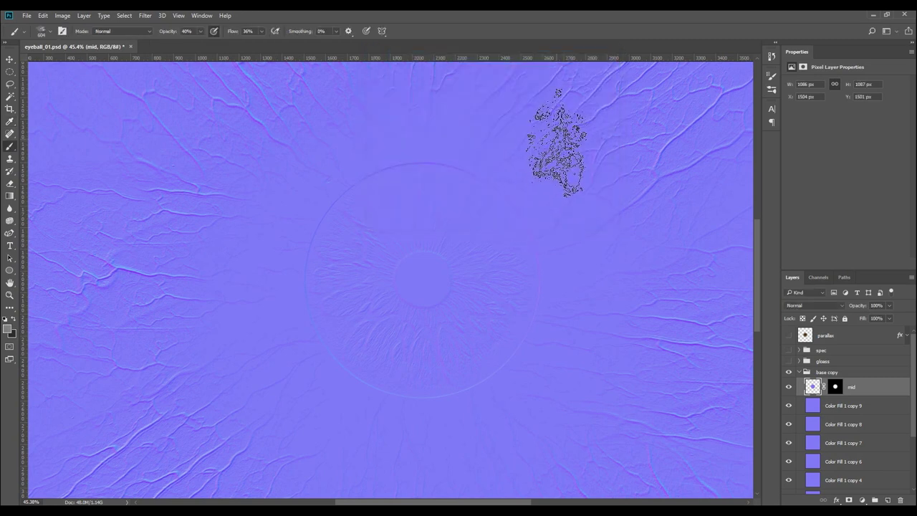
Step: Cover the iris on the mid layer with a gray disc, using a hard round 1100 px brush at 100% opacity and flow
{"action": "key", "text": "ctrl+d"}
{"action": "left_click", "coordinate": [52, 39]}
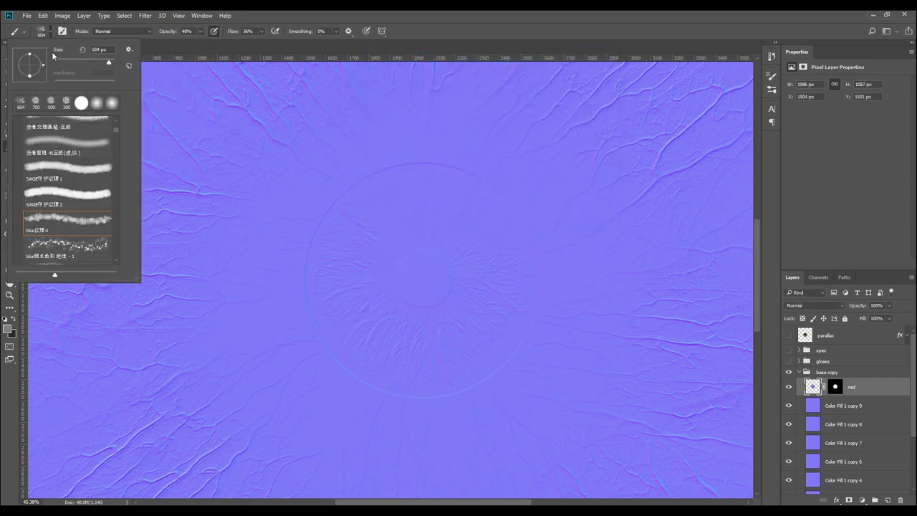
{"action": "left_click", "coordinate": [423, 317]}
{"action": "key", "text": "ctrl+z"}
{"action": "left_click_drag", "start_coordinate": [231, 33], "coordinate": [287, 34]}
{"action": "key", "text": "bracketright"}
{"action": "key", "text": "bracketright"}
{"action": "key", "text": "bracketright"}
{"action": "key", "text": "bracketright"}
{"action": "key", "text": "ctrl+alt+z"}
{"action": "left_click", "coordinate": [421, 310]}
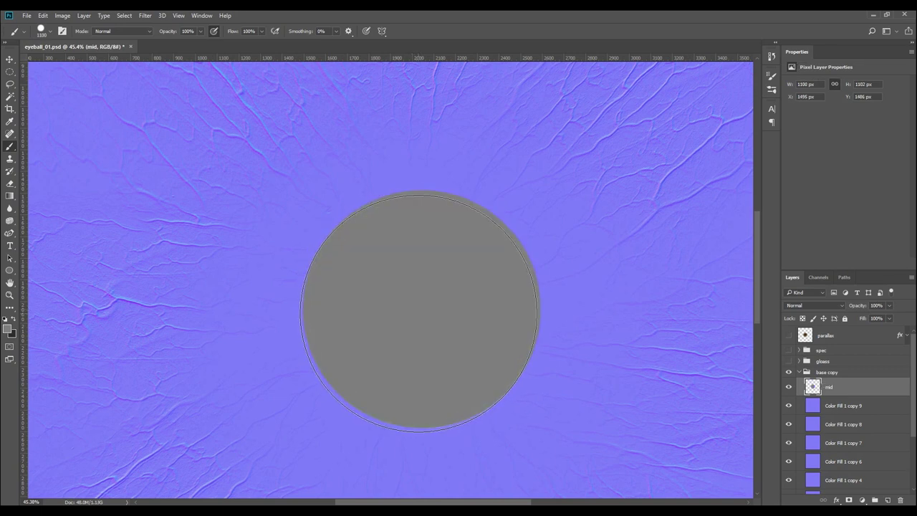
{"action": "key", "text": "z"}
{"action": "scroll", "coordinate": [487, 321], "scroll_direction": "down", "scroll_amount": 4}
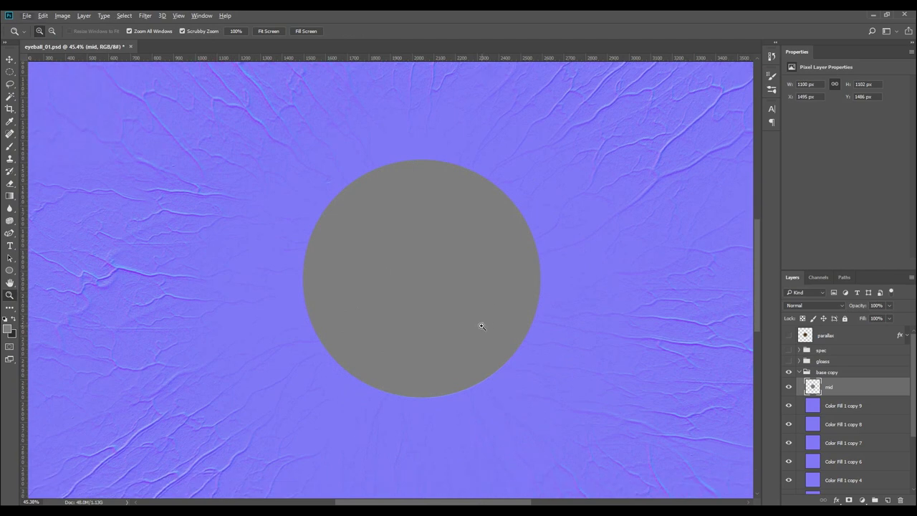
Step: Convert the grayed-out mid layer with xN Height2Normals, using the Gray scale source, Smooth 0.600 and the 4SAMPLES method
{"action": "left_click_drag", "start_coordinate": [467, 334], "coordinate": [434, 356]}
{"action": "left_click", "coordinate": [146, 16]}
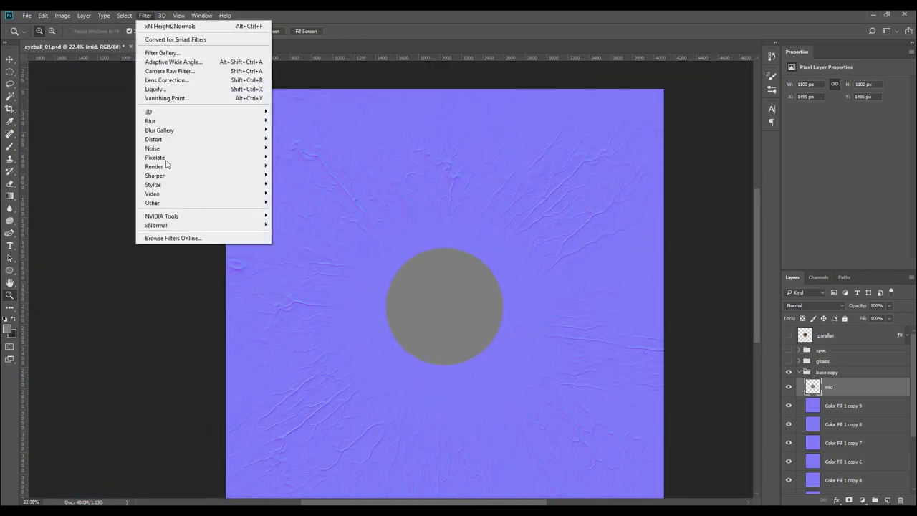
{"action": "mouse_move", "coordinate": [182, 227]}
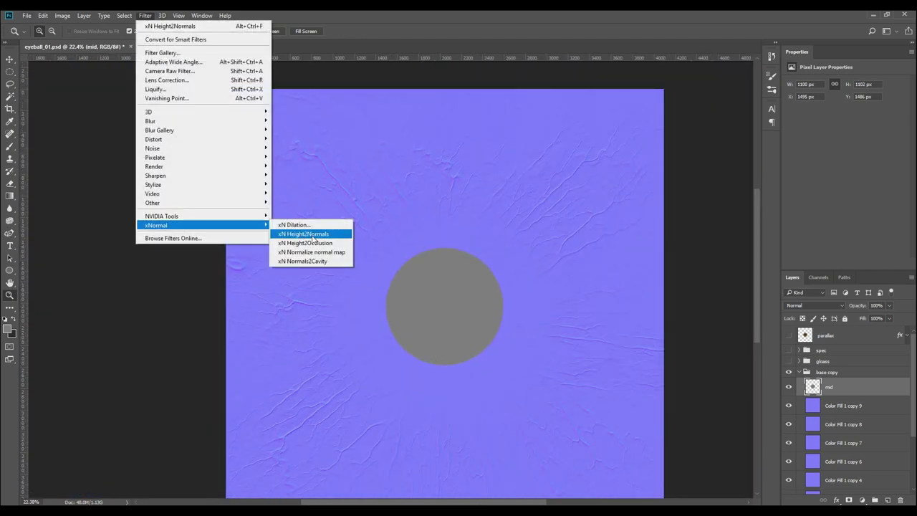
{"action": "left_click", "coordinate": [314, 238]}
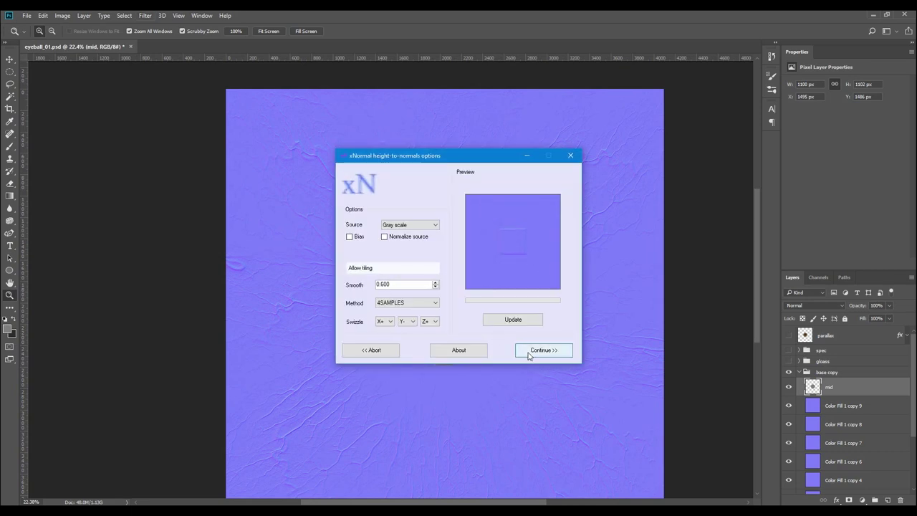
{"action": "left_click", "coordinate": [529, 352]}
{"action": "left_click_drag", "start_coordinate": [403, 303], "coordinate": [419, 293]}
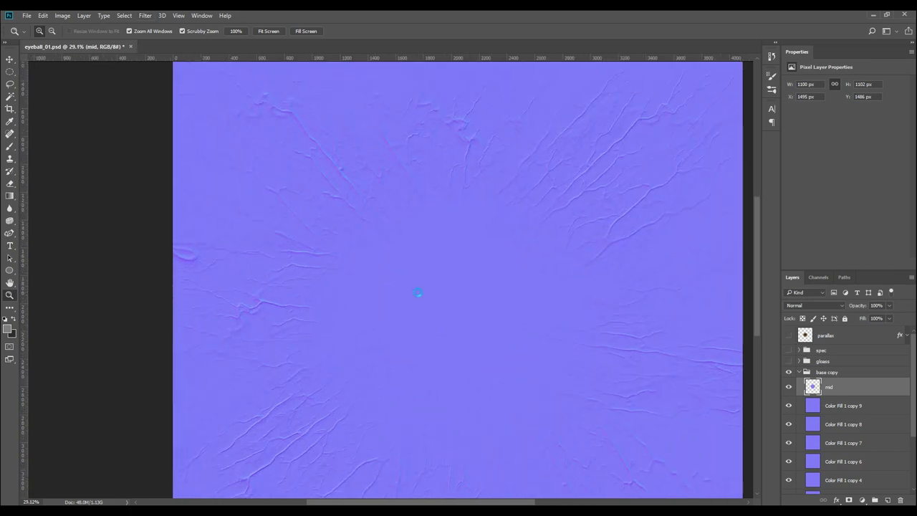
Step: Save the flattened-iris normal map as a JPEG over cornea_detail_normal.jpg in the textures folder, at quality 12 with Baseline Optimized
{"action": "key", "text": "ctrl+shift+s"}
{"action": "left_click", "coordinate": [243, 341]}
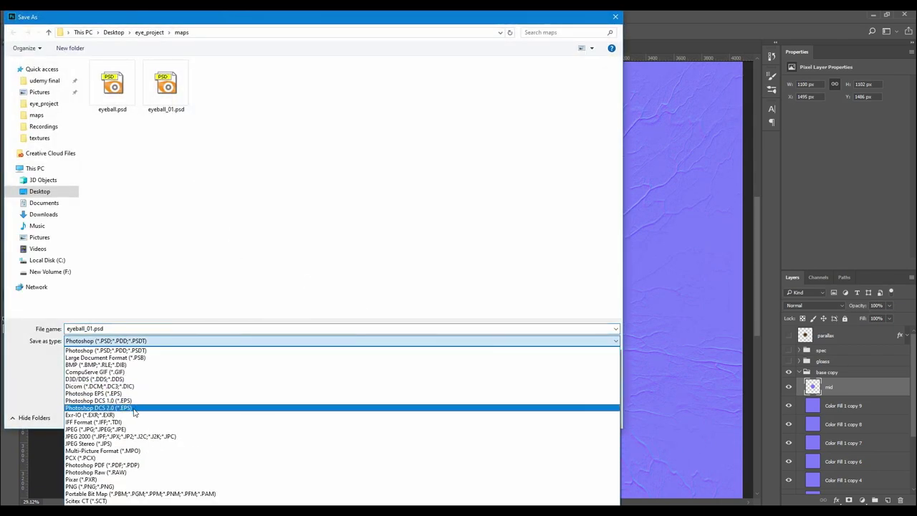
{"action": "left_click", "coordinate": [120, 429]}
{"action": "left_click", "coordinate": [239, 251]}
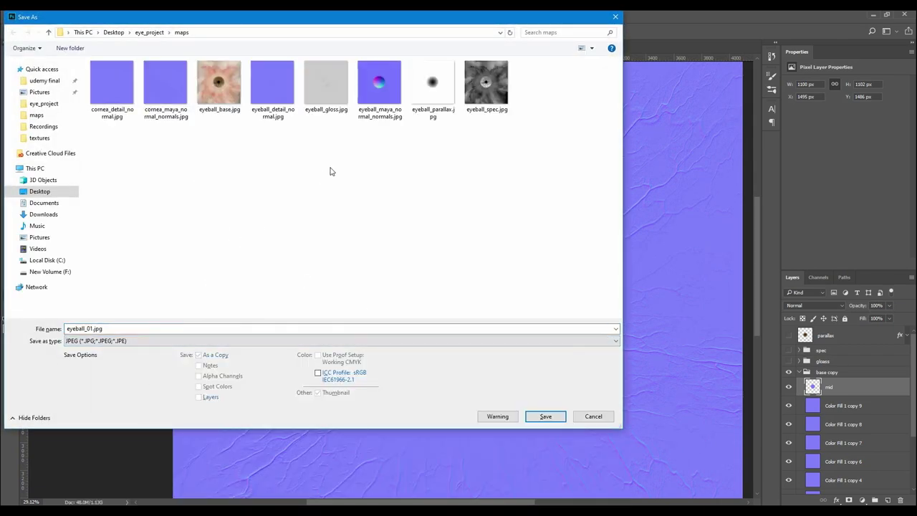
{"action": "key", "text": "alt+Up"}
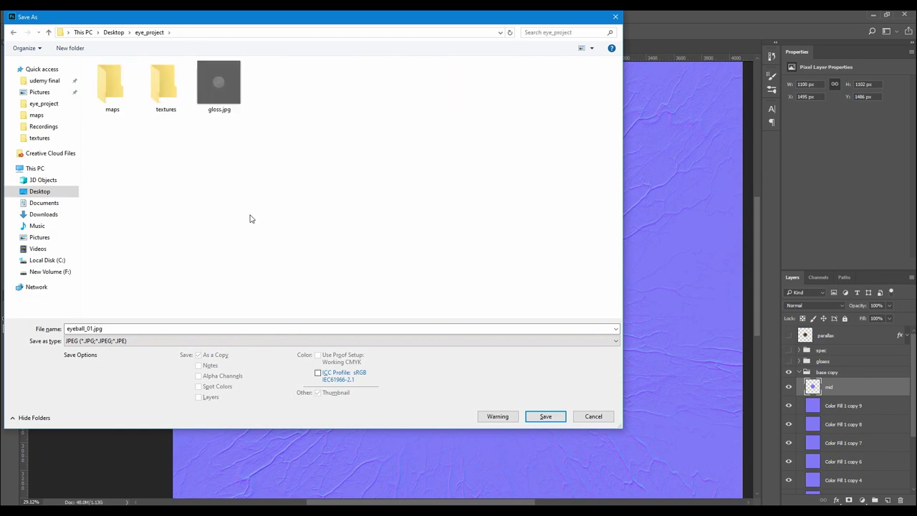
{"action": "double_click", "coordinate": [165, 85]}
{"action": "double_click", "coordinate": [112, 82]}
{"action": "left_click", "coordinate": [479, 263]}
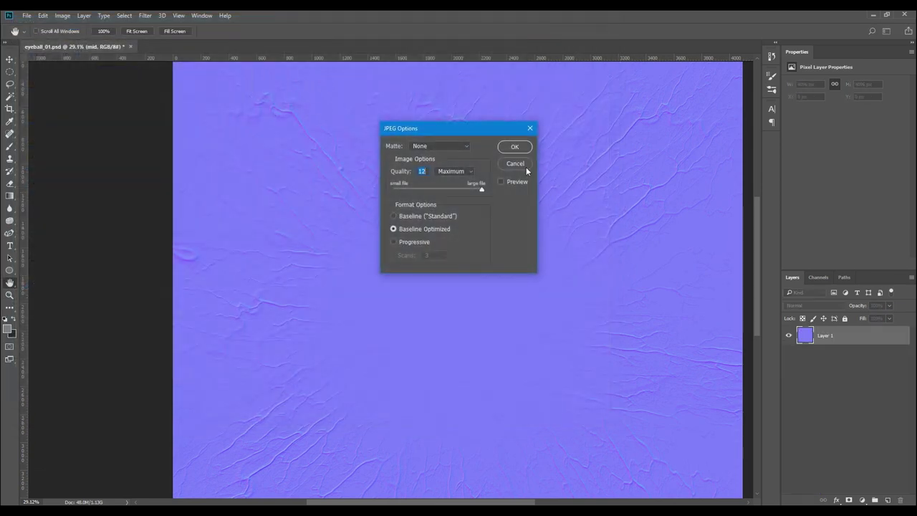
{"action": "left_click", "coordinate": [513, 148]}
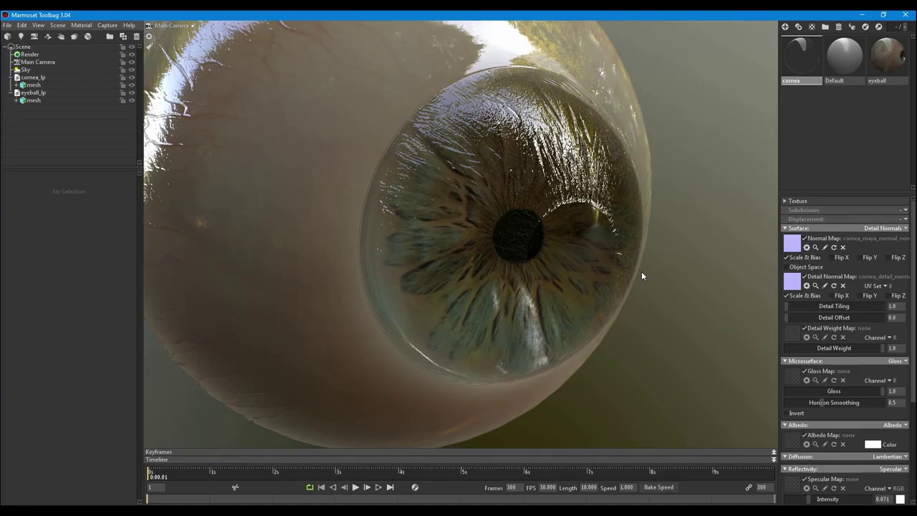
Step: Reload cornea_detail_normal.jpg as the cornea's detail normal map in Marmoset Toolbag and inspect the eye's reflections
{"action": "left_click_drag", "start_coordinate": [641, 273], "coordinate": [766, 317]}
{"action": "left_click", "coordinate": [791, 284]}
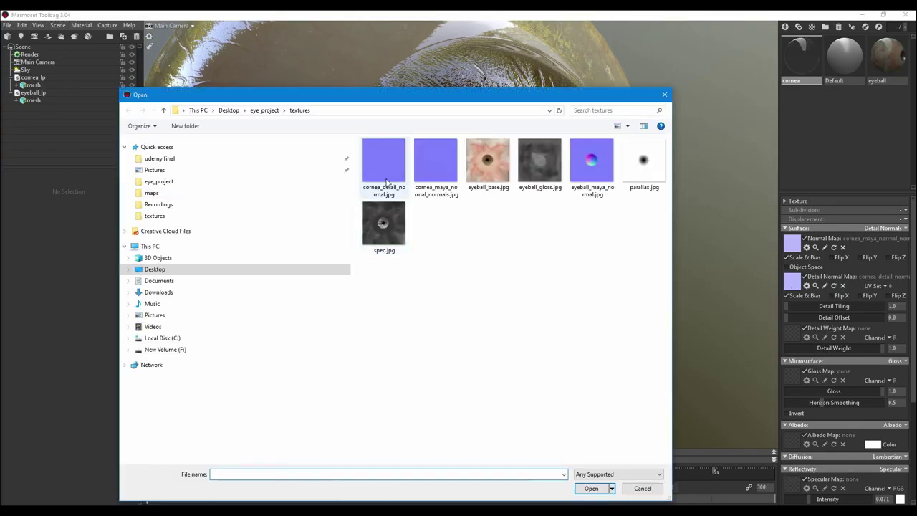
{"action": "double_click", "coordinate": [386, 177]}
{"action": "left_click_drag", "start_coordinate": [389, 176], "coordinate": [417, 333]}
{"action": "scroll", "coordinate": [391, 310], "scroll_direction": "down", "scroll_amount": 5}
{"action": "left_click_drag", "start_coordinate": [443, 115], "coordinate": [443, 126]}
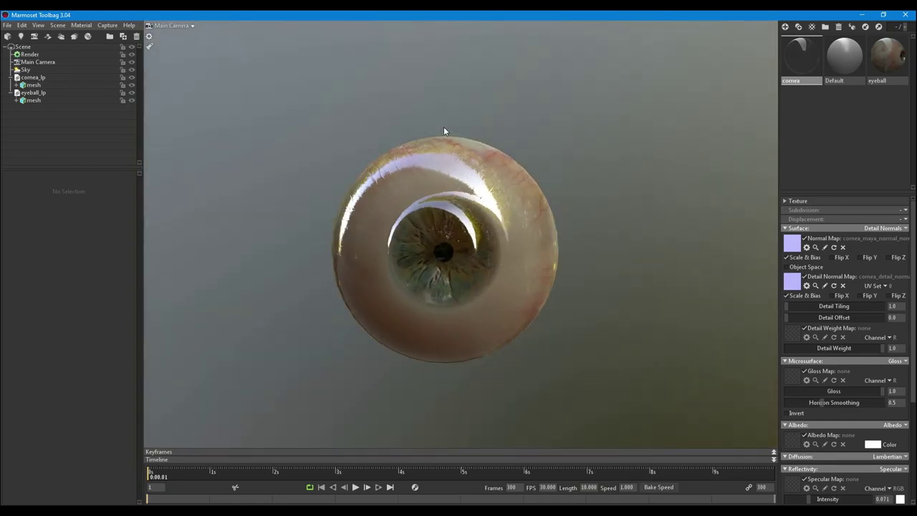
{"action": "middle_click_drag", "start_coordinate": [473, 192], "coordinate": [538, 161]}
{"action": "scroll", "coordinate": [558, 210], "scroll_direction": "up", "scroll_amount": 4}
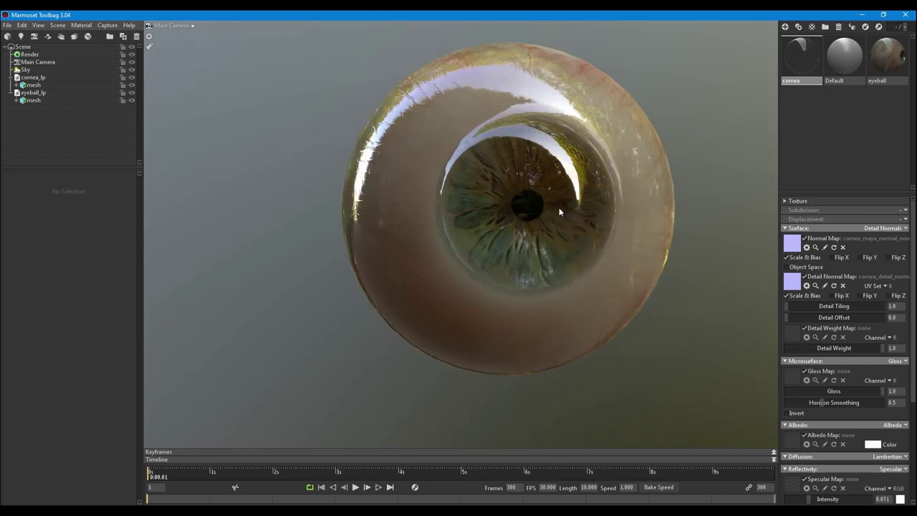
{"action": "left_click_drag", "start_coordinate": [559, 211], "coordinate": [577, 223]}
{"action": "scroll", "coordinate": [578, 223], "scroll_direction": "down", "scroll_amount": 3}
Step: Import base.obj, lambert.obj and chorome.obj from the eye_project folder into the scene
{"action": "left_click", "coordinate": [6, 25]}
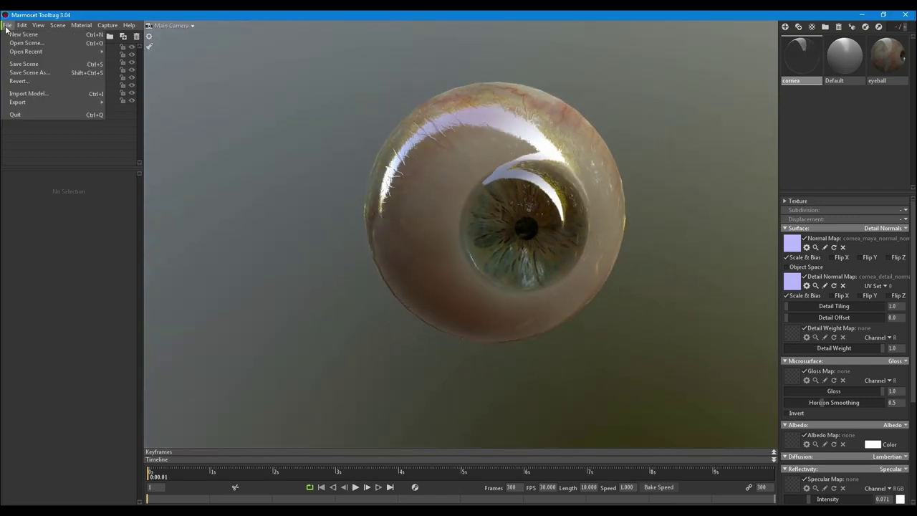
{"action": "left_click", "coordinate": [24, 93]}
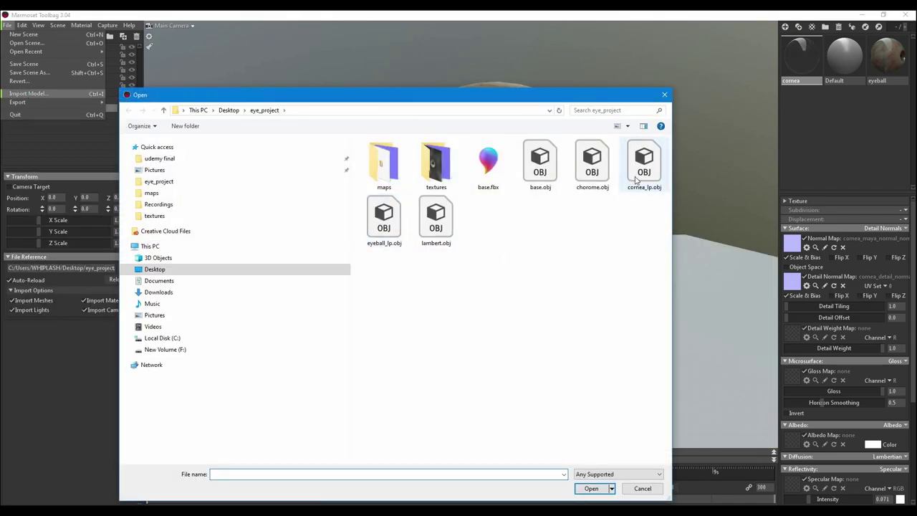
{"action": "double_click", "coordinate": [424, 244]}
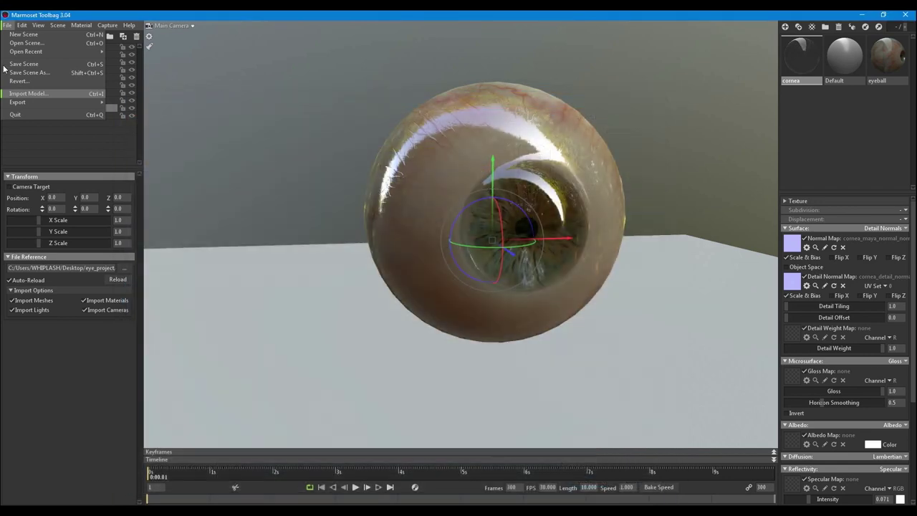
{"action": "left_click", "coordinate": [8, 25]}
{"action": "left_click", "coordinate": [23, 95]}
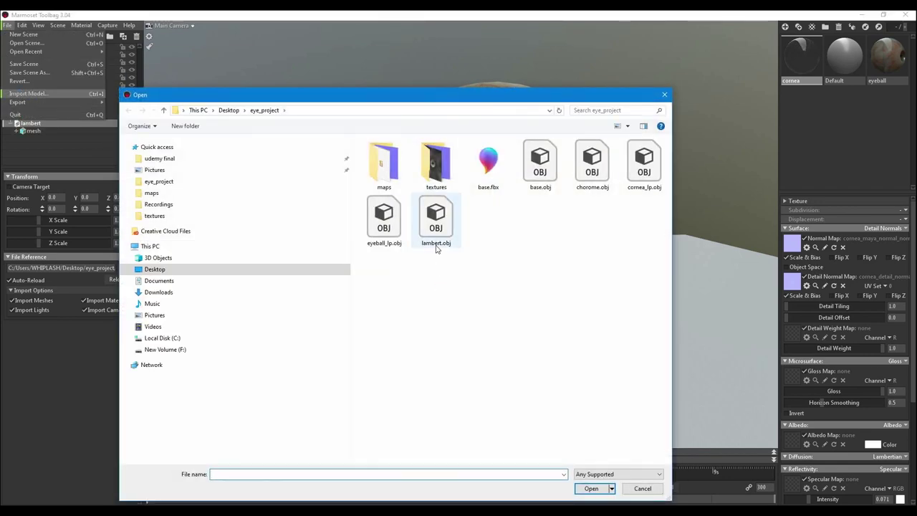
{"action": "double_click", "coordinate": [589, 179]}
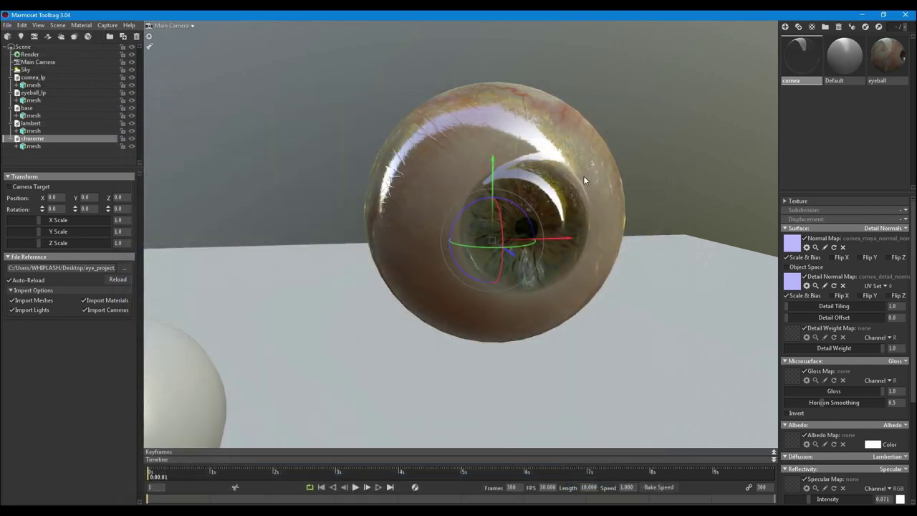
Step: Add the Quixel Plaster preset material and apply it to the base plane beneath the eyeball
{"action": "left_click", "coordinate": [645, 326]}
{"action": "left_click_drag", "start_coordinate": [645, 326], "coordinate": [609, 341], "text": "alt"}
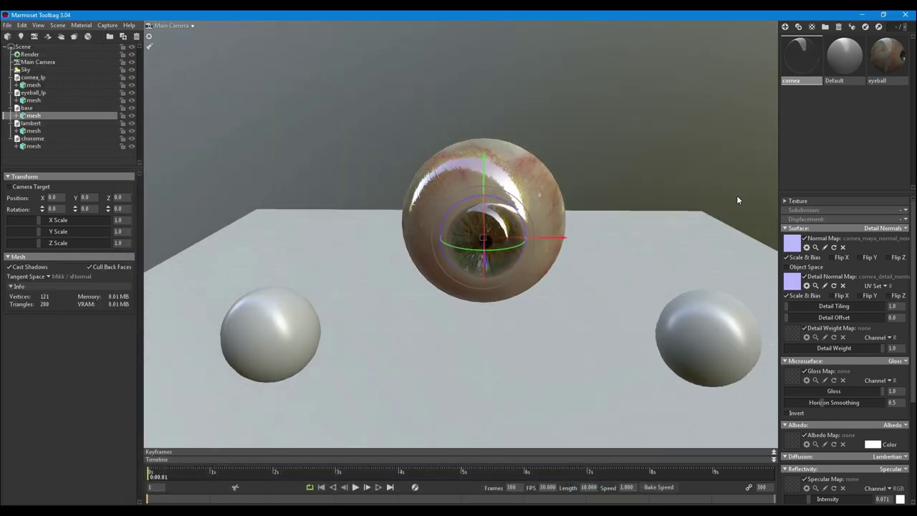
{"action": "left_click", "coordinate": [813, 28]}
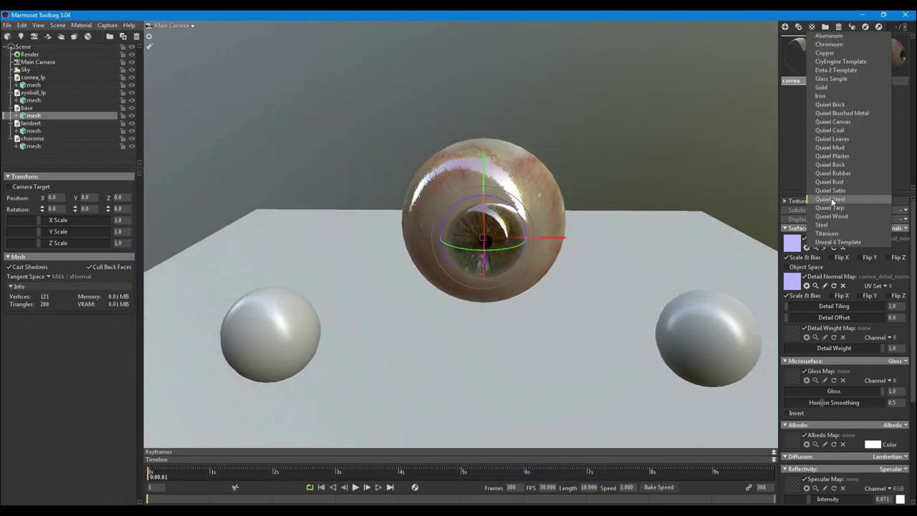
{"action": "left_click", "coordinate": [852, 154]}
{"action": "left_click_drag", "start_coordinate": [804, 126], "coordinate": [623, 265]}
{"action": "right_click_drag", "start_coordinate": [493, 307], "coordinate": [495, 400], "text": "alt"}
{"action": "left_click_drag", "start_coordinate": [495, 399], "coordinate": [528, 288], "text": "alt"}
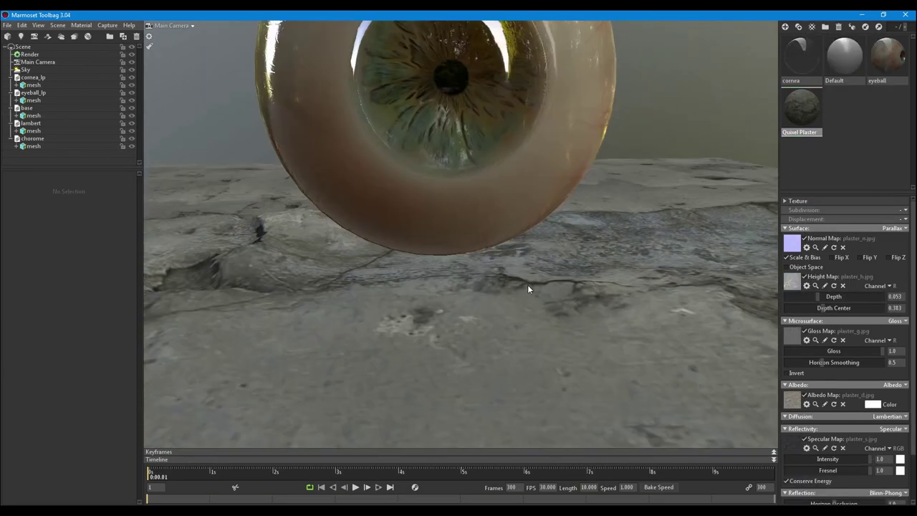
Step: Set the Quixel Plaster material's subdivision to PN Triangles for the base mesh
{"action": "left_click", "coordinate": [528, 285]}
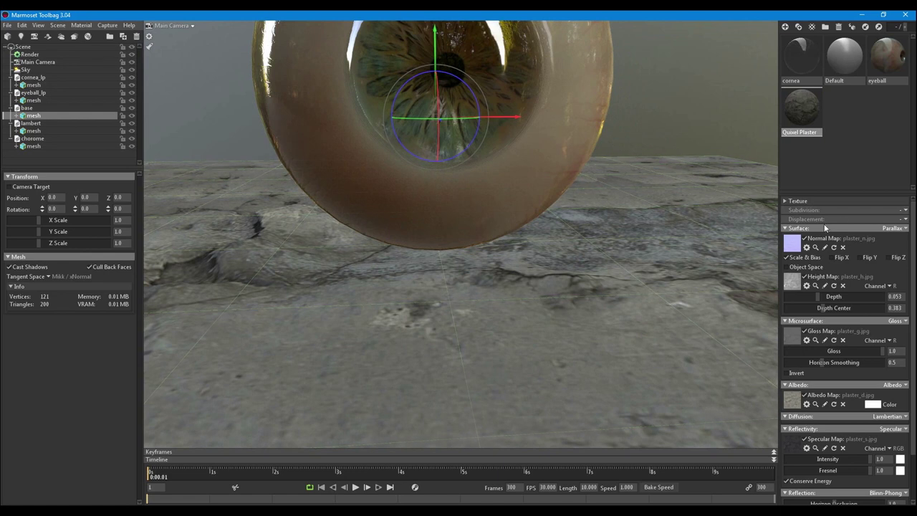
{"action": "left_click", "coordinate": [896, 219]}
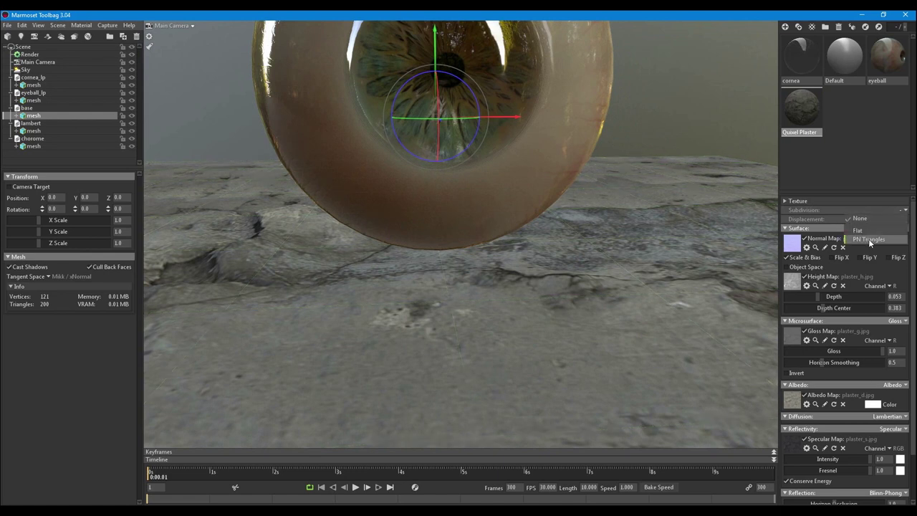
{"action": "left_click", "coordinate": [869, 239]}
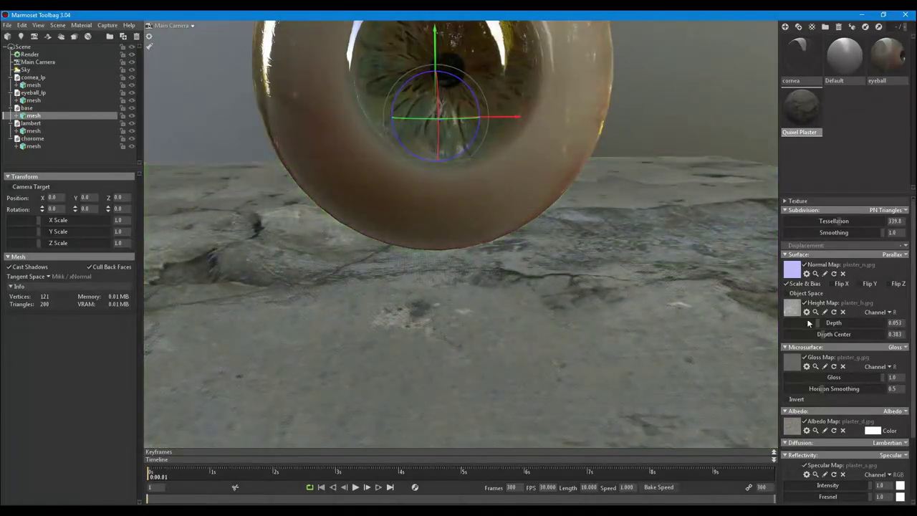
Step: Increase the Quixel Plaster material's height map depth to 0.084 for stronger relief on the base
{"action": "left_click_drag", "start_coordinate": [819, 327], "coordinate": [826, 327]}
{"action": "left_click_drag", "start_coordinate": [511, 286], "coordinate": [201, 240]}
{"action": "scroll", "coordinate": [423, 268], "scroll_direction": "down", "scroll_amount": 5}
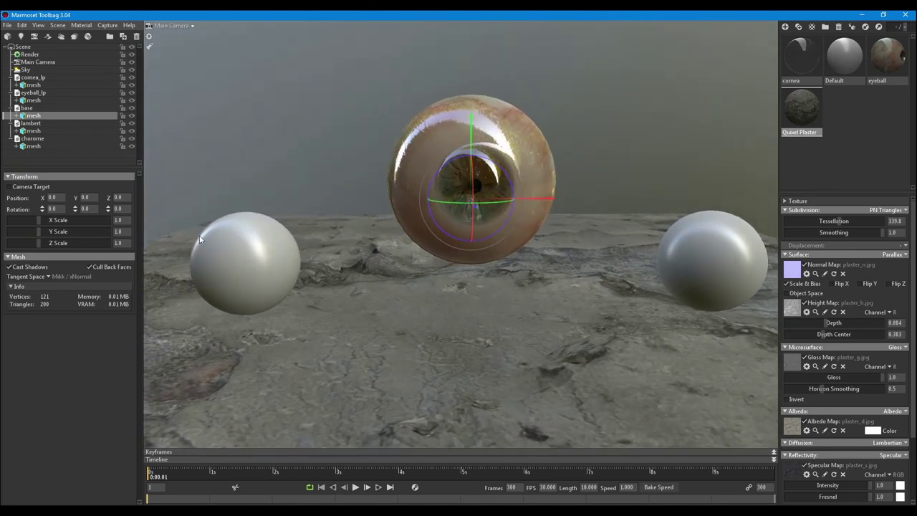
Step: Enable Local Reflections, Internal Refraction, Global Illumination and Ambient Occlusion in the scene's render settings
{"action": "left_click", "coordinate": [20, 47]}
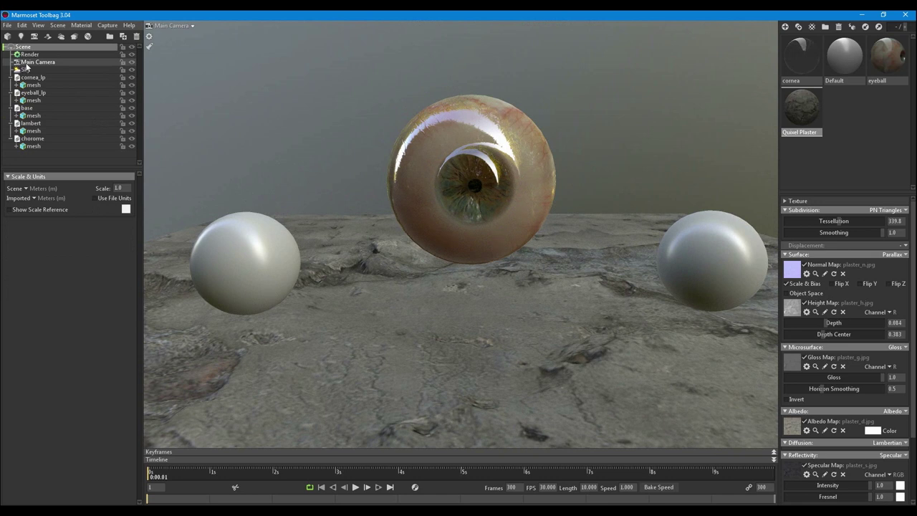
{"action": "left_click", "coordinate": [30, 55]}
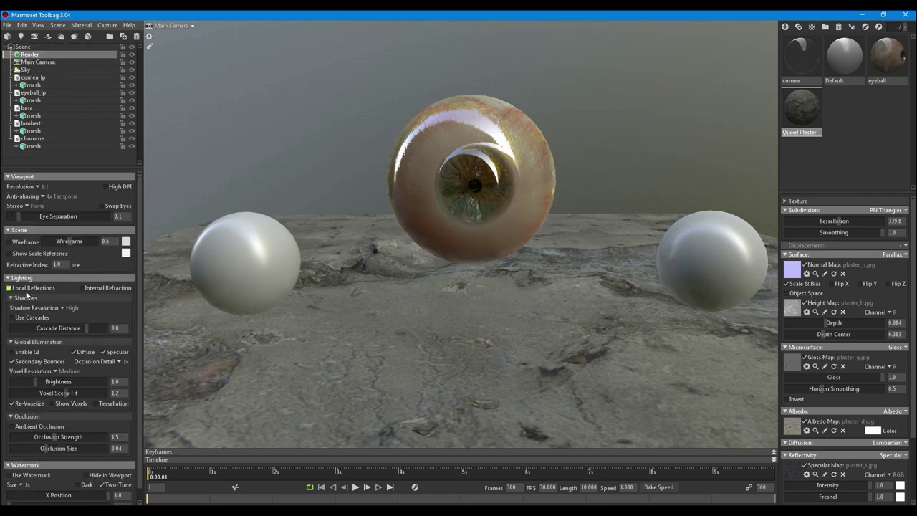
{"action": "left_click", "coordinate": [114, 287]}
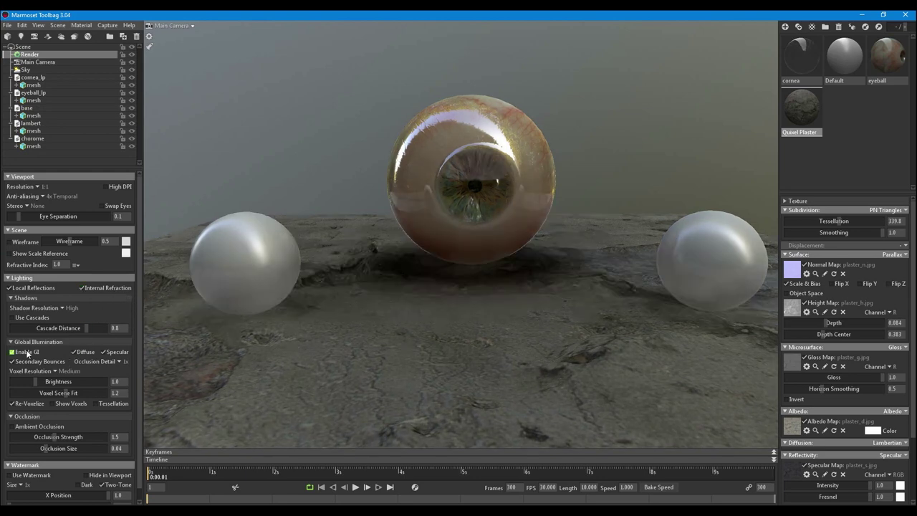
{"action": "left_click", "coordinate": [26, 353]}
{"action": "left_click", "coordinate": [43, 426]}
Step: Try a lower specular intensity on the cornea material while comparing the eye's reflections
{"action": "left_click_drag", "start_coordinate": [460, 199], "coordinate": [491, 235]}
{"action": "scroll", "coordinate": [492, 235], "scroll_direction": "up", "scroll_amount": 3}
{"action": "left_click", "coordinate": [800, 63]}
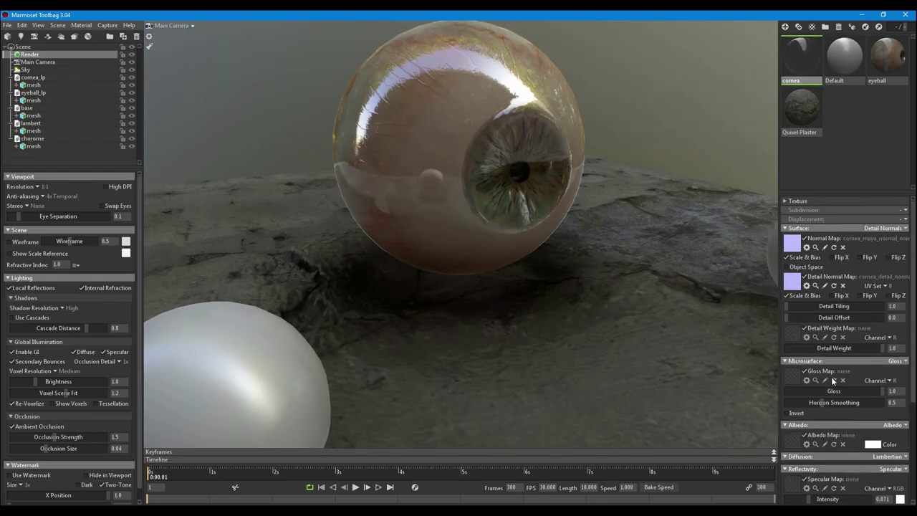
{"action": "scroll", "coordinate": [856, 387], "scroll_direction": "down", "scroll_amount": 3}
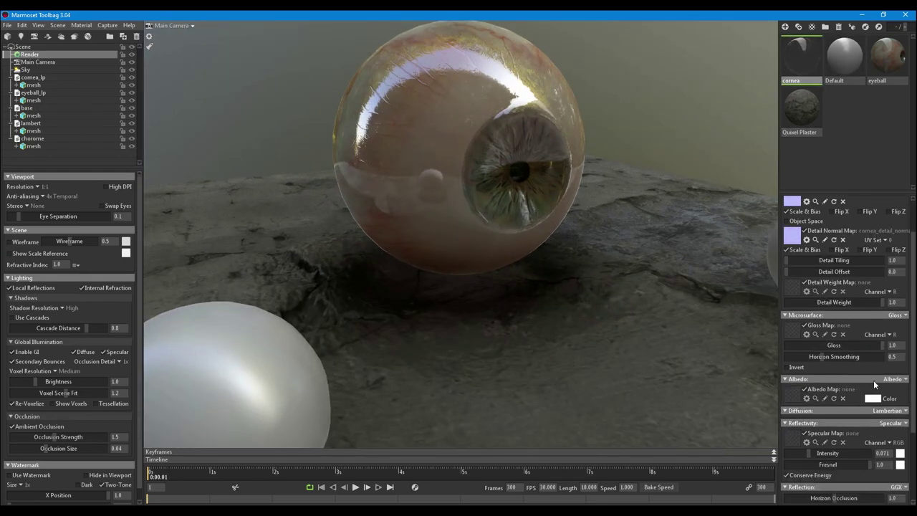
{"action": "left_click_drag", "start_coordinate": [817, 430], "coordinate": [795, 432]}
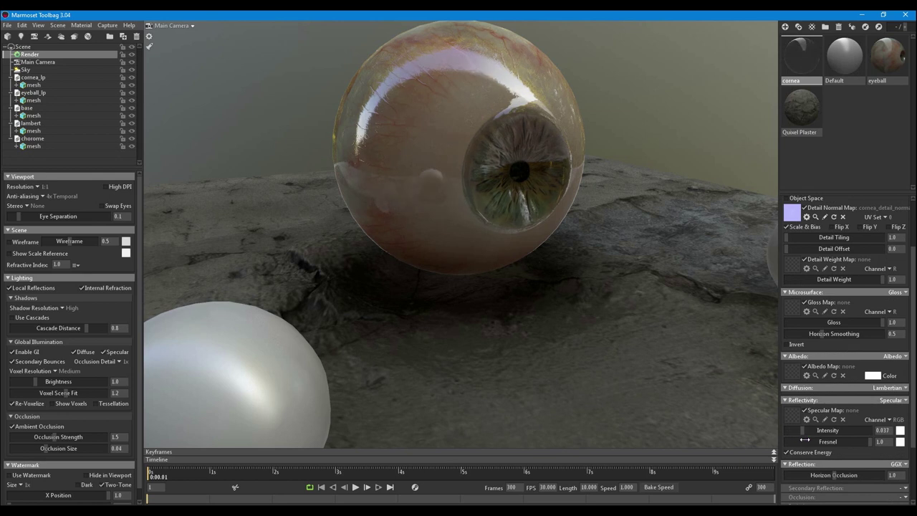
{"action": "left_click", "coordinate": [886, 80]}
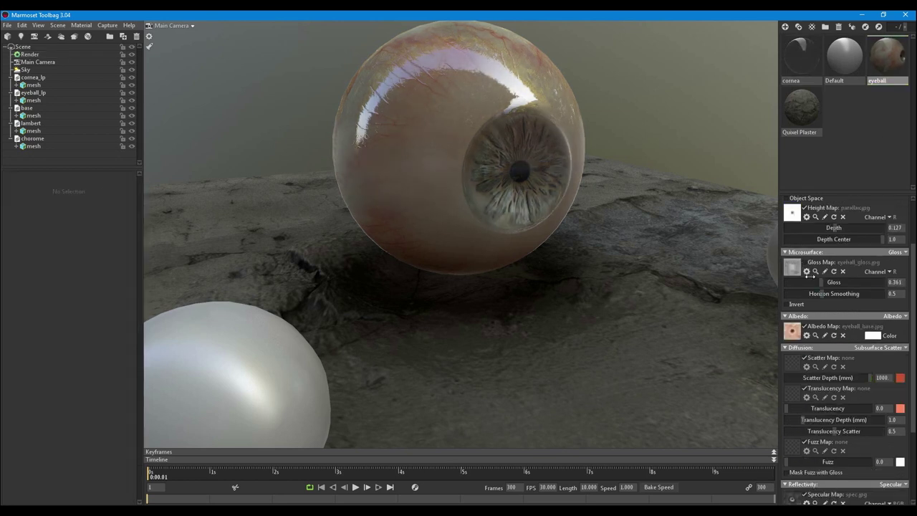
{"action": "left_click", "coordinate": [800, 65]}
{"action": "scroll", "coordinate": [850, 387], "scroll_direction": "down", "scroll_amount": 3}
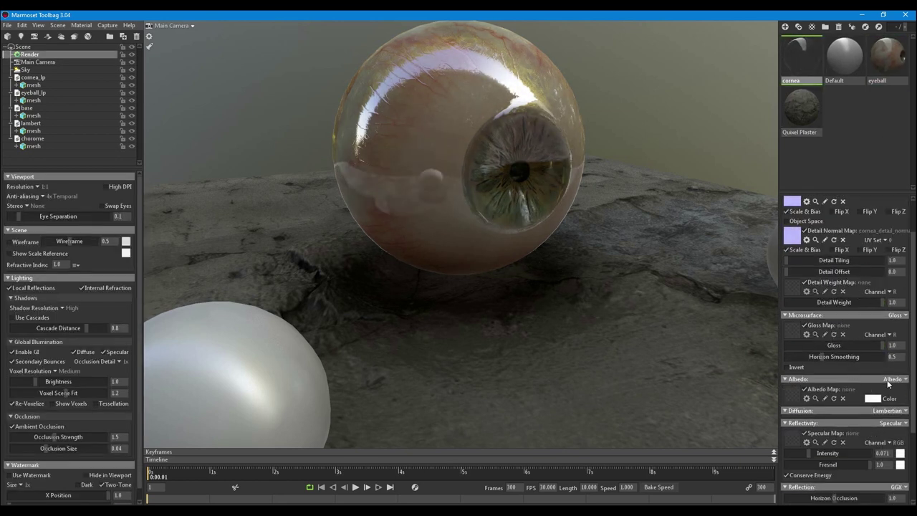
{"action": "left_click_drag", "start_coordinate": [845, 428], "coordinate": [805, 440]}
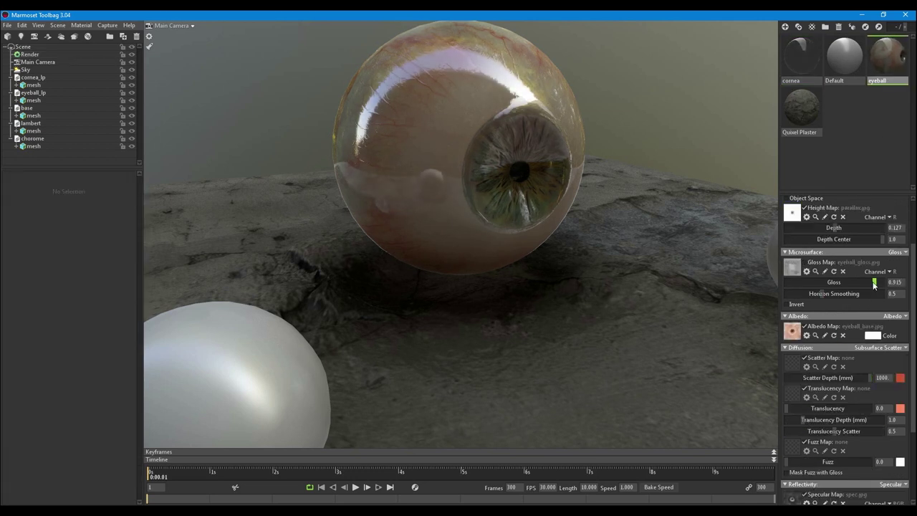
Step: Set the eyeball material's gloss to 0.856 and its specular intensity to 0.222
{"action": "left_click_drag", "start_coordinate": [874, 284], "coordinate": [872, 291]}
{"action": "scroll", "coordinate": [854, 345], "scroll_direction": "down", "scroll_amount": 3}
{"action": "left_click_drag", "start_coordinate": [909, 437], "coordinate": [826, 438]}
{"action": "left_click_drag", "start_coordinate": [586, 330], "coordinate": [571, 317], "text": "alt"}
{"action": "scroll", "coordinate": [559, 268], "scroll_direction": "down", "scroll_amount": 4}
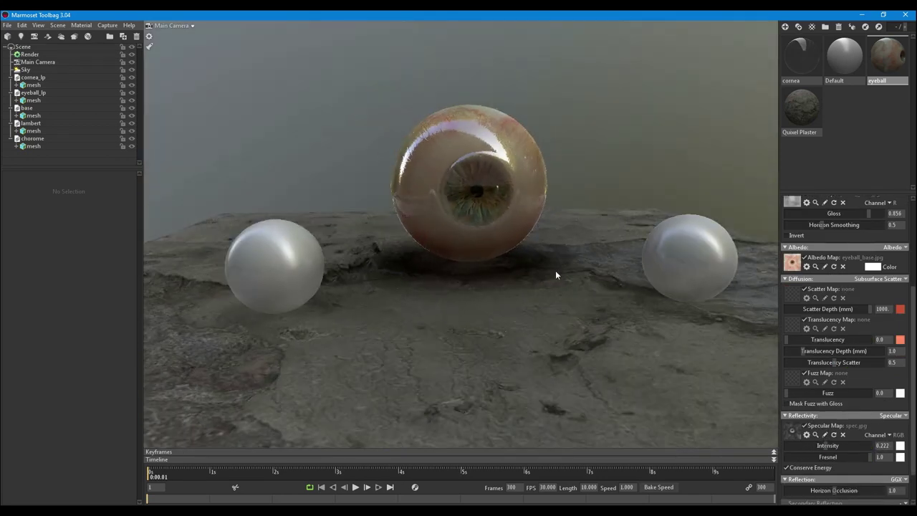
Step: Rotate cornea_lp and eyeball_lp together so the iris looks slightly upward
{"action": "scroll", "coordinate": [481, 250], "scroll_direction": "up", "scroll_amount": 3}
{"action": "left_click", "coordinate": [30, 77]}
{"action": "left_click", "coordinate": [33, 92], "text": "ctrl"}
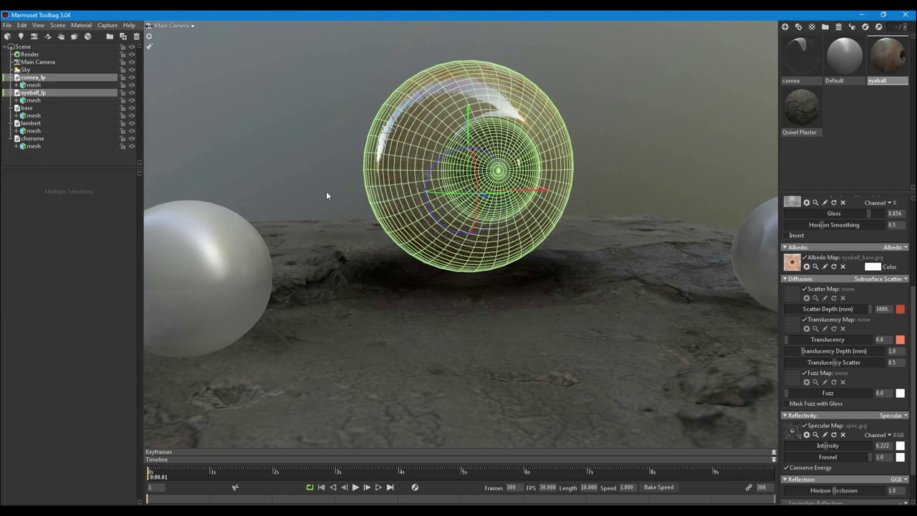
{"action": "left_click_drag", "start_coordinate": [443, 196], "coordinate": [491, 180]}
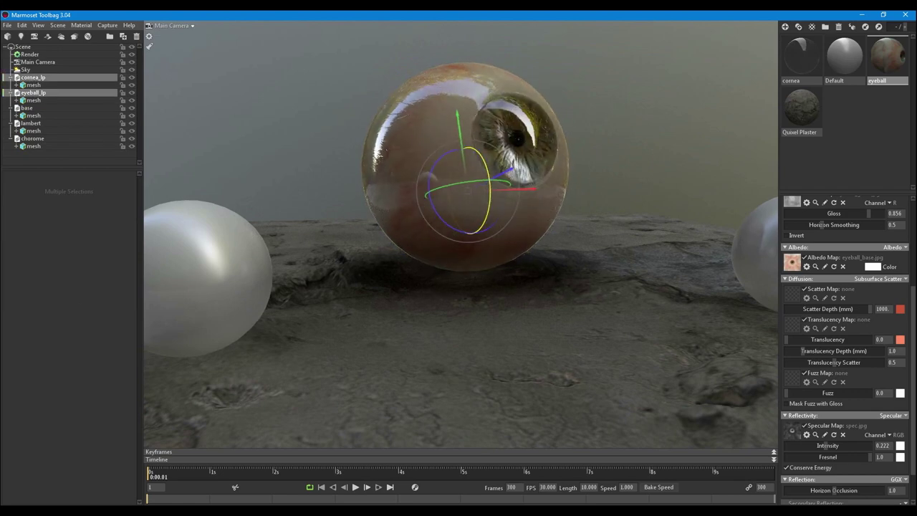
{"action": "left_click", "coordinate": [342, 104]}
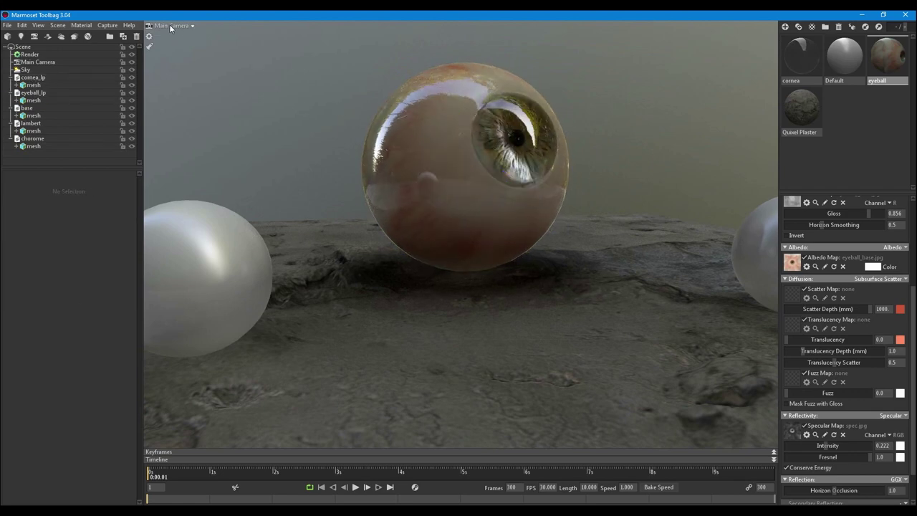
Step: Add a new camera to the scene from the current viewpoint
{"action": "left_click", "coordinate": [81, 25]}
{"action": "mouse_move", "coordinate": [59, 26]}
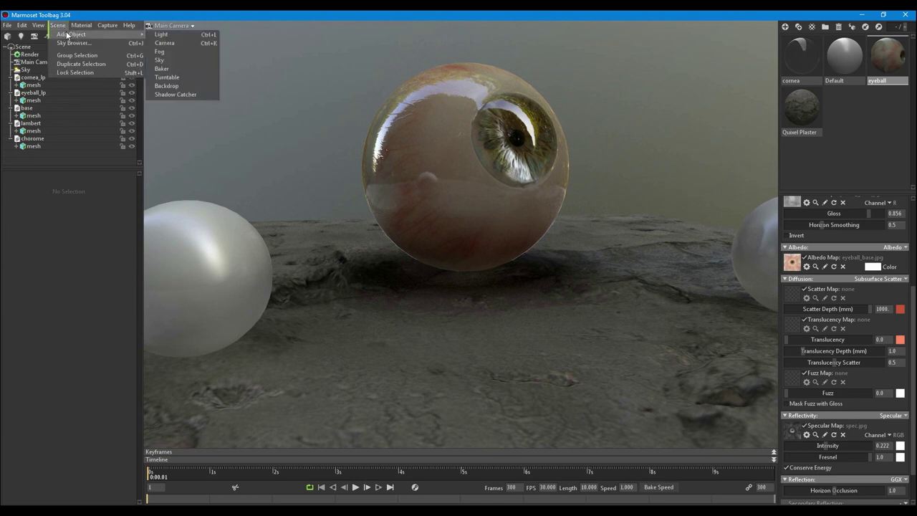
{"action": "left_click", "coordinate": [181, 45]}
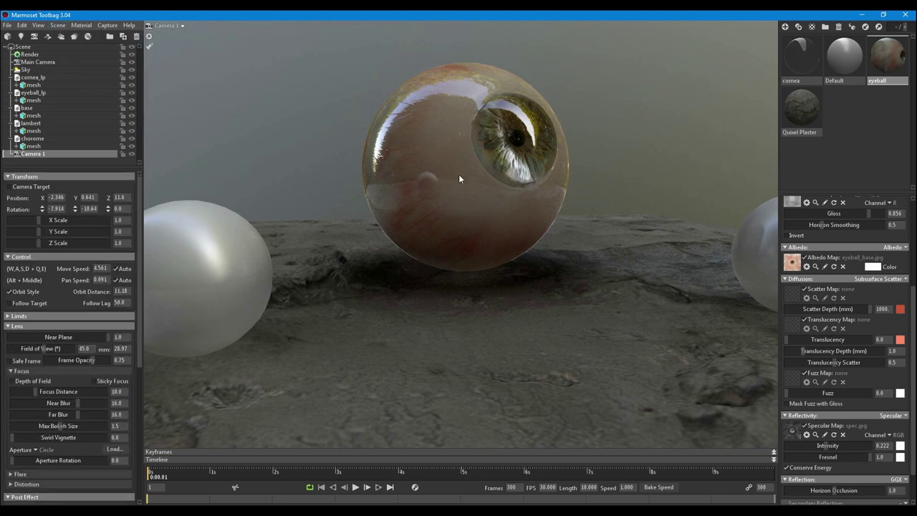
Step: Change the image height in the capture settings to get a nearly square image at 1920 width
{"action": "left_click", "coordinate": [56, 53]}
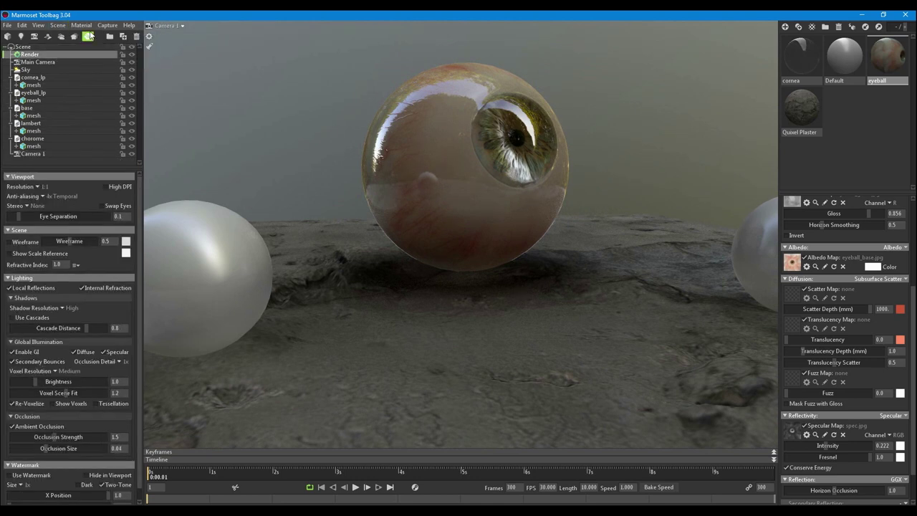
{"action": "left_click", "coordinate": [59, 26]}
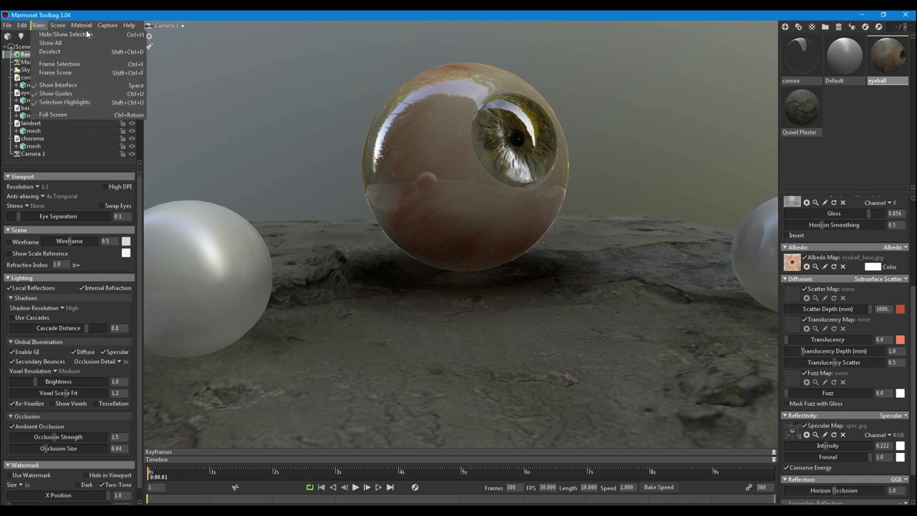
{"action": "left_click", "coordinate": [130, 100]}
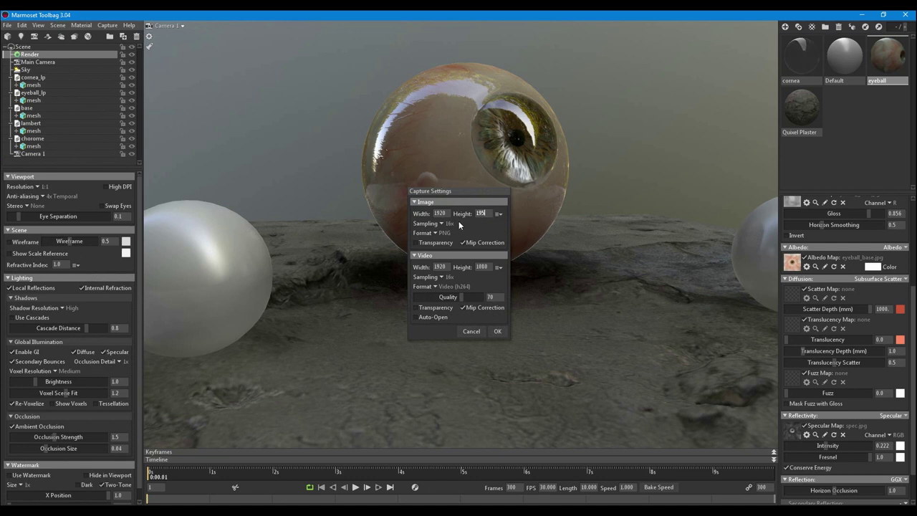
{"action": "left_click", "coordinate": [497, 331]}
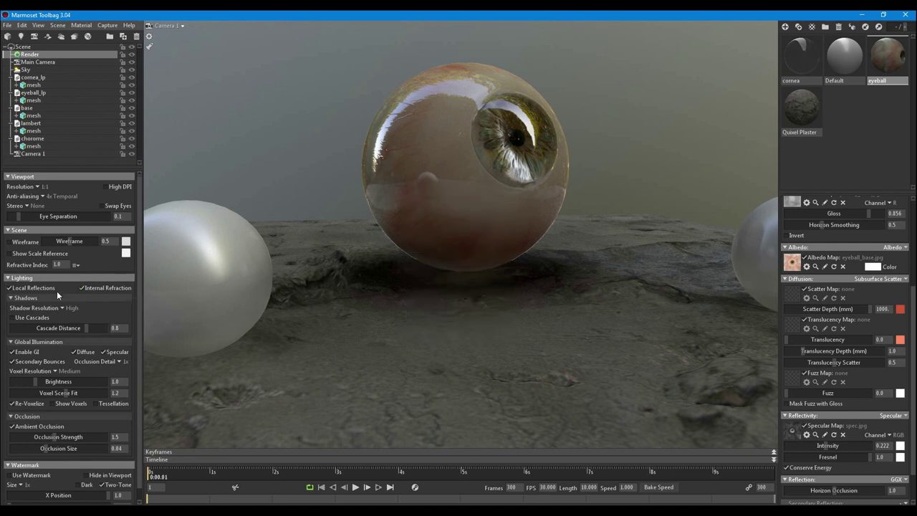
Step: Turn on Camera 1's Safe Frame and compose the shot so the eyeball and both spheres fit inside it
{"action": "scroll", "coordinate": [131, 314], "scroll_direction": "down", "scroll_amount": 1}
{"action": "scroll", "coordinate": [132, 313], "scroll_direction": "up", "scroll_amount": 1}
{"action": "left_click", "coordinate": [34, 153]}
{"action": "left_click", "coordinate": [29, 362]}
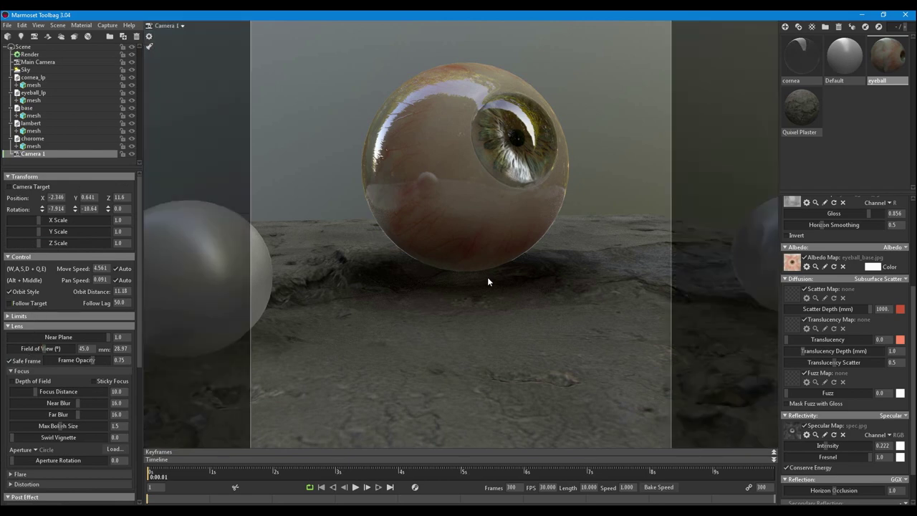
{"action": "scroll", "coordinate": [487, 279], "scroll_direction": "down", "scroll_amount": 5}
{"action": "left_click_drag", "start_coordinate": [488, 308], "coordinate": [495, 259], "text": "alt"}
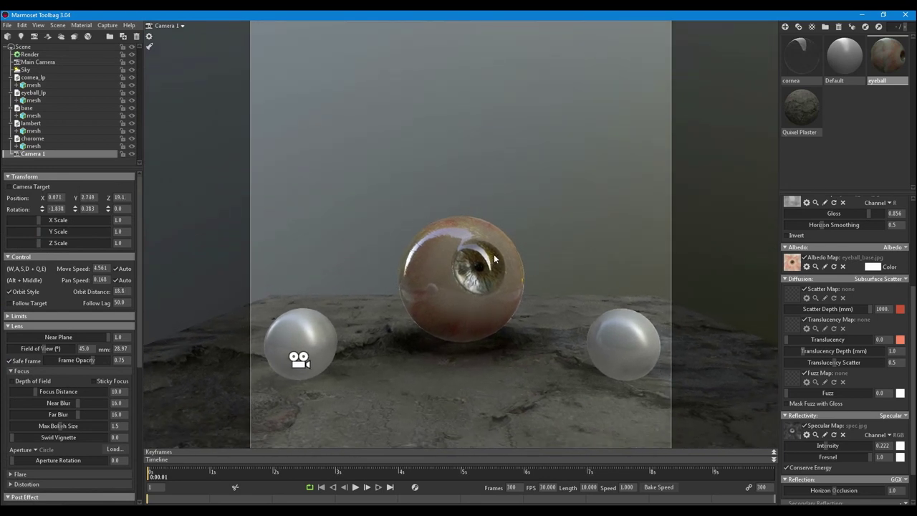
{"action": "left_click", "coordinate": [874, 148]}
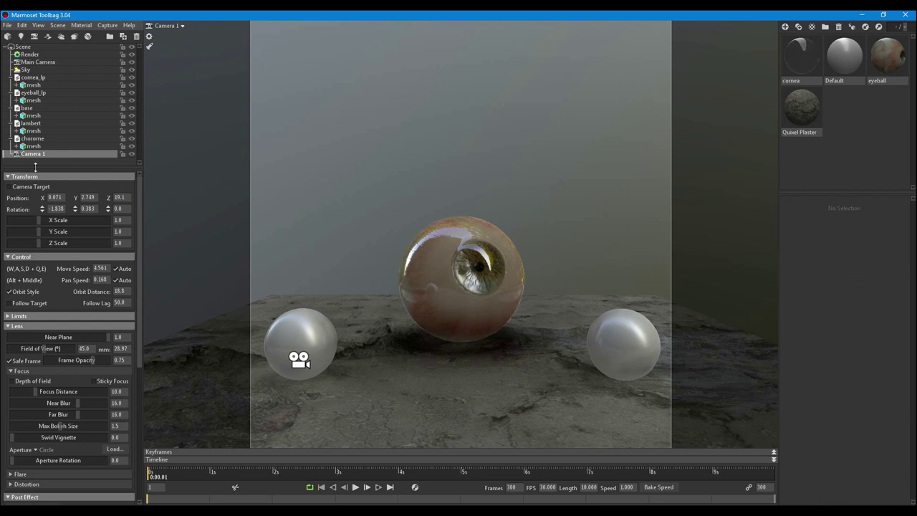
Step: Try a solid dark blue-grey colour as the sky's backdrop
{"action": "left_click", "coordinate": [32, 70]}
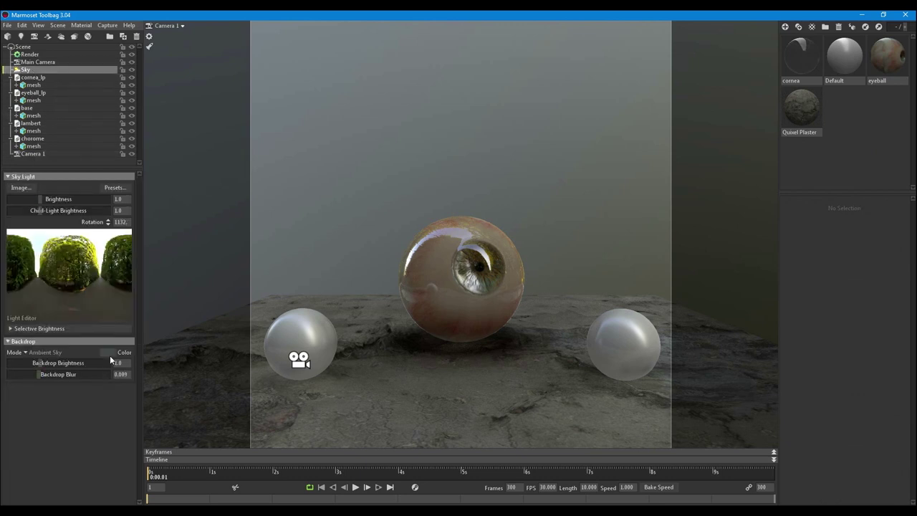
{"action": "left_click", "coordinate": [108, 352]}
{"action": "left_click", "coordinate": [365, 383]}
{"action": "left_click", "coordinate": [27, 353]}
{"action": "left_click", "coordinate": [39, 364]}
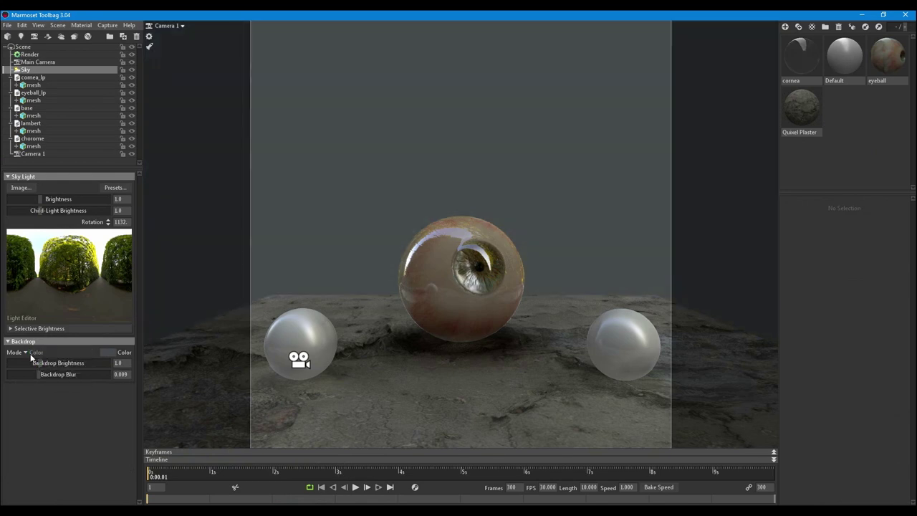
Step: Set the sky's backdrop to Blurred Sky with a brightness of 0.2 and a blur of 0.055
{"action": "left_click", "coordinate": [27, 353]}
{"action": "left_click", "coordinate": [42, 372]}
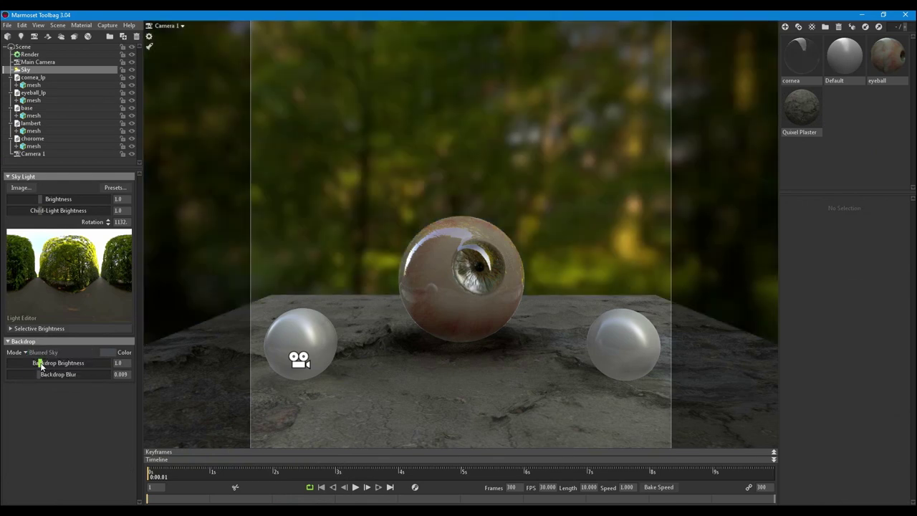
{"action": "left_click_drag", "start_coordinate": [35, 363], "coordinate": [105, 375]}
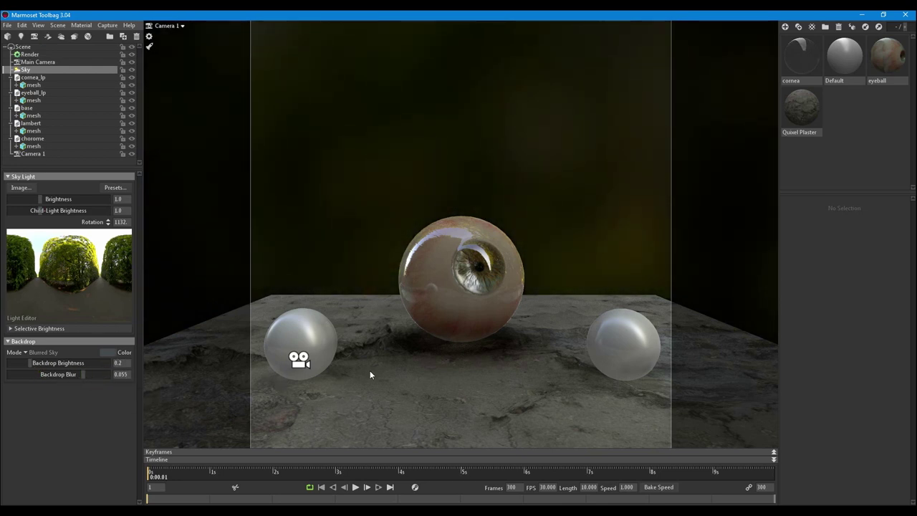
{"action": "right_click_drag", "start_coordinate": [400, 354], "coordinate": [423, 358], "text": "alt"}
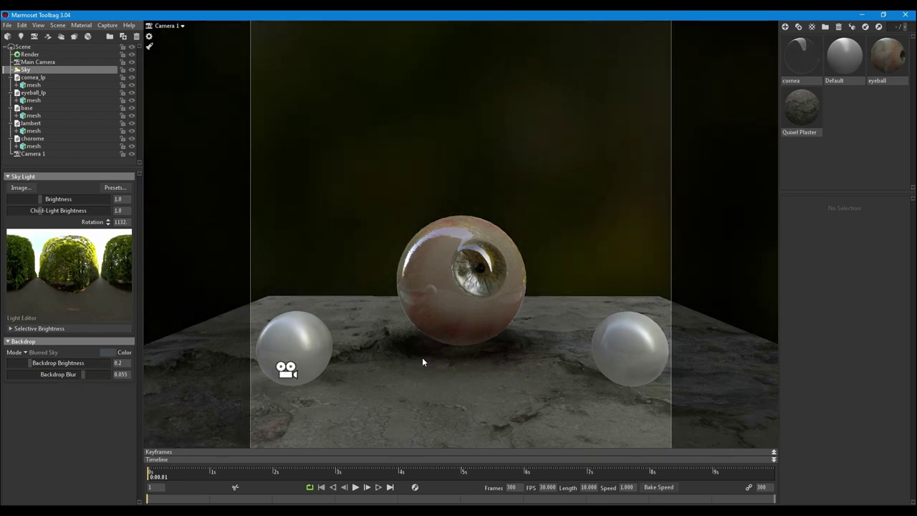
Step: Add a spot light to the scene
{"action": "left_click", "coordinate": [38, 25]}
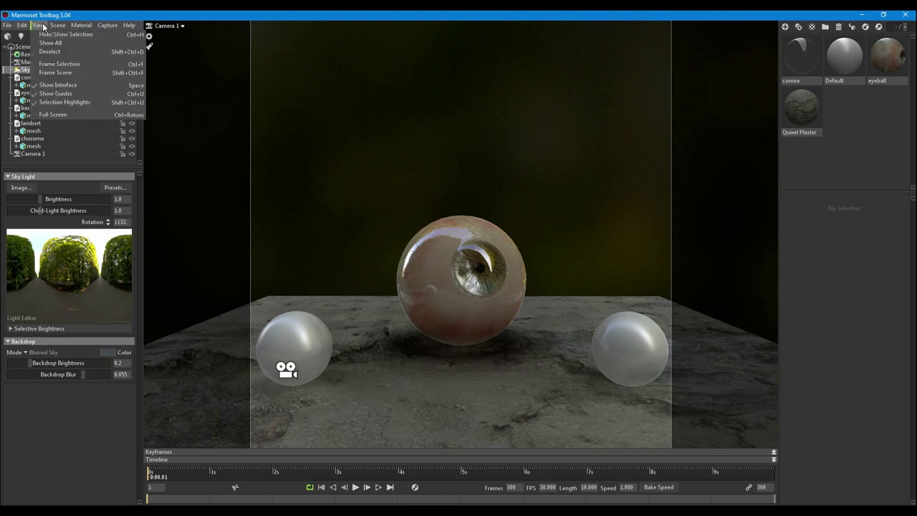
{"action": "mouse_move", "coordinate": [20, 26]}
{"action": "mouse_move", "coordinate": [57, 26]}
{"action": "left_click", "coordinate": [162, 36]}
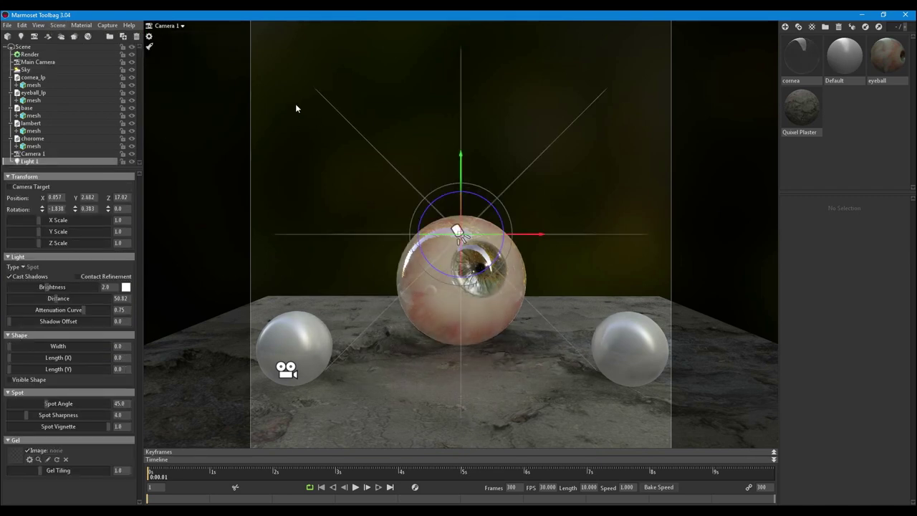
Step: Using the Main Camera view, move the spot light above and behind the eyeball and turn it to face the front of the scene
{"action": "left_click", "coordinate": [176, 26]}
{"action": "left_click", "coordinate": [202, 28]}
{"action": "scroll", "coordinate": [512, 253], "scroll_direction": "down", "scroll_amount": 5}
{"action": "left_click_drag", "start_coordinate": [512, 254], "coordinate": [532, 168], "text": "alt"}
{"action": "scroll", "coordinate": [532, 168], "scroll_direction": "down", "scroll_amount": 3}
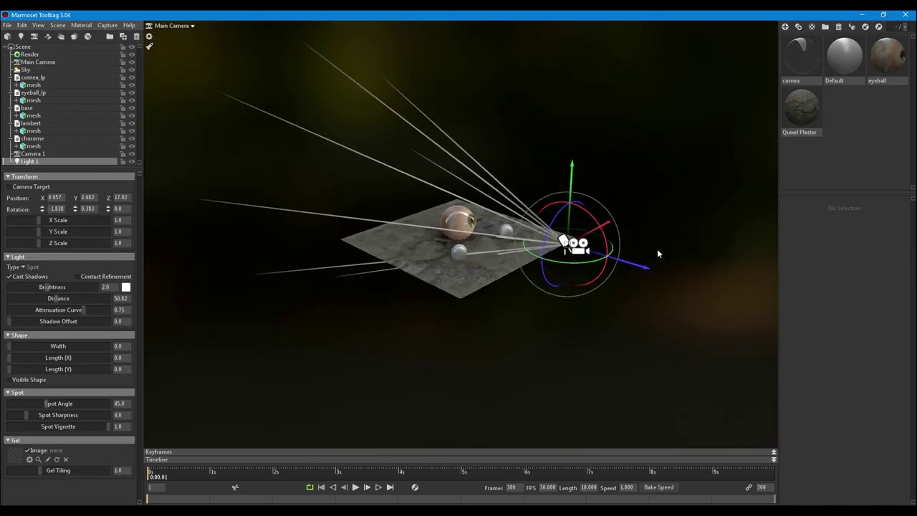
{"action": "left_click_drag", "start_coordinate": [606, 253], "coordinate": [599, 208]}
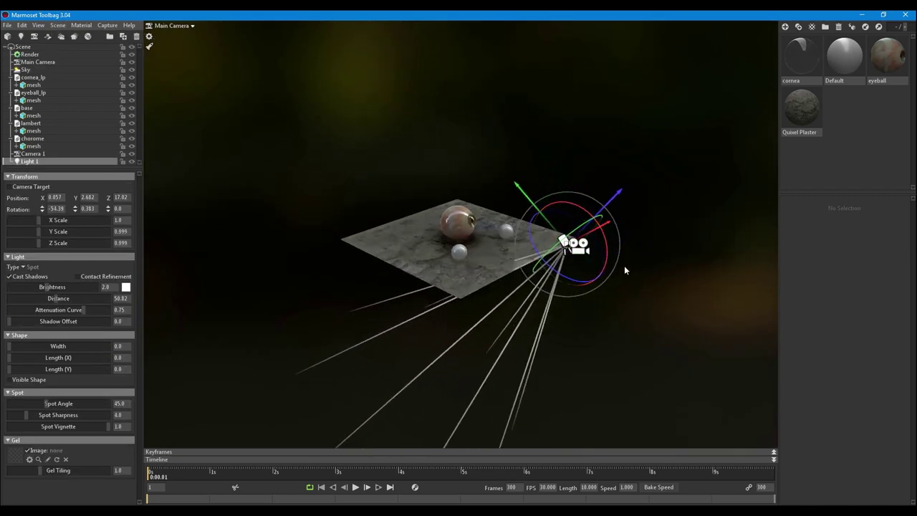
{"action": "left_click_drag", "start_coordinate": [620, 264], "coordinate": [645, 263]}
{"action": "scroll", "coordinate": [645, 262], "scroll_direction": "up", "scroll_amount": 2}
{"action": "left_click_drag", "start_coordinate": [593, 133], "coordinate": [568, 57]}
{"action": "left_click_drag", "start_coordinate": [532, 165], "coordinate": [346, 226]}
{"action": "left_click_drag", "start_coordinate": [388, 169], "coordinate": [491, 249]}
{"action": "left_click_drag", "start_coordinate": [435, 276], "coordinate": [460, 159]}
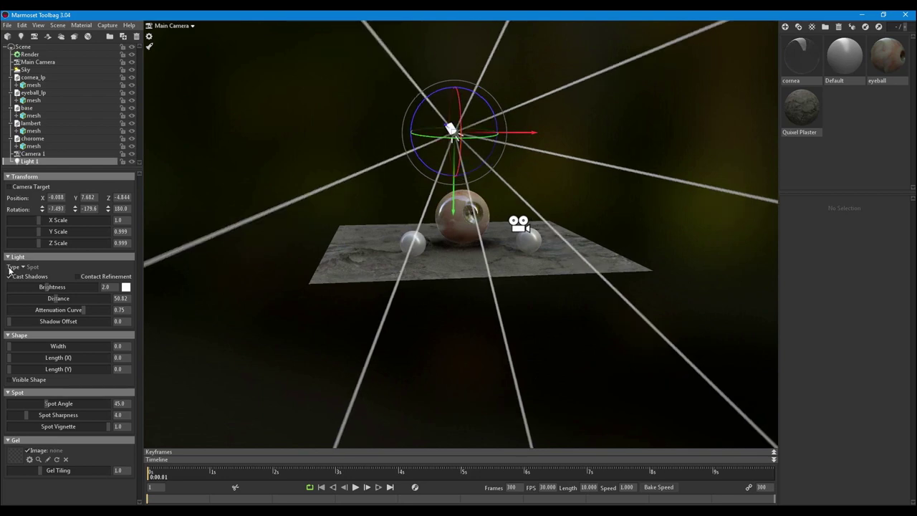
Step: Raise the spot light's brightness to 26.67 and tilt it down toward the back of the eyeball
{"action": "left_click_drag", "start_coordinate": [51, 290], "coordinate": [72, 286]}
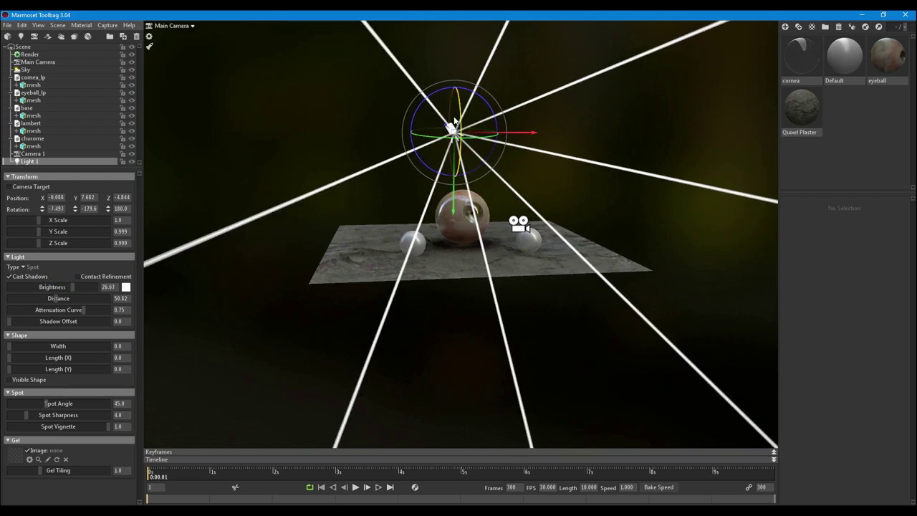
{"action": "left_click_drag", "start_coordinate": [459, 121], "coordinate": [461, 175]}
{"action": "scroll", "coordinate": [462, 169], "scroll_direction": "up", "scroll_amount": 4}
{"action": "left_click_drag", "start_coordinate": [387, 121], "coordinate": [402, 158]}
Step: Return to the Camera 1 view and set the spot light's brightness to 4.224 and its distance to 87.1
{"action": "left_click", "coordinate": [175, 25]}
{"action": "left_click", "coordinate": [226, 39]}
{"action": "left_click_drag", "start_coordinate": [72, 288], "coordinate": [53, 289]}
{"action": "left_click_drag", "start_coordinate": [56, 298], "coordinate": [63, 303]}
{"action": "left_click_drag", "start_coordinate": [462, 133], "coordinate": [462, 112]}
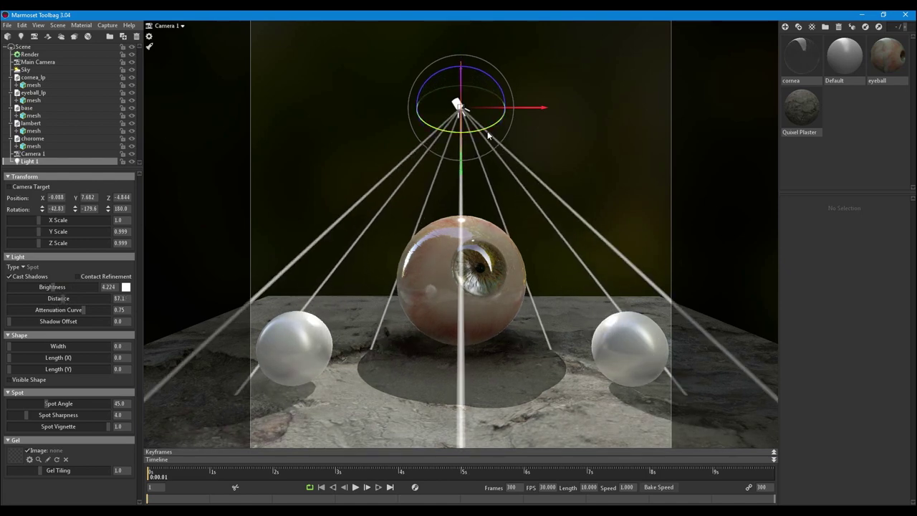
Step: Using the Main Camera view, move the spot light farther up and back from the eyeball, adjust its tilt, and return to Camera 1
{"action": "left_click", "coordinate": [178, 26]}
{"action": "left_click", "coordinate": [226, 32]}
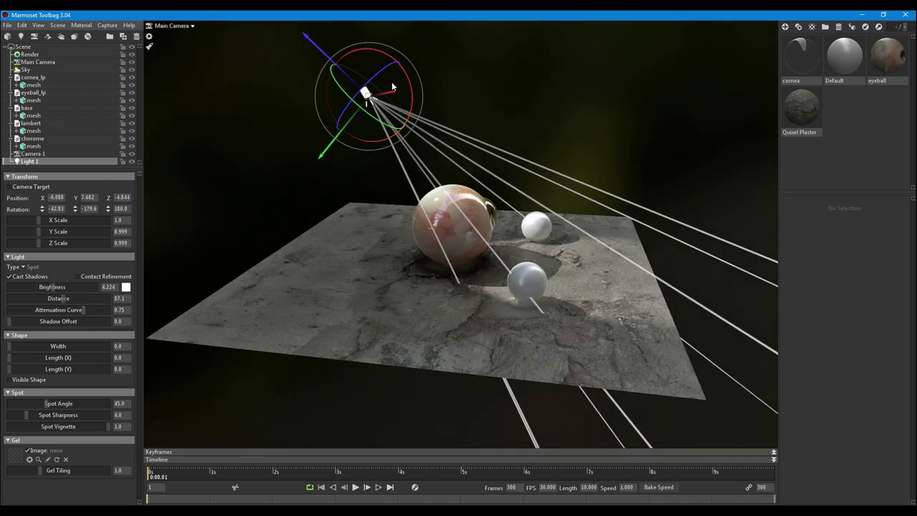
{"action": "left_click_drag", "start_coordinate": [344, 91], "coordinate": [220, 13]}
{"action": "middle_click_drag", "start_coordinate": [288, 129], "coordinate": [326, 194]}
{"action": "left_click_drag", "start_coordinate": [274, 157], "coordinate": [262, 194]}
{"action": "left_click", "coordinate": [183, 26]}
{"action": "left_click", "coordinate": [226, 37]}
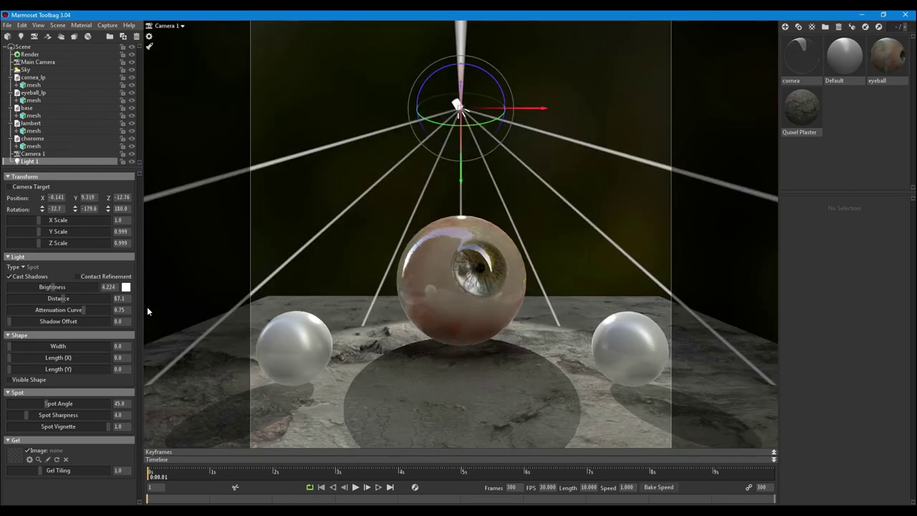
Step: Set the spot light's width to 10.28, its colour to brown 604933, its distance to 29.22 and its brightness to 16.62
{"action": "left_click_drag", "start_coordinate": [30, 346], "coordinate": [56, 342]}
{"action": "left_click", "coordinate": [126, 287]}
{"action": "left_click", "coordinate": [207, 454]}
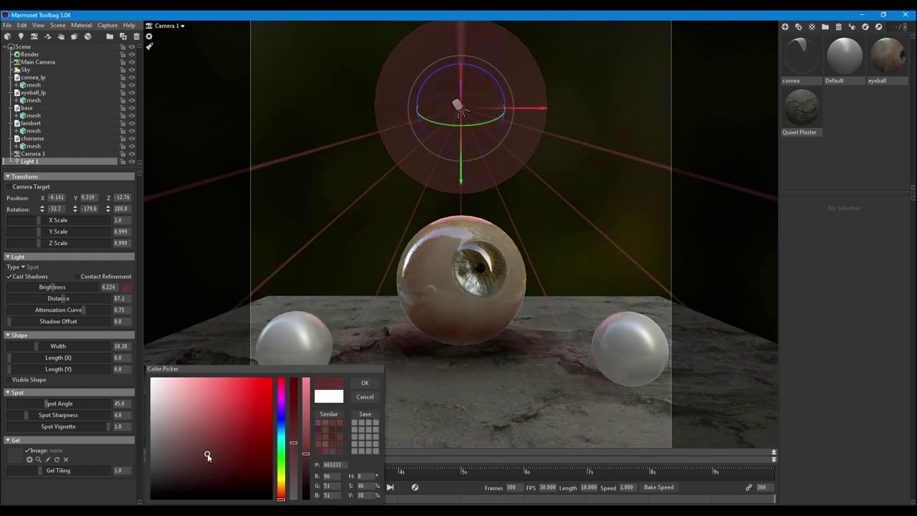
{"action": "left_click", "coordinate": [282, 468]}
{"action": "left_click", "coordinate": [284, 493]}
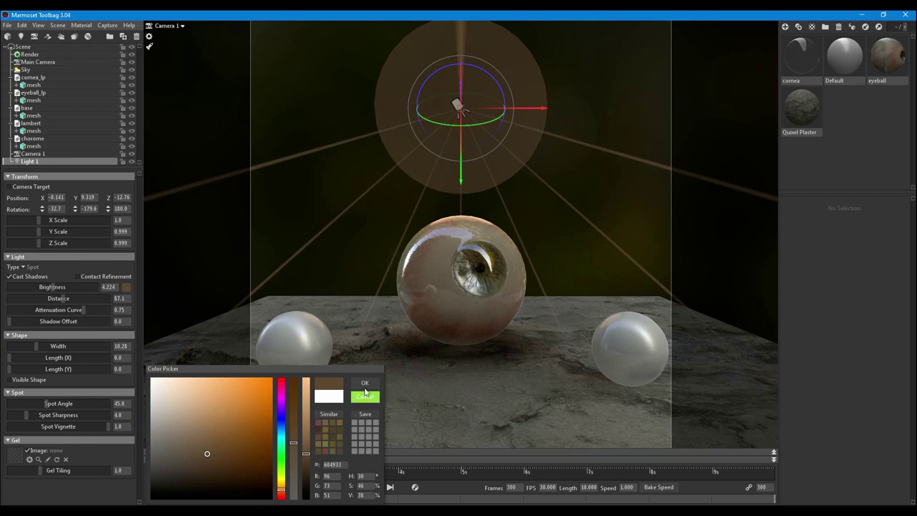
{"action": "left_click", "coordinate": [365, 385]}
{"action": "left_click_drag", "start_coordinate": [64, 299], "coordinate": [41, 294]}
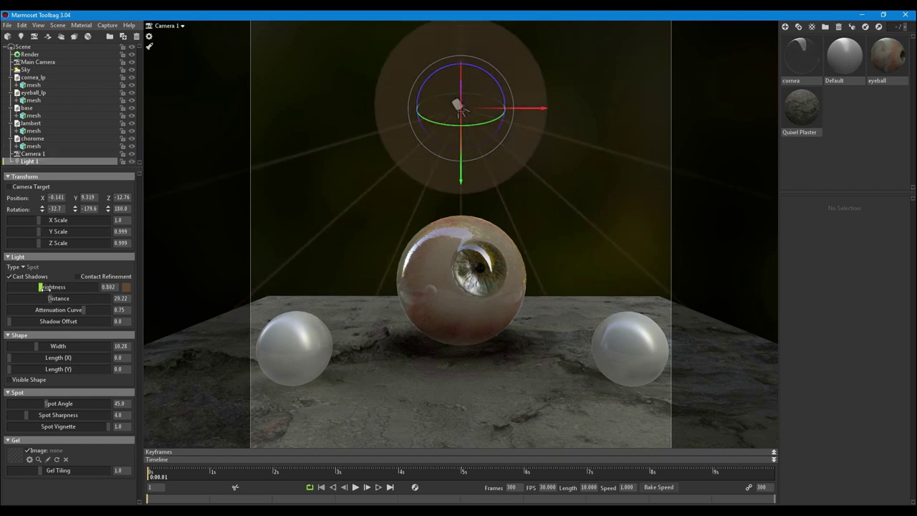
{"action": "left_click_drag", "start_coordinate": [50, 288], "coordinate": [66, 287]}
Step: Using the Main Camera view, tilt the spot light to -22.84 and lower it behind the eyeball, and return to Camera 1
{"action": "left_click", "coordinate": [185, 27]}
{"action": "left_click", "coordinate": [215, 29]}
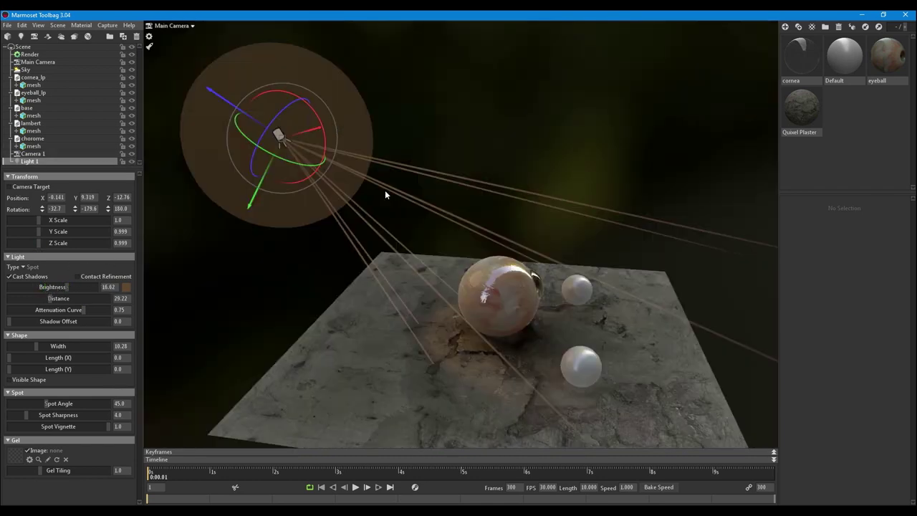
{"action": "left_click_drag", "start_coordinate": [422, 217], "coordinate": [379, 186]}
{"action": "left_click_drag", "start_coordinate": [309, 105], "coordinate": [306, 102]}
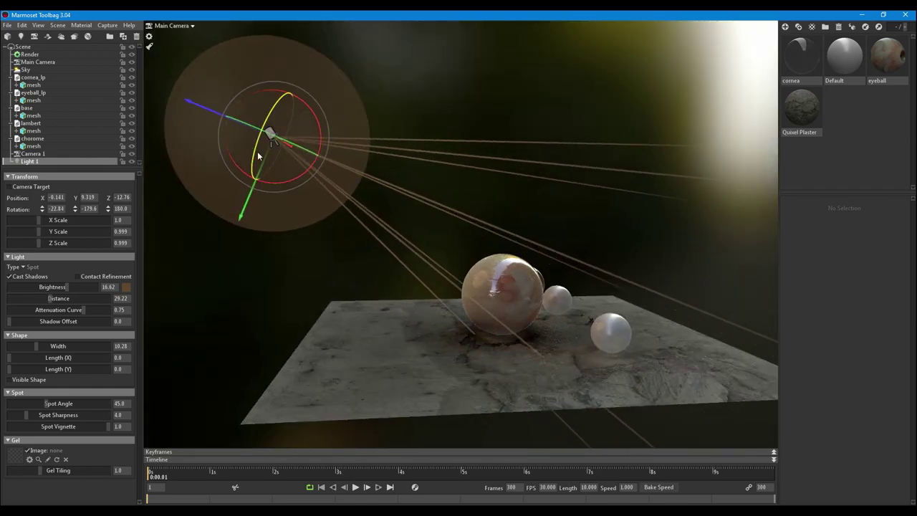
{"action": "left_click_drag", "start_coordinate": [273, 141], "coordinate": [242, 221]}
{"action": "left_click", "coordinate": [201, 31]}
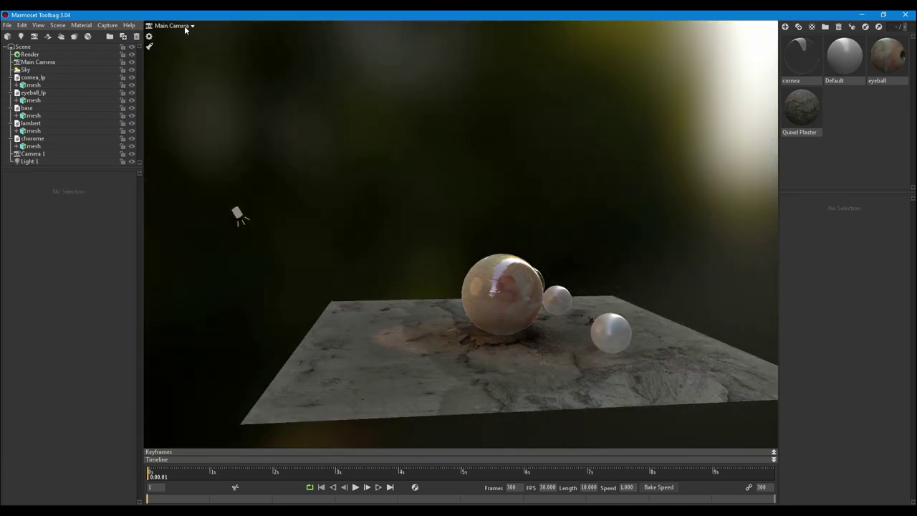
{"action": "left_click", "coordinate": [186, 27]}
{"action": "left_click", "coordinate": [198, 33]}
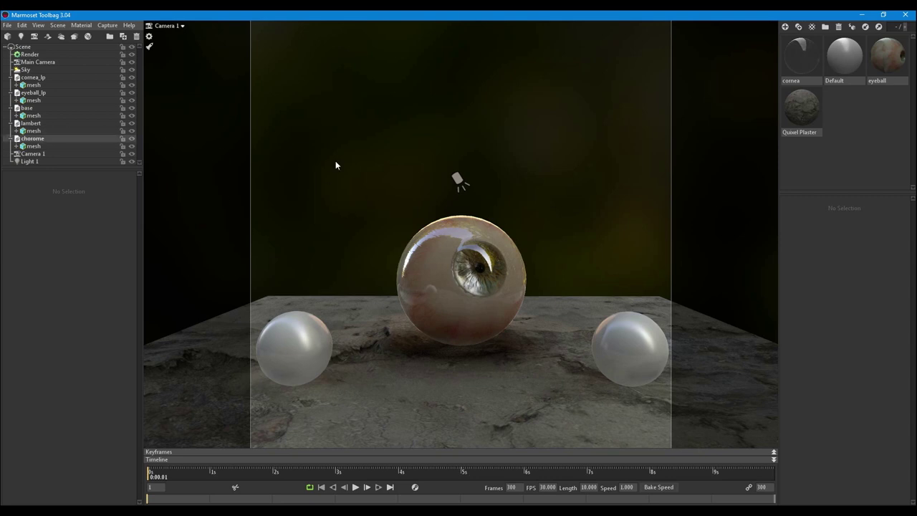
{"action": "left_click", "coordinate": [458, 179]}
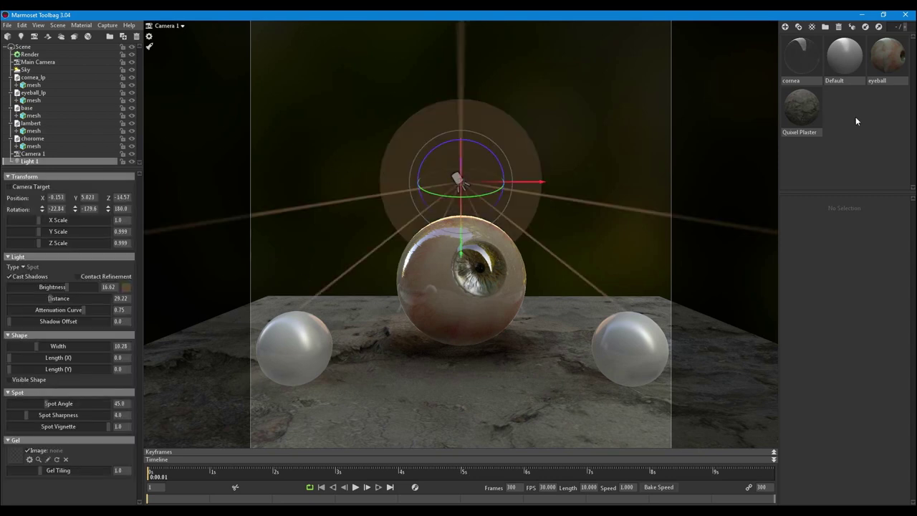
Step: Add the Steel preset material and apply it to the chrome reference sphere on the right of the eyeball
{"action": "left_click", "coordinate": [812, 26]}
{"action": "left_click", "coordinate": [822, 225]}
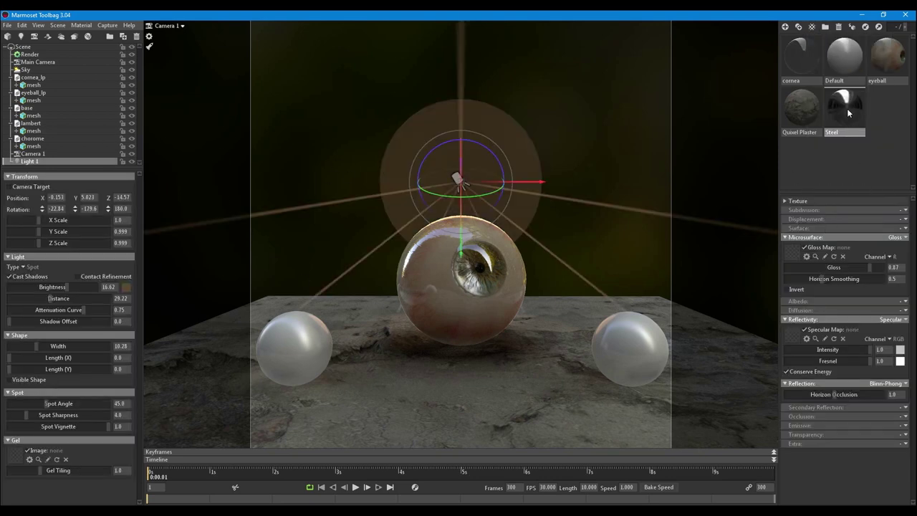
{"action": "left_click_drag", "start_coordinate": [845, 108], "coordinate": [617, 343]}
Step: Create a new material, apply it to the lambert reference sphere and set its gloss to 0
{"action": "left_click", "coordinate": [812, 28]}
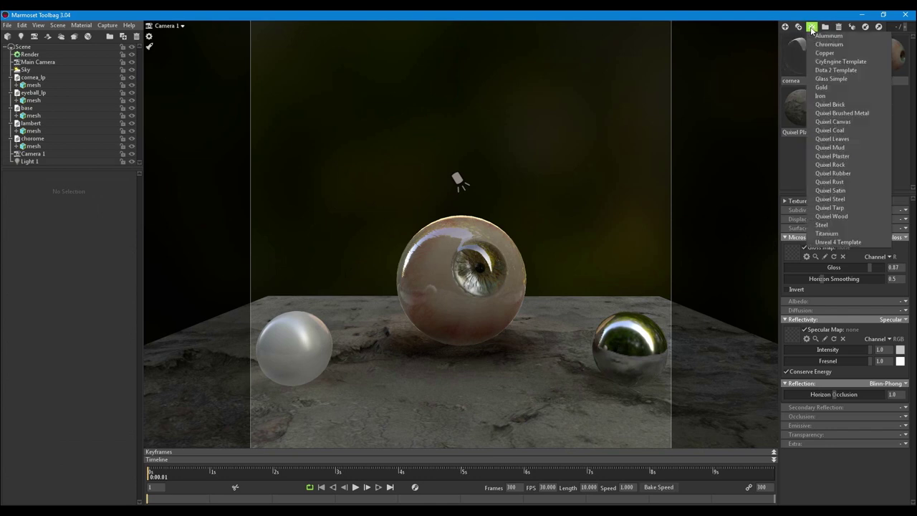
{"action": "left_click", "coordinate": [791, 153]}
{"action": "left_click", "coordinate": [786, 28]}
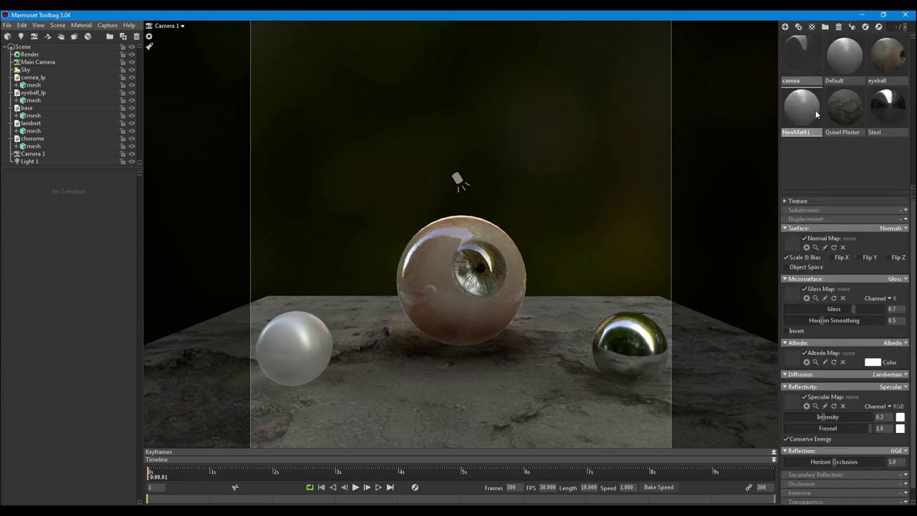
{"action": "left_click_drag", "start_coordinate": [805, 109], "coordinate": [277, 340]}
{"action": "left_click_drag", "start_coordinate": [853, 309], "coordinate": [754, 310]}
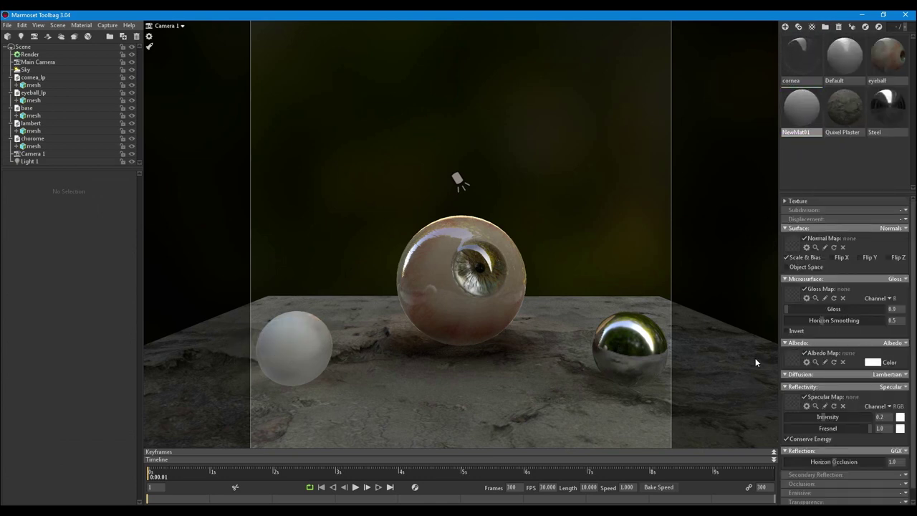
Step: Set the new material's albedo colour to mid grey RGB 128, 128, 128 and its specular intensity to 0
{"action": "left_click", "coordinate": [873, 363]}
{"action": "left_click_drag", "start_coordinate": [162, 417], "coordinate": [105, 449]}
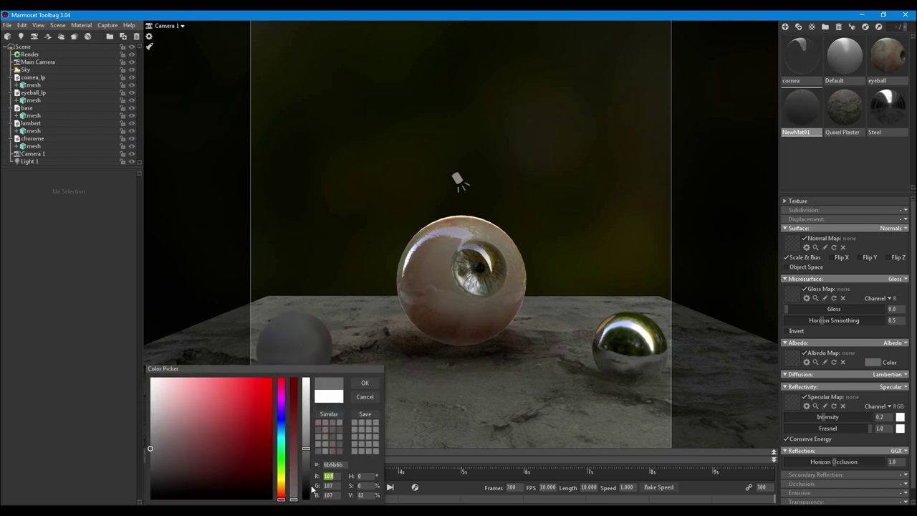
{"action": "type", "text": "128"}
{"action": "key", "text": "Tab"}
{"action": "key", "text": "Tab"}
{"action": "type", "text": "12"}
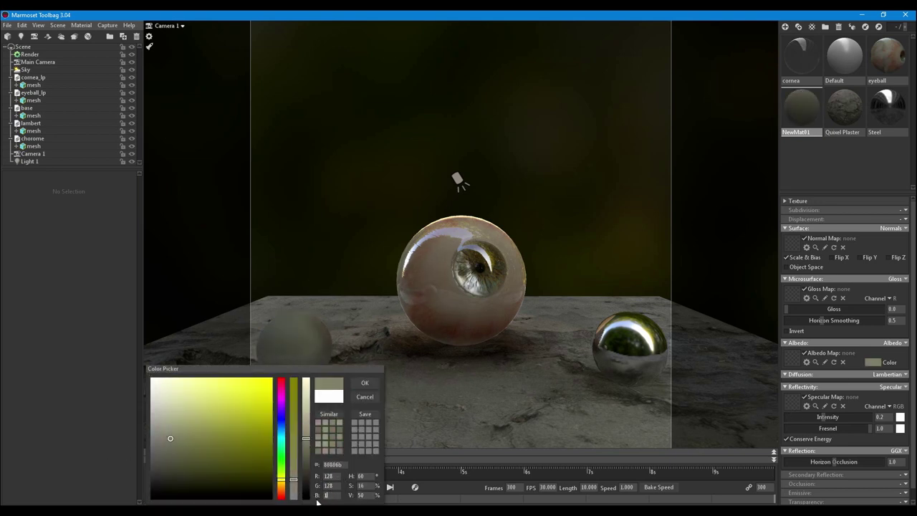
{"action": "type", "text": "8"}
{"action": "key", "text": "Tab"}
{"action": "left_click", "coordinate": [363, 383]}
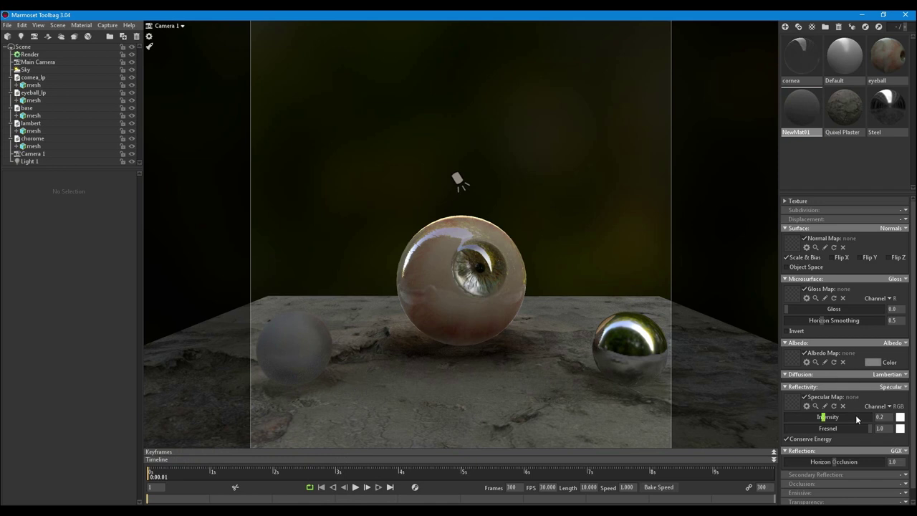
{"action": "left_click_drag", "start_coordinate": [857, 419], "coordinate": [788, 421]}
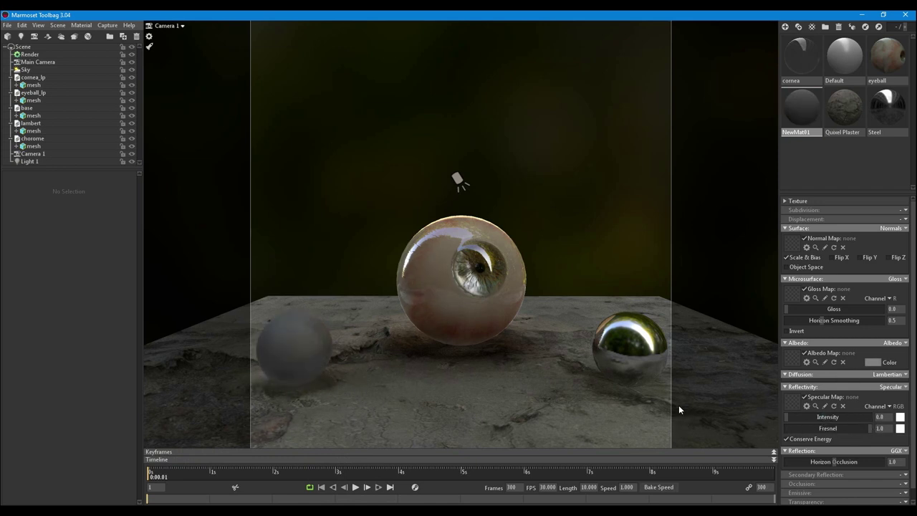
Step: Raise the exposure in Camera 1's post effects to 2.137
{"action": "left_click", "coordinate": [32, 154]}
{"action": "scroll", "coordinate": [36, 286], "scroll_direction": "down", "scroll_amount": 6}
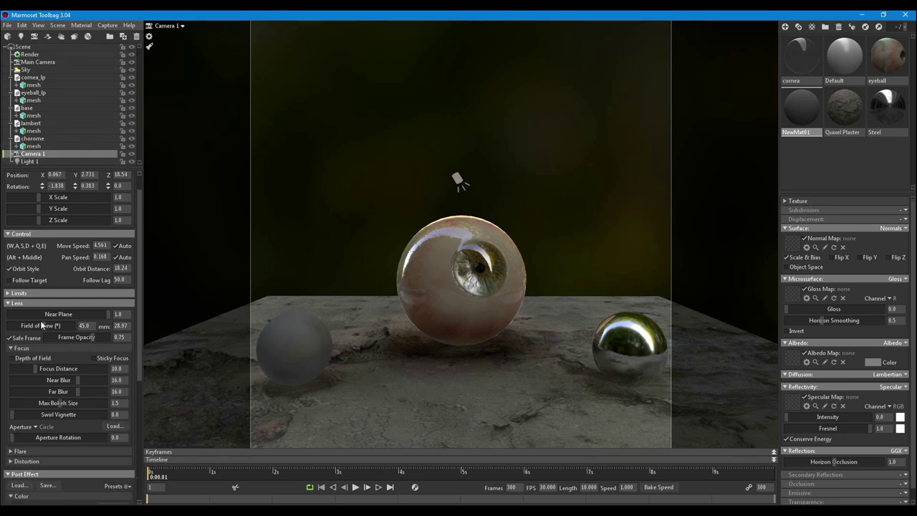
{"action": "left_click", "coordinate": [54, 326]}
{"action": "left_click", "coordinate": [64, 343]}
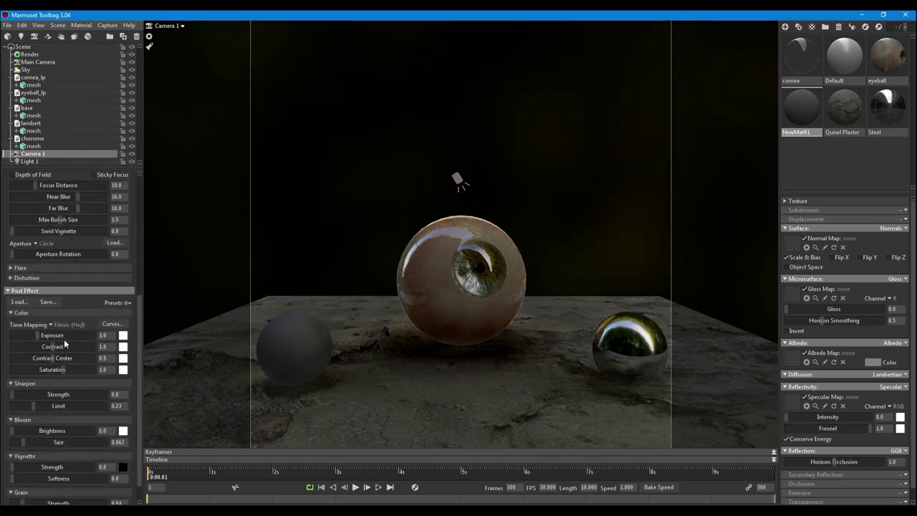
{"action": "left_click_drag", "start_coordinate": [37, 335], "coordinate": [42, 335]}
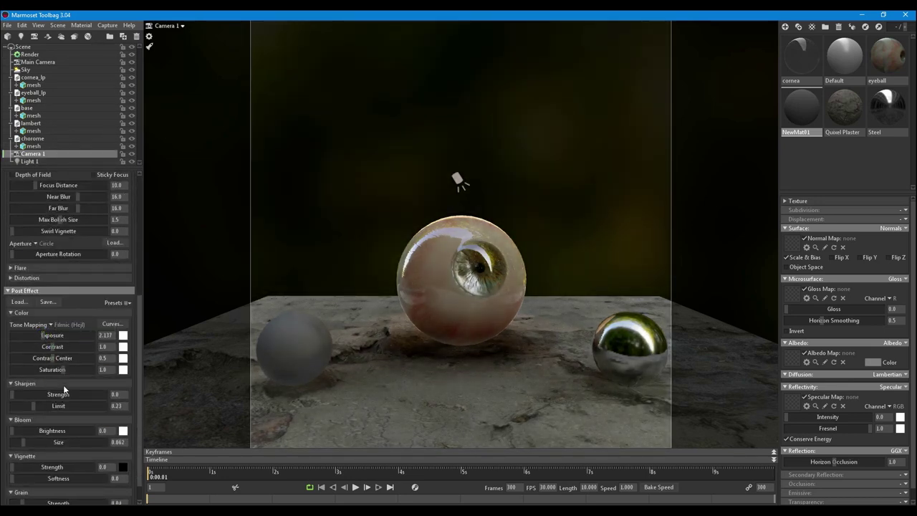
Step: Set Camera 1's vignette strength to 0.705 and its grain strength to 0.144
{"action": "scroll", "coordinate": [63, 389], "scroll_direction": "down", "scroll_amount": 1}
{"action": "left_click_drag", "start_coordinate": [29, 450], "coordinate": [62, 444]}
{"action": "left_click_drag", "start_coordinate": [27, 487], "coordinate": [38, 473]}
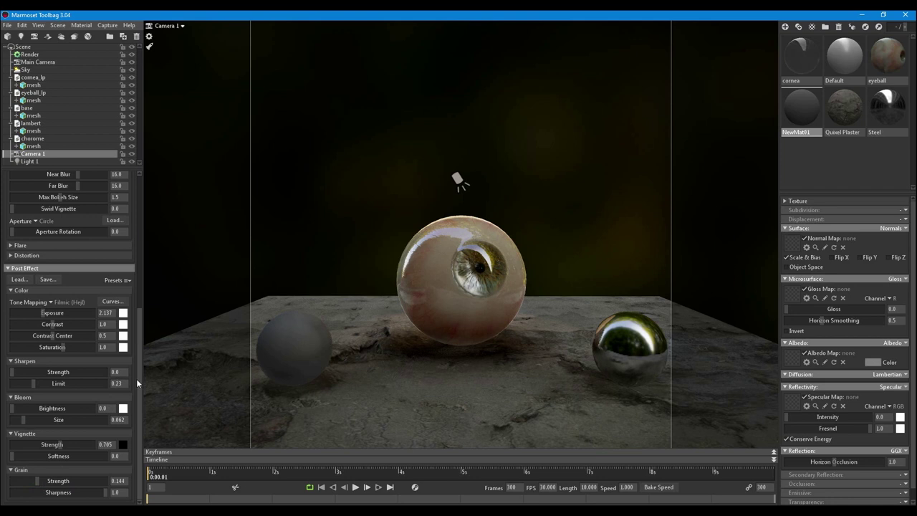
Step: Enable depth of field on Camera 1 and increase the focus distance toward the eyeball
{"action": "left_click_drag", "start_coordinate": [137, 383], "coordinate": [161, 262]}
{"action": "left_click", "coordinate": [34, 308]}
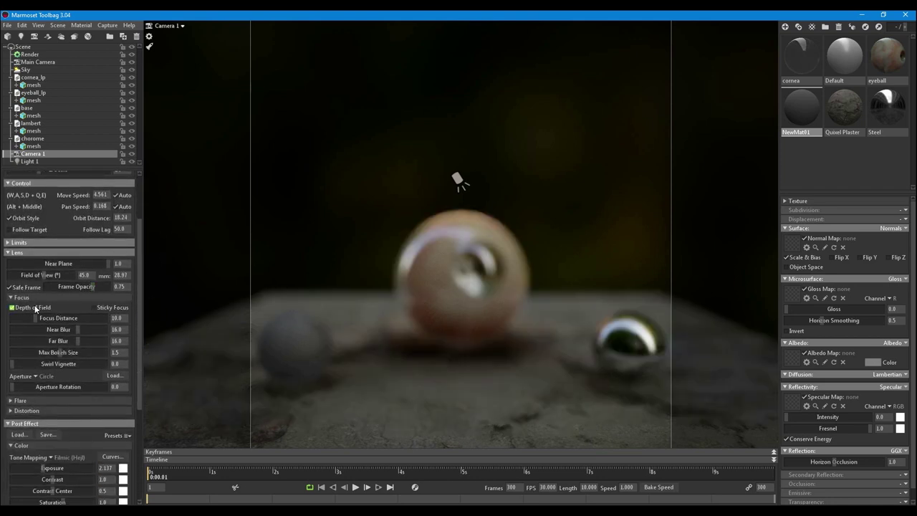
{"action": "left_click_drag", "start_coordinate": [35, 318], "coordinate": [38, 319]}
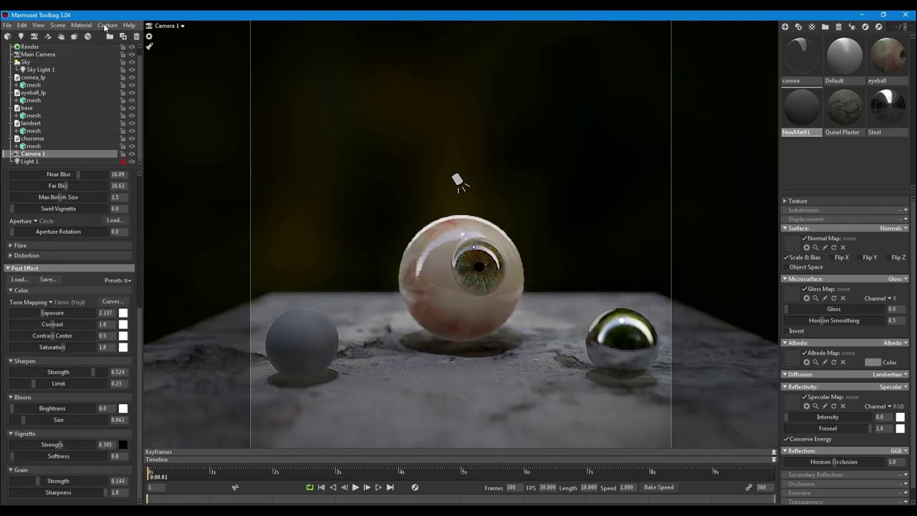
Step: Rotate the sky lighting around the eyeball scene
{"action": "left_click", "coordinate": [107, 26]}
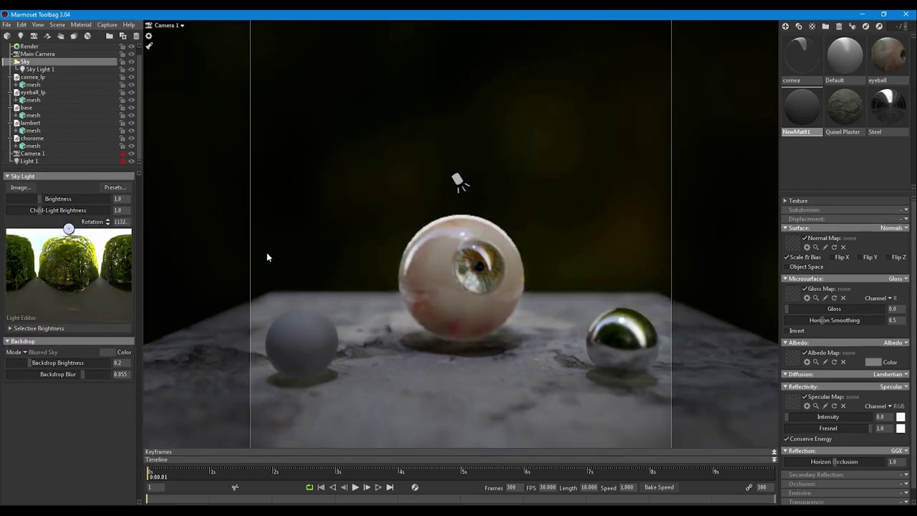
{"action": "right_click_drag", "start_coordinate": [463, 239], "coordinate": [590, 253], "text": "shift"}
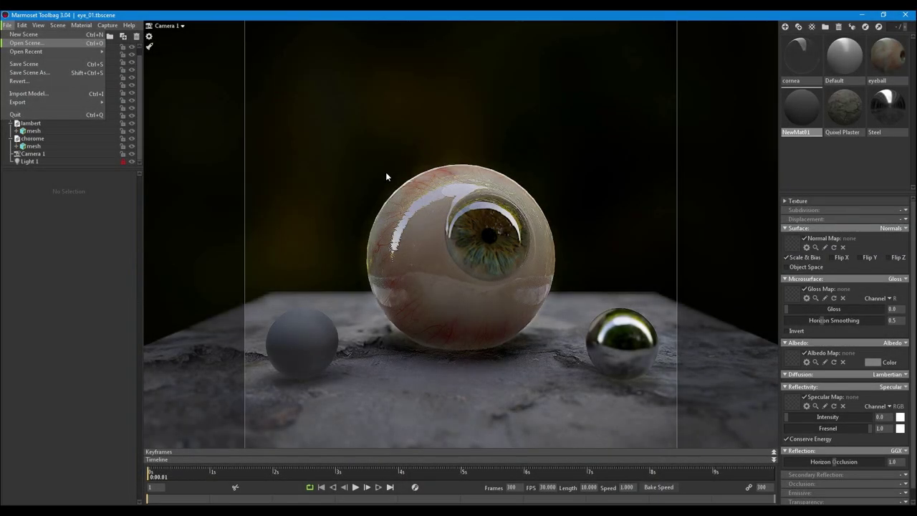